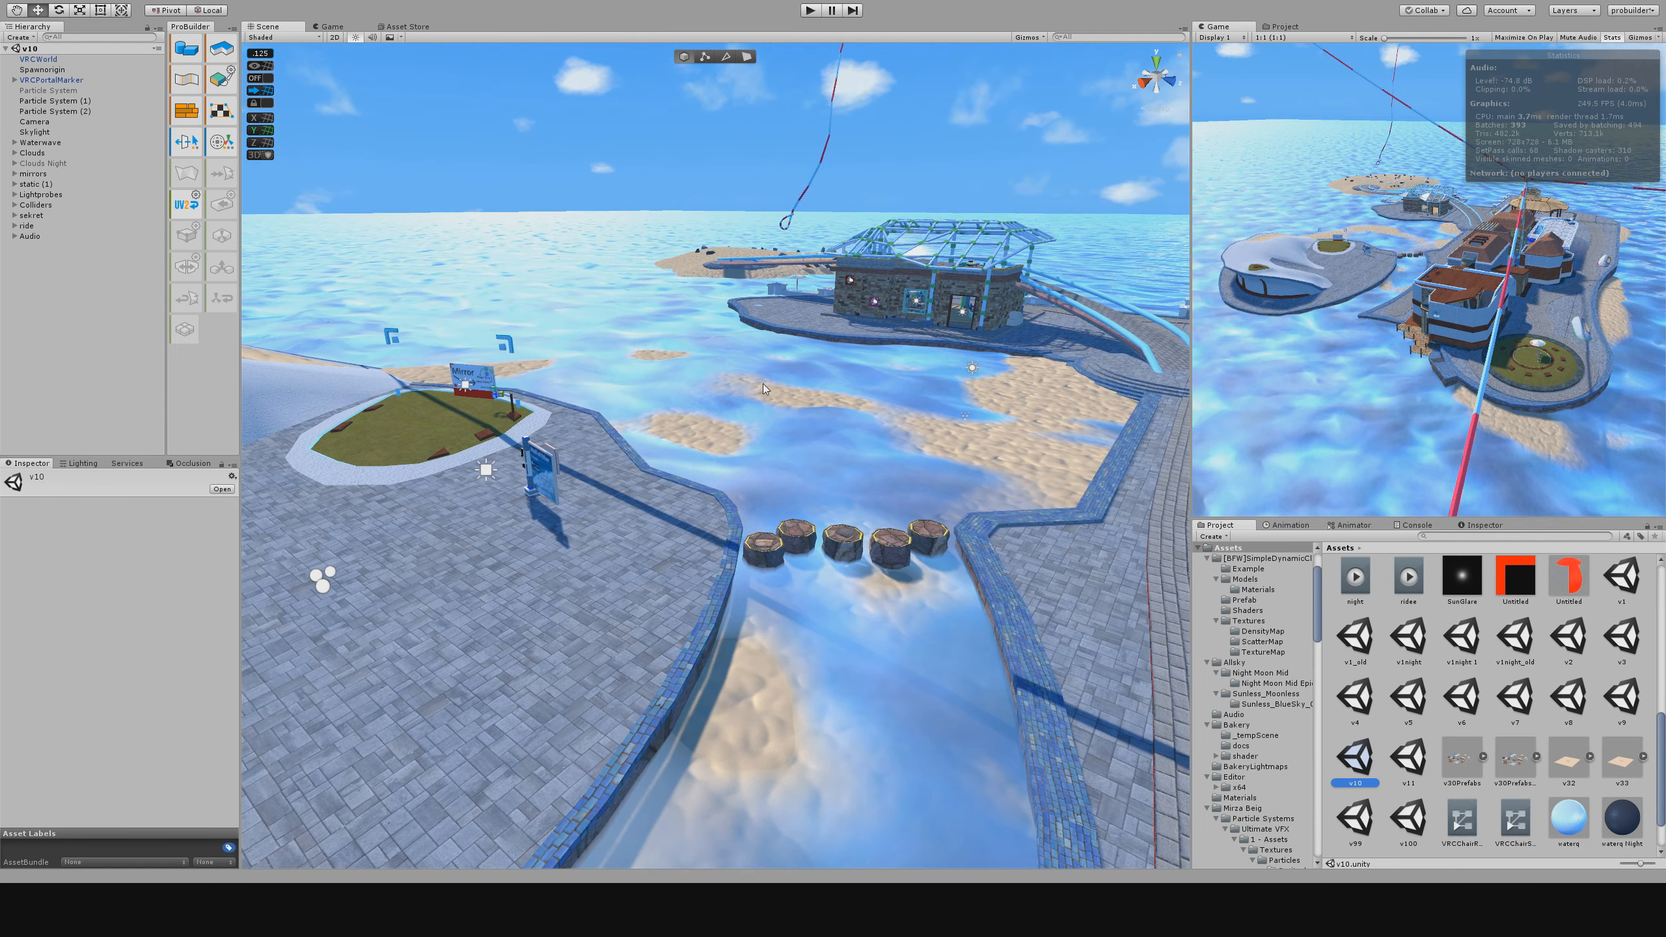
Examine the v10 day scene's water and sky along with its Waterwave and Clouds objects.
right_click_drag(763, 382, 751, 303)
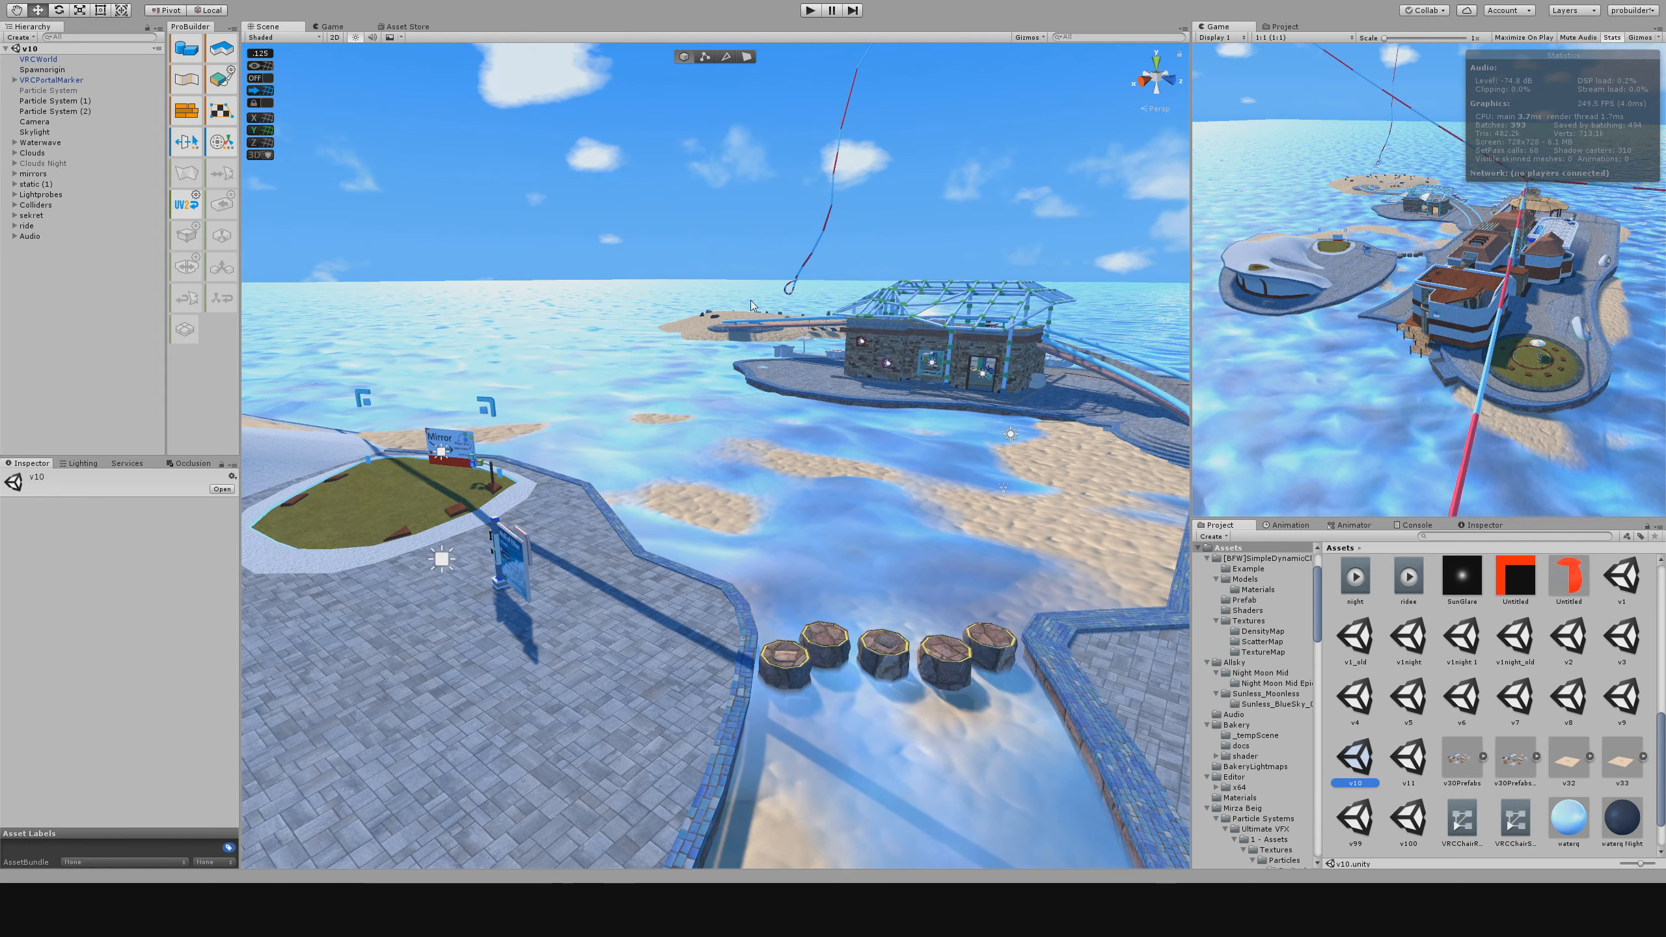
right_click_drag(752, 512, 734, 502)
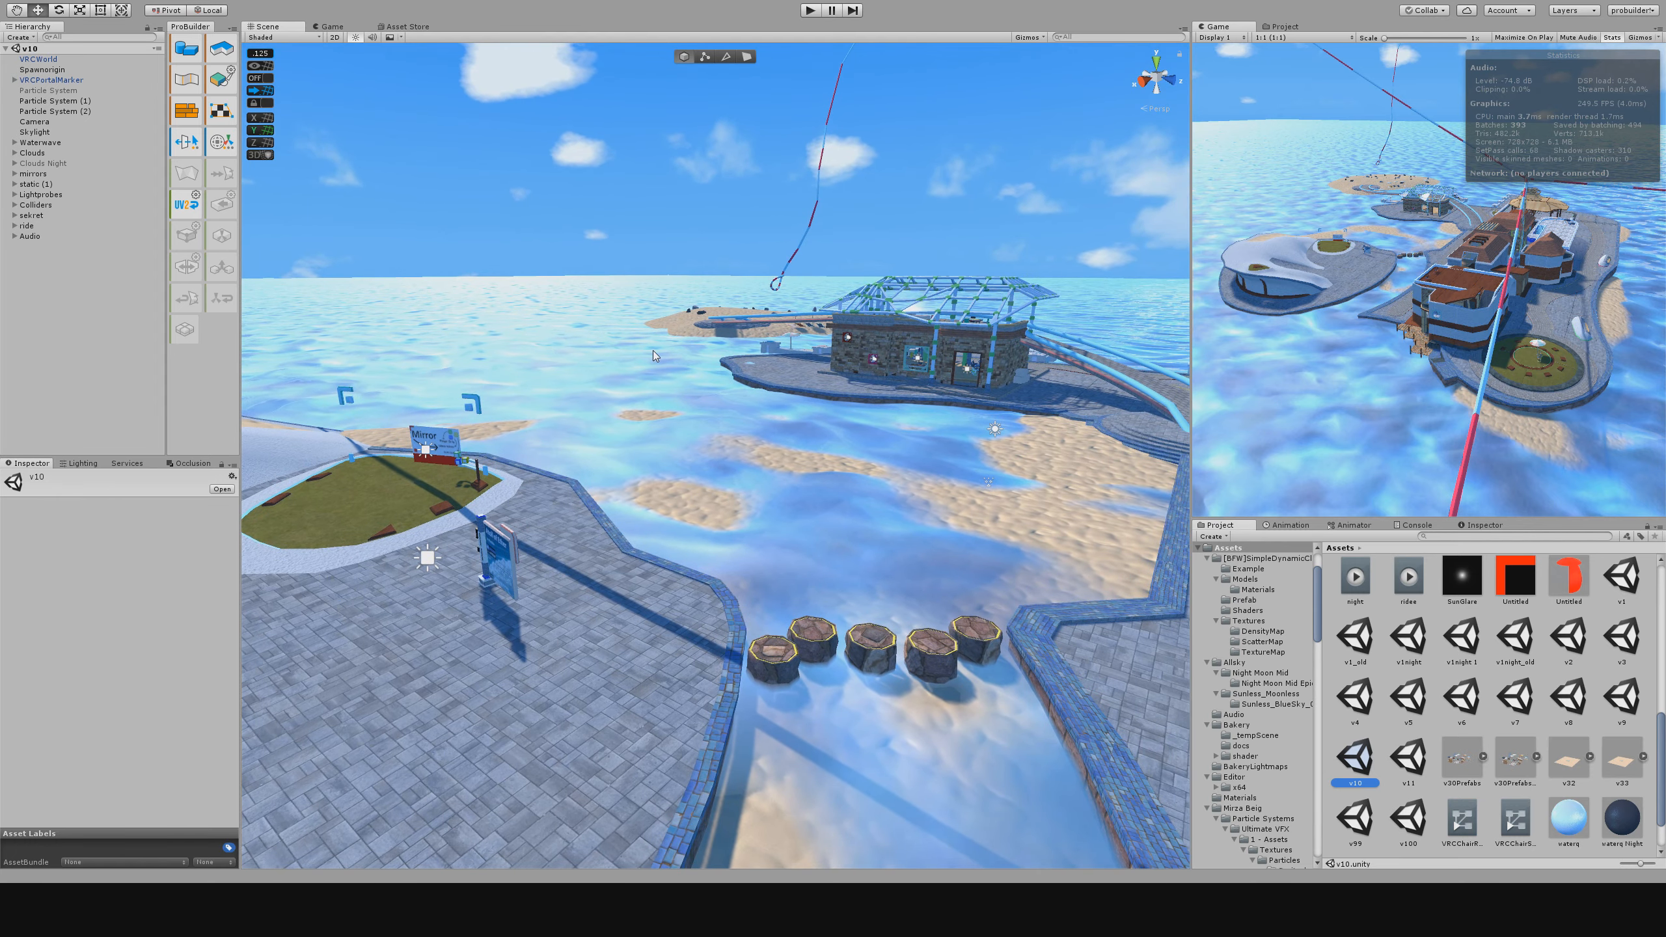
right_click_drag(734, 341, 842, 415)
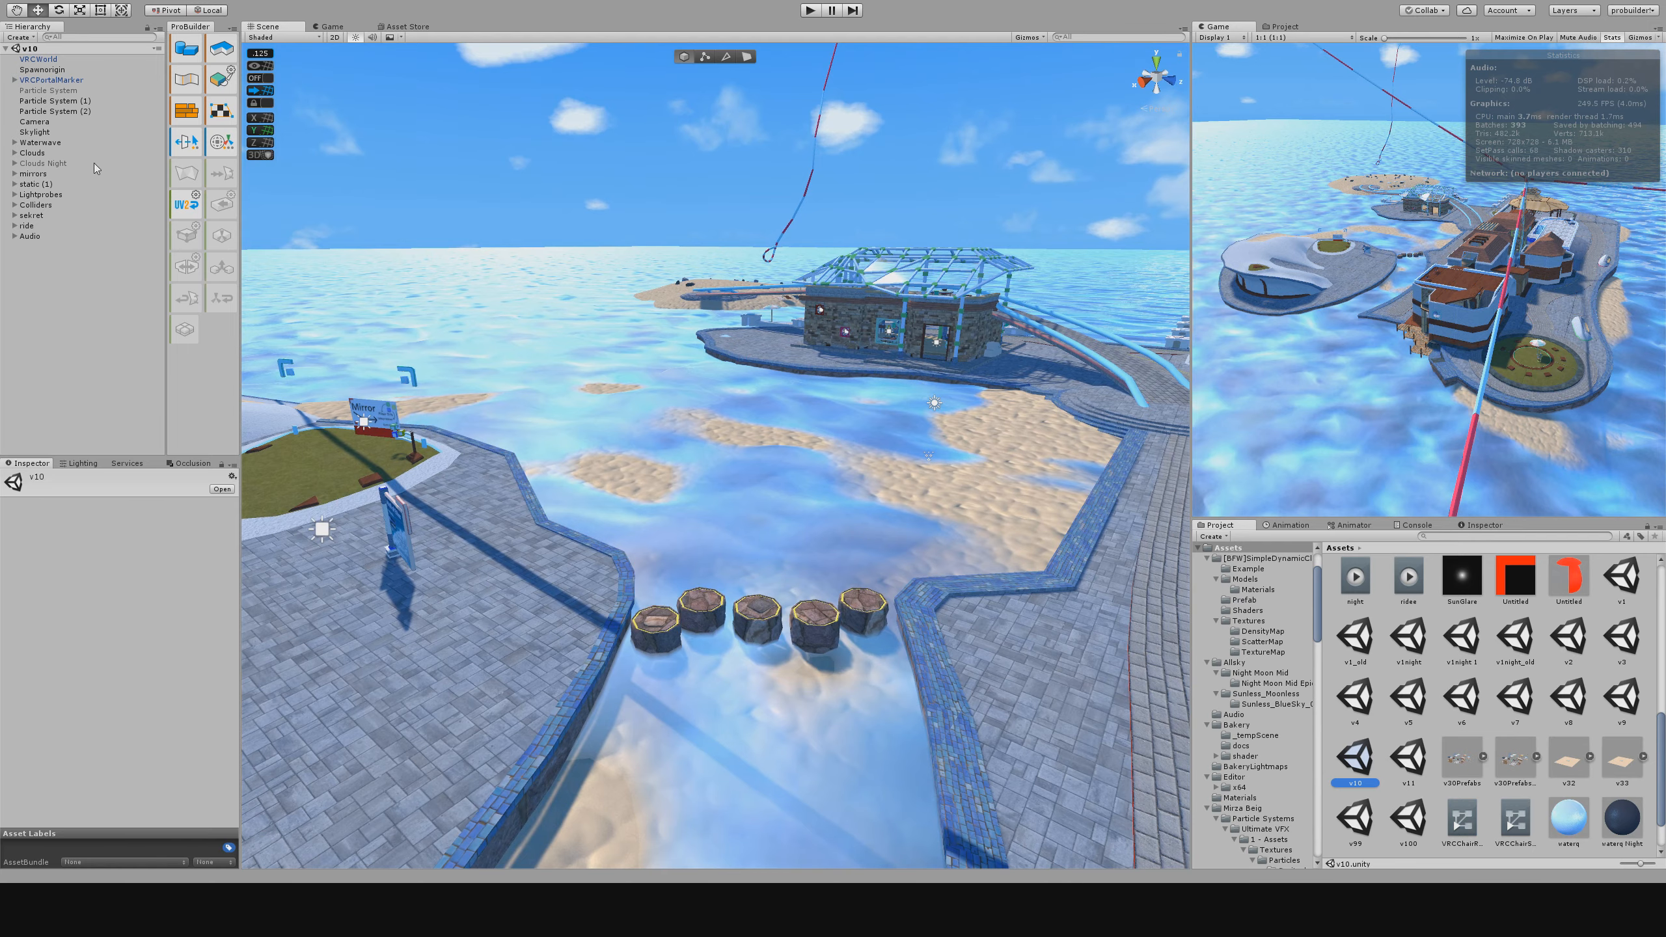
right_click_drag(754, 340, 650, 306)
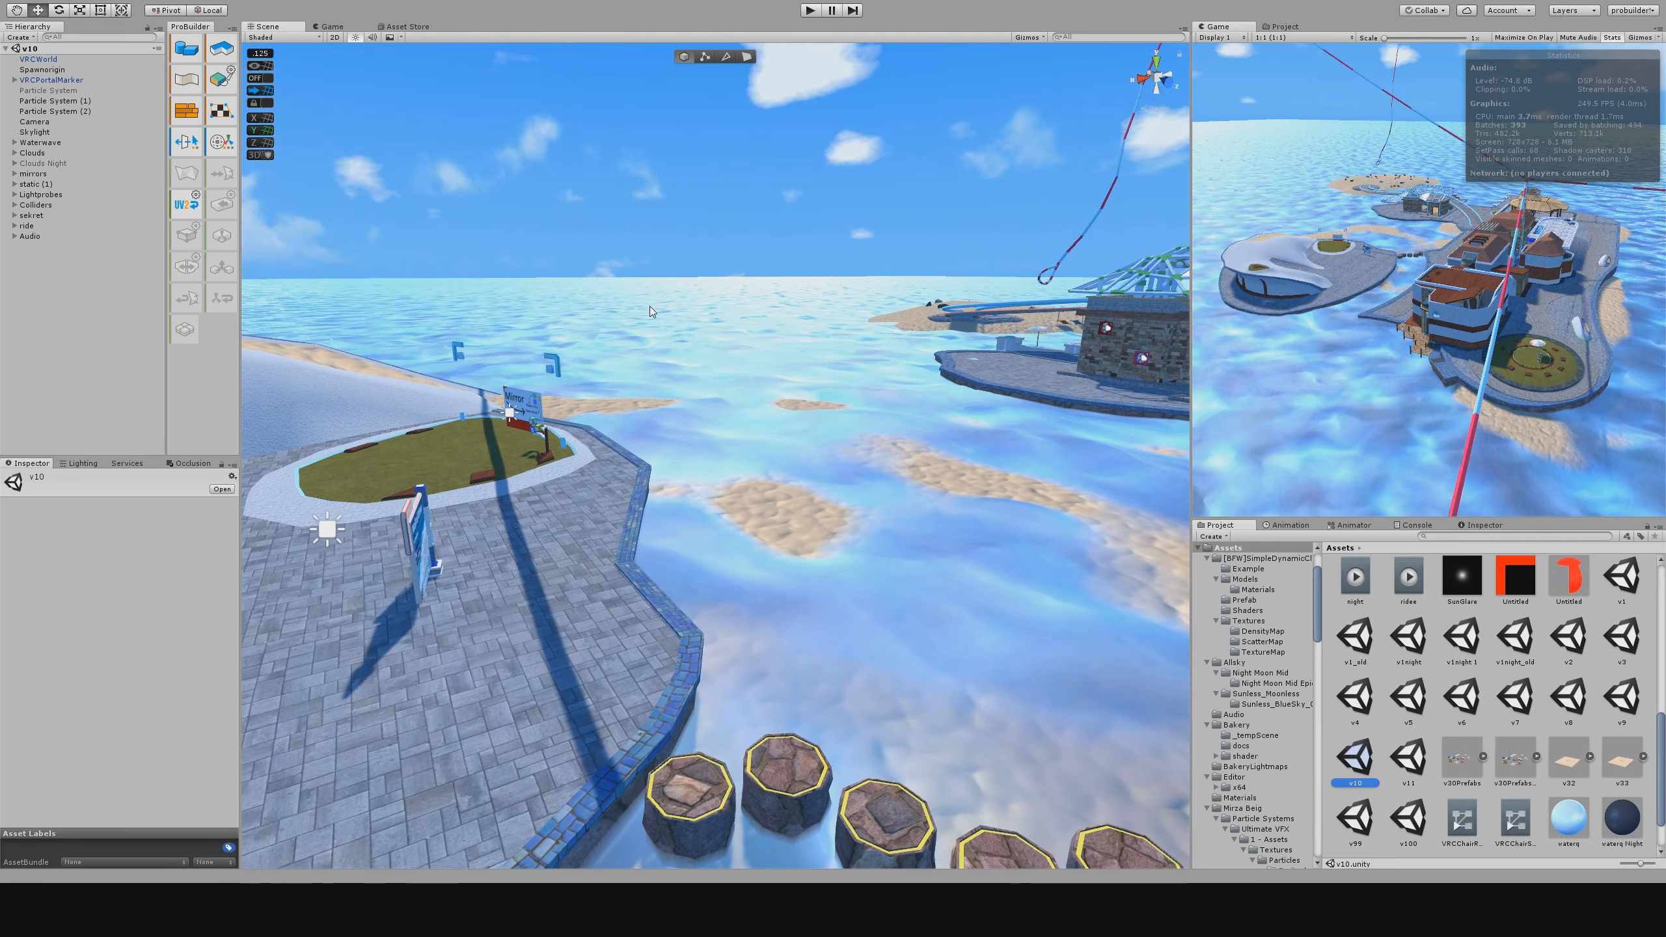
left_click(650, 306)
left_click(61, 152)
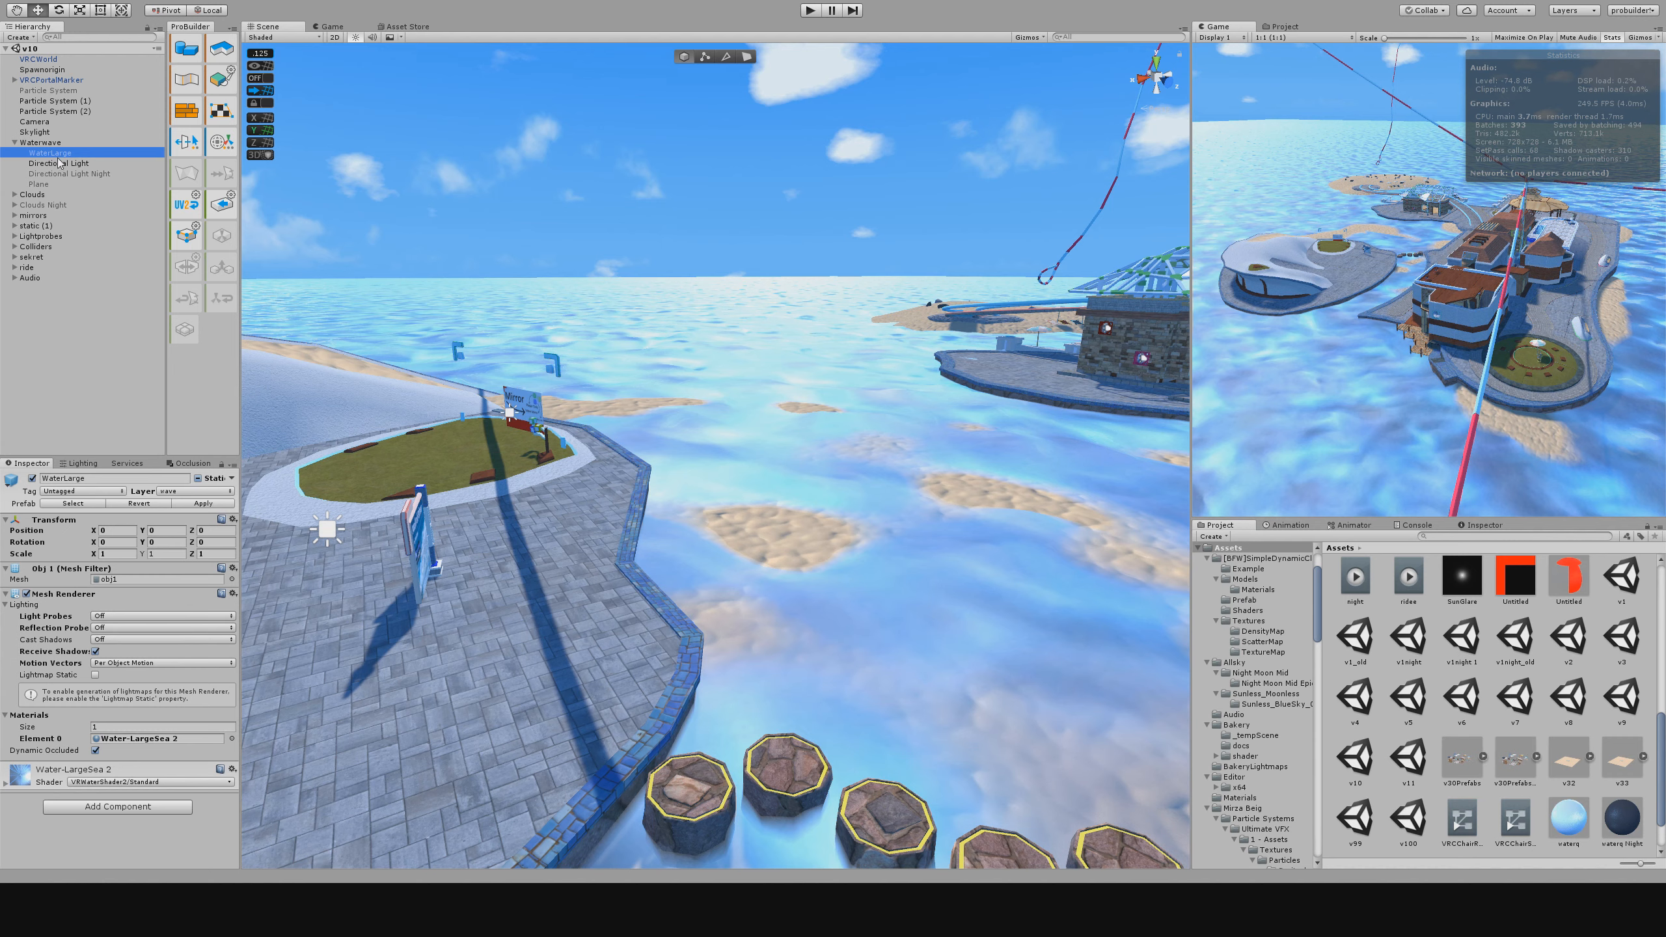
left_click(33, 194)
right_click_drag(740, 392, 847, 406)
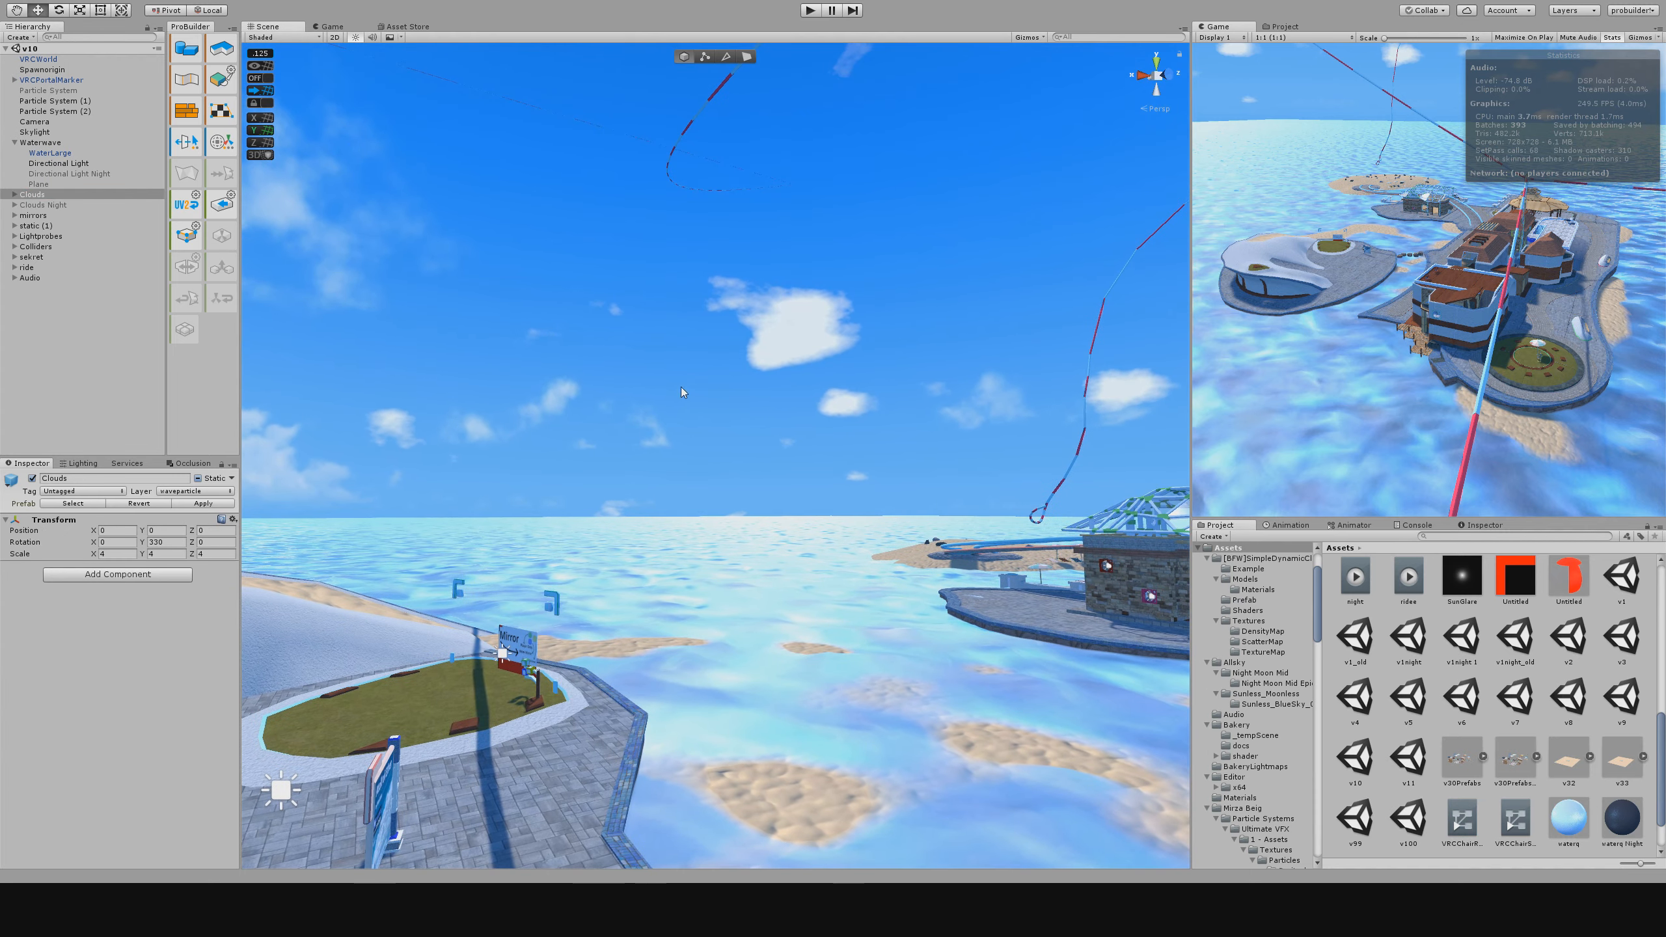
right_click_drag(699, 409, 627, 381)
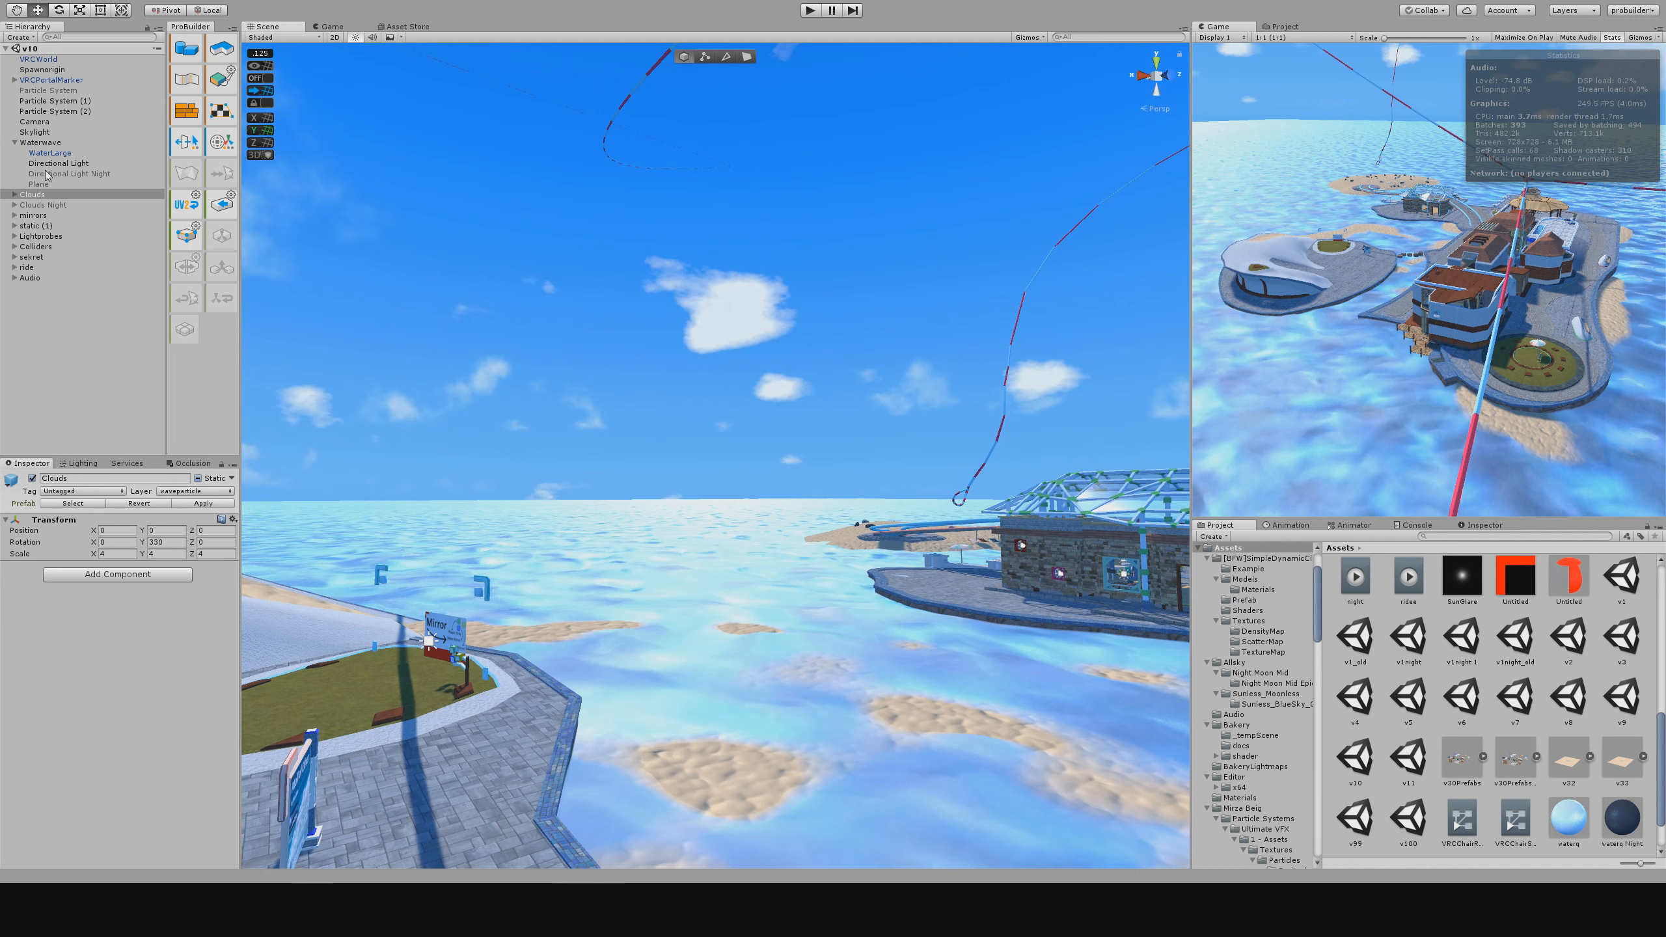
left_click(14, 142)
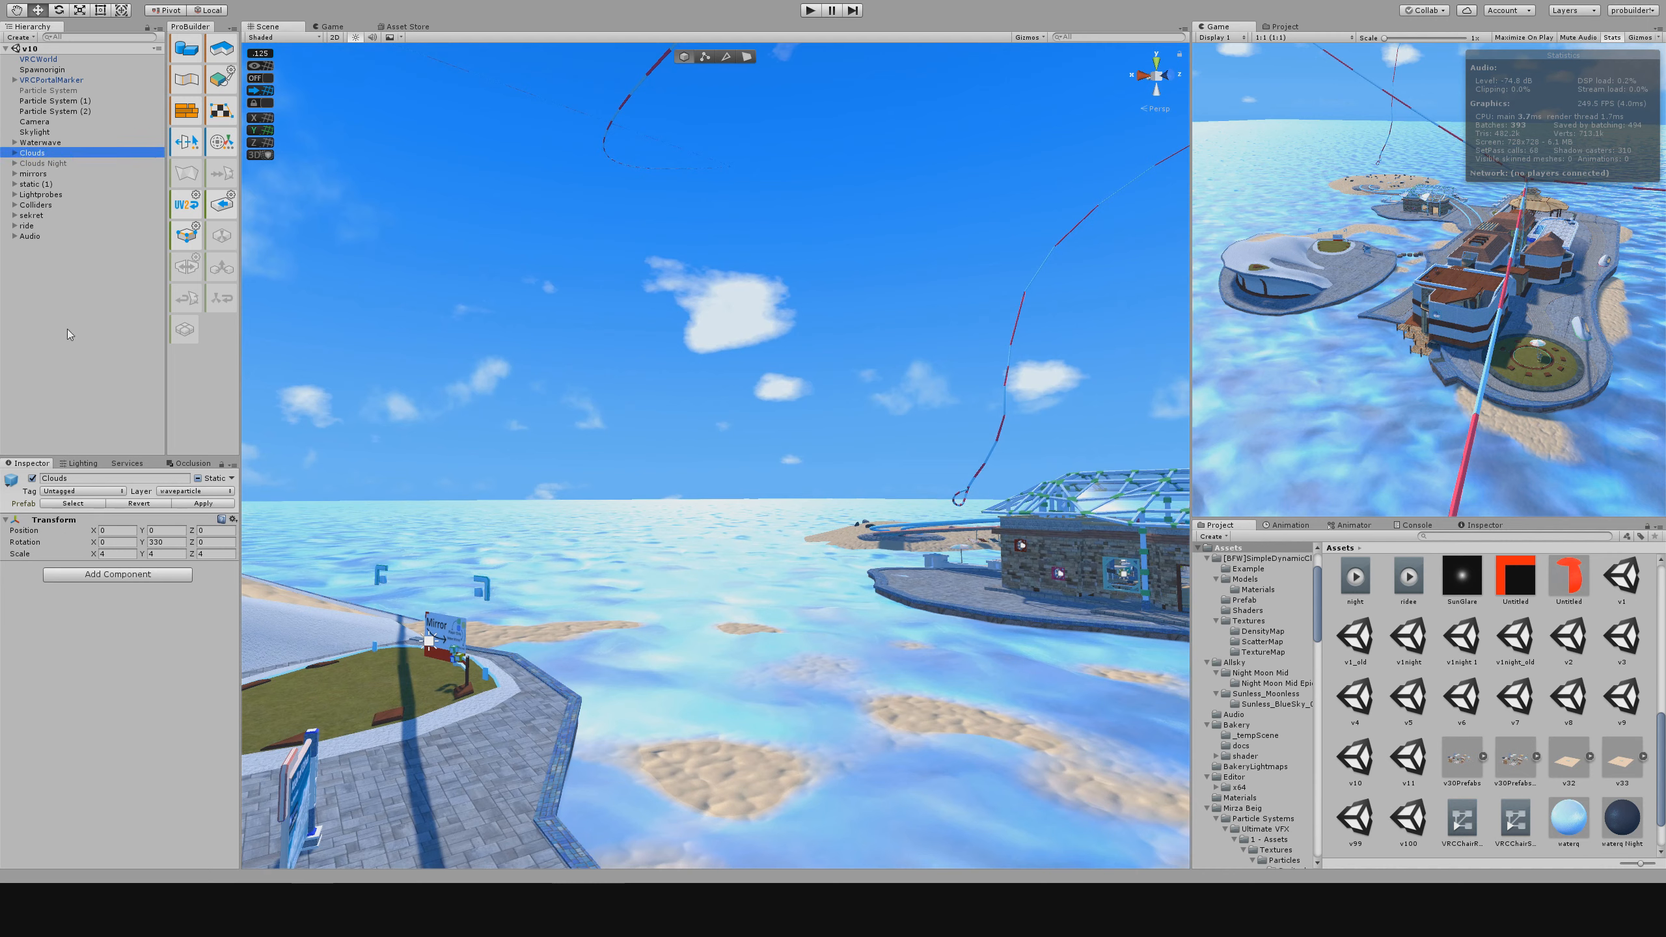
Create an empty GameObject and move it out of Clouds to the root of the scene hierarchy.
key("alt+shift+n")
left_click(61, 343)
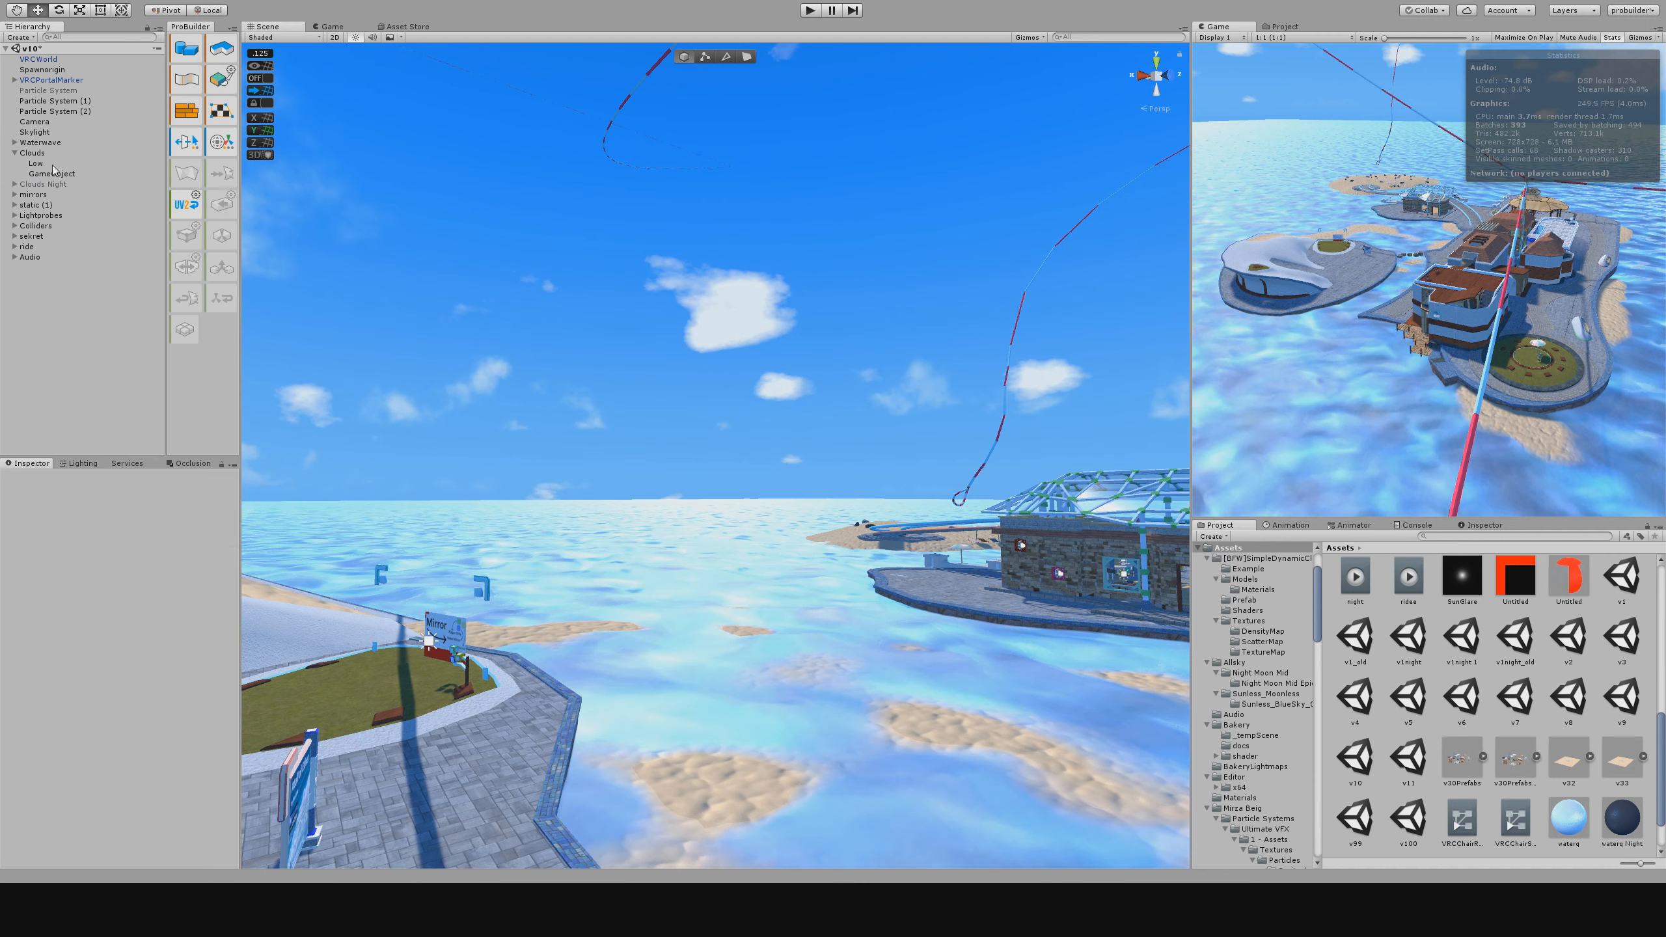
left_click_drag(51, 175, 53, 272)
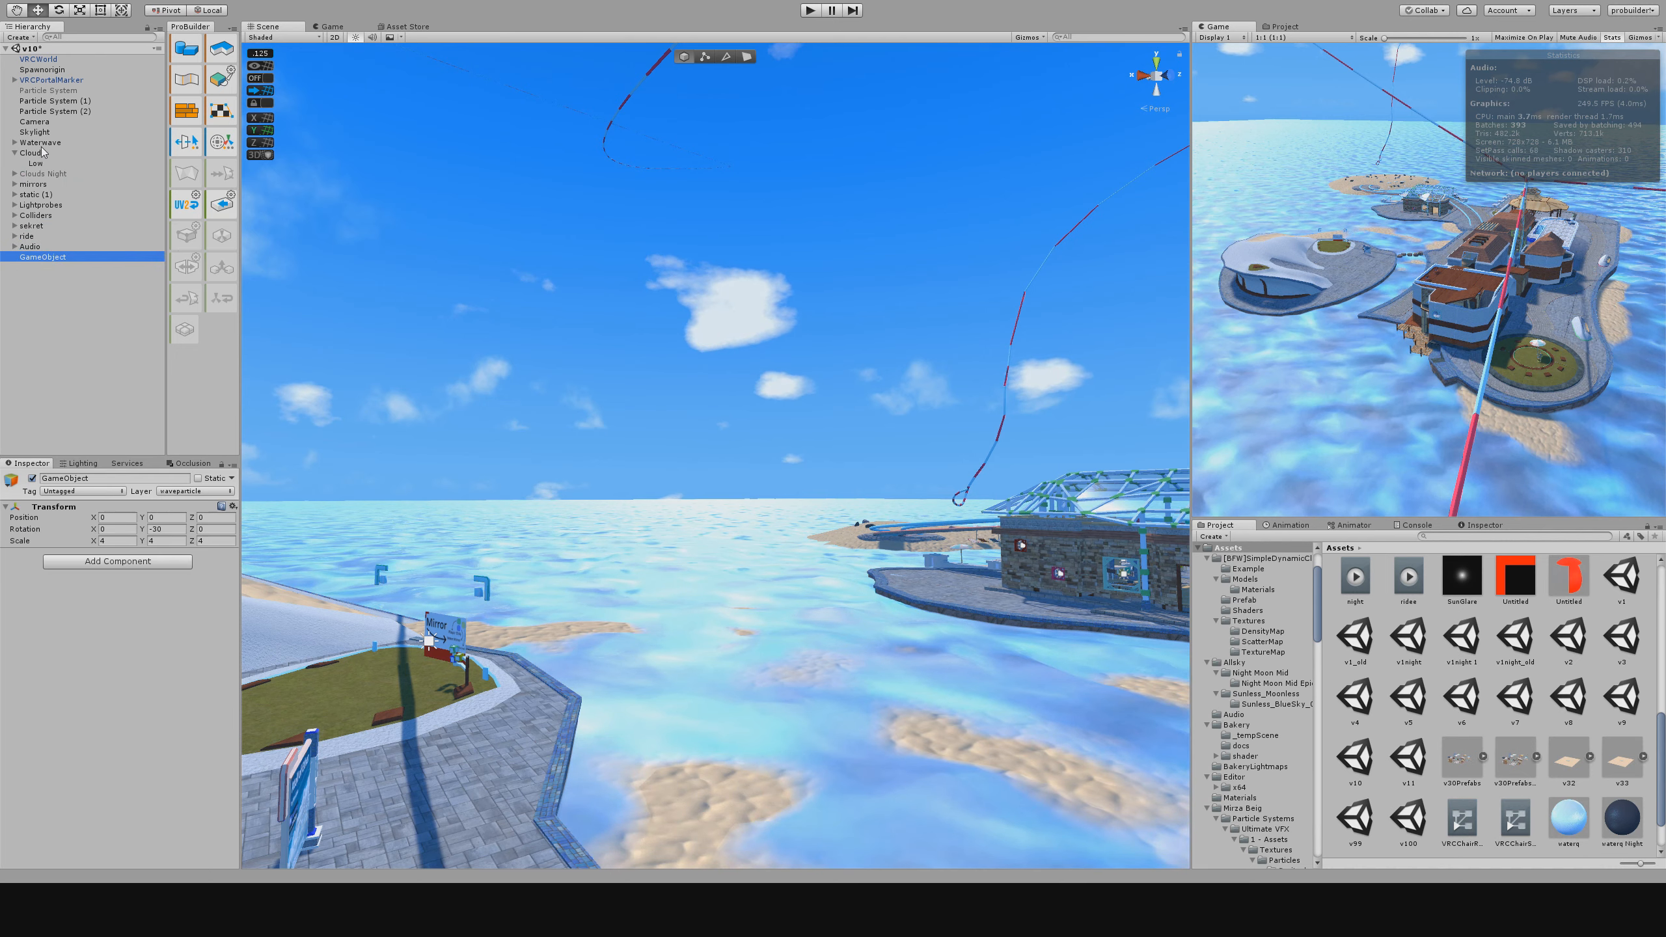
Make Waterwave and Clouds children of the new empty GameObject.
left_click(15, 153)
left_click(32, 153)
left_click(40, 142, "shift")
left_click_drag(35, 147, 44, 246)
left_click(43, 225)
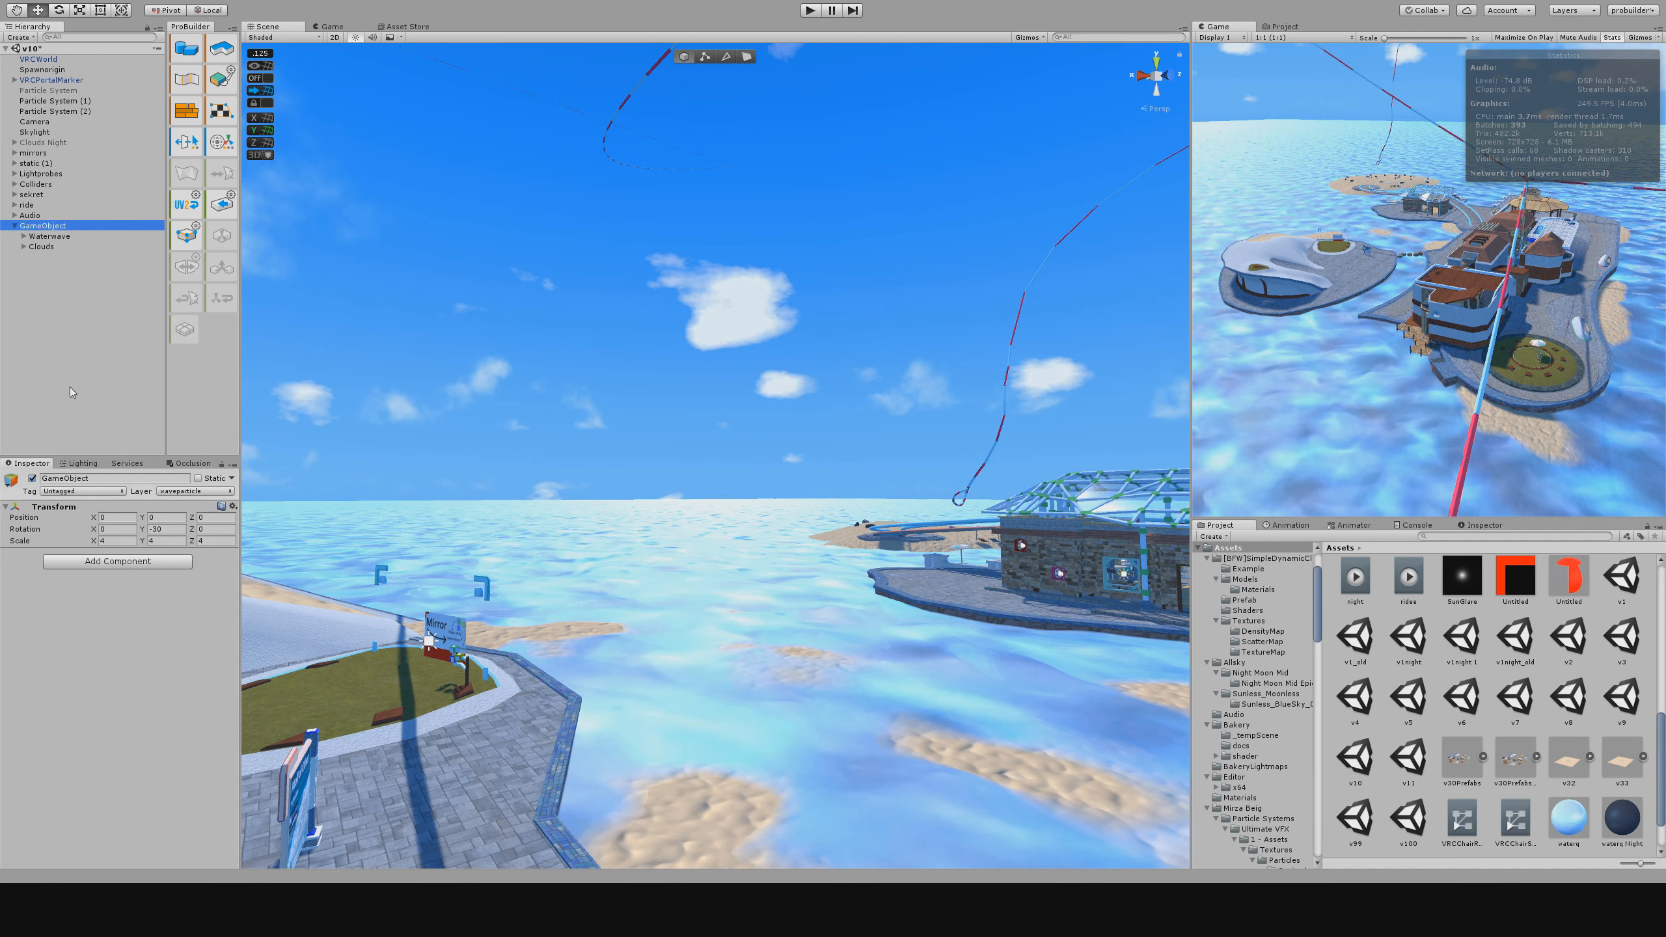
Rename the parent GameObject of Waterwave and Clouds as "day".
left_click(101, 476)
type("day")
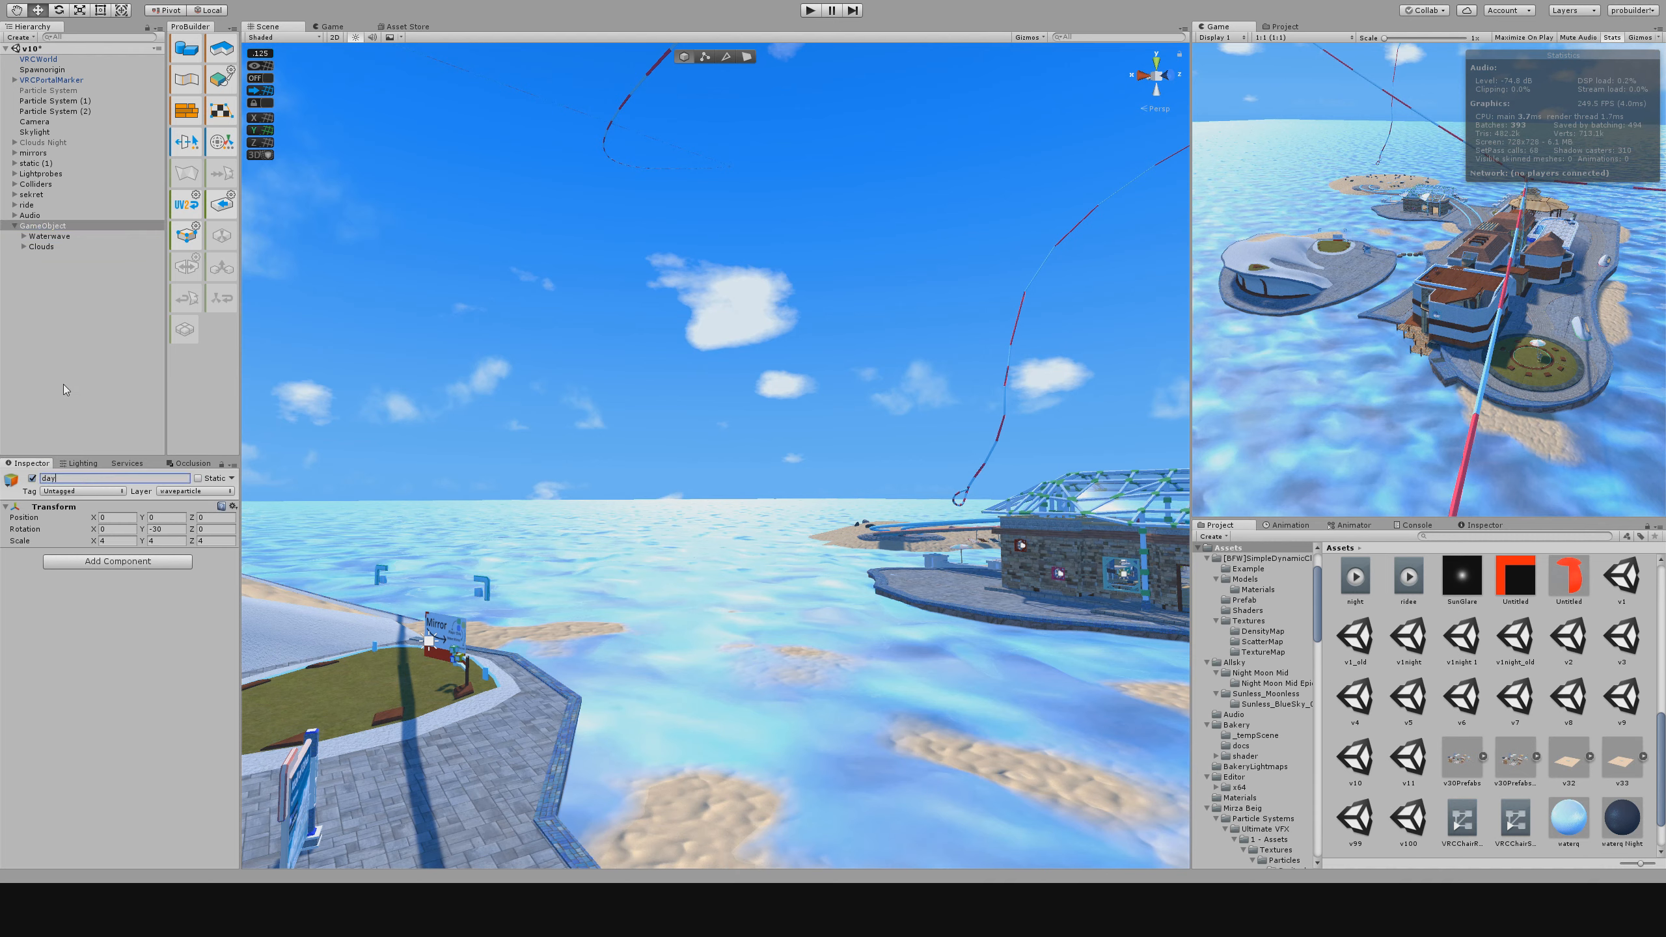
left_click(72, 347)
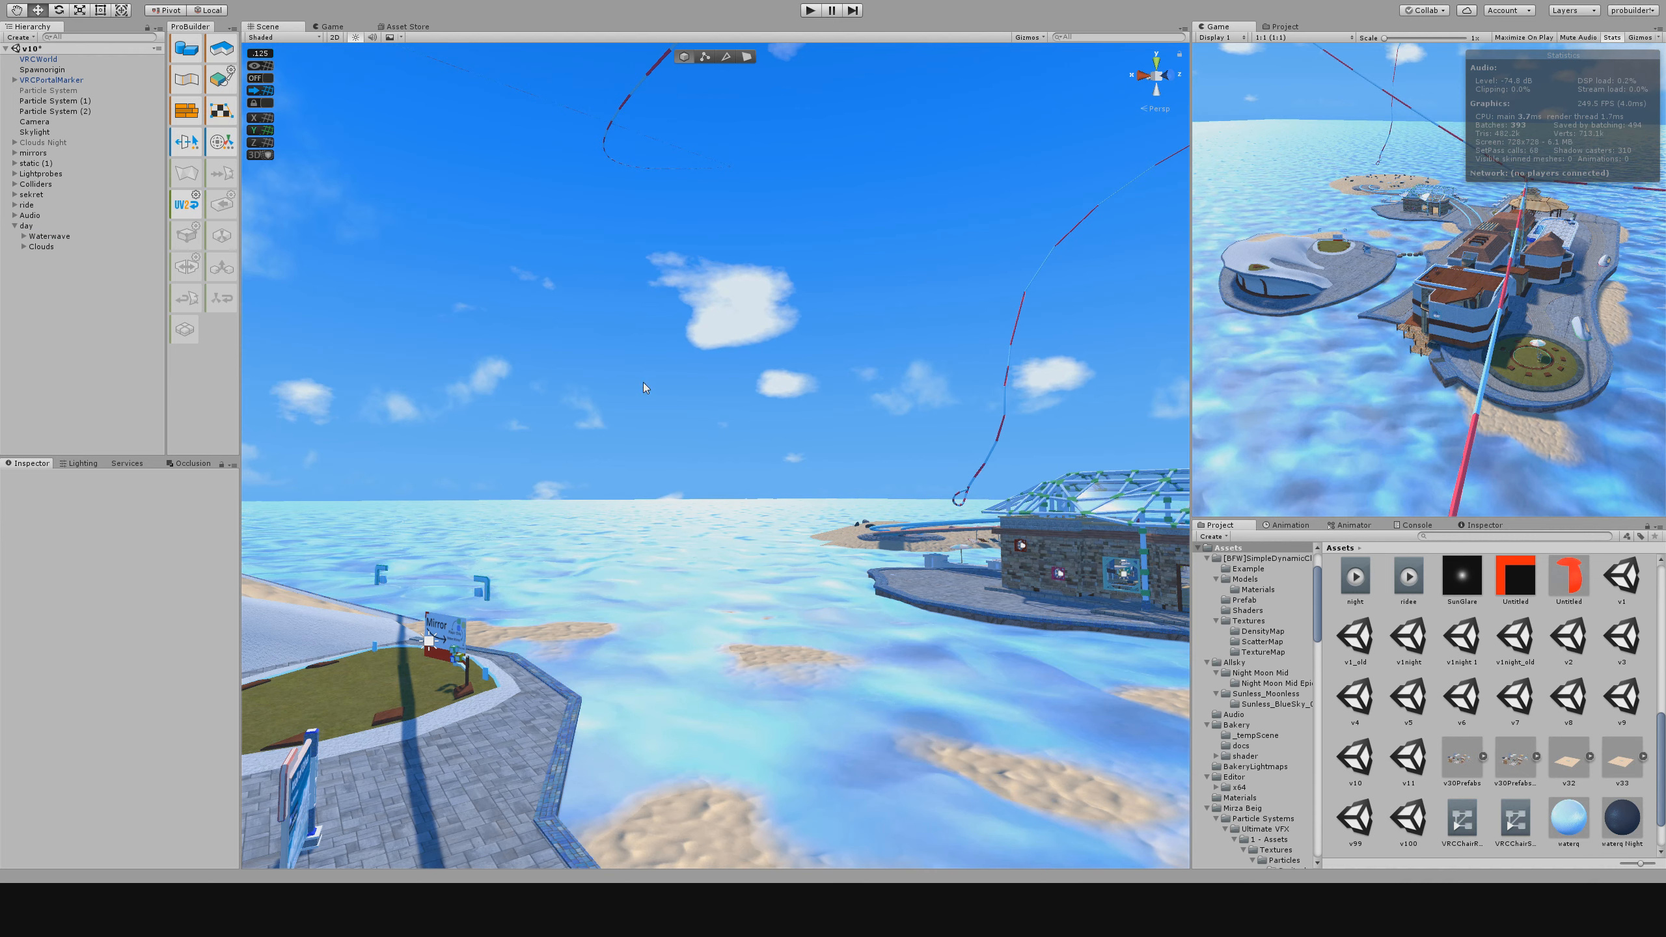
left_click(14, 226)
left_click(28, 226)
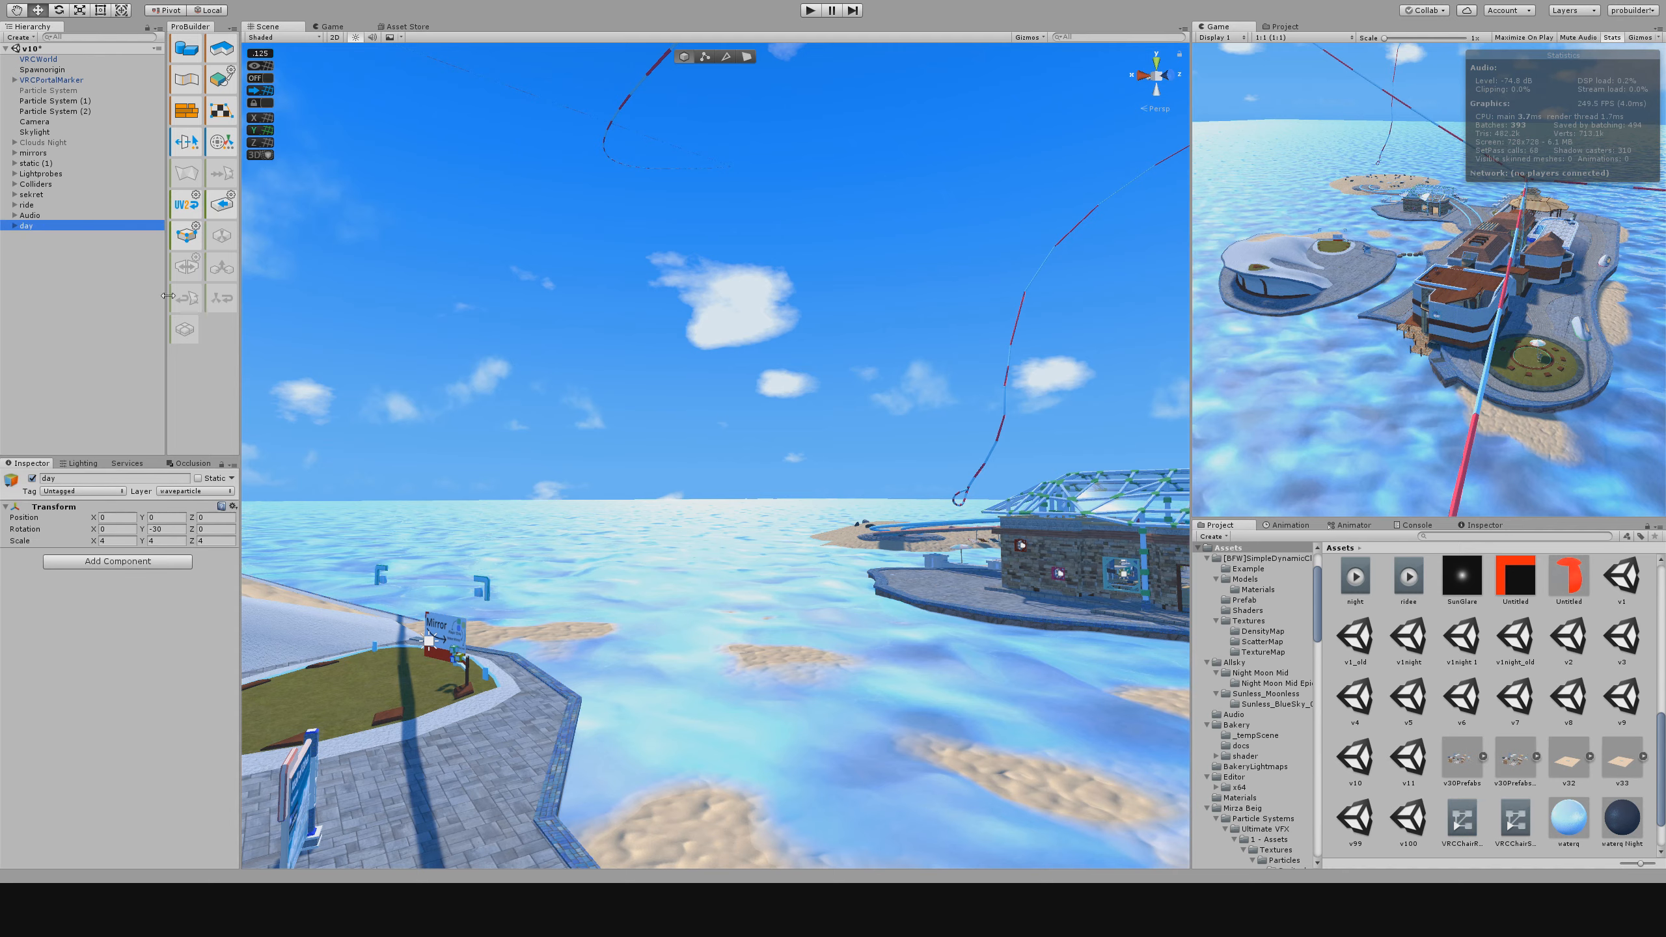
double_click(64, 225)
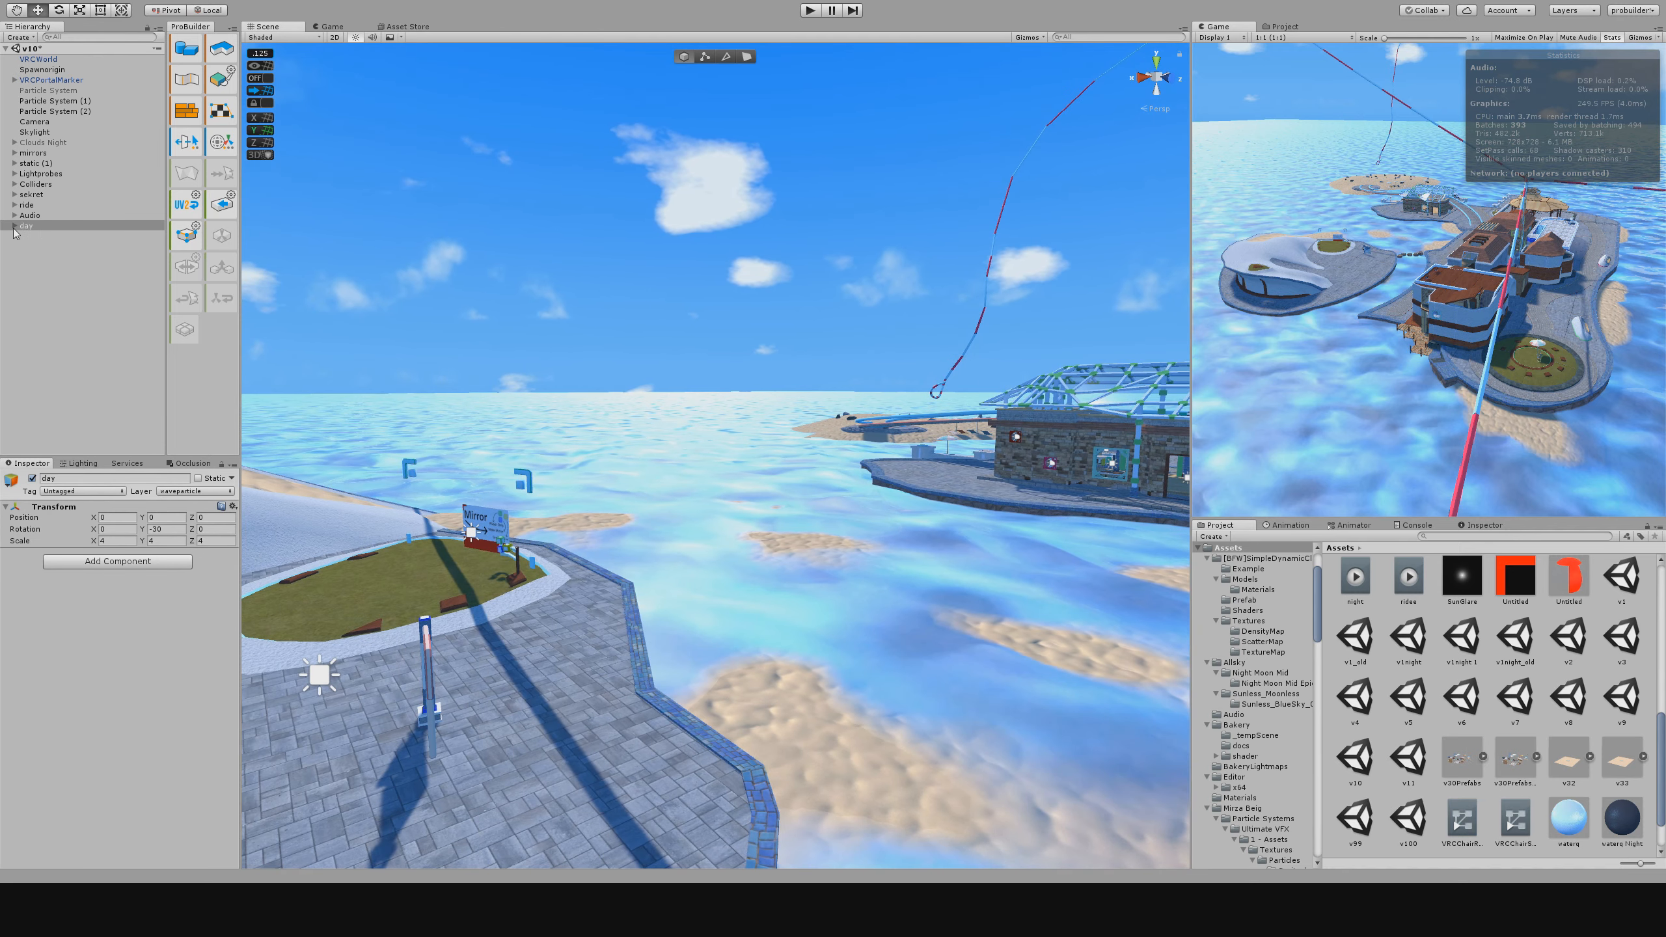
left_click(15, 226)
Open the v100 night scene from the project's assets.
left_click_drag(459, 217, 623, 344, "alt")
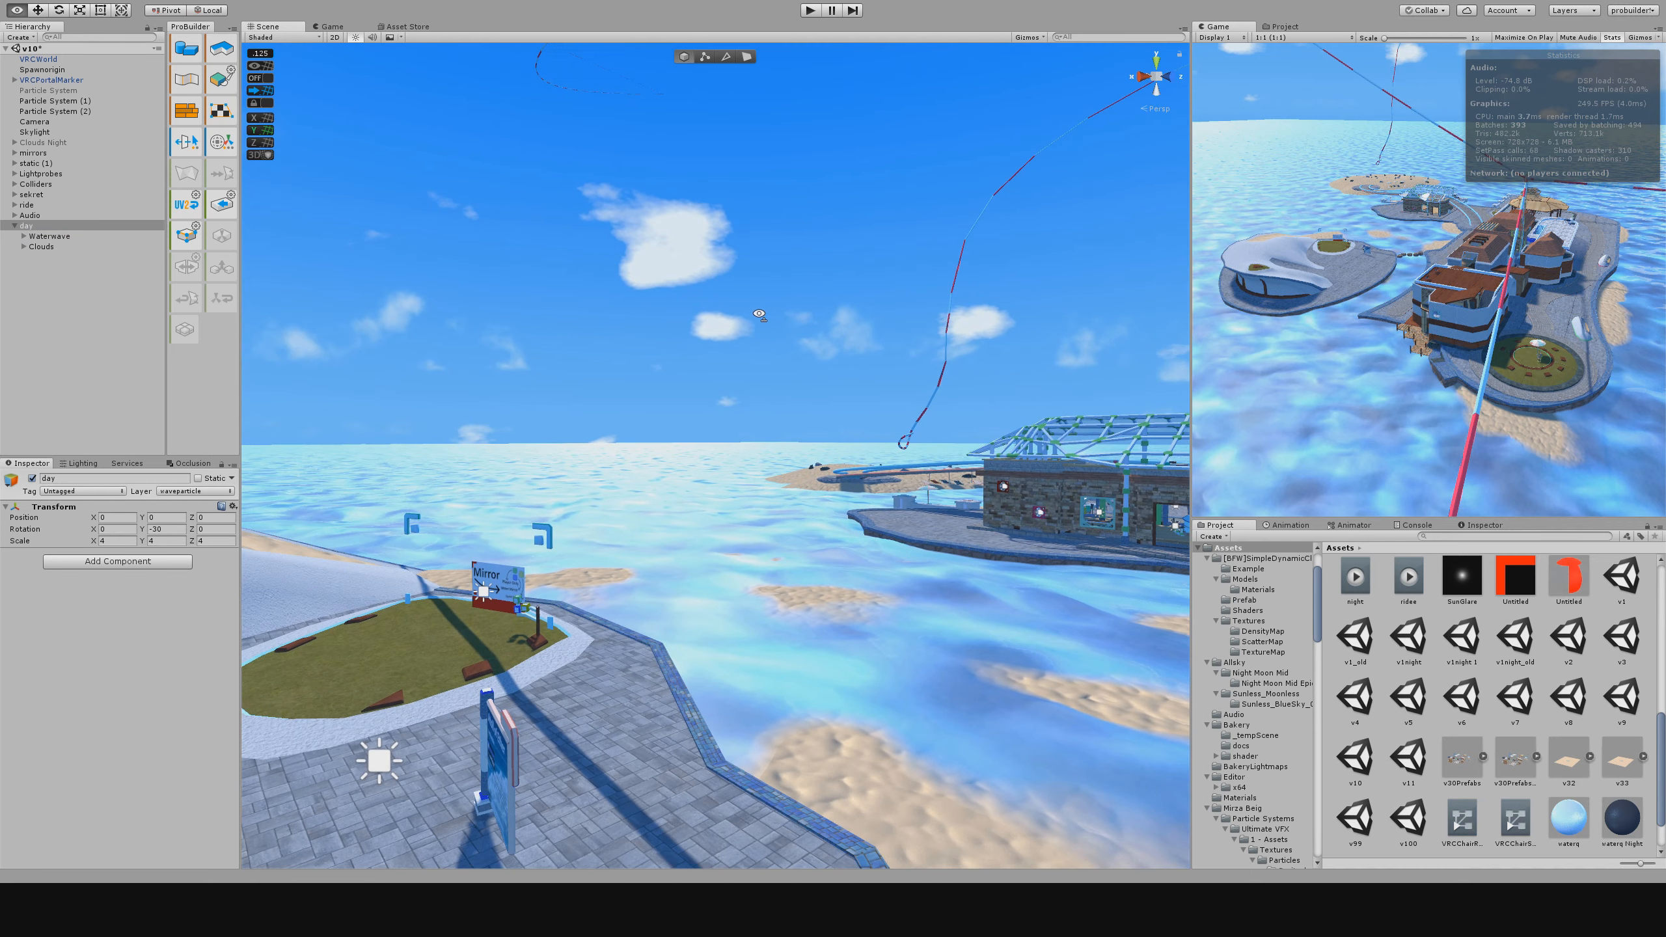
scroll(1399, 672, "down", 2)
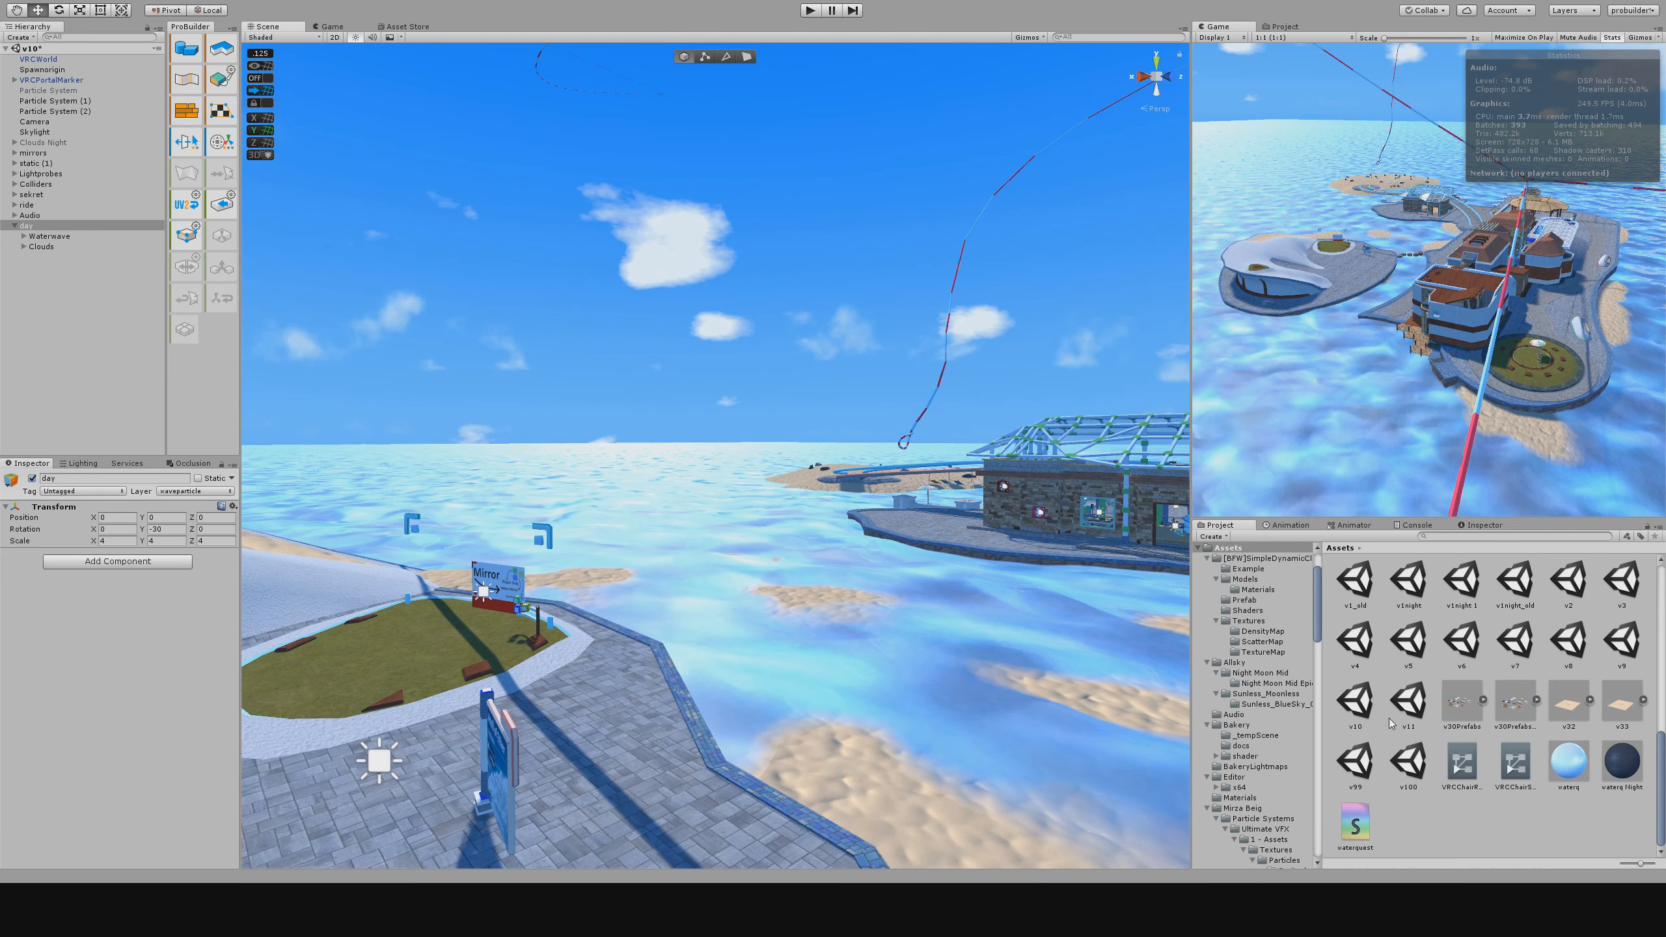
left_click(1407, 765)
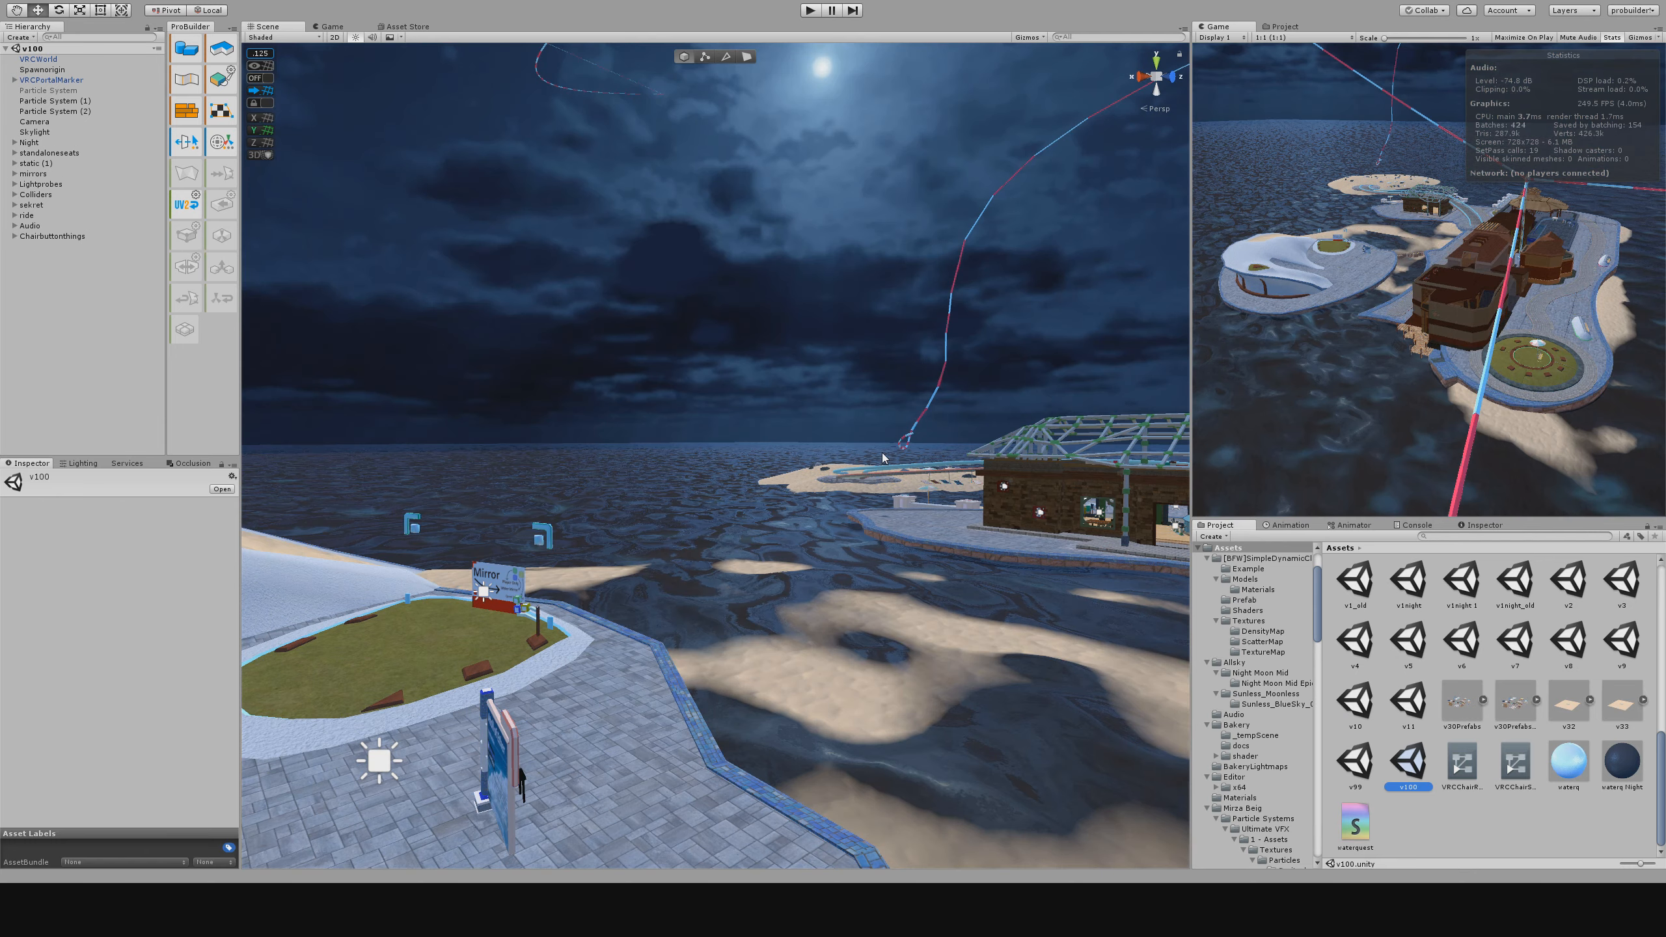
Examine the night scene's water, moonlit sky and island, including WaterLargeNight and the Night parent object.
key("w")
right_click_drag(744, 369, 732, 409)
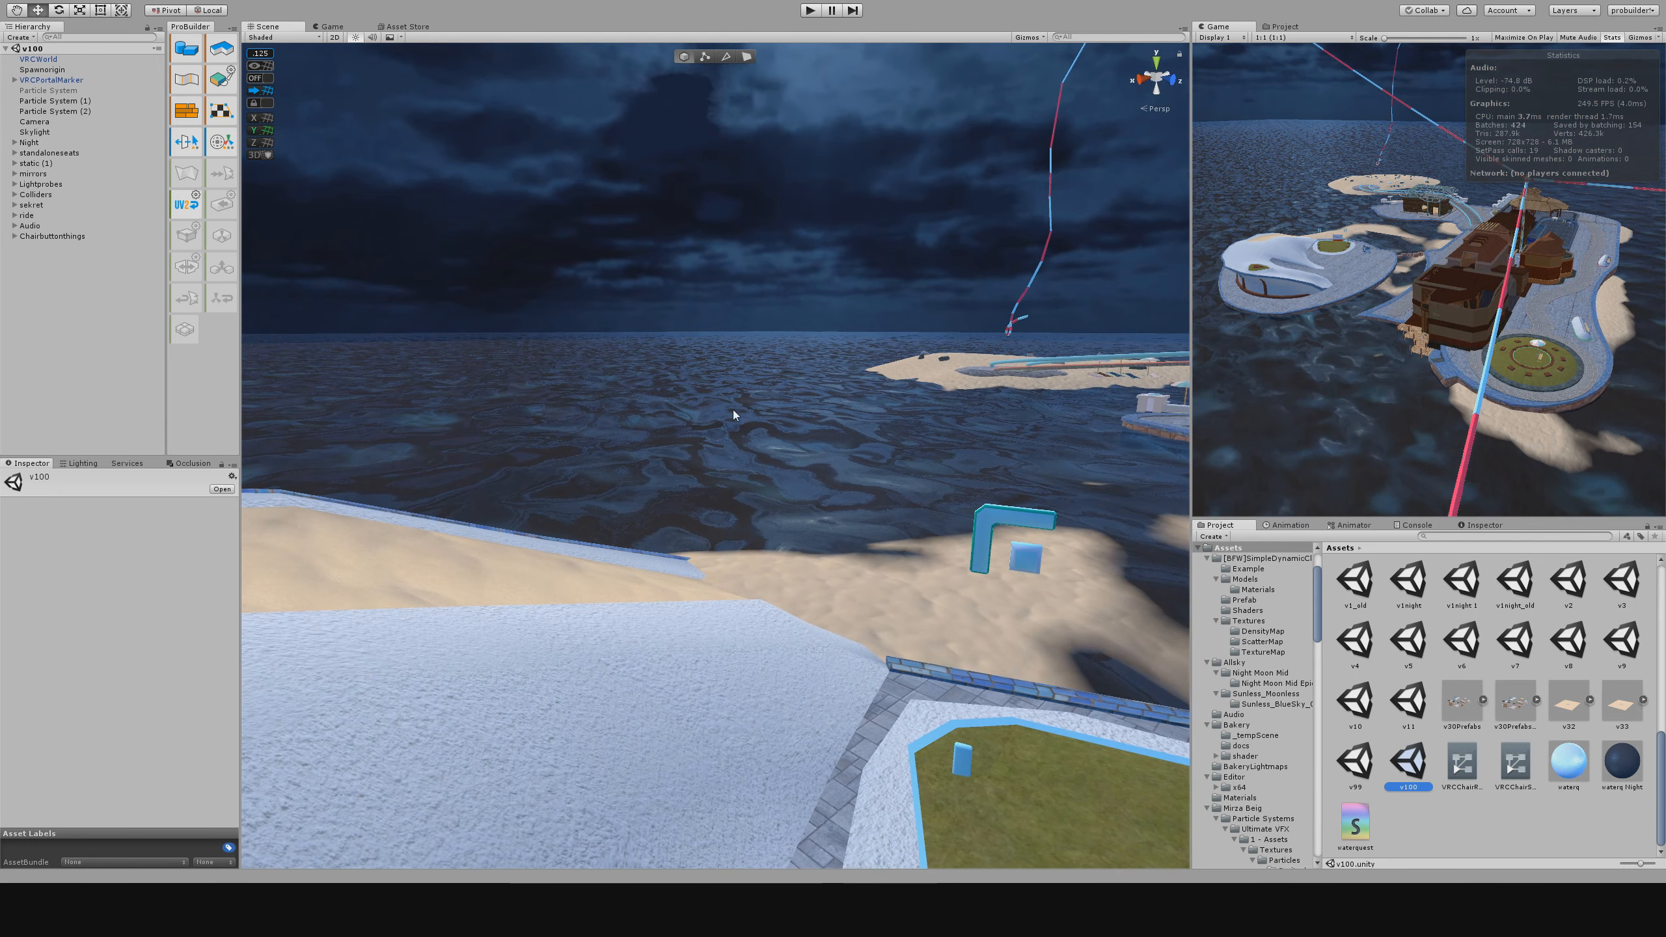
left_click(733, 407)
right_click_drag(647, 444, 517, 411)
key("w")
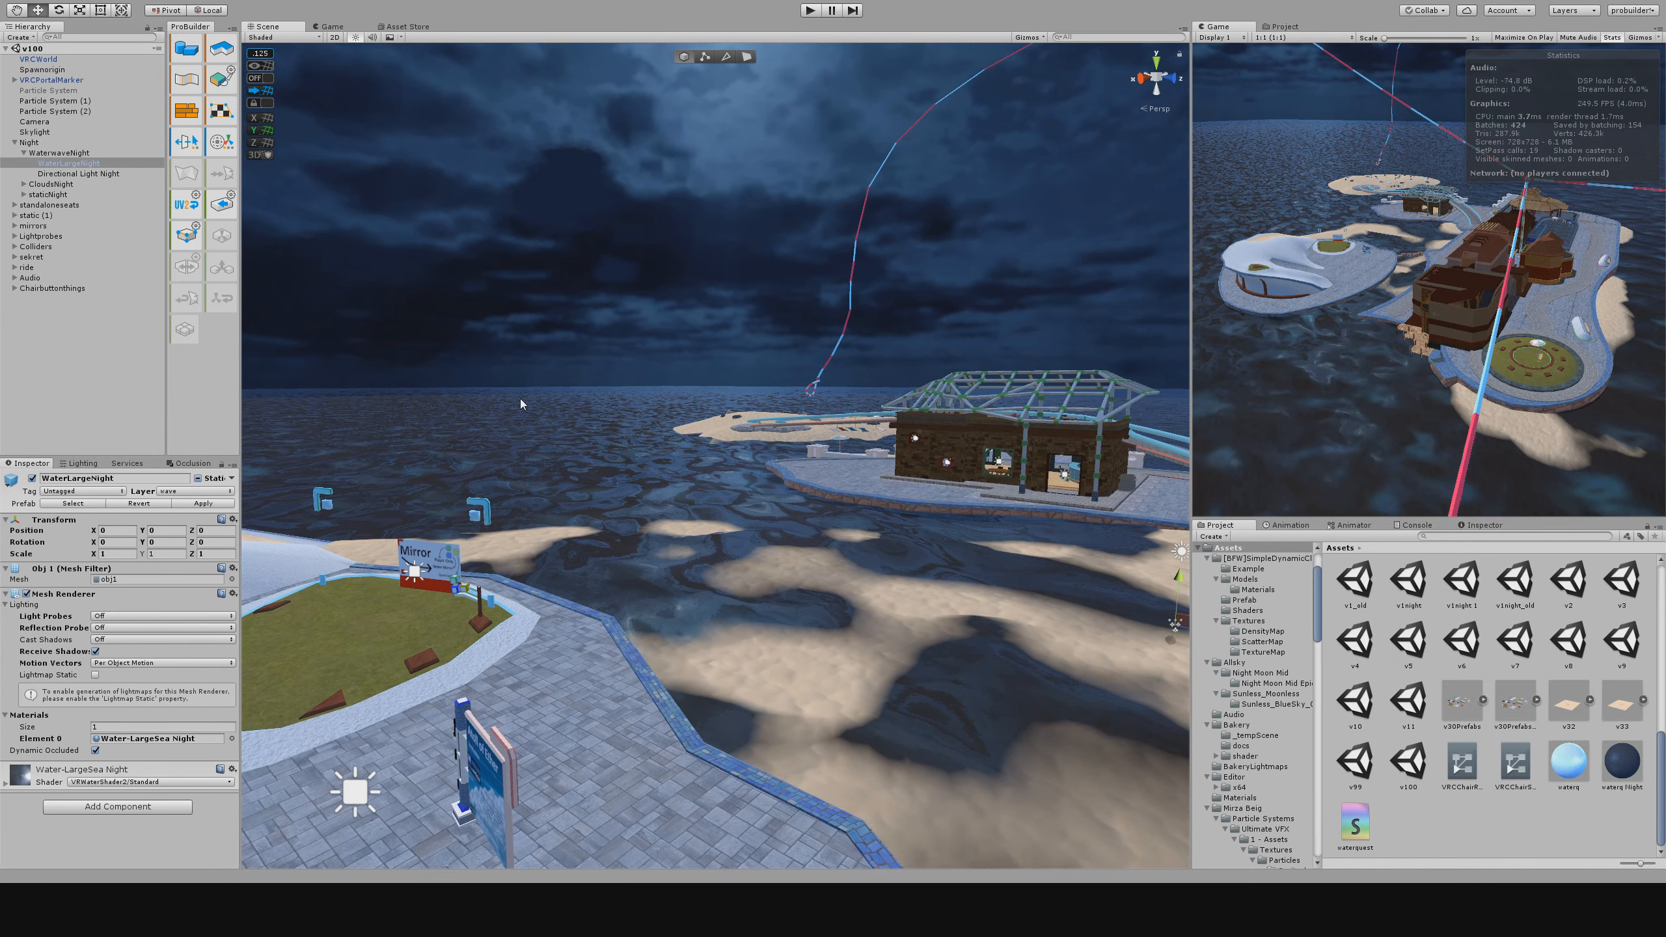
right_click_drag(664, 549, 753, 553)
left_click(24, 152)
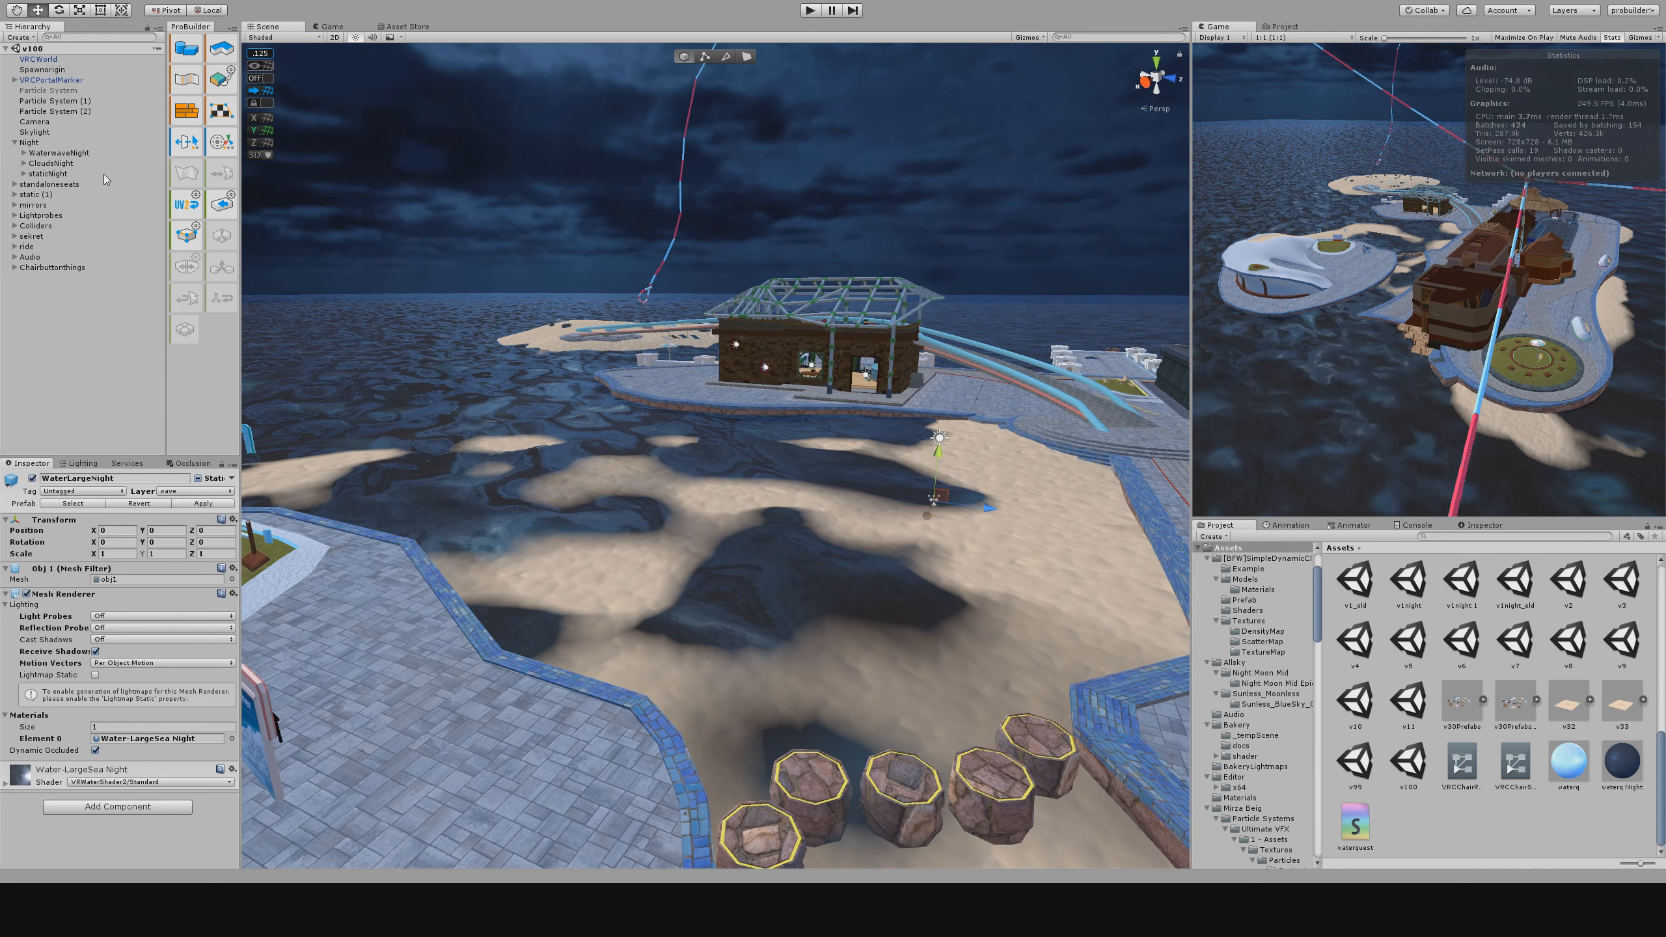
left_click(33, 143)
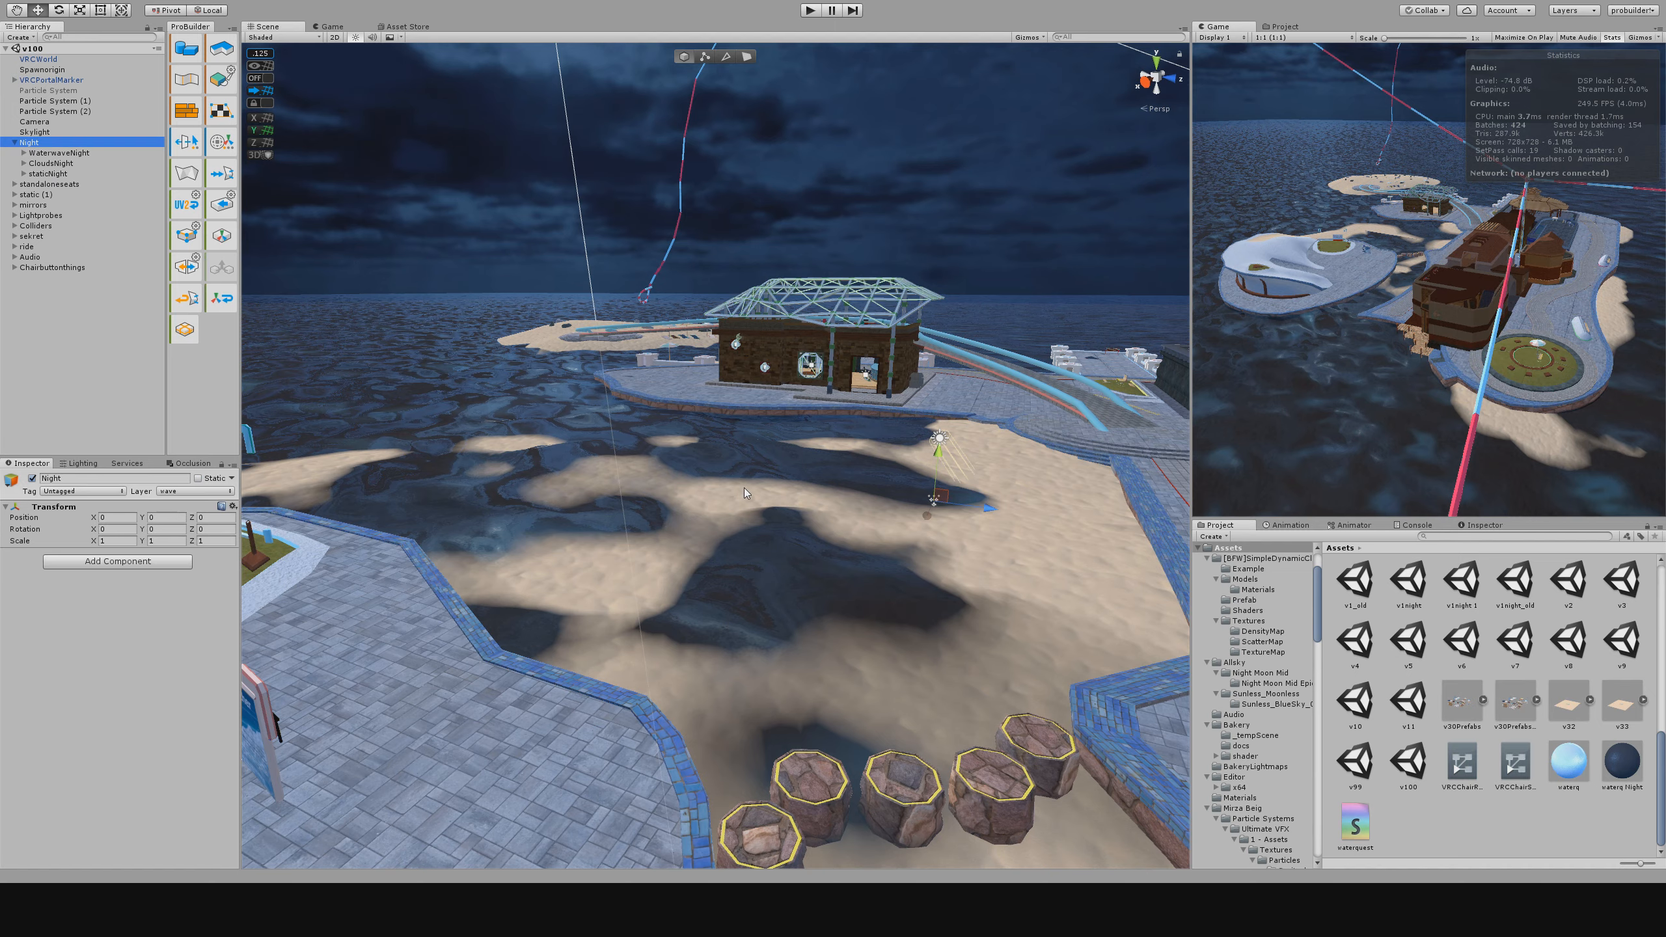
right_click_drag(744, 493, 817, 501)
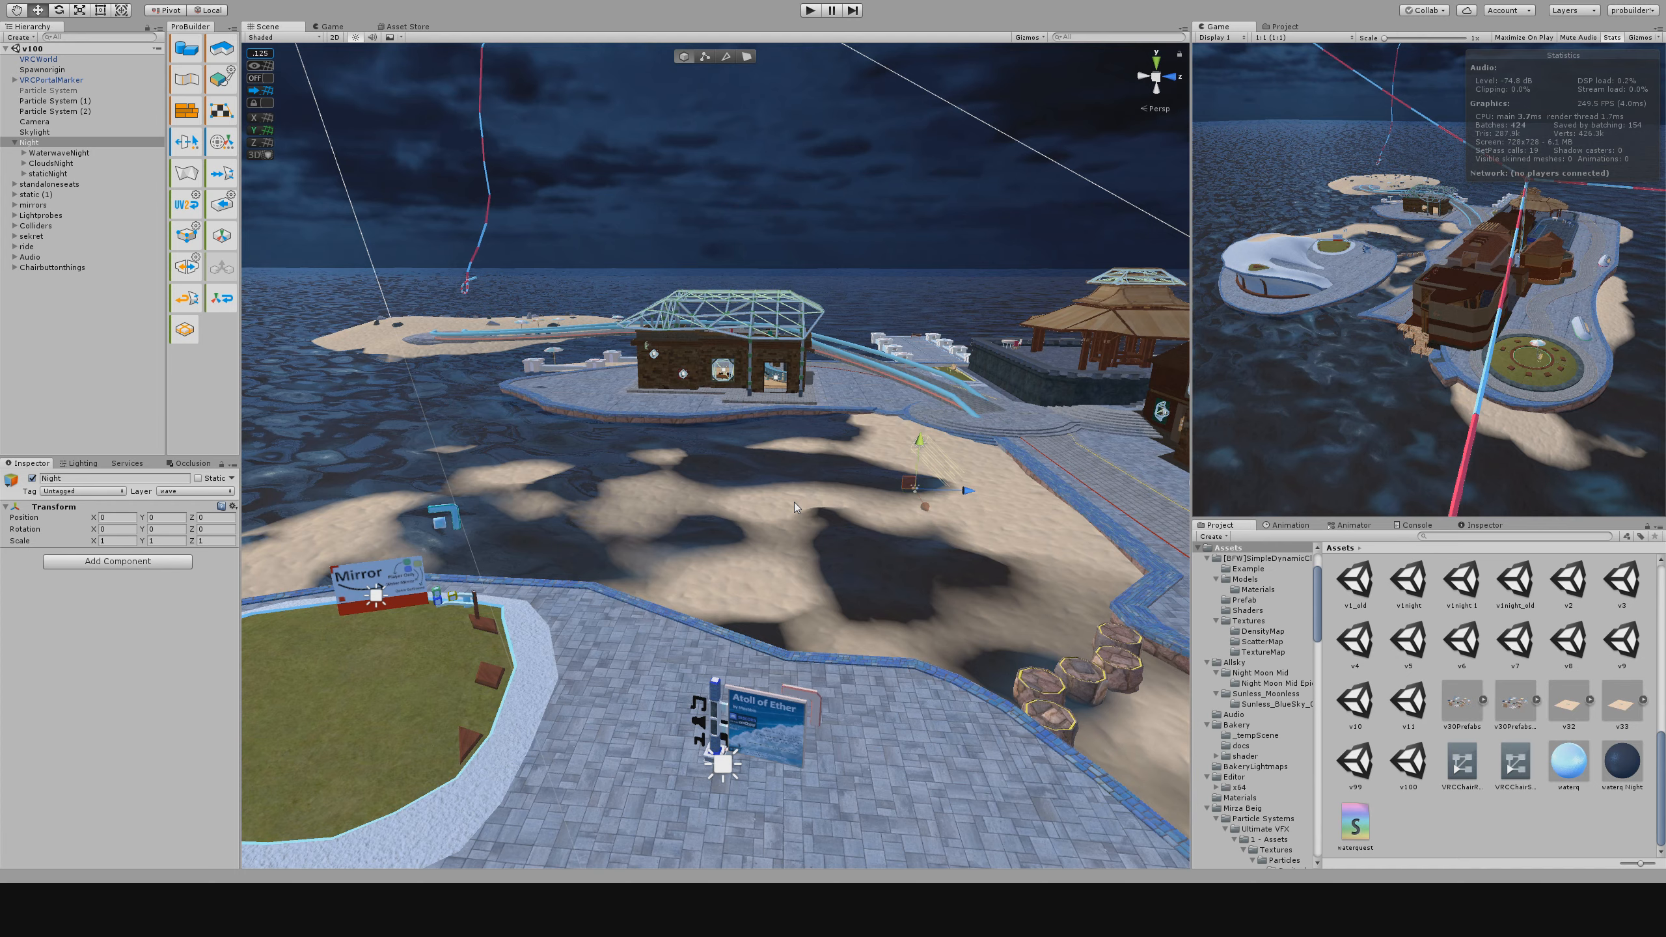
right_click_drag(794, 502, 728, 388)
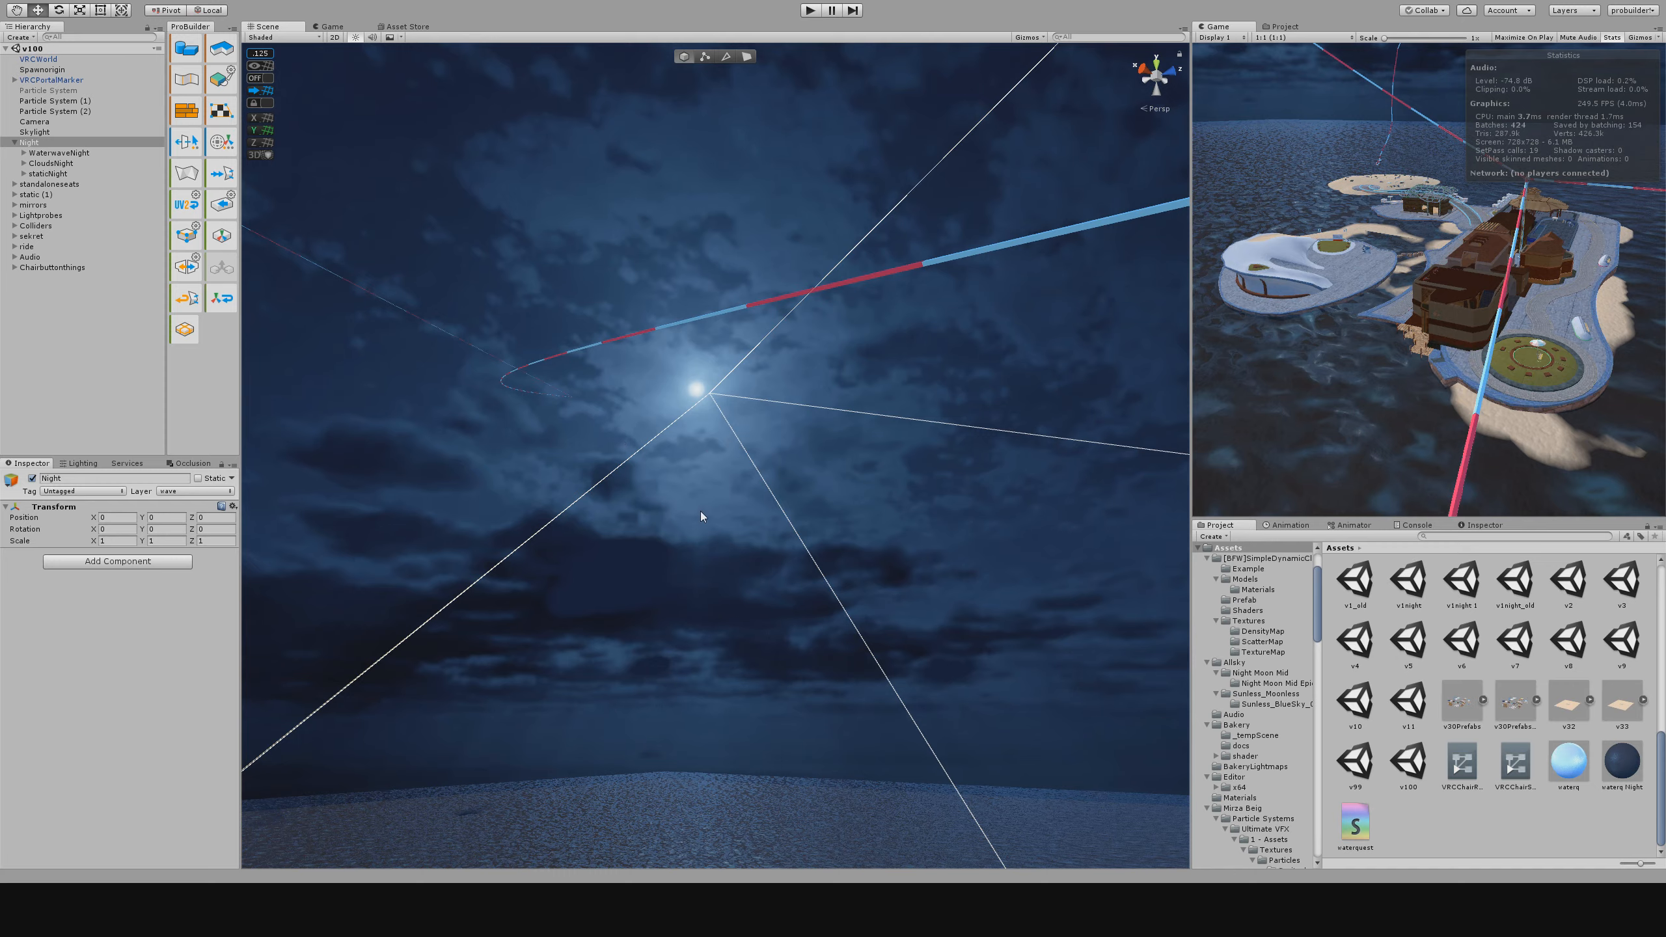
mouse_move(700, 511)
left_mouse_down("alt")
mouse_move(729, 494)
mouse_move(1004, 732)
mouse_move(691, 584)
mouse_move(721, 493)
left_mouse_up("alt")
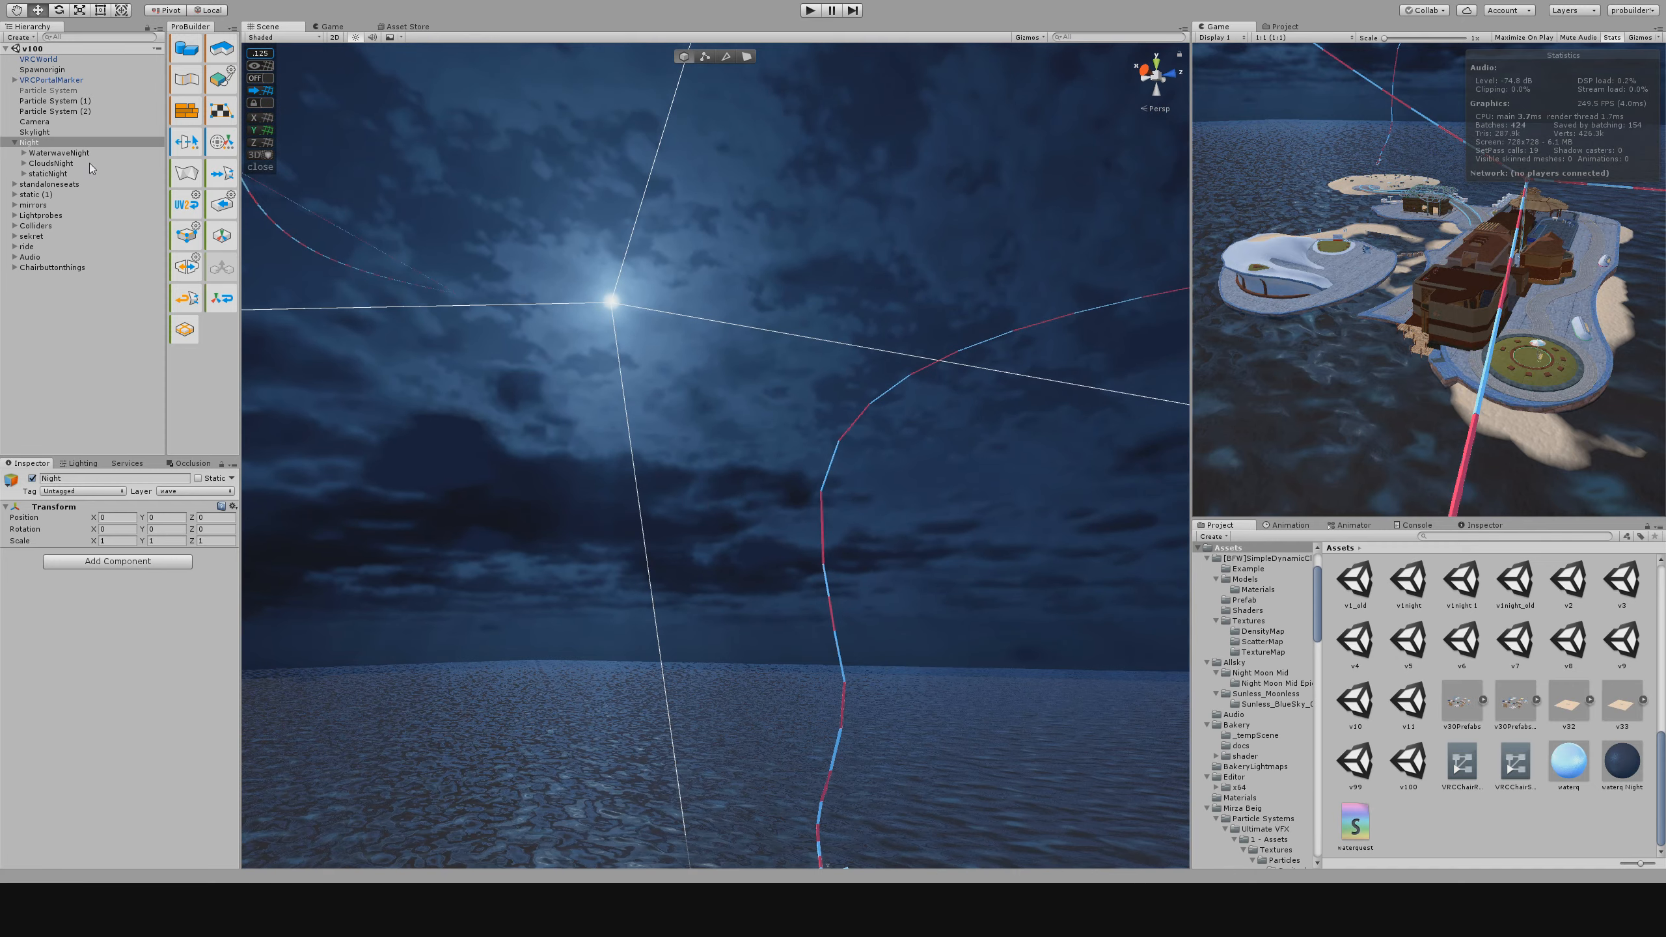
Expand staticNight inside the Night object and select Directional Light Bakery Night.
left_click(59, 184)
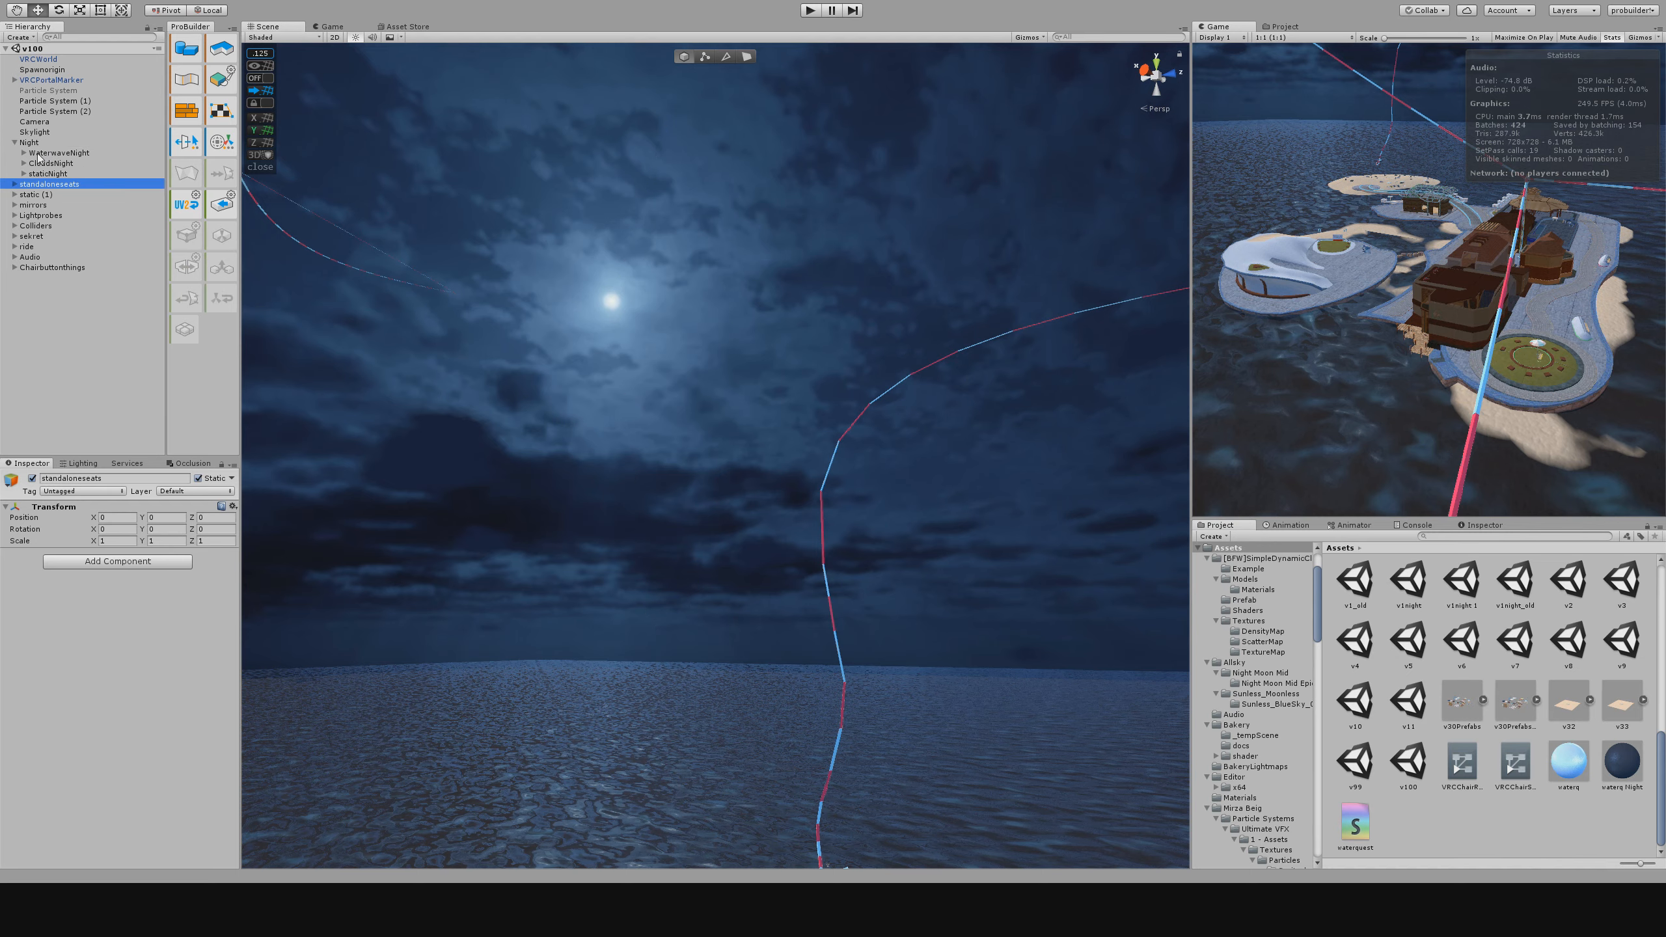
left_click(24, 173)
left_click(62, 184)
left_click(72, 194)
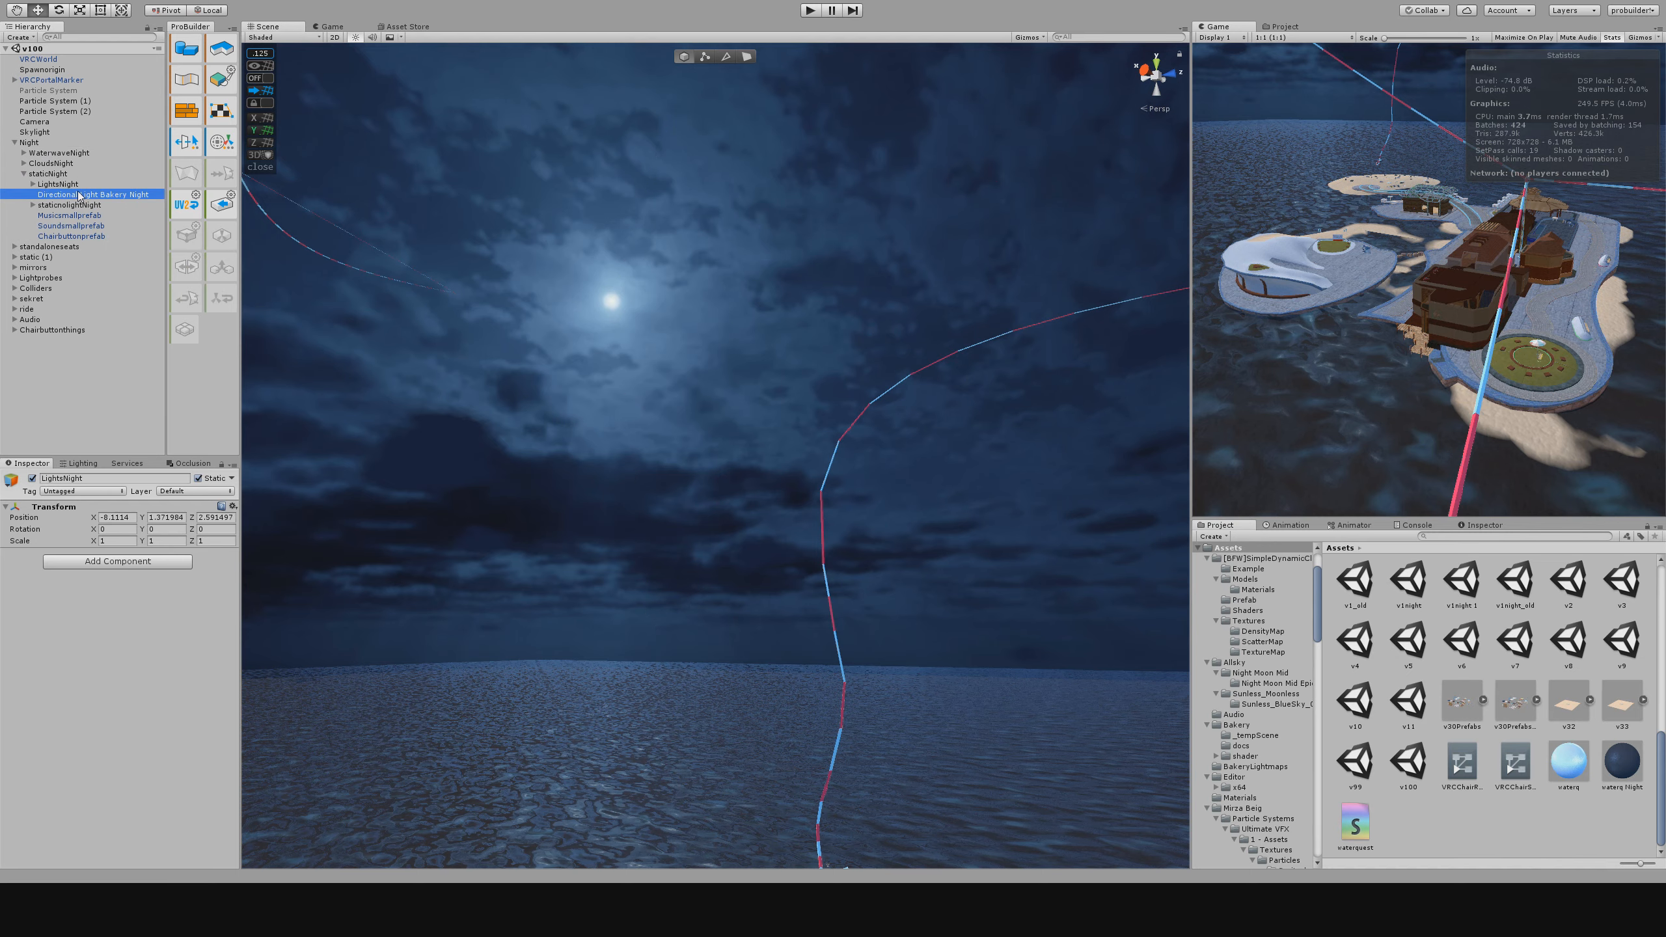
Change the type of Directional Light Bakery Night to Directional.
right_click_drag(714, 420, 498, 459)
right_click_drag(158, 559, 304, 528)
key("w")
left_click(105, 571)
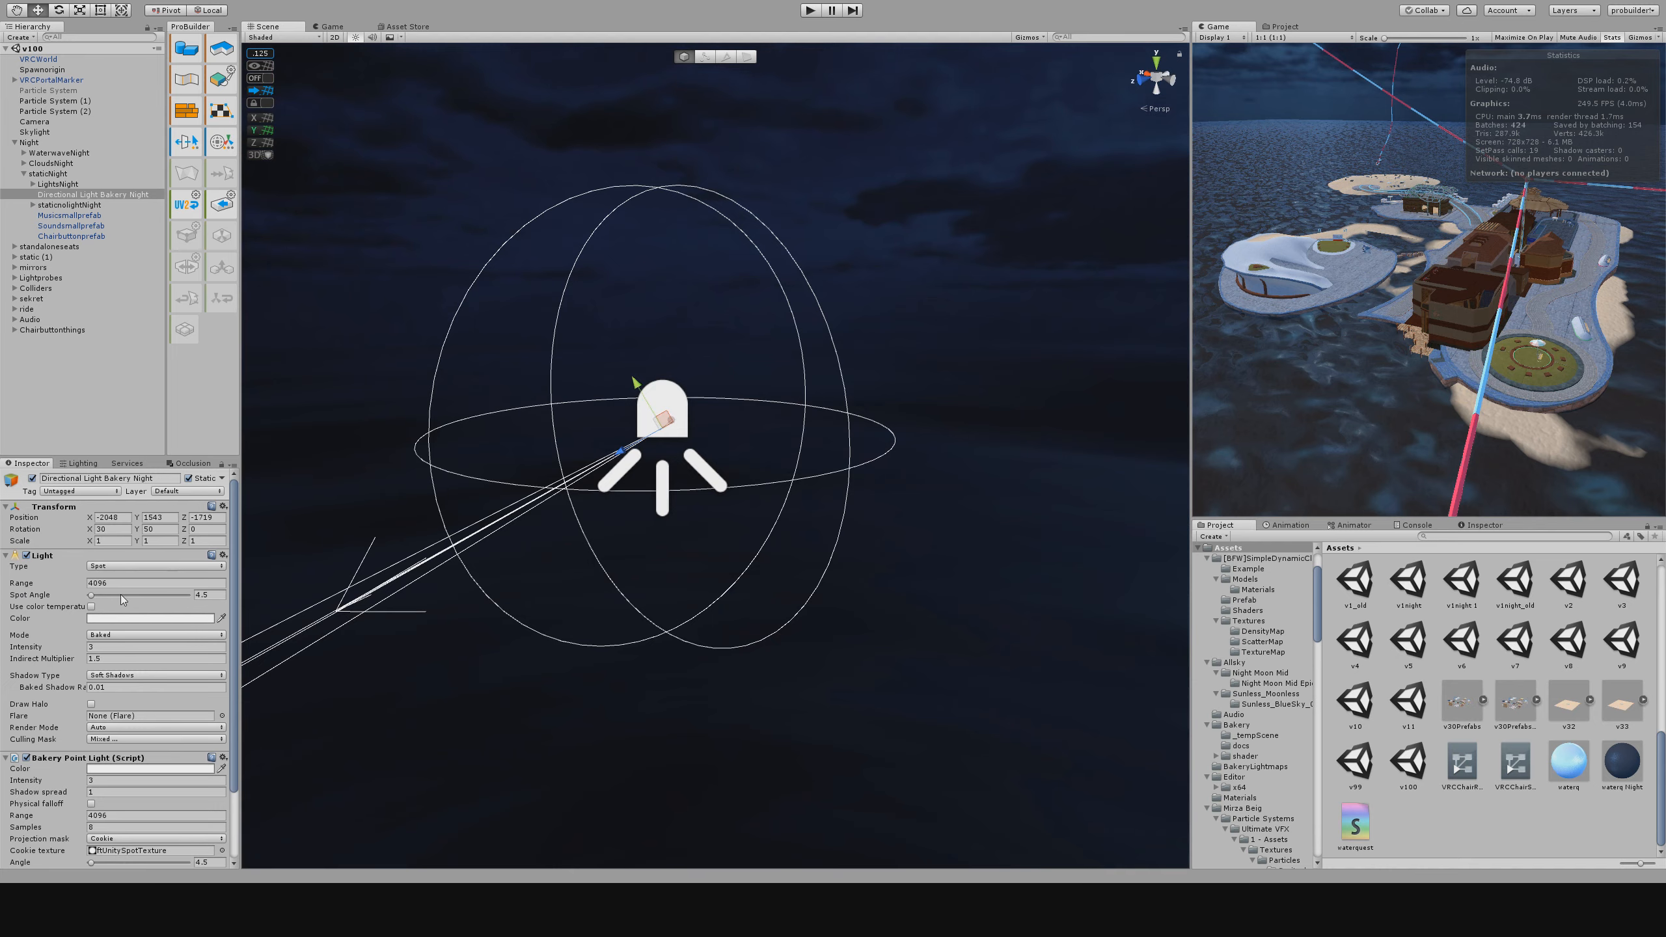
left_click(123, 596)
Examine the light's direction toward the island and compare its Global and Local handle orientations.
right_click_drag(750, 435, 884, 388)
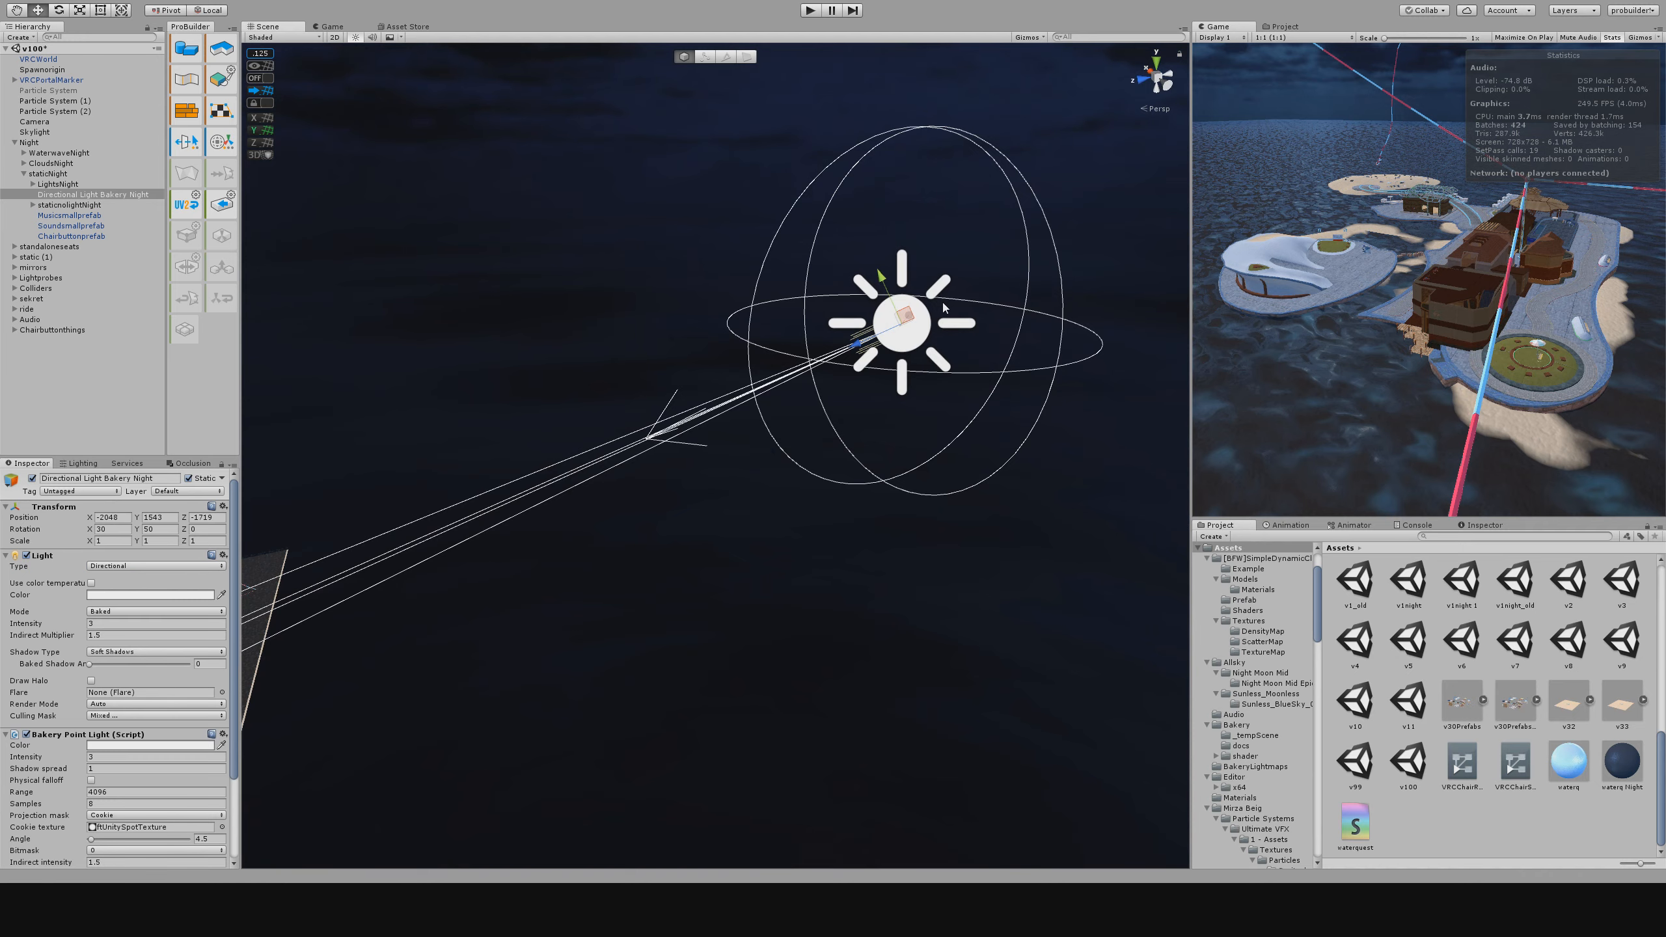
right_click_drag(944, 307, 526, 462)
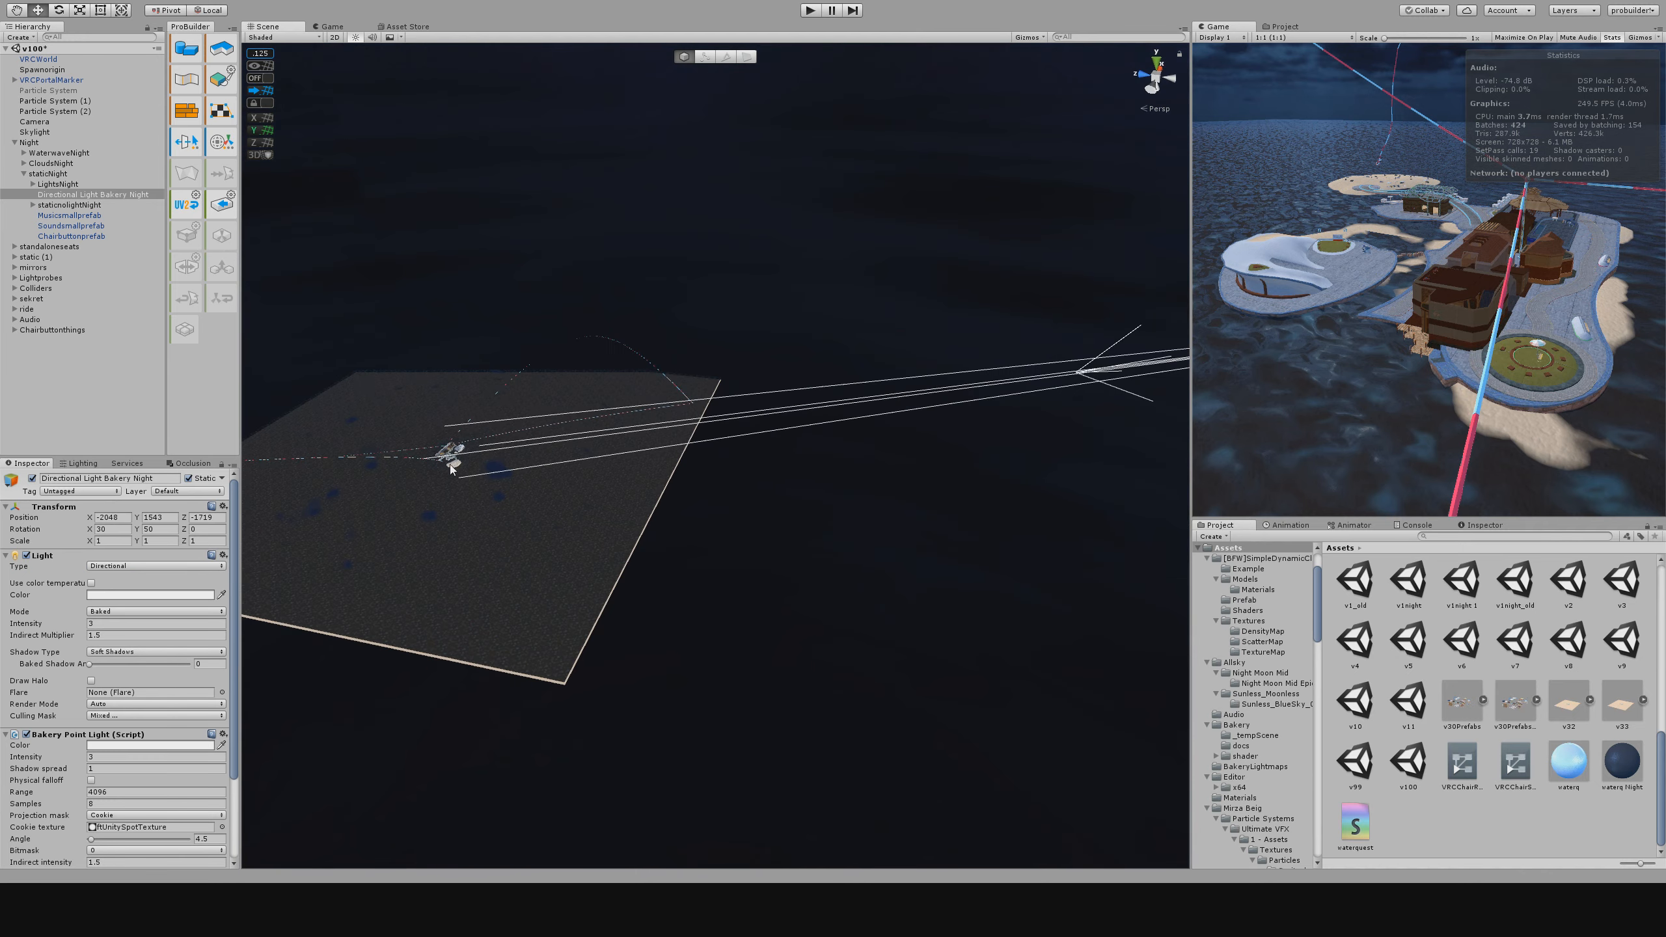
right_click_drag(519, 376, 750, 410)
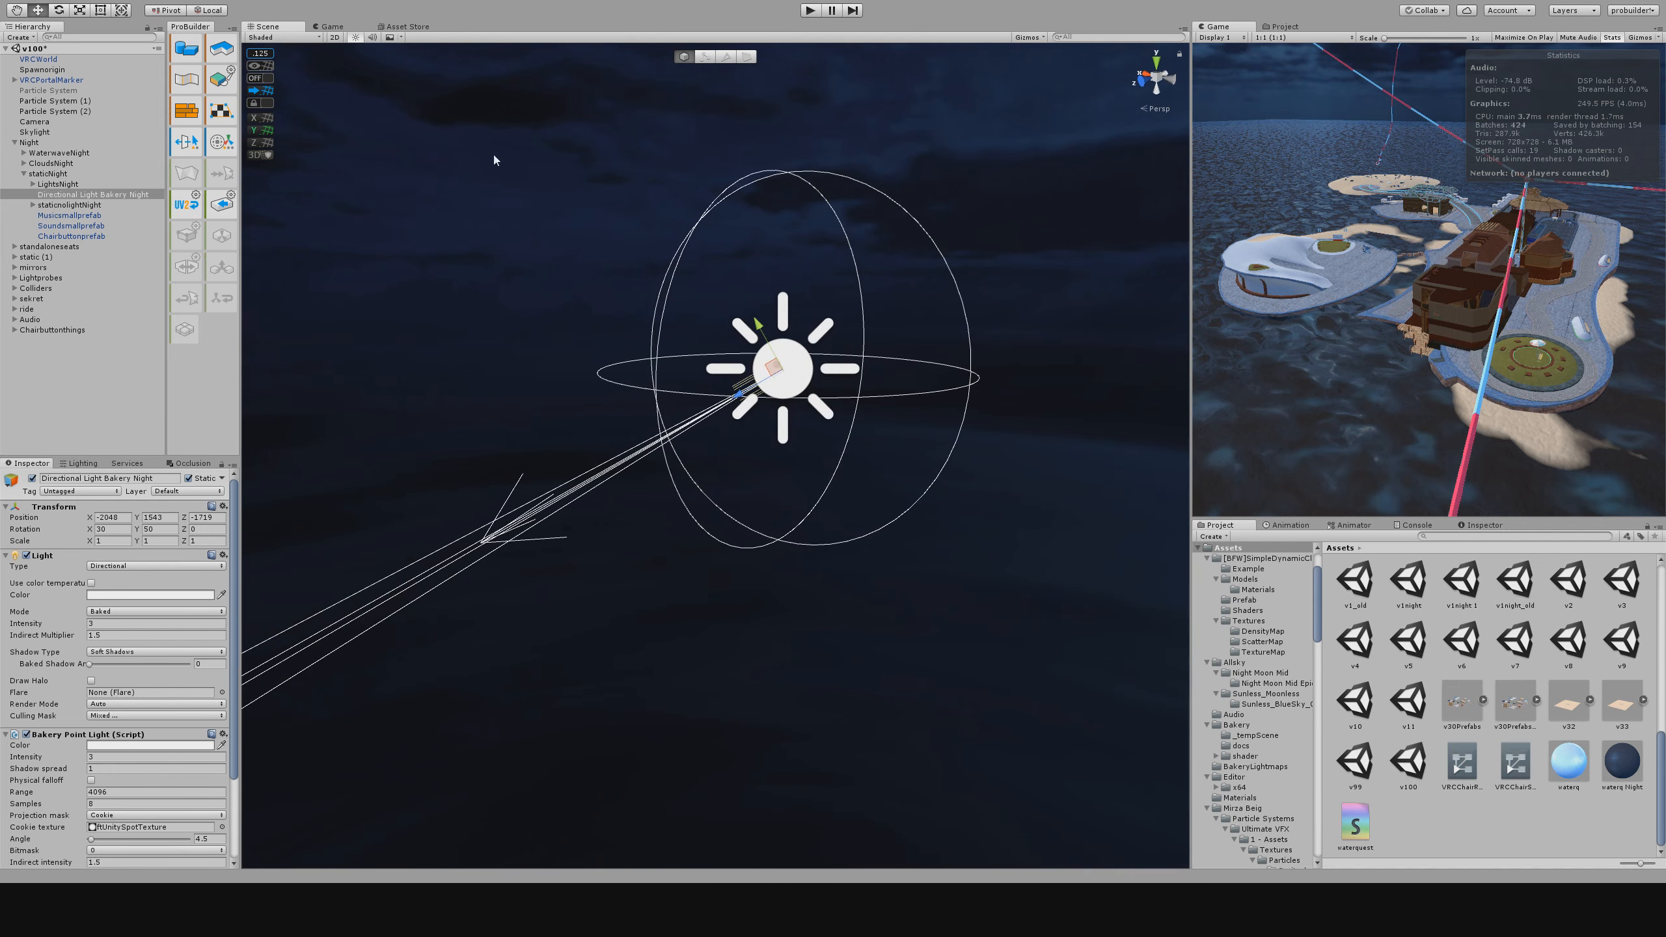
left_click(213, 10)
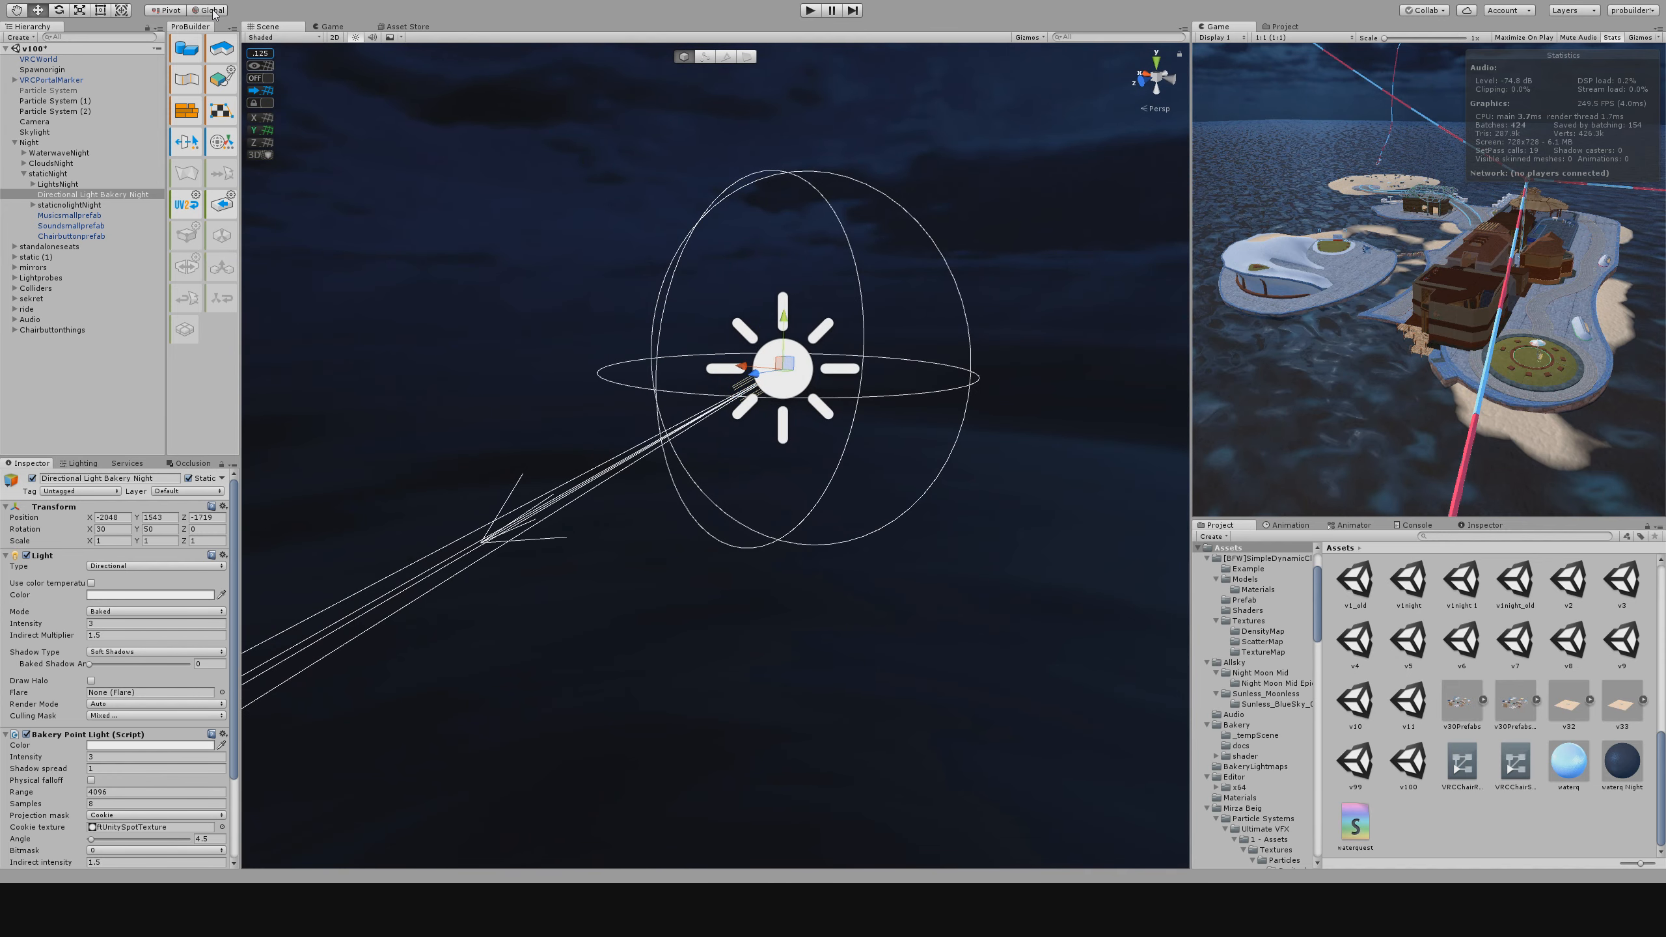
left_click(211, 11)
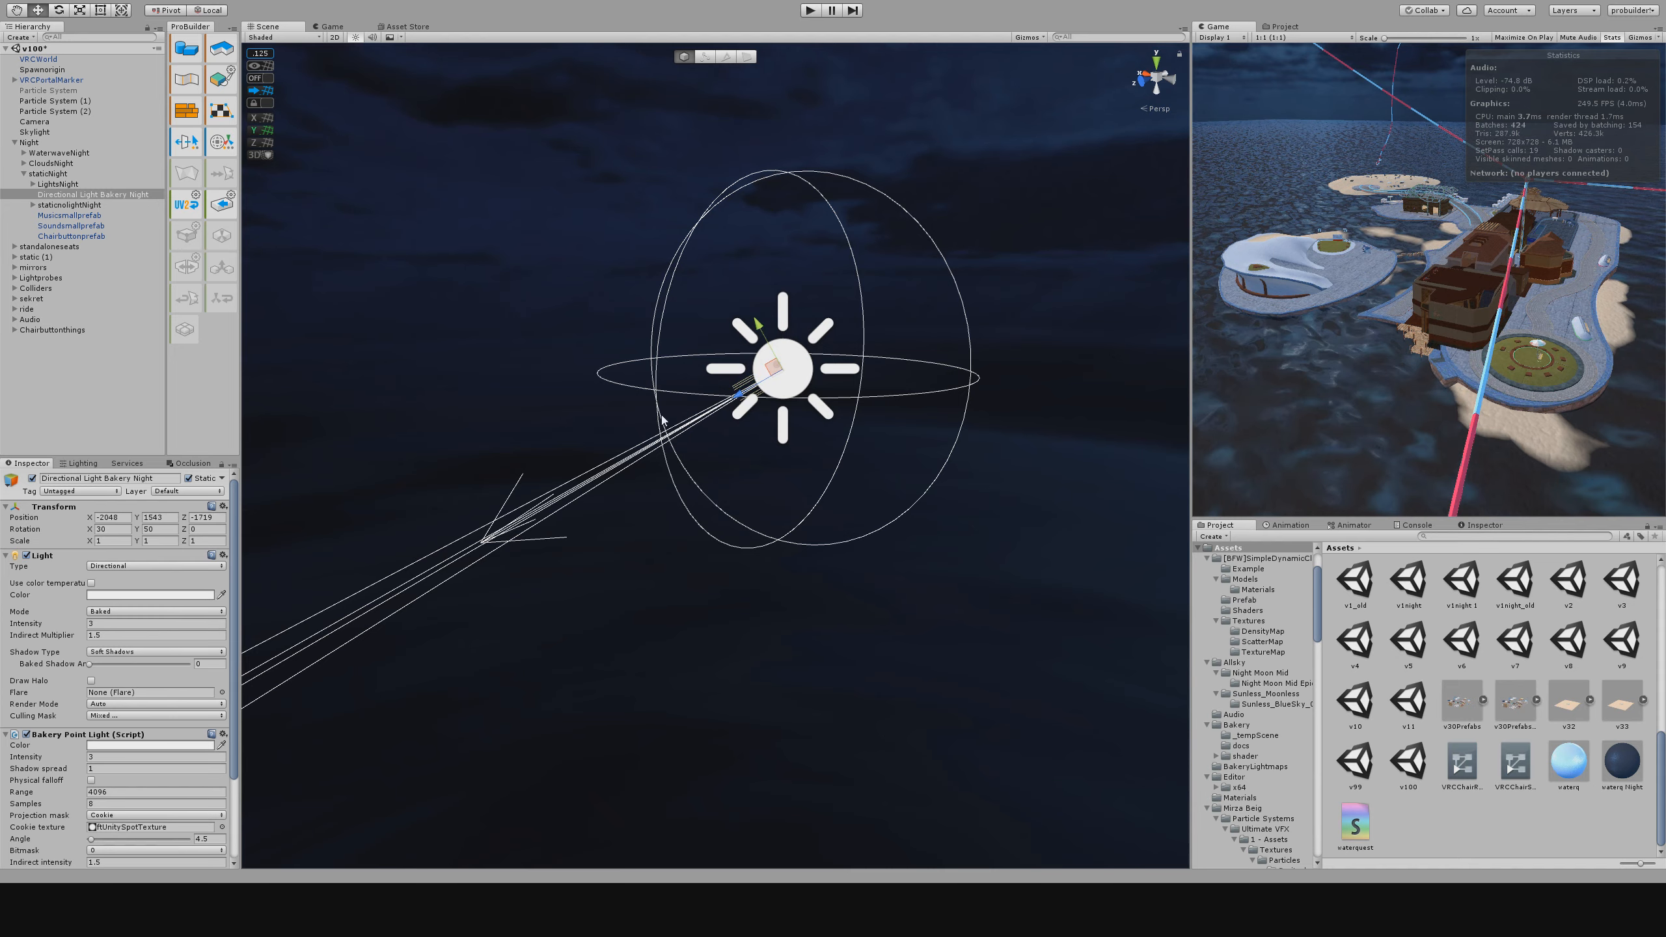
Move Directional Light Bakery Night along its local direction, away from the island, to about X -2432.2, Y 1832.5, Z -2041.4.
key("a")
right_click_drag(662, 419, 686, 472)
key("w")
left_click_drag(475, 668, 499, 435)
right_click_drag(276, 391, 359, 535)
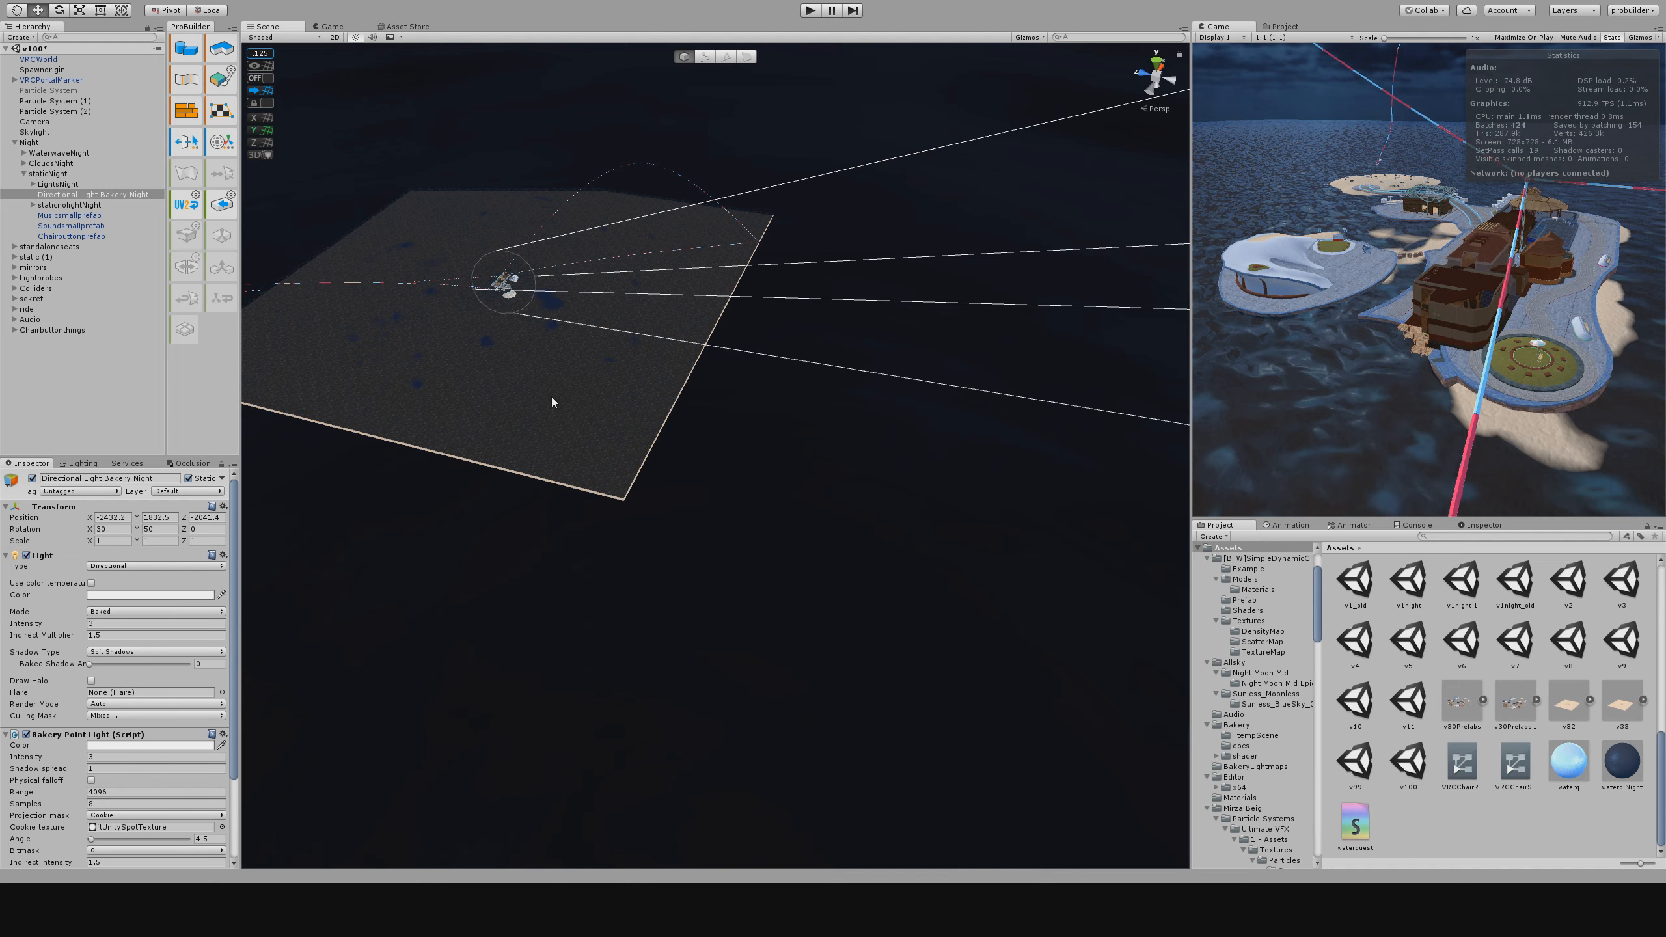
right_click_drag(552, 402, 257, 243)
left_click(77, 197)
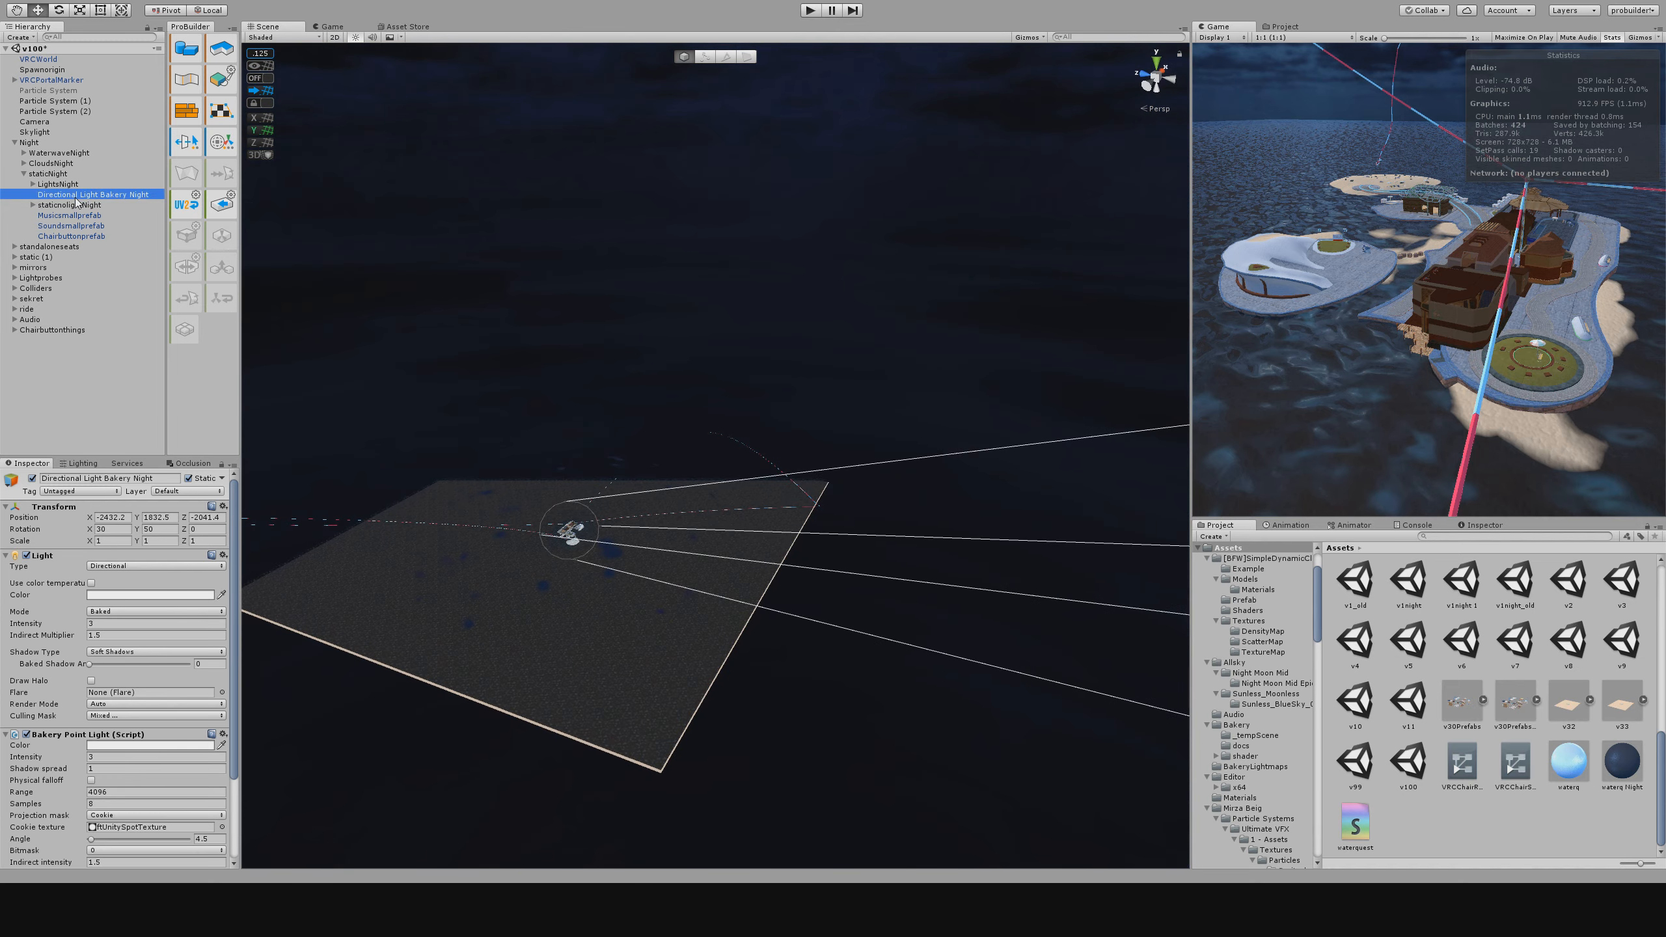
Examine the light groups inside LightsNight and frame the special group in the scene.
left_click(34, 185)
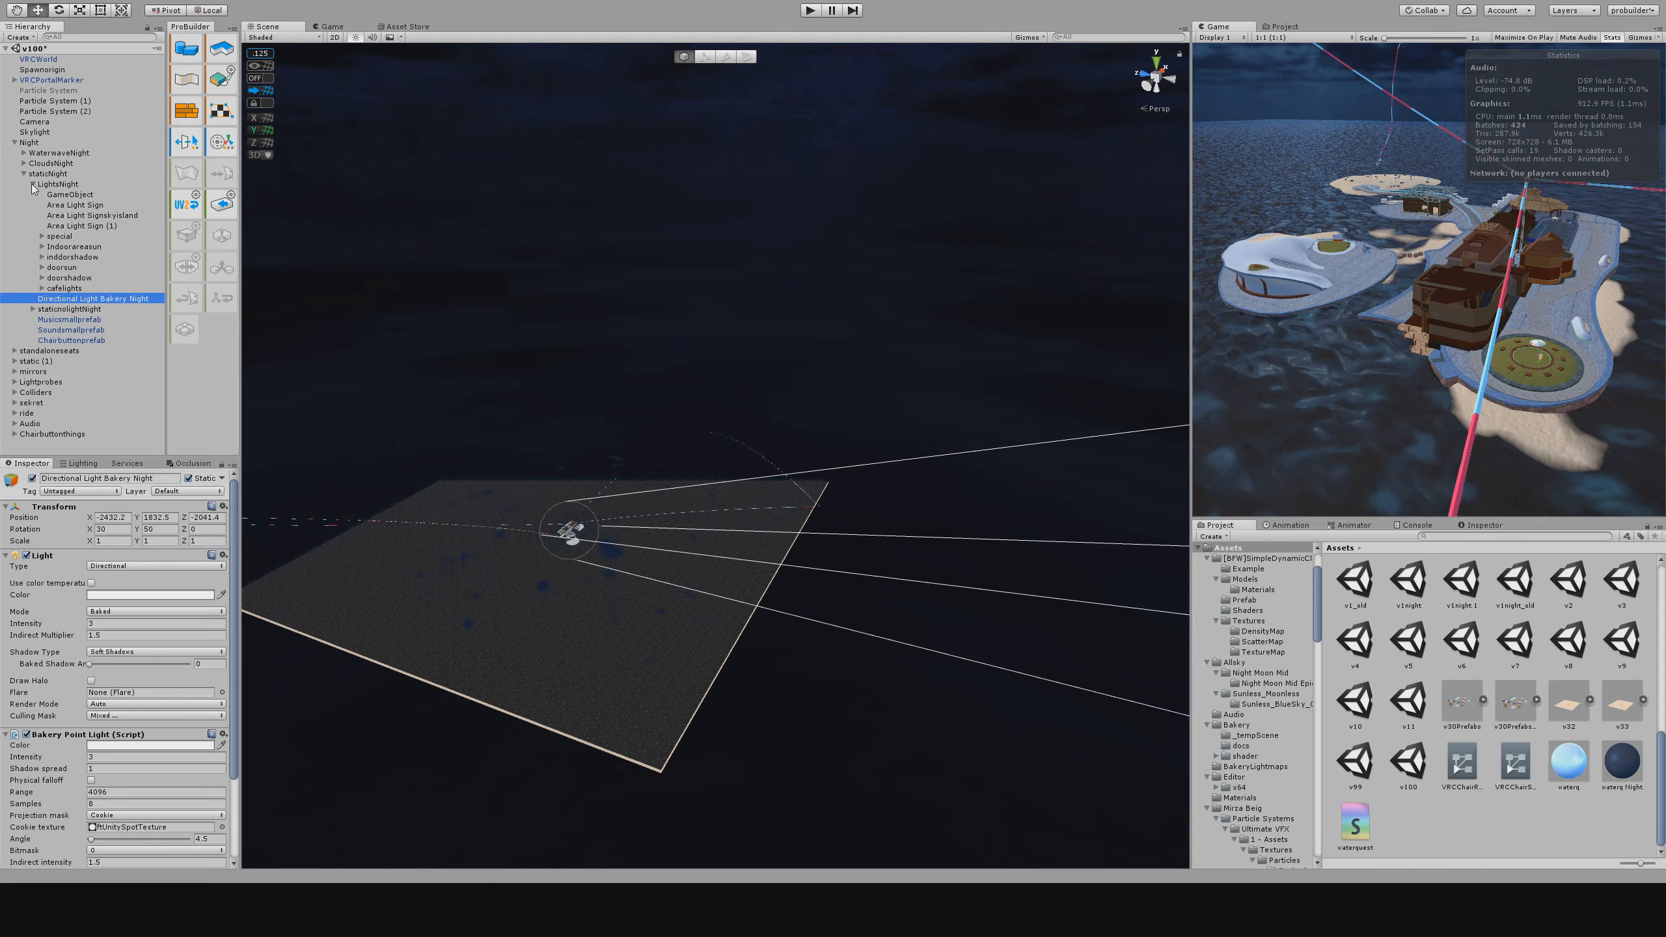
left_click(73, 205)
left_click(68, 227)
double_click(66, 236)
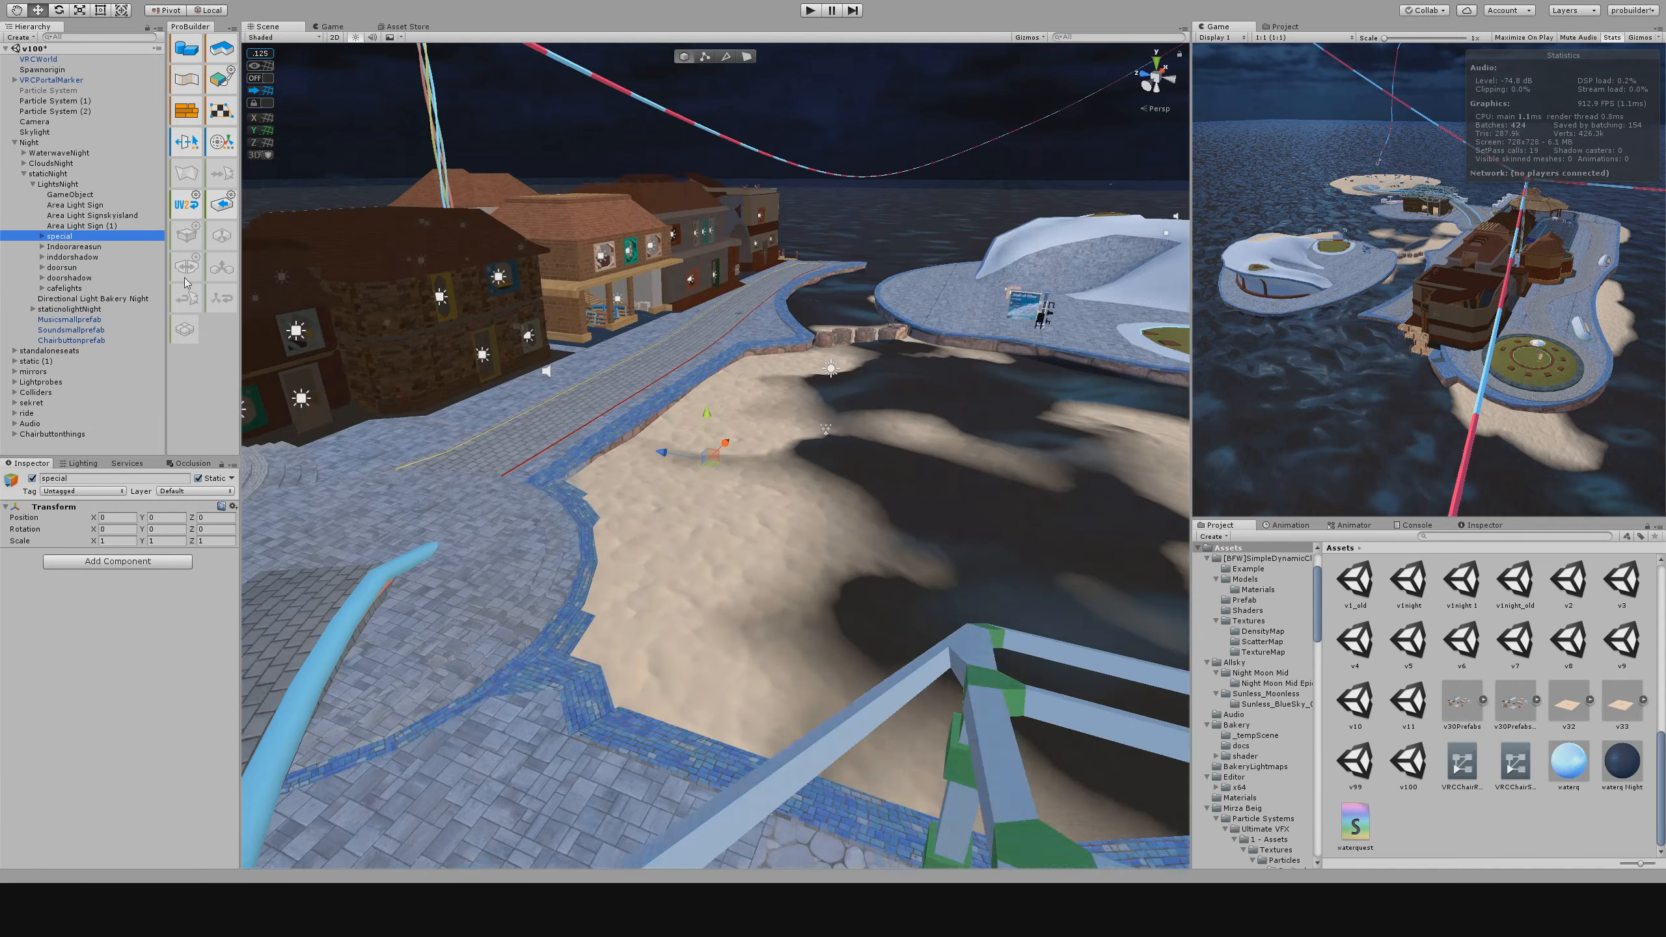
right_click_drag(977, 486, 564, 459)
Copy the Night object from the current scene and paste it into the v10 scene at root level.
left_click(24, 174)
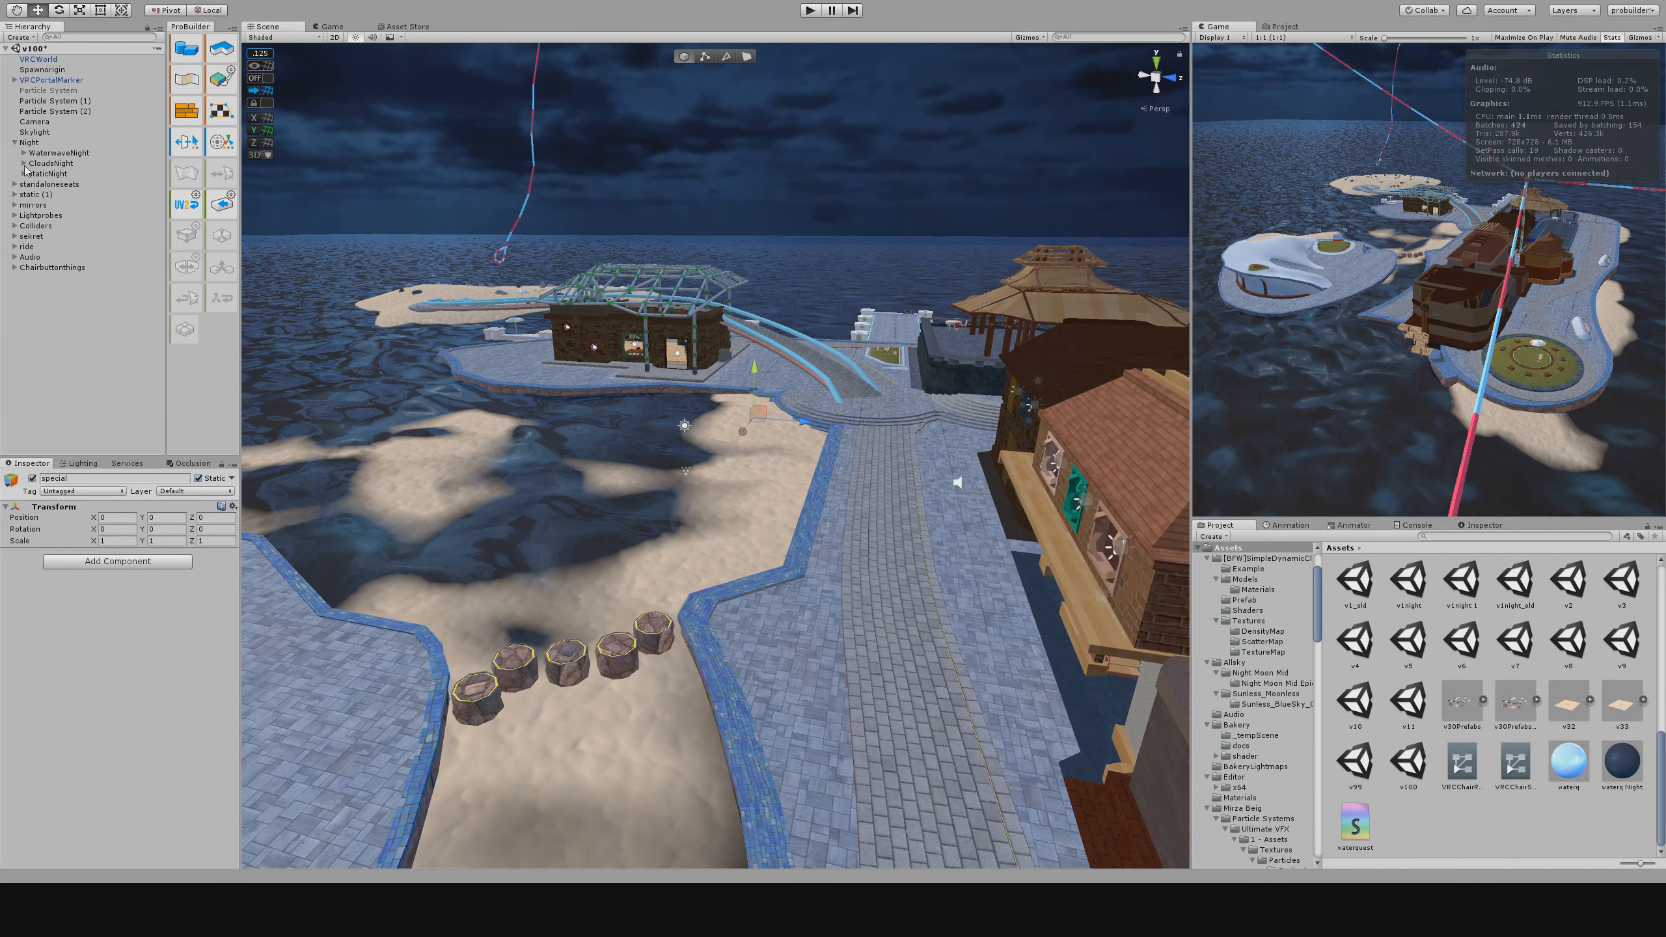
left_click(28, 143)
key("Left")
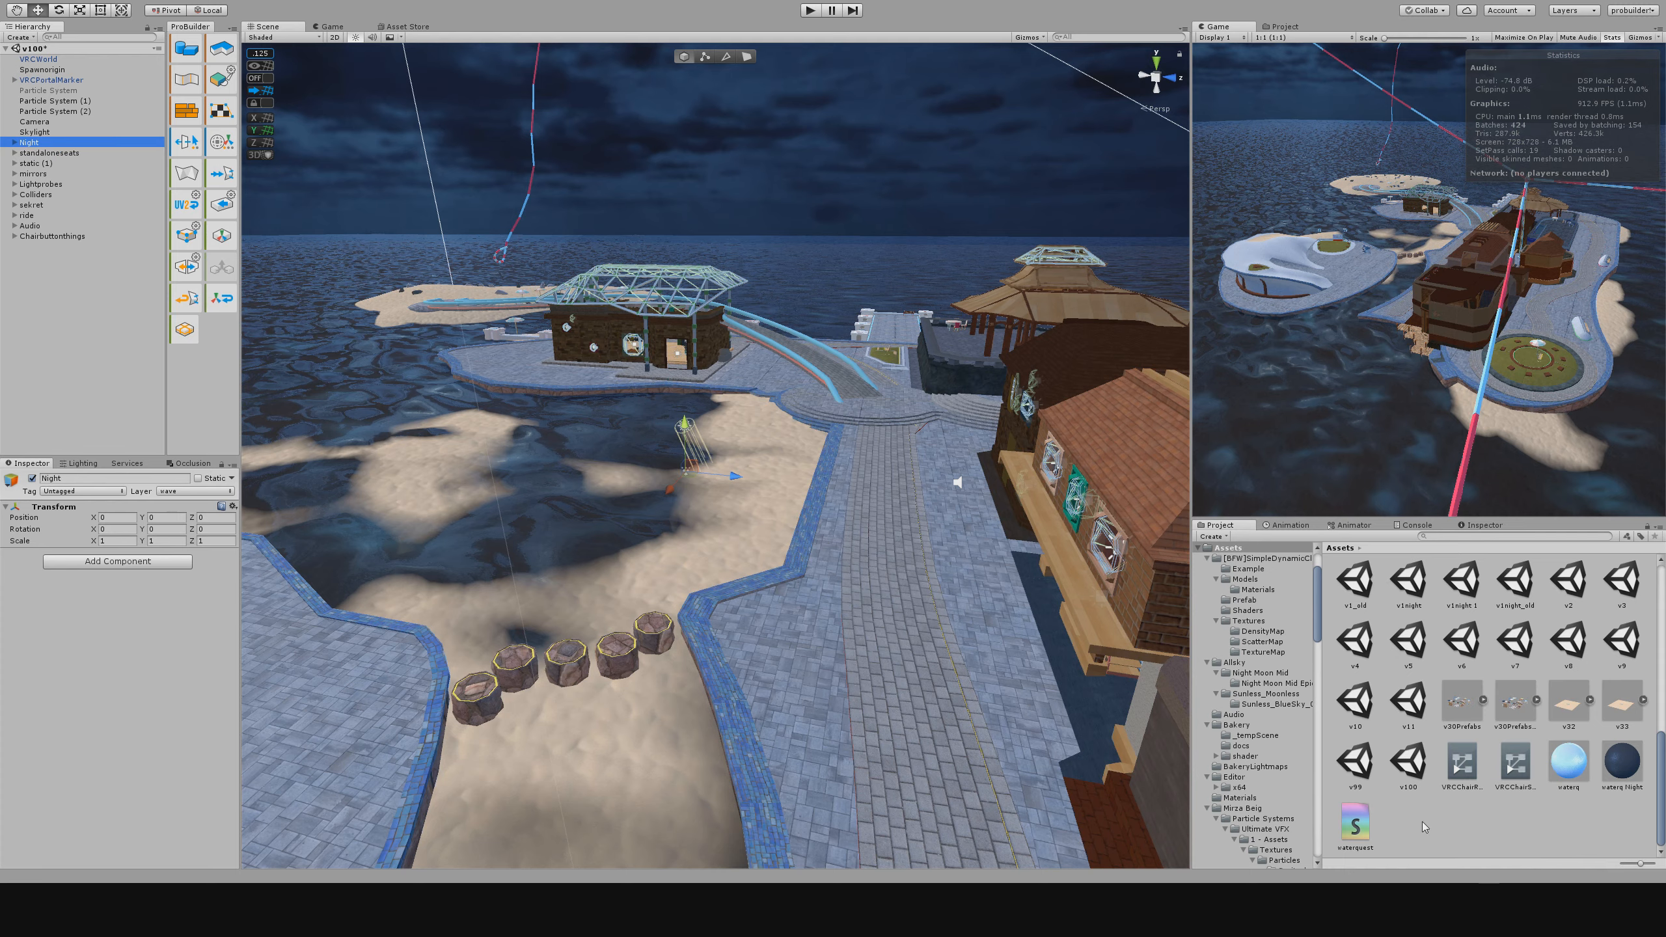
double_click(1355, 705)
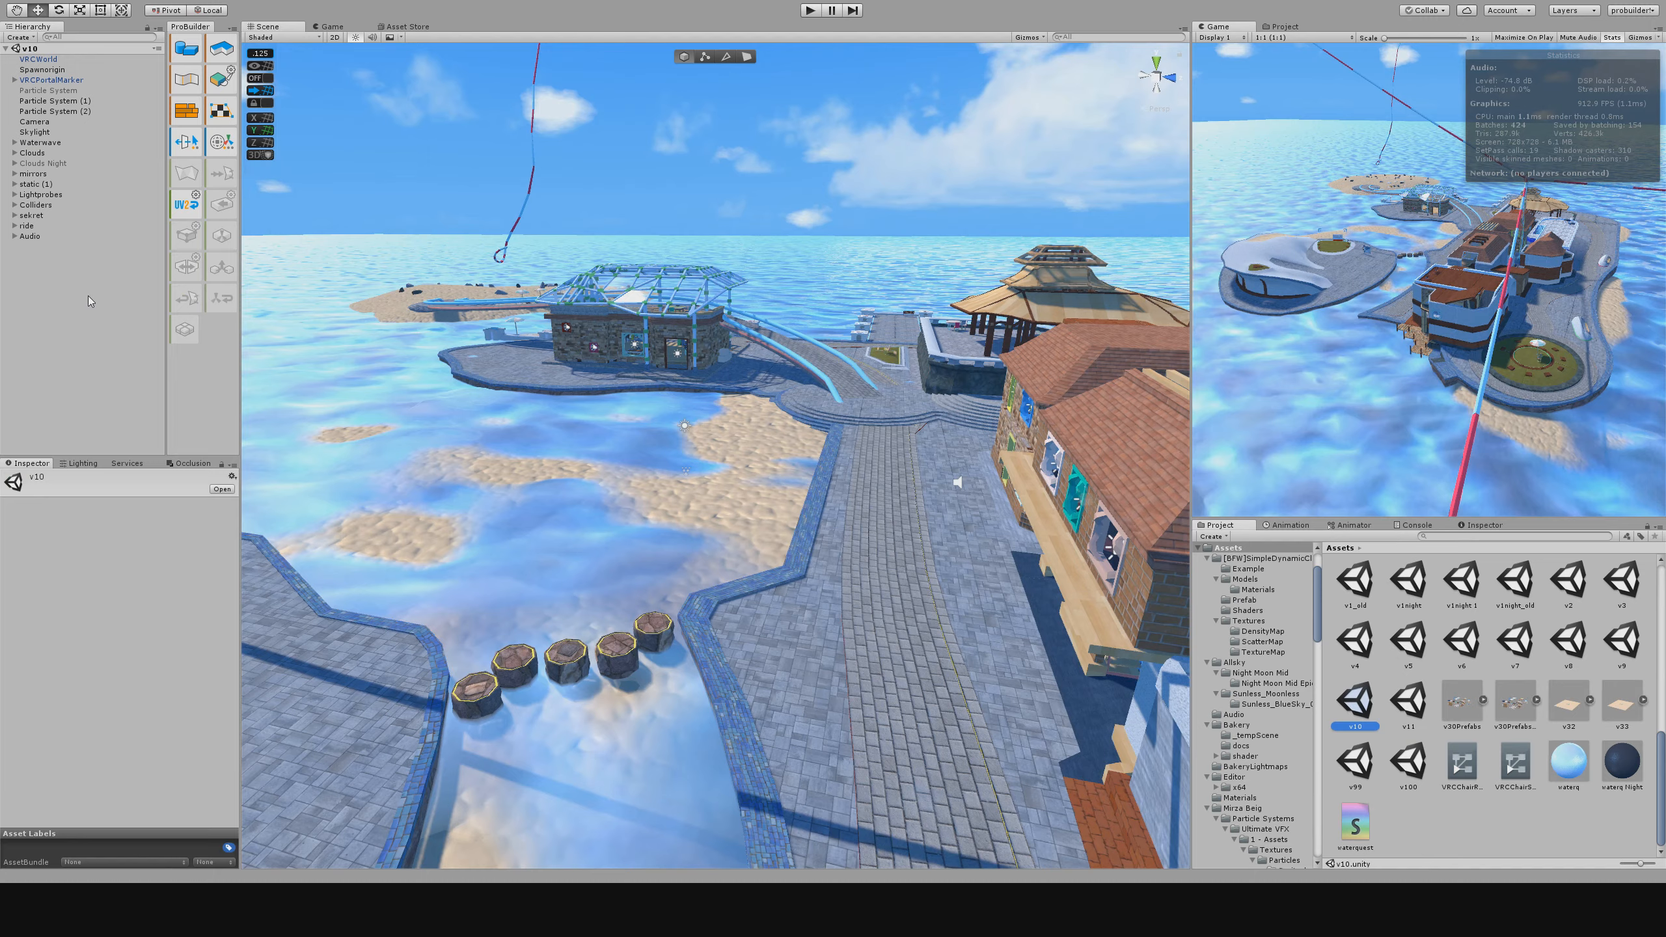
left_click(63, 305)
key("ctrl+v")
left_click(52, 287)
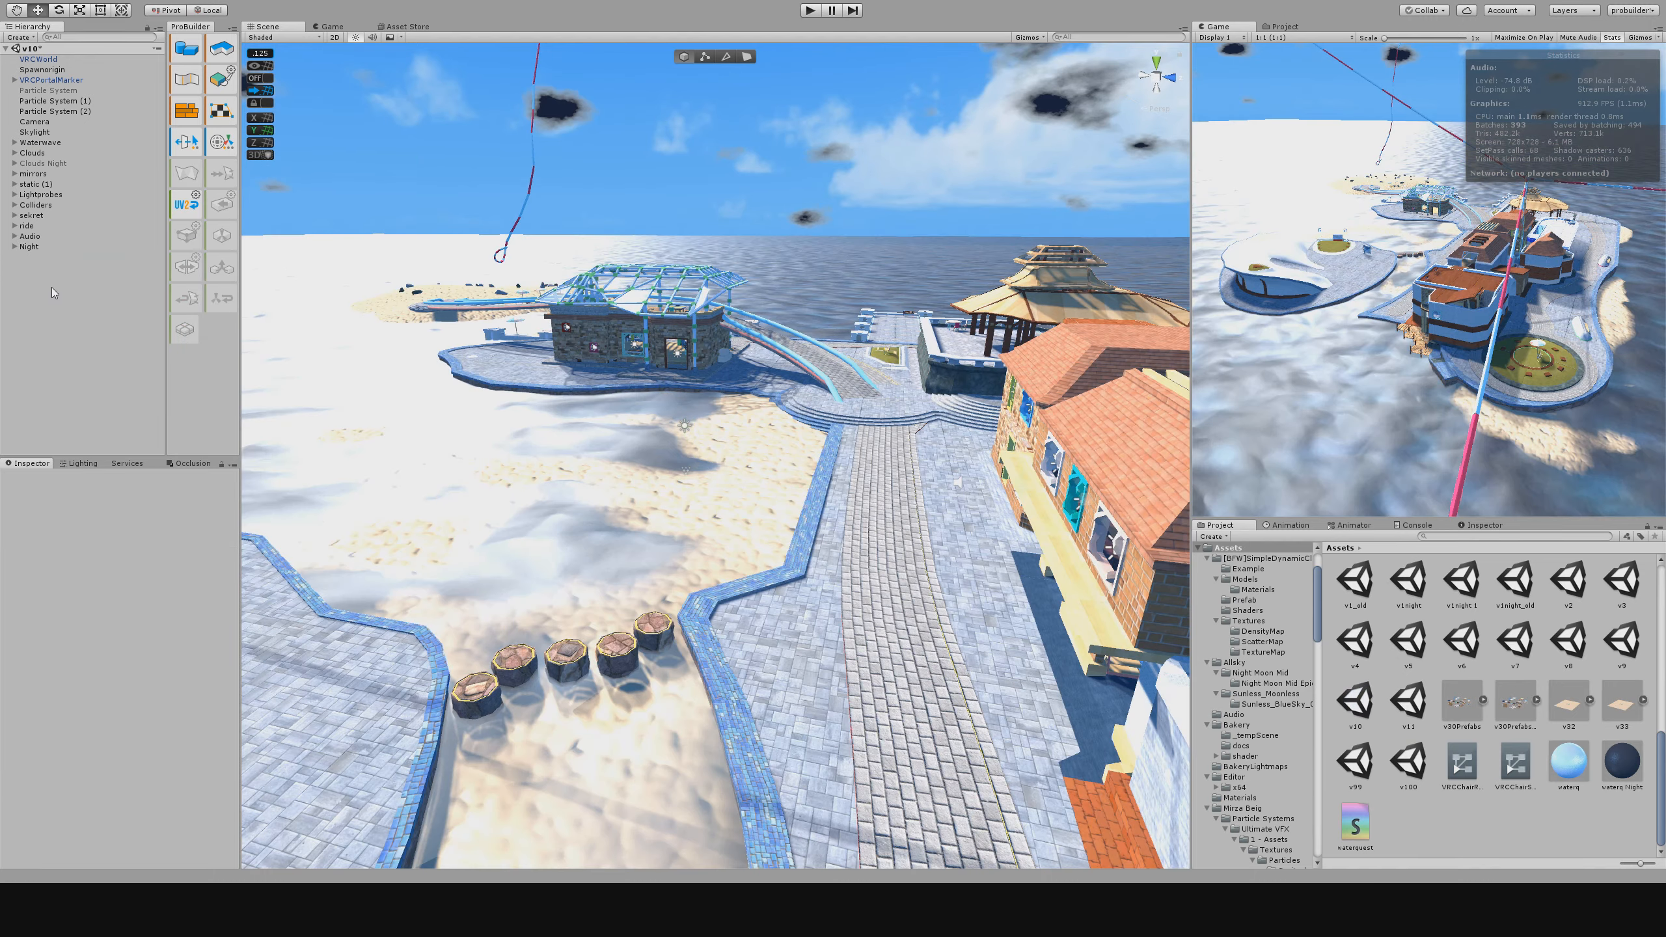
Examine the overlapping day and night environments in the scene and inspect the Waterwave and Clouds objects.
right_click_drag(762, 441, 699, 410)
key("s")
right_click_drag(579, 361, 730, 420)
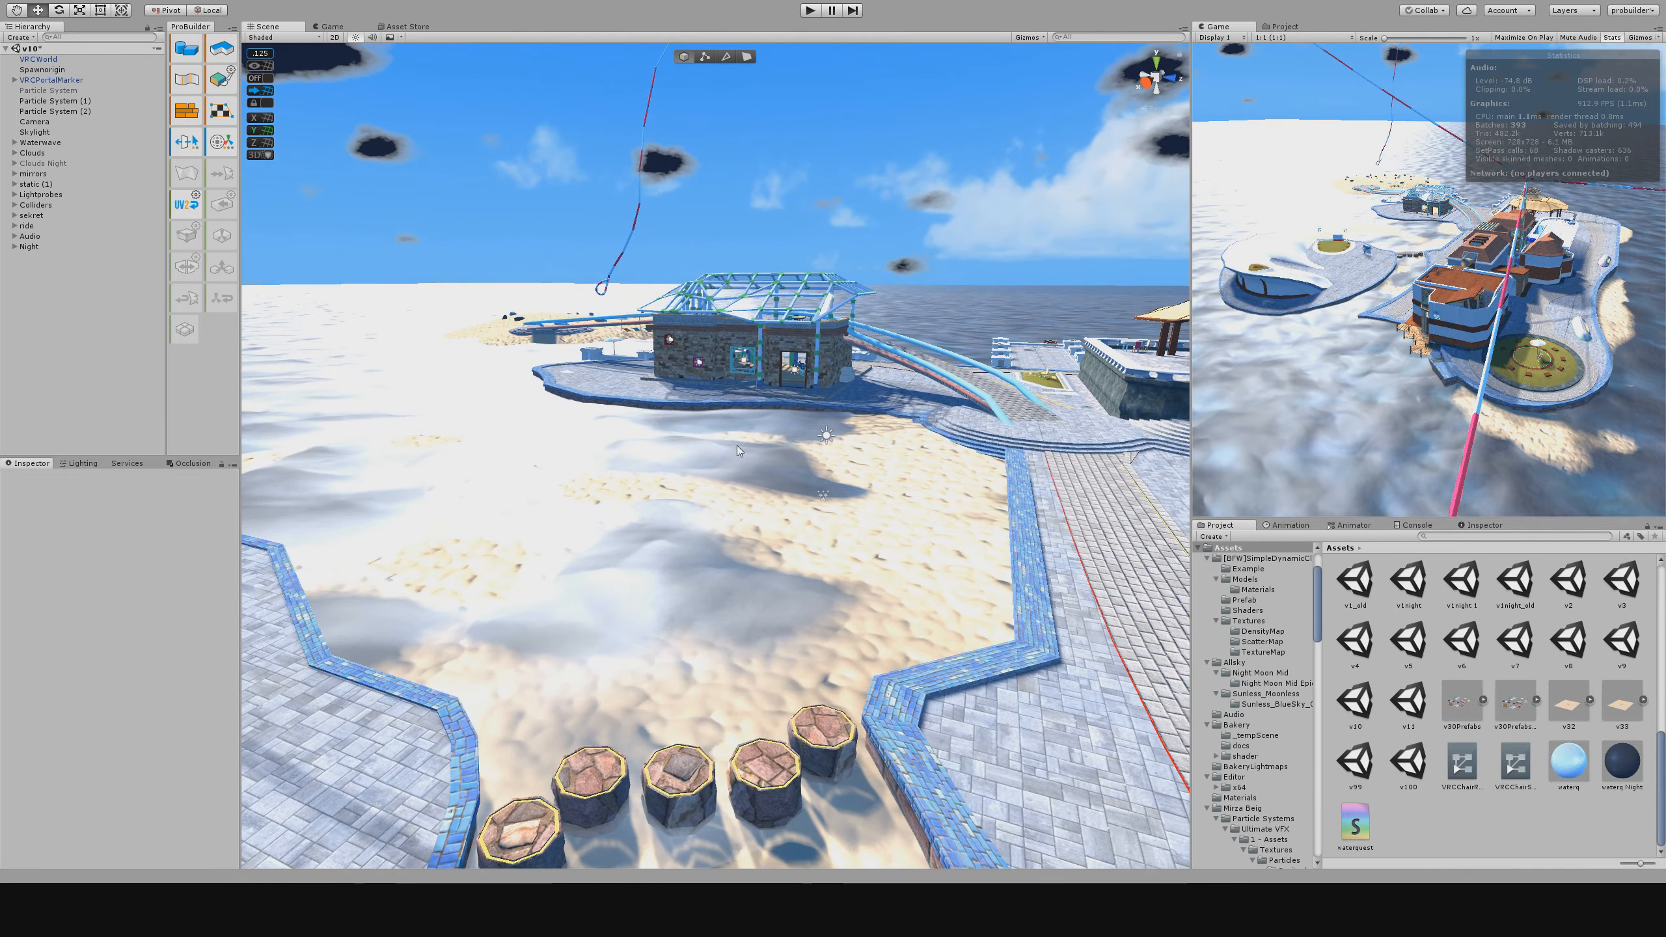
left_click(41, 142)
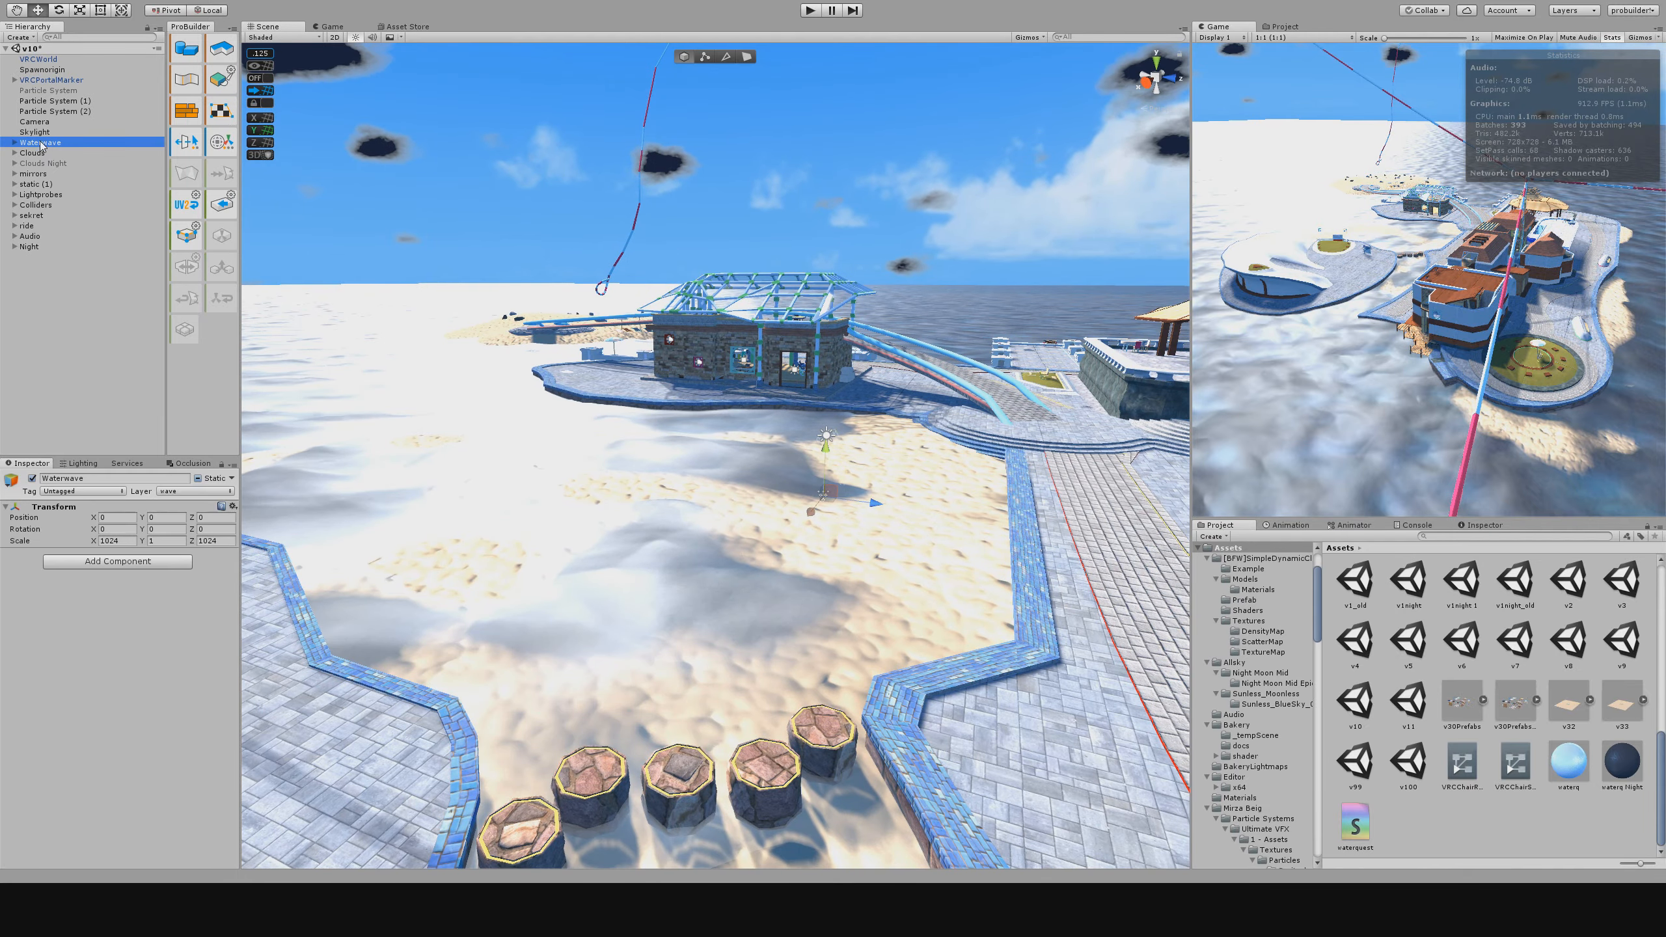
left_click(34, 152)
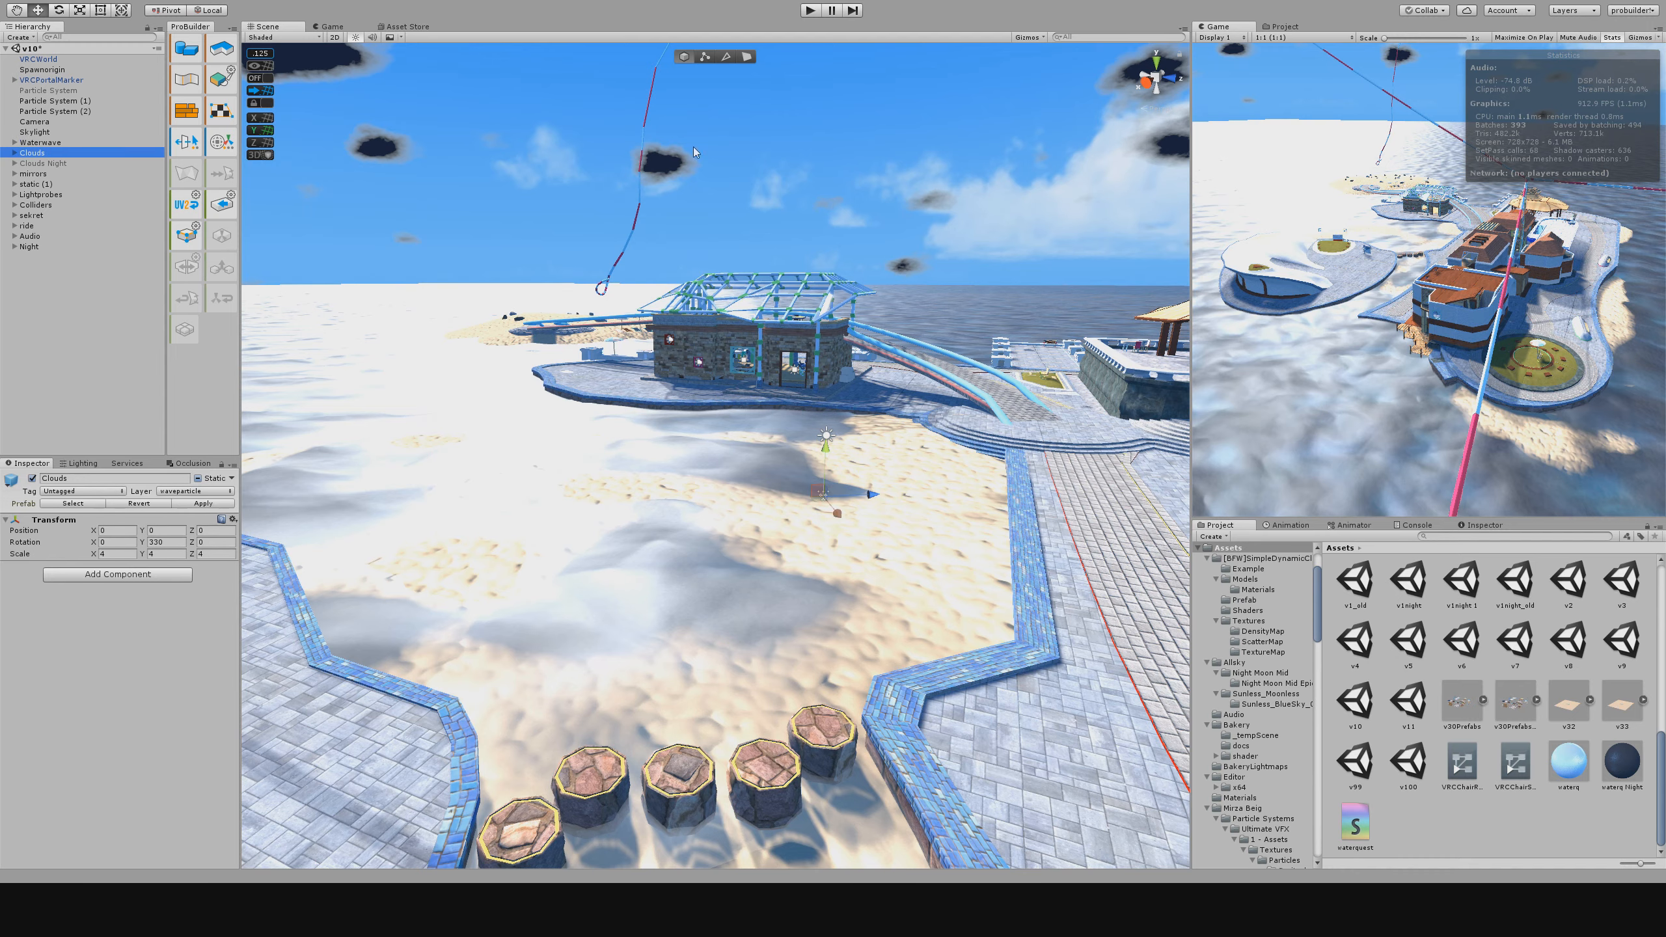
right_click_drag(735, 387, 695, 387)
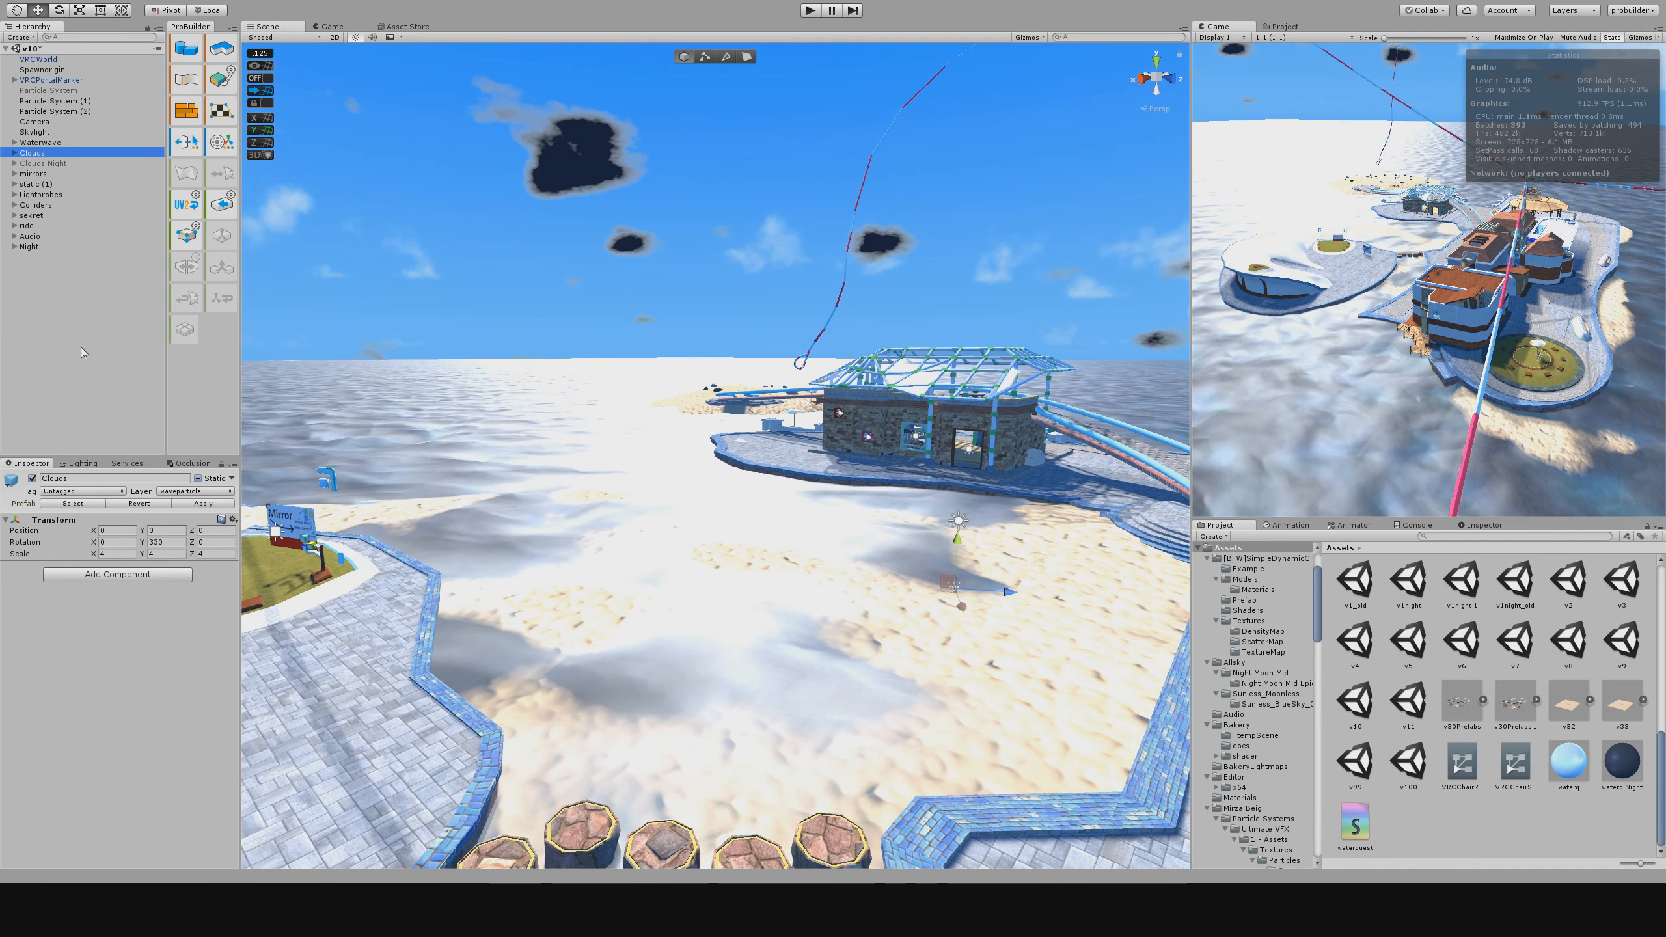
Create an empty root-level object named day below Night and move Waterwave directly beneath it in the hierarchy.
key("alt+shift+n")
left_click(34, 303)
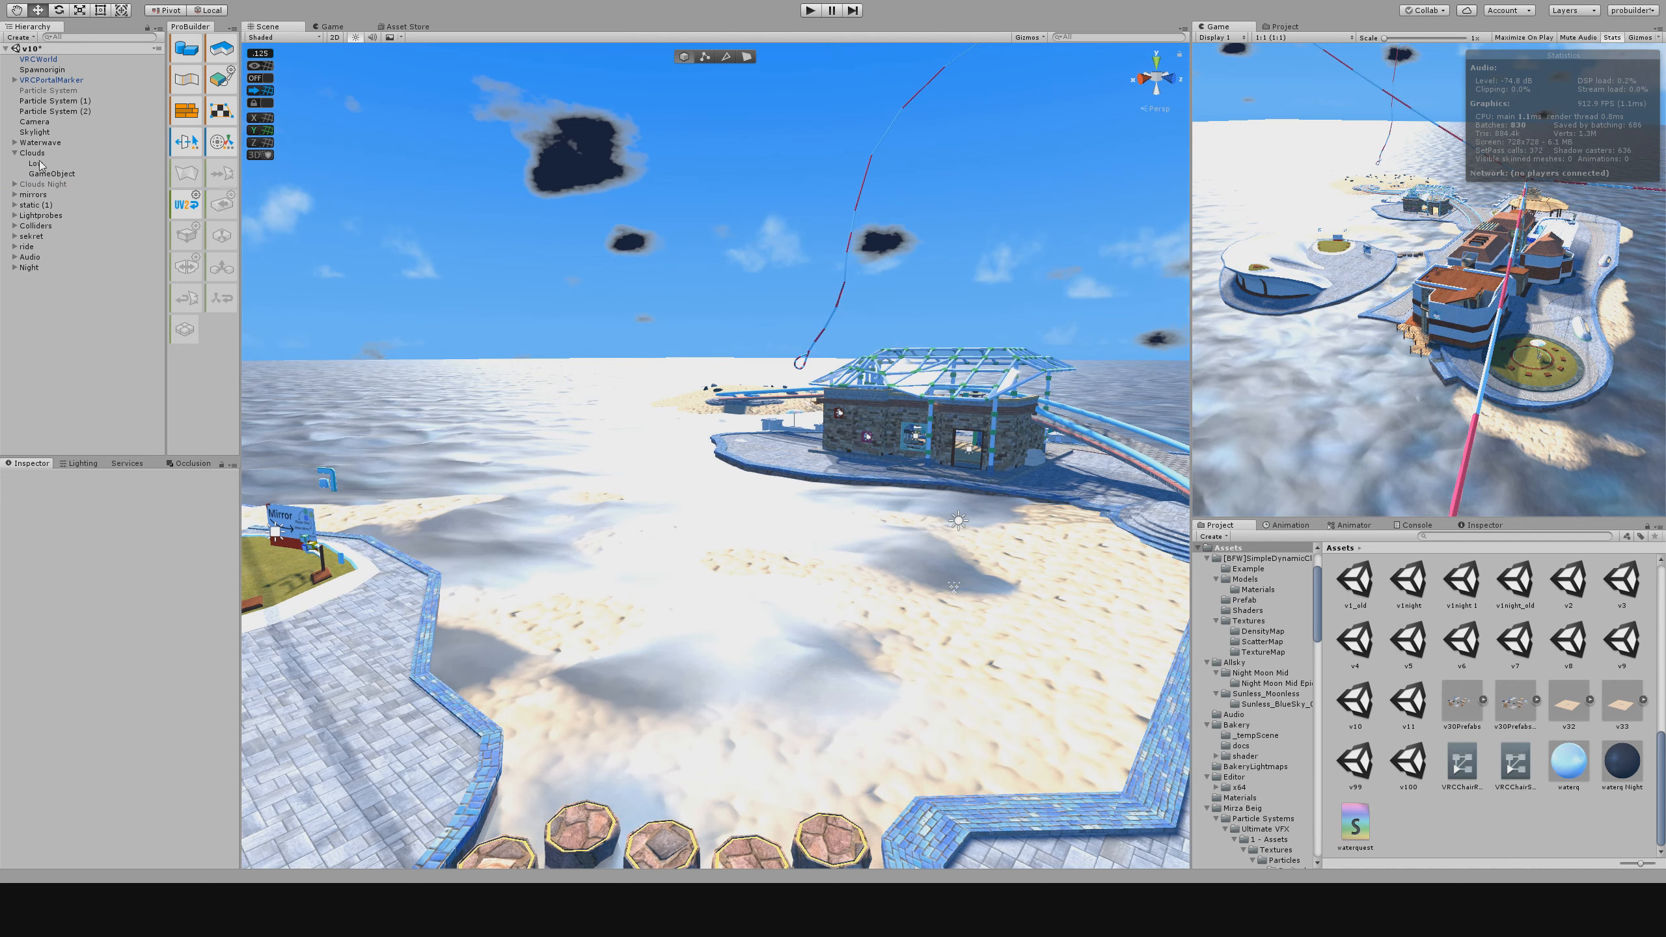
left_click(37, 175)
left_click_drag(45, 268, 44, 279)
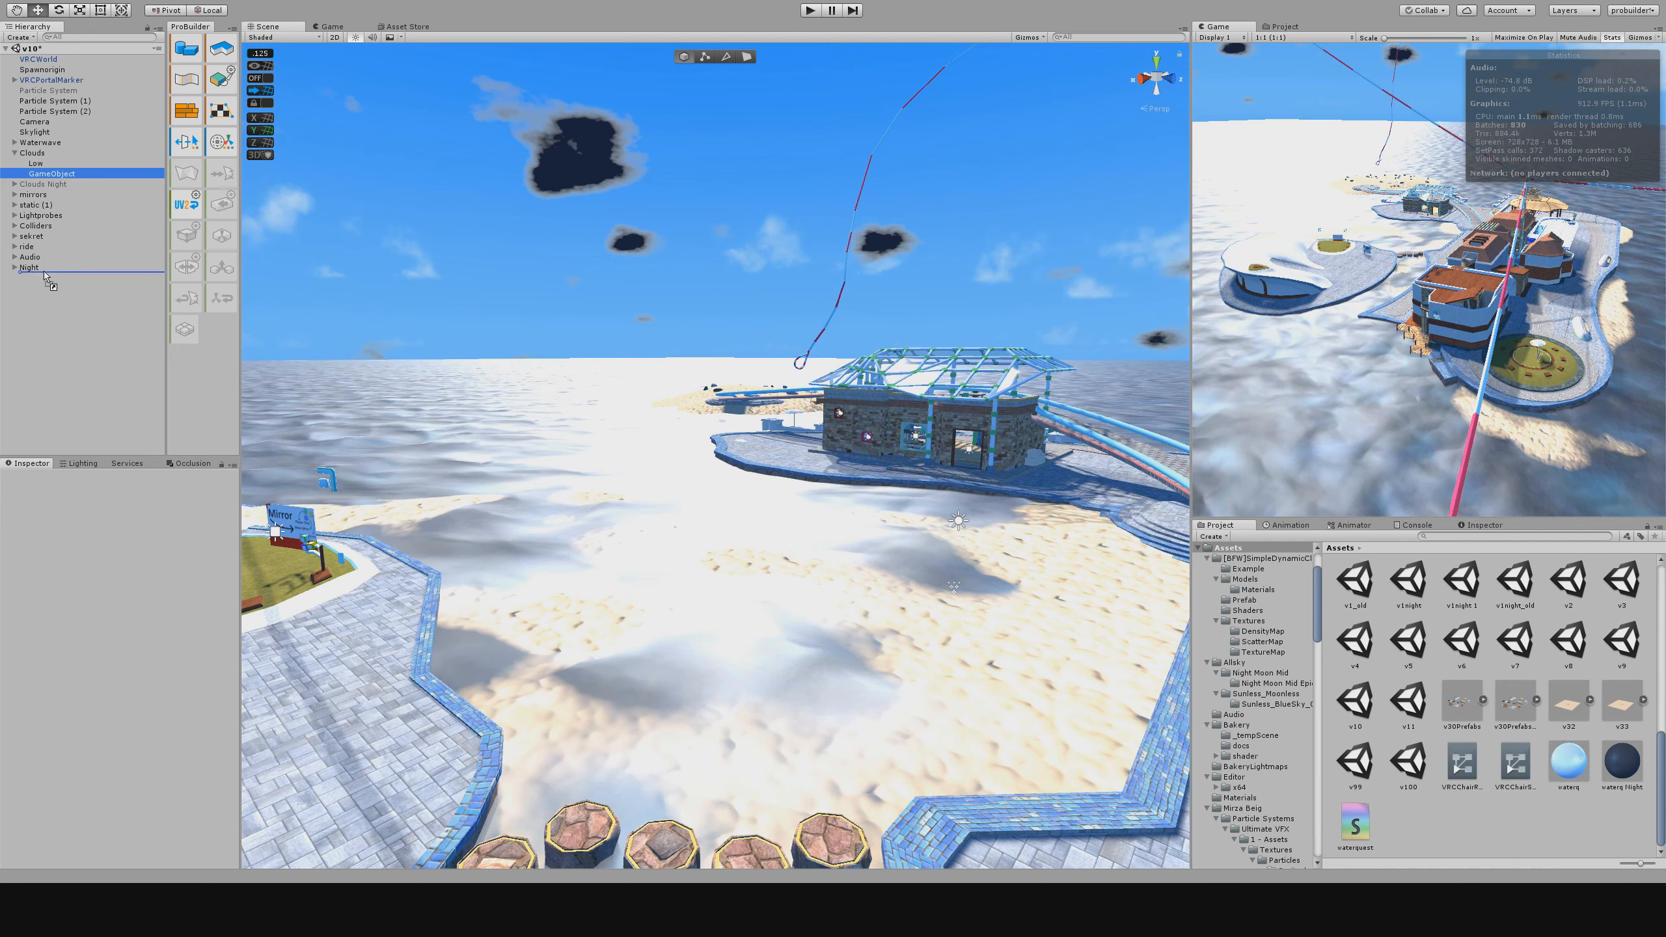
double_click(76, 476)
type("day")
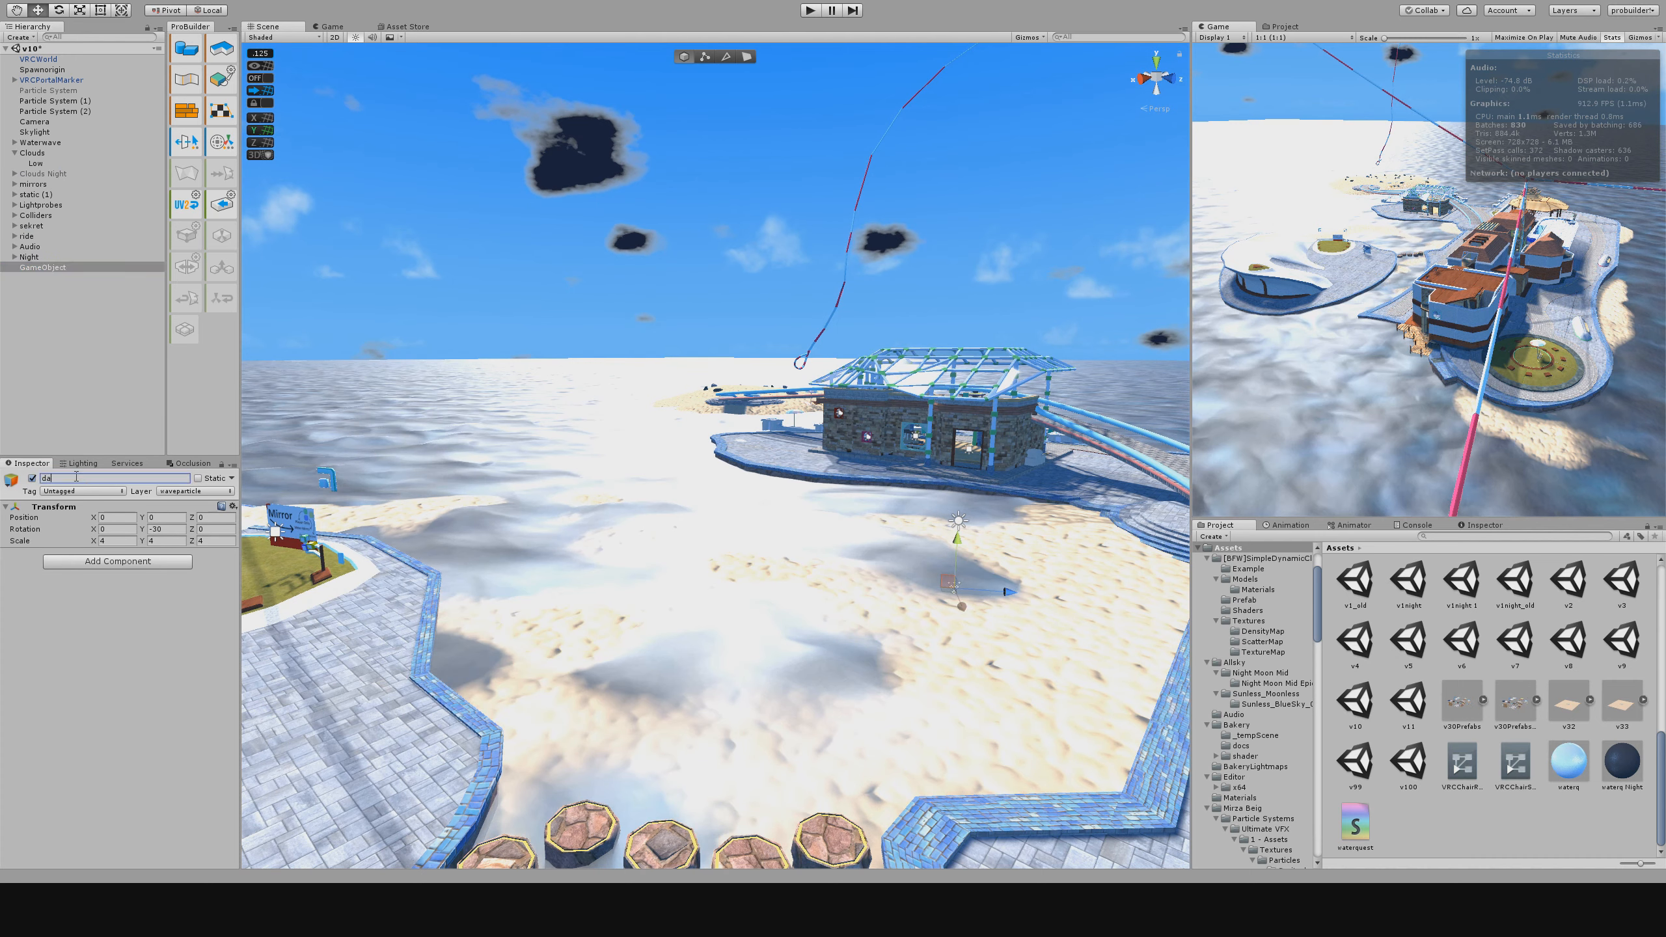
left_click(82, 354)
left_click_drag(39, 142, 33, 269)
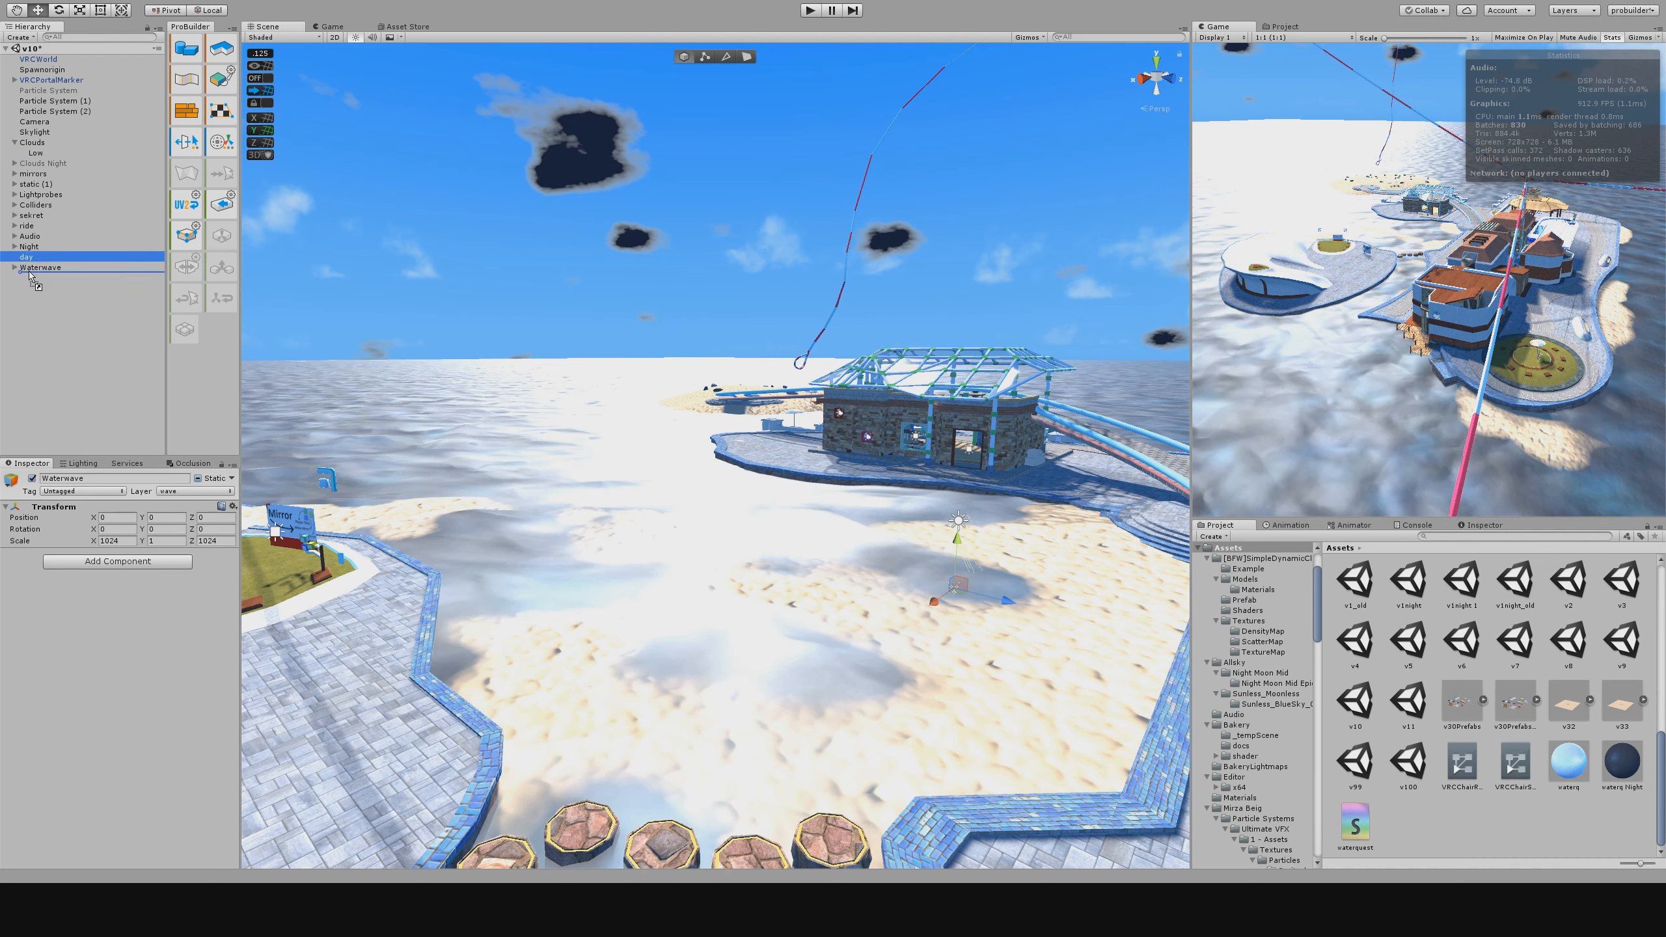
left_click(51, 337)
Open the v11 scene and expand its daynight object in the hierarchy.
left_click(1410, 701)
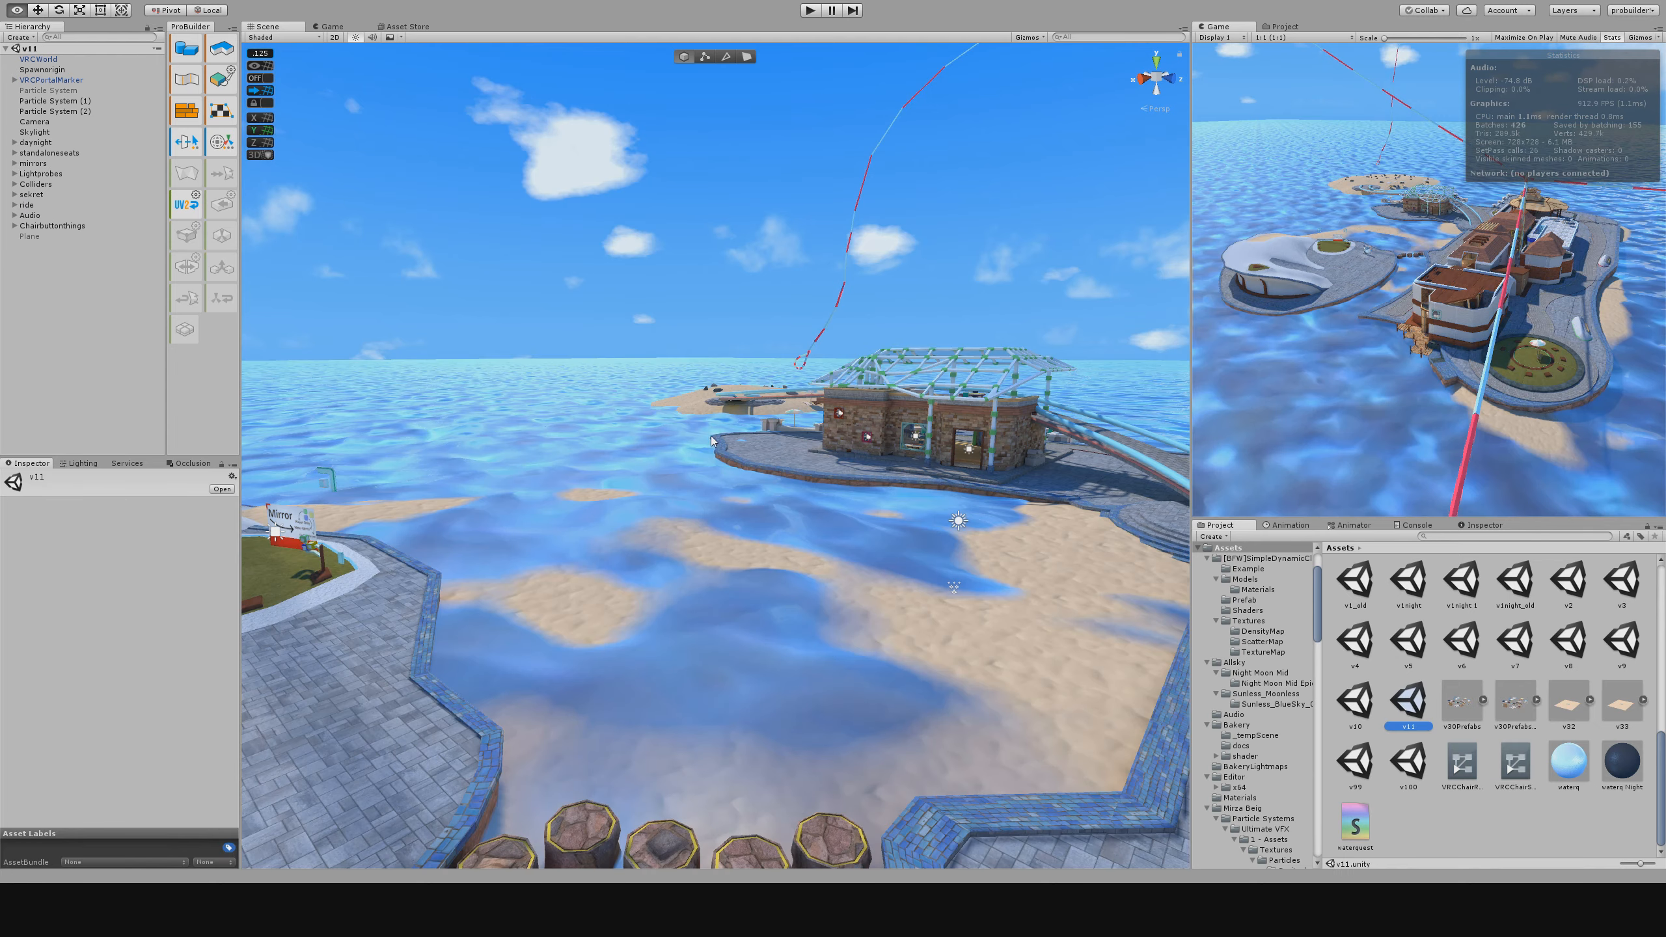
key("s")
right_click_drag(711, 435, 760, 470)
key("w")
key("d")
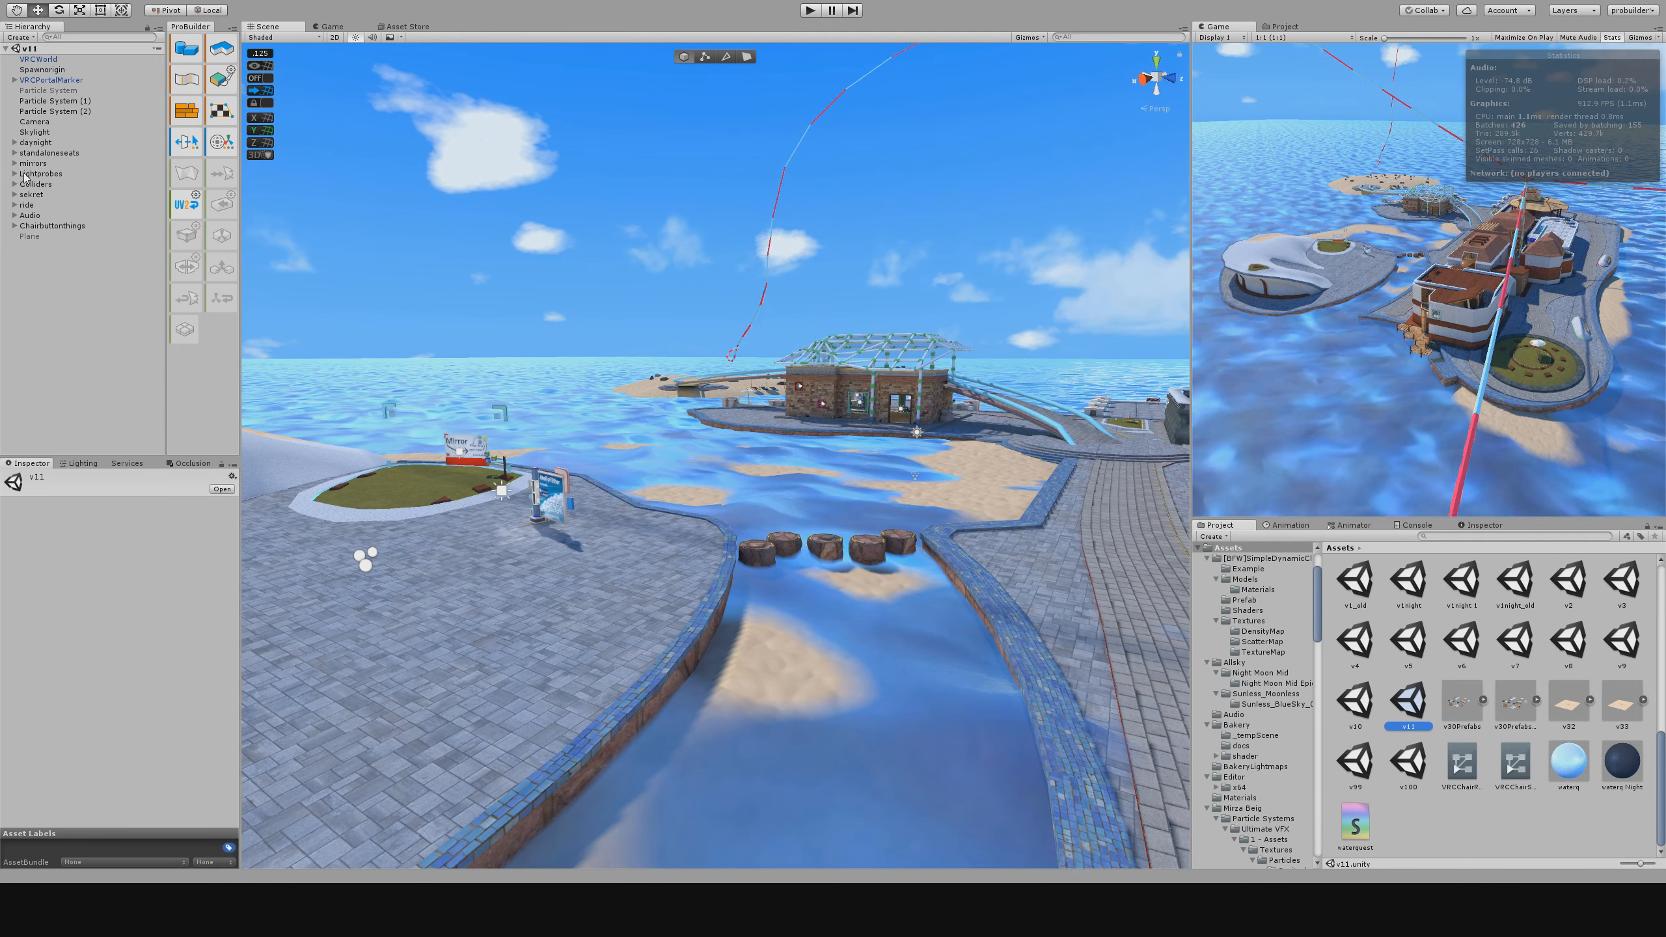
left_click(14, 142)
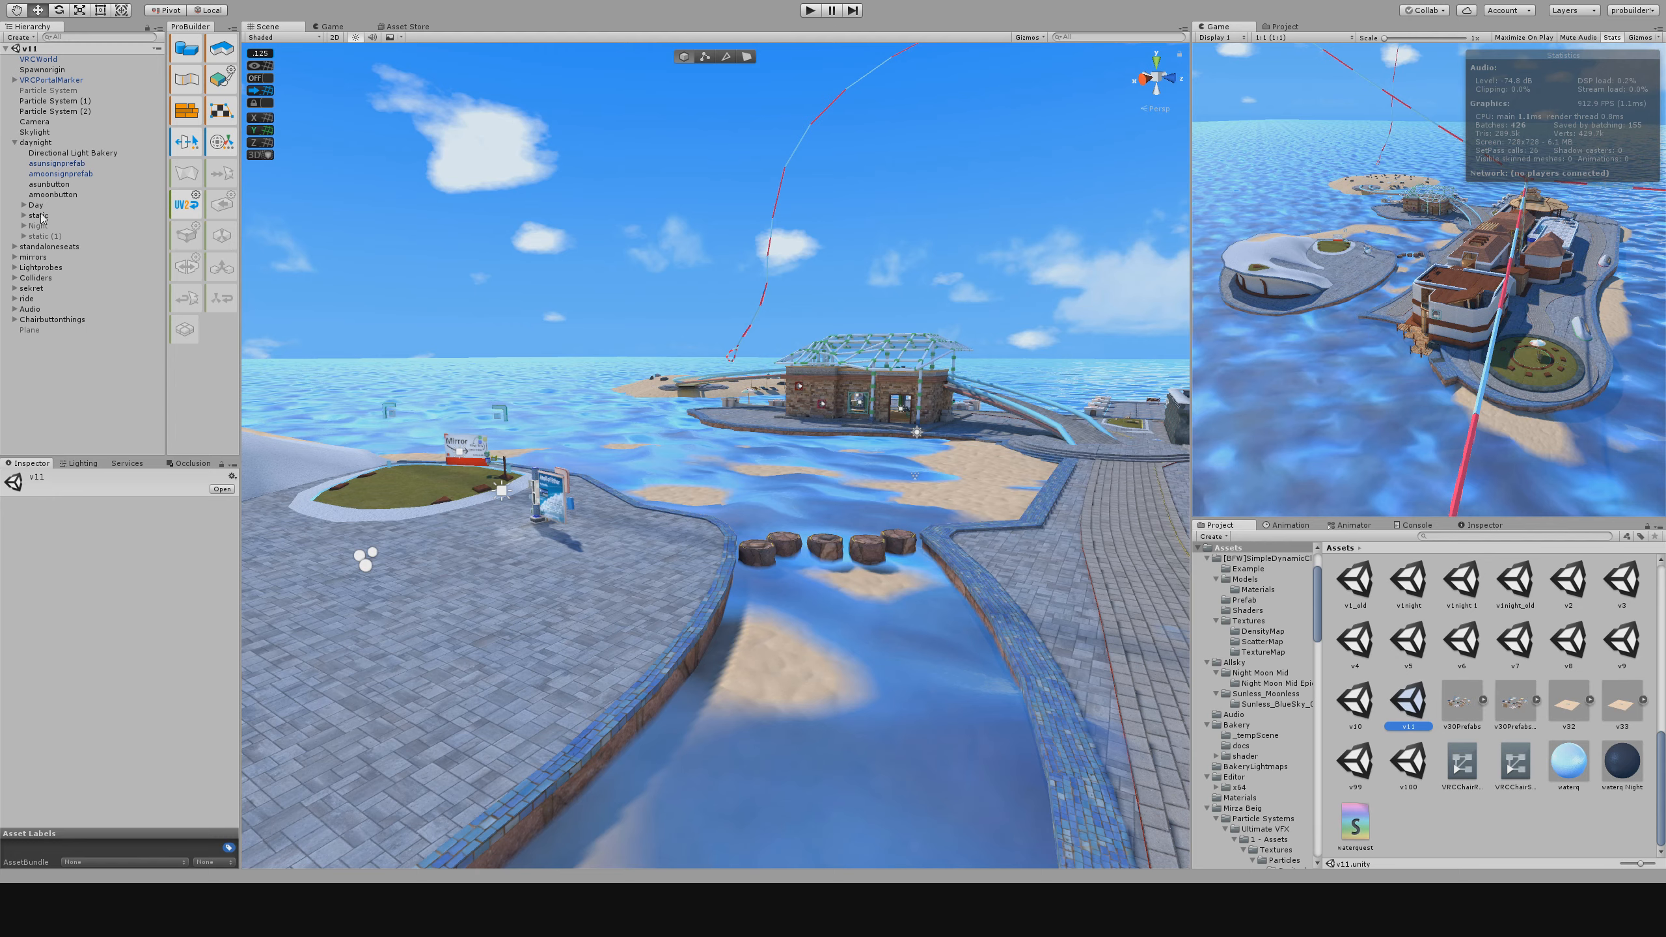
Inspect the static object inside daynight and the geometry it covers in the scene.
left_click(39, 215)
right_click_drag(553, 368, 591, 385)
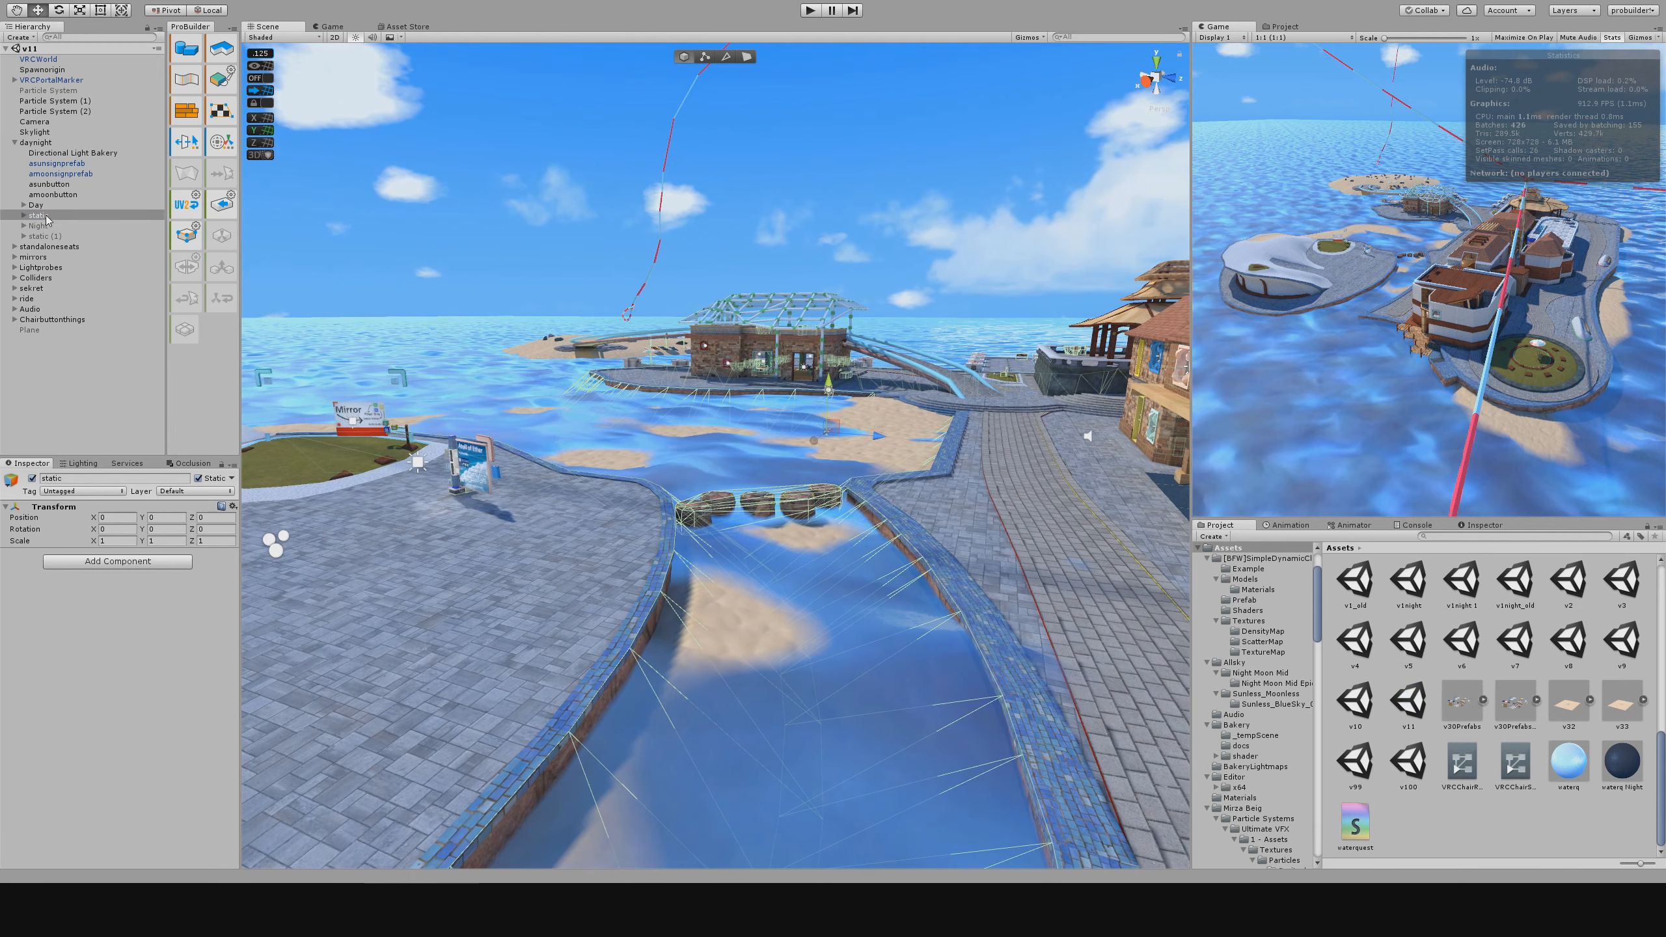
left_click(39, 216)
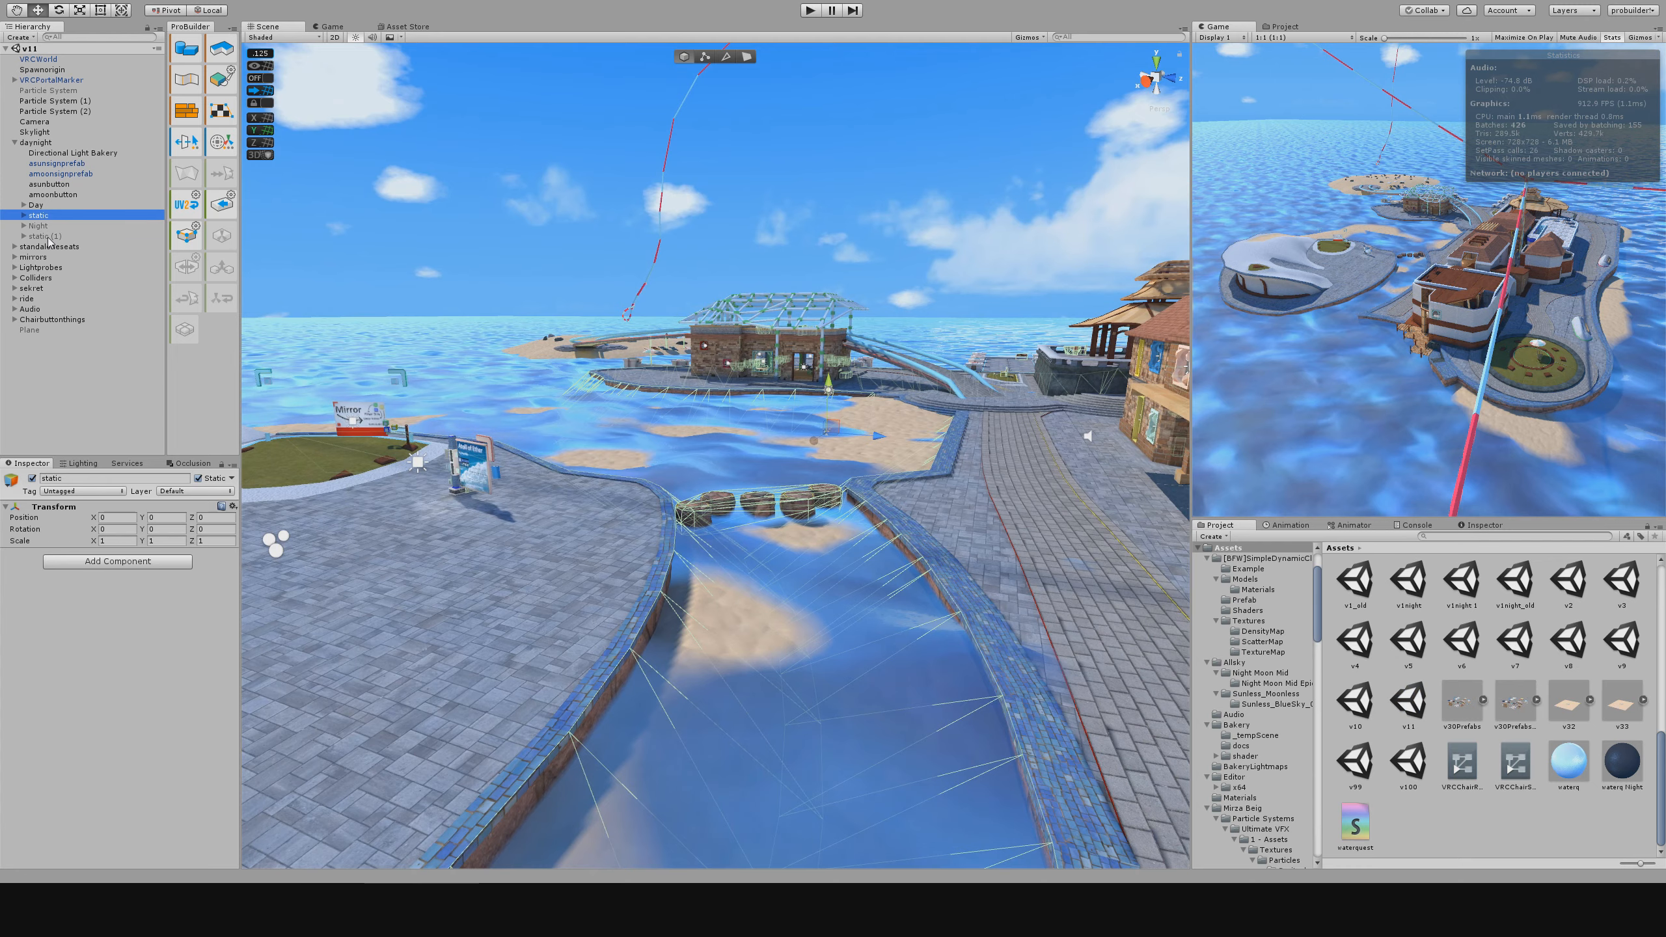
Enable the Night and static (1) objects inside daynight and inspect the overlapping buildings.
left_click(40, 228)
left_click(41, 236, "shift")
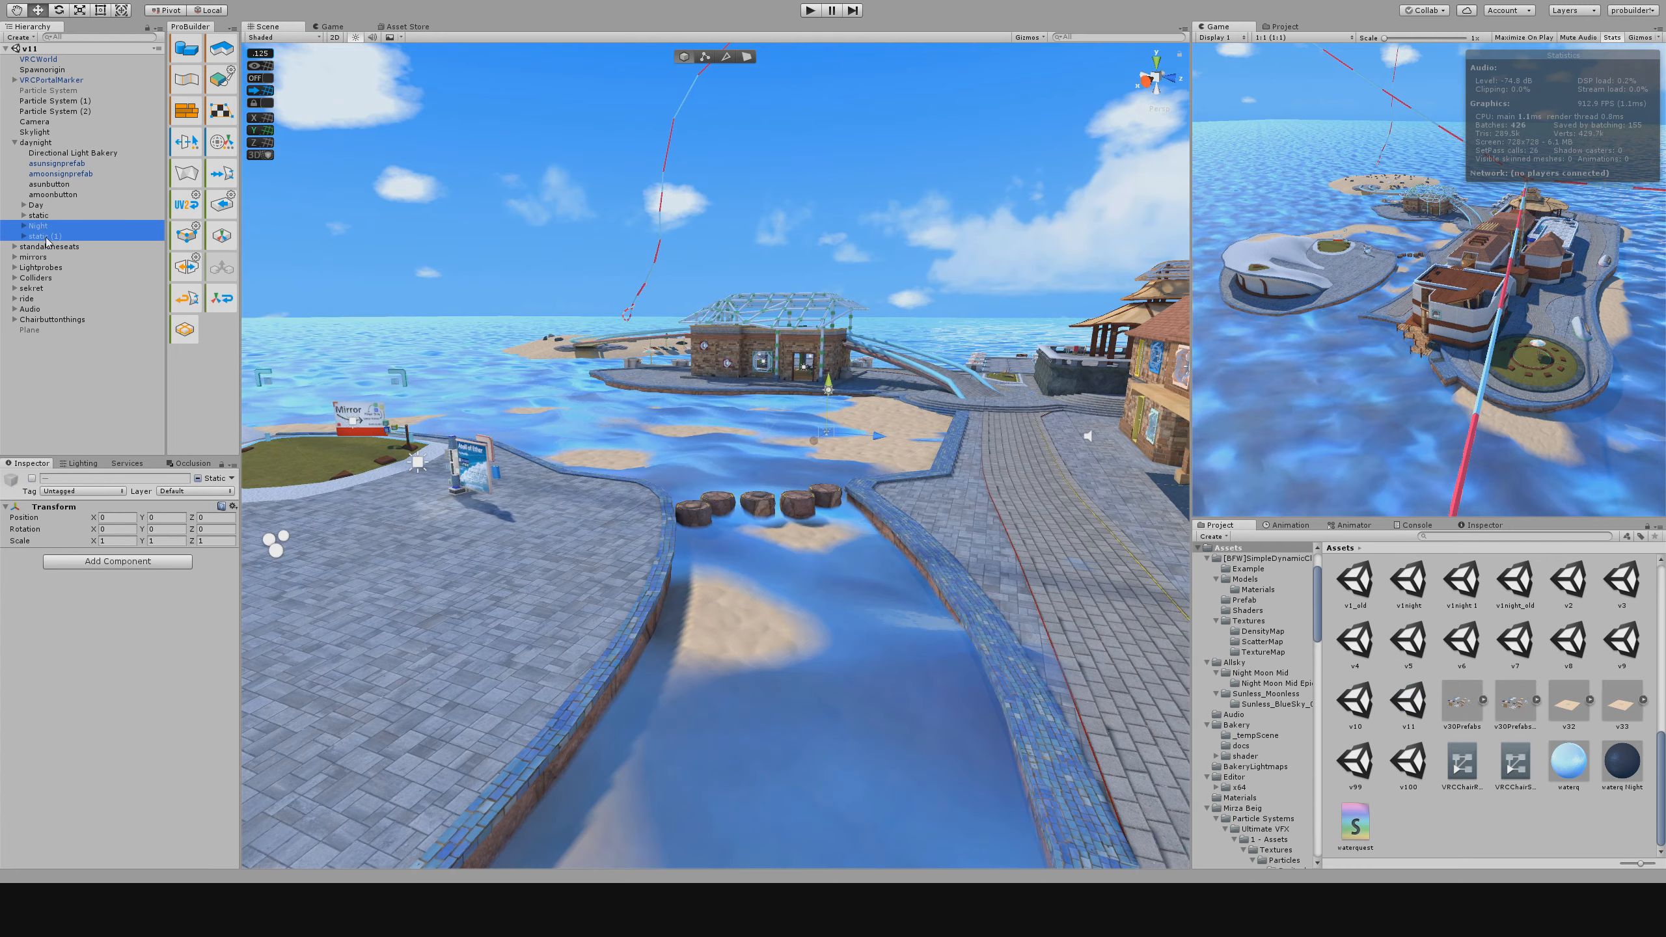
left_click(32, 478)
left_click(68, 401)
left_click_drag(627, 384, 885, 397, "alt")
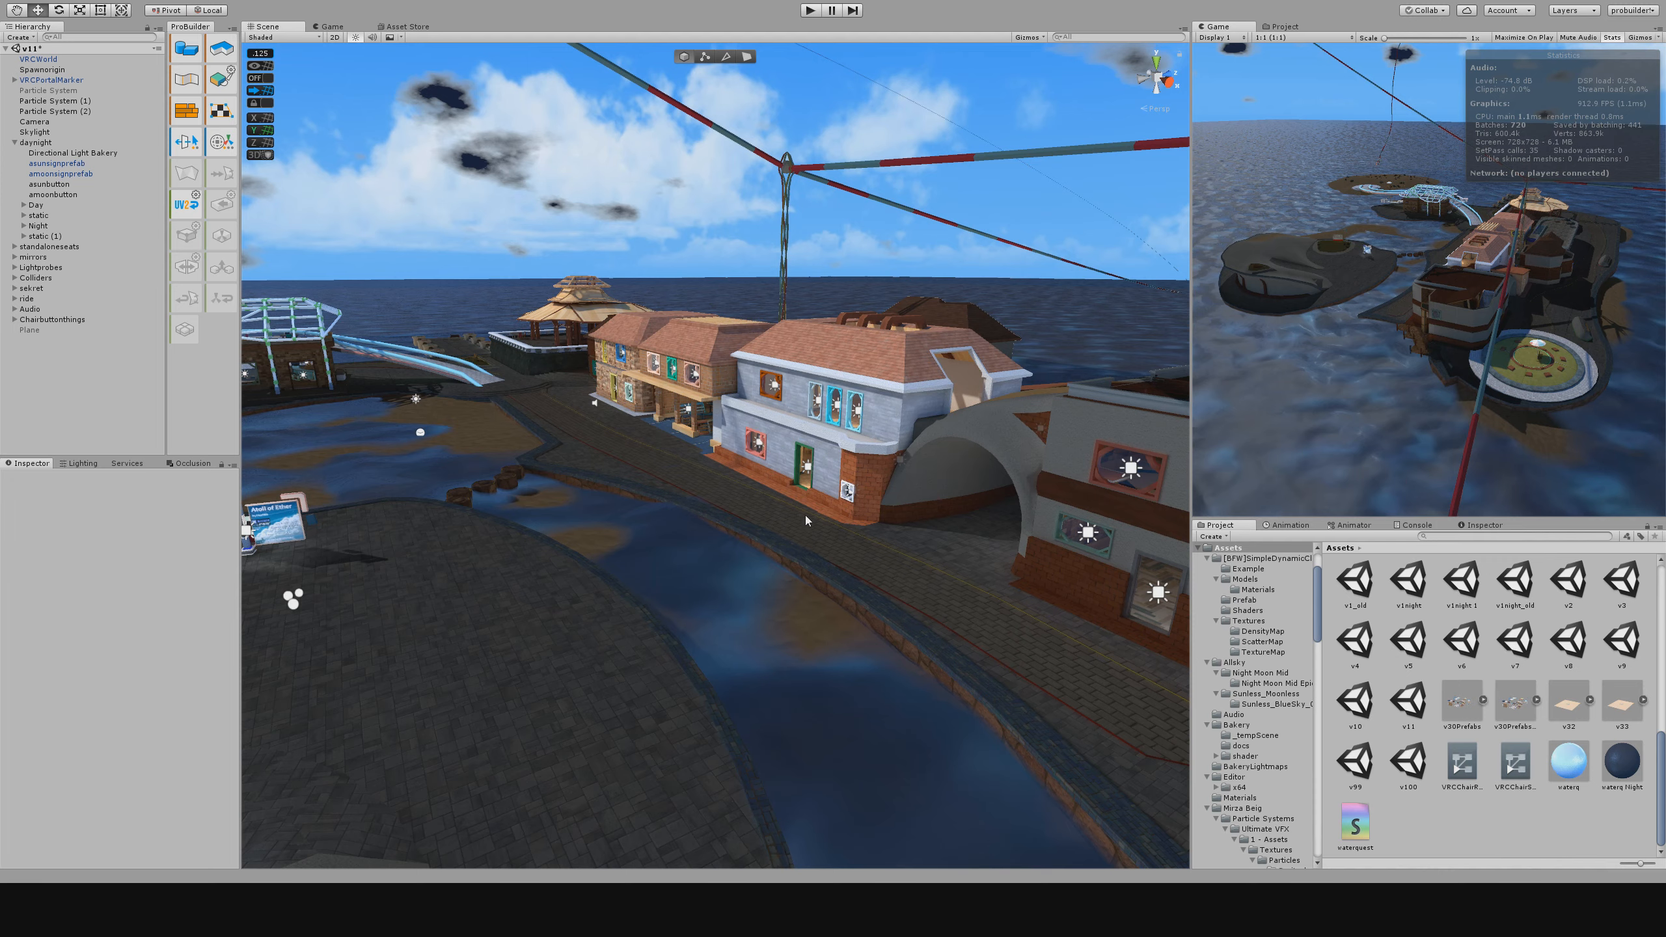
scroll(806, 520, "up", 6)
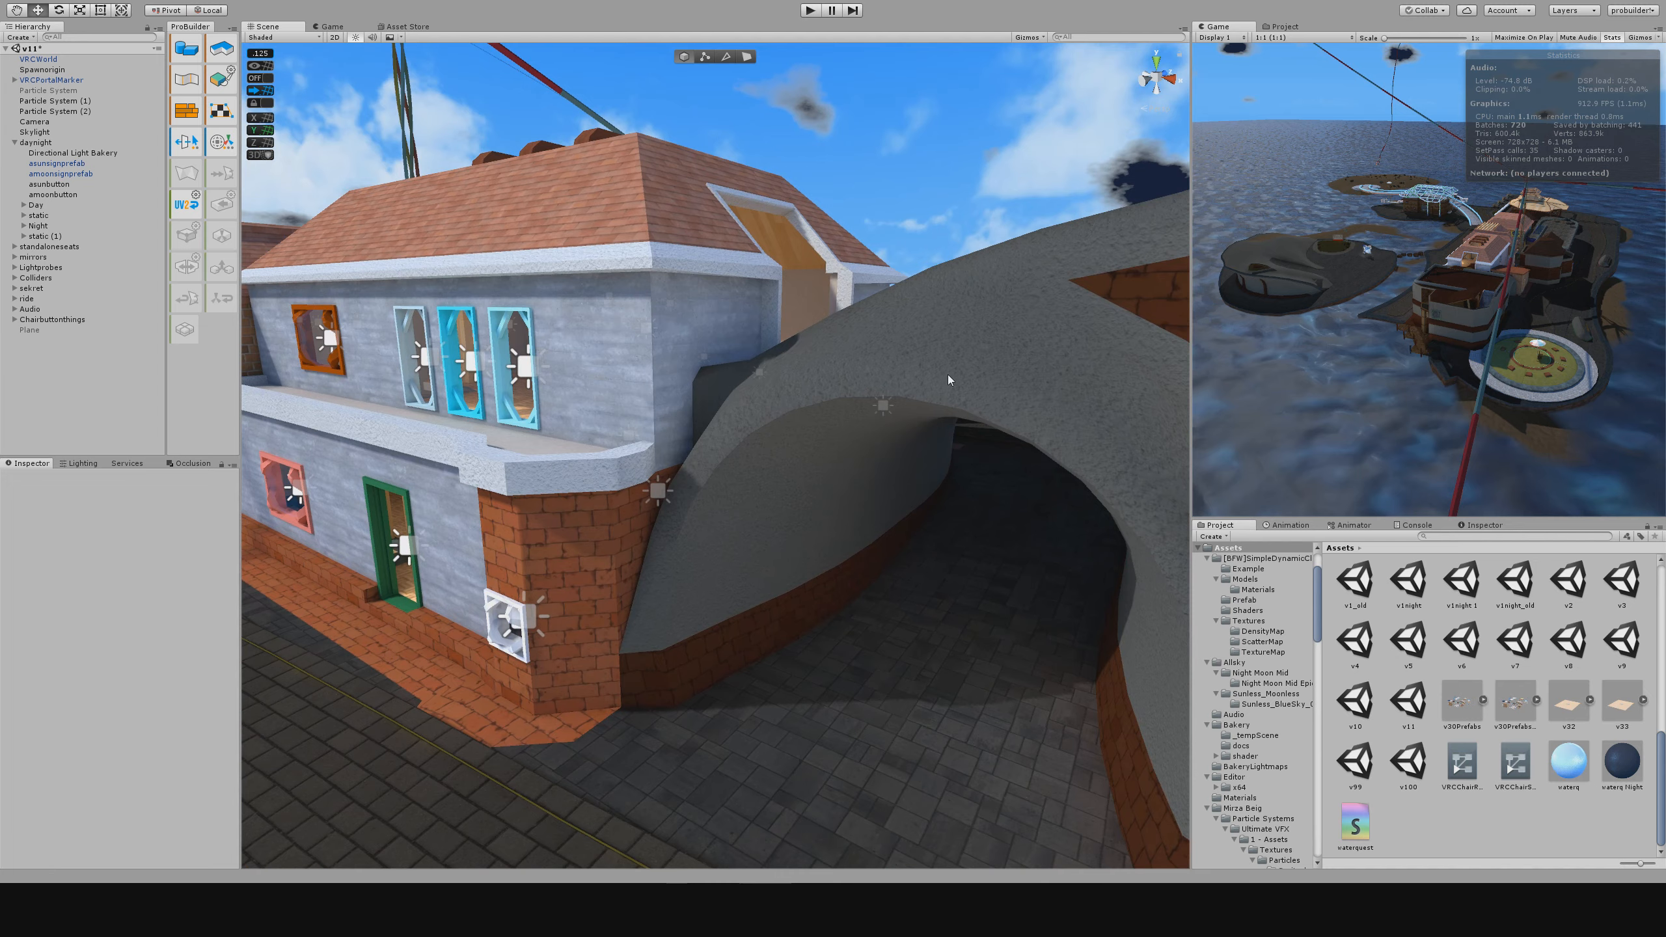
right_click_drag(947, 375, 797, 392)
Set the Y position of both Night and static (1) to -3072.
left_click(41, 226)
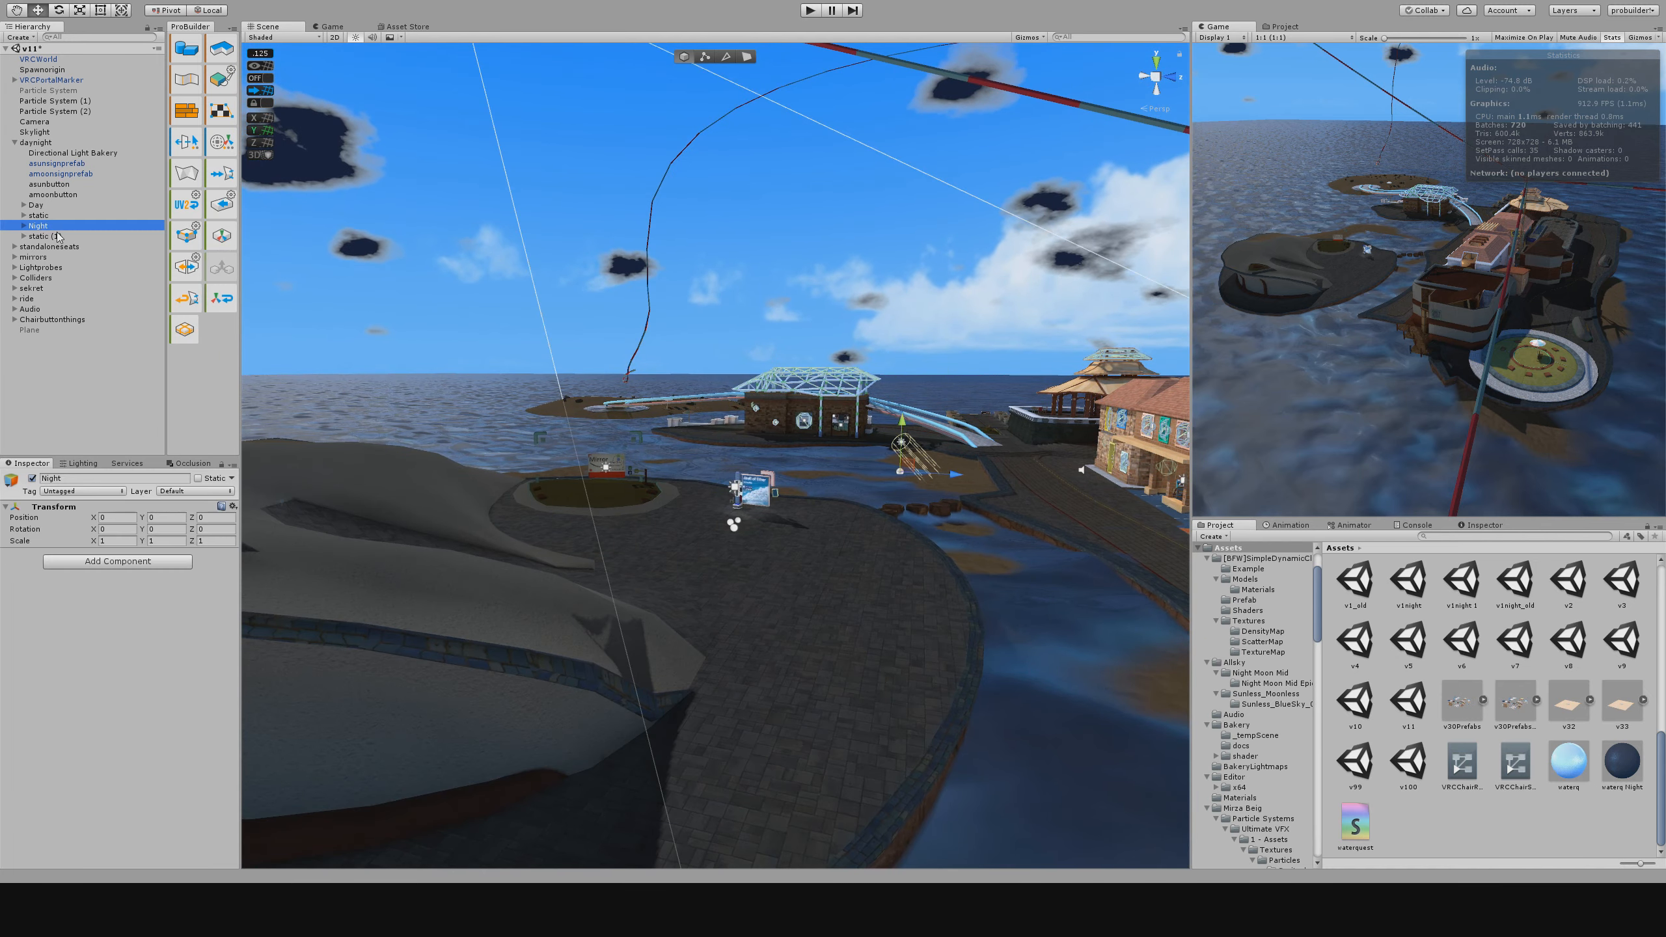
left_click(46, 236, "ctrl")
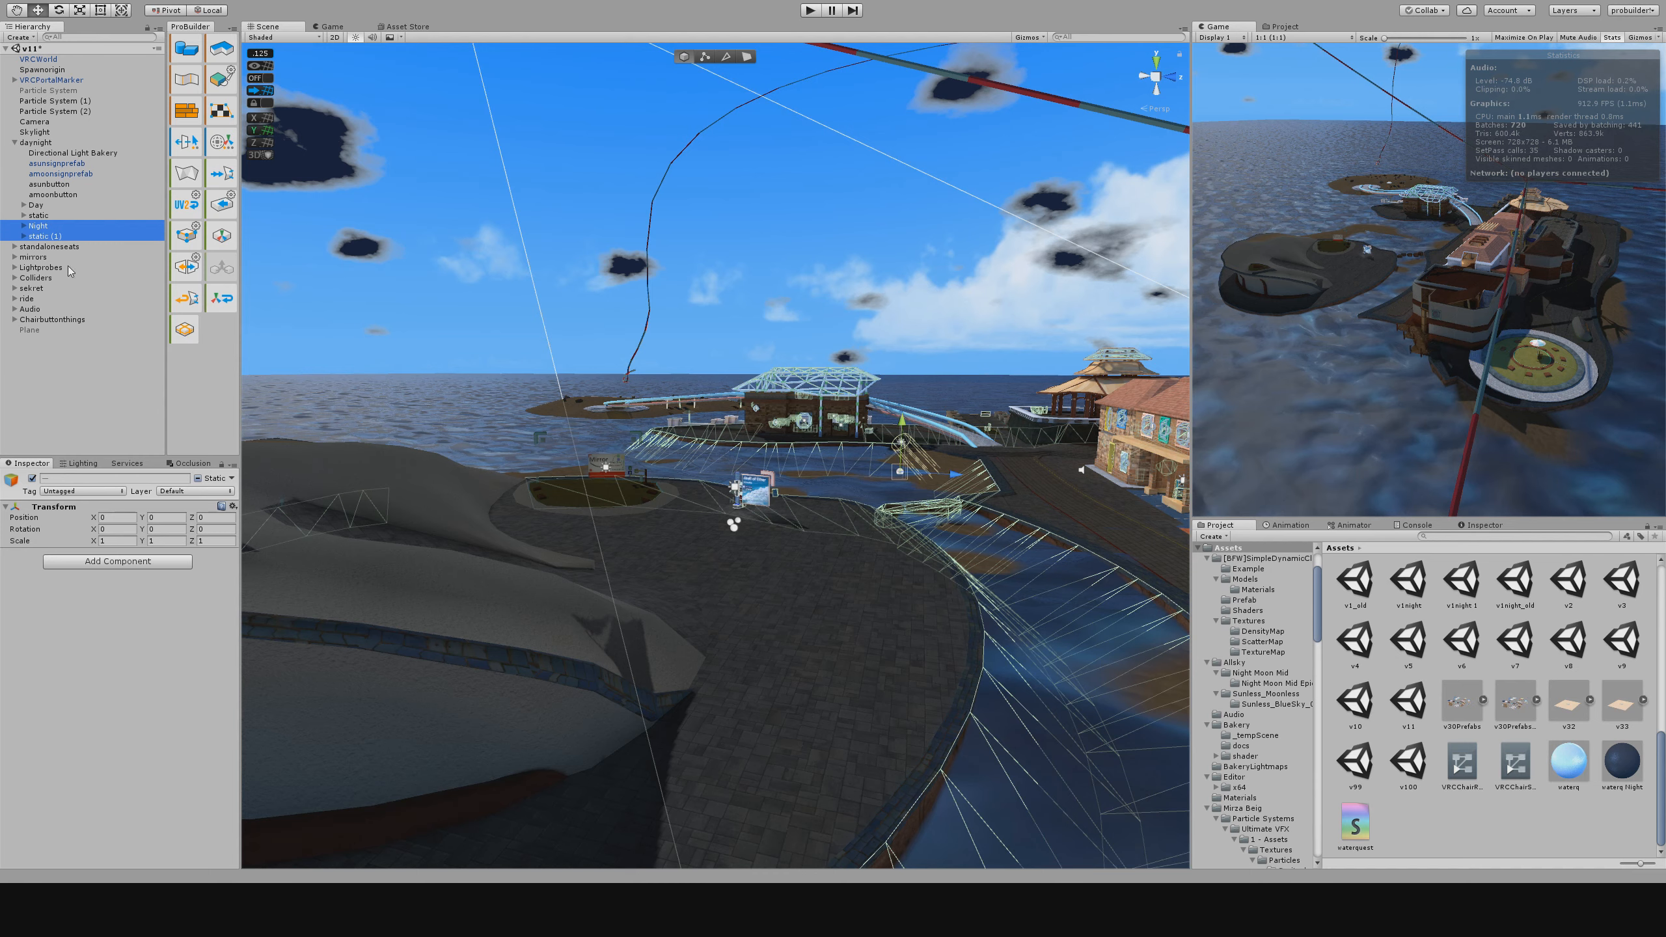
left_click(165, 531)
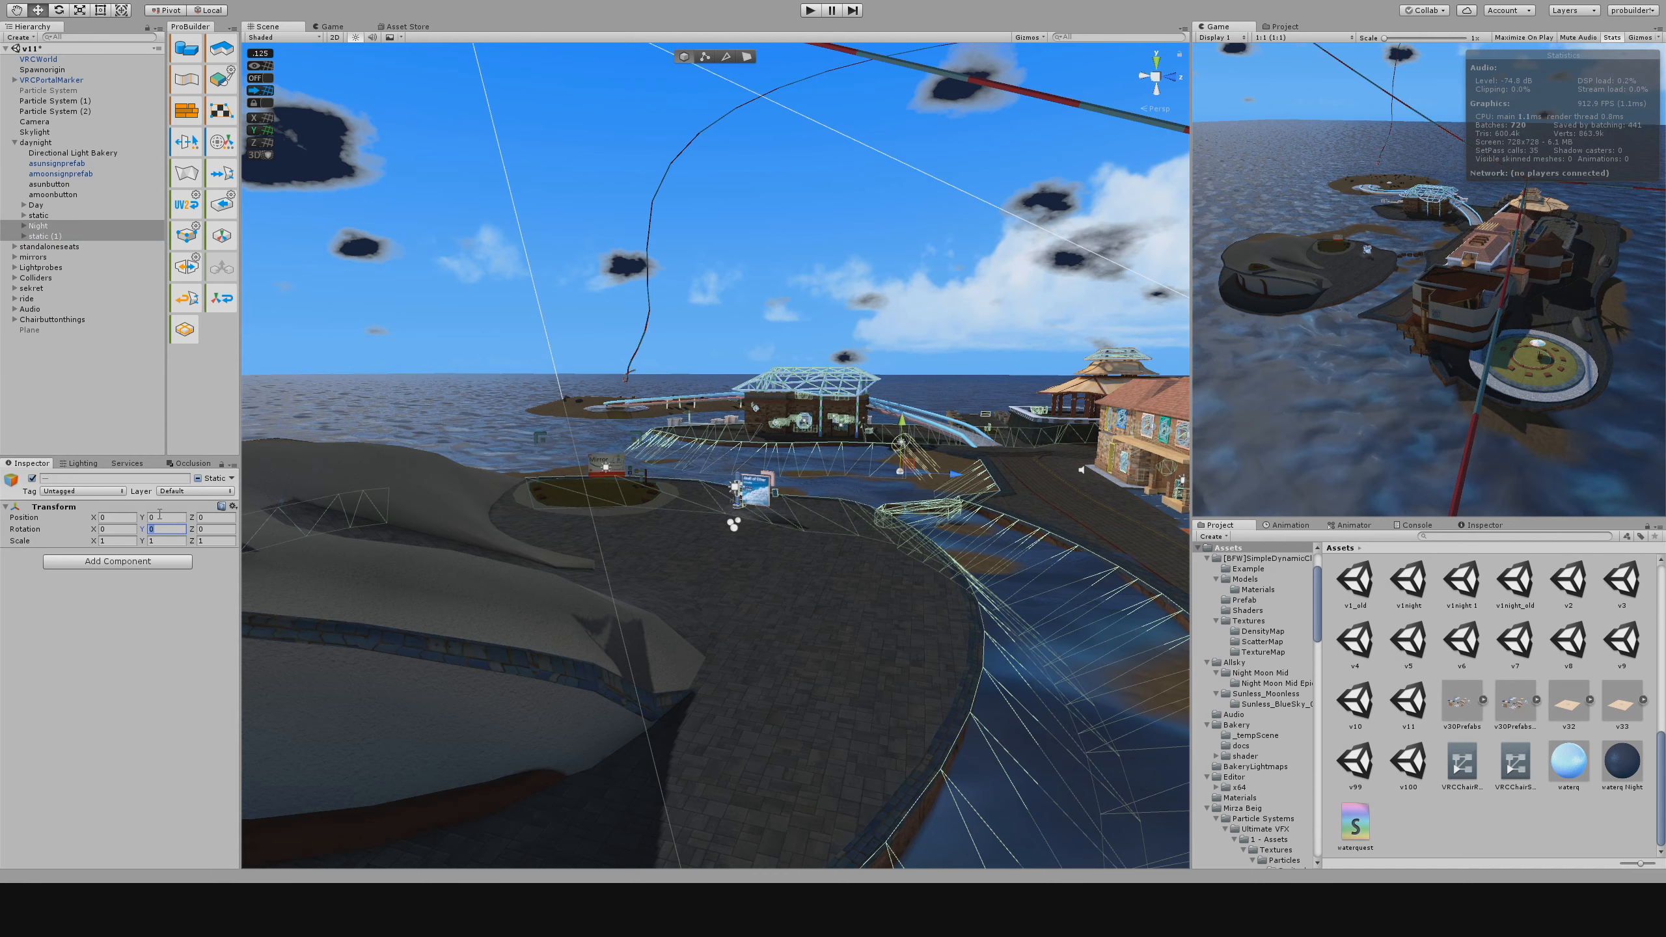
left_click(159, 515)
type("-3002")
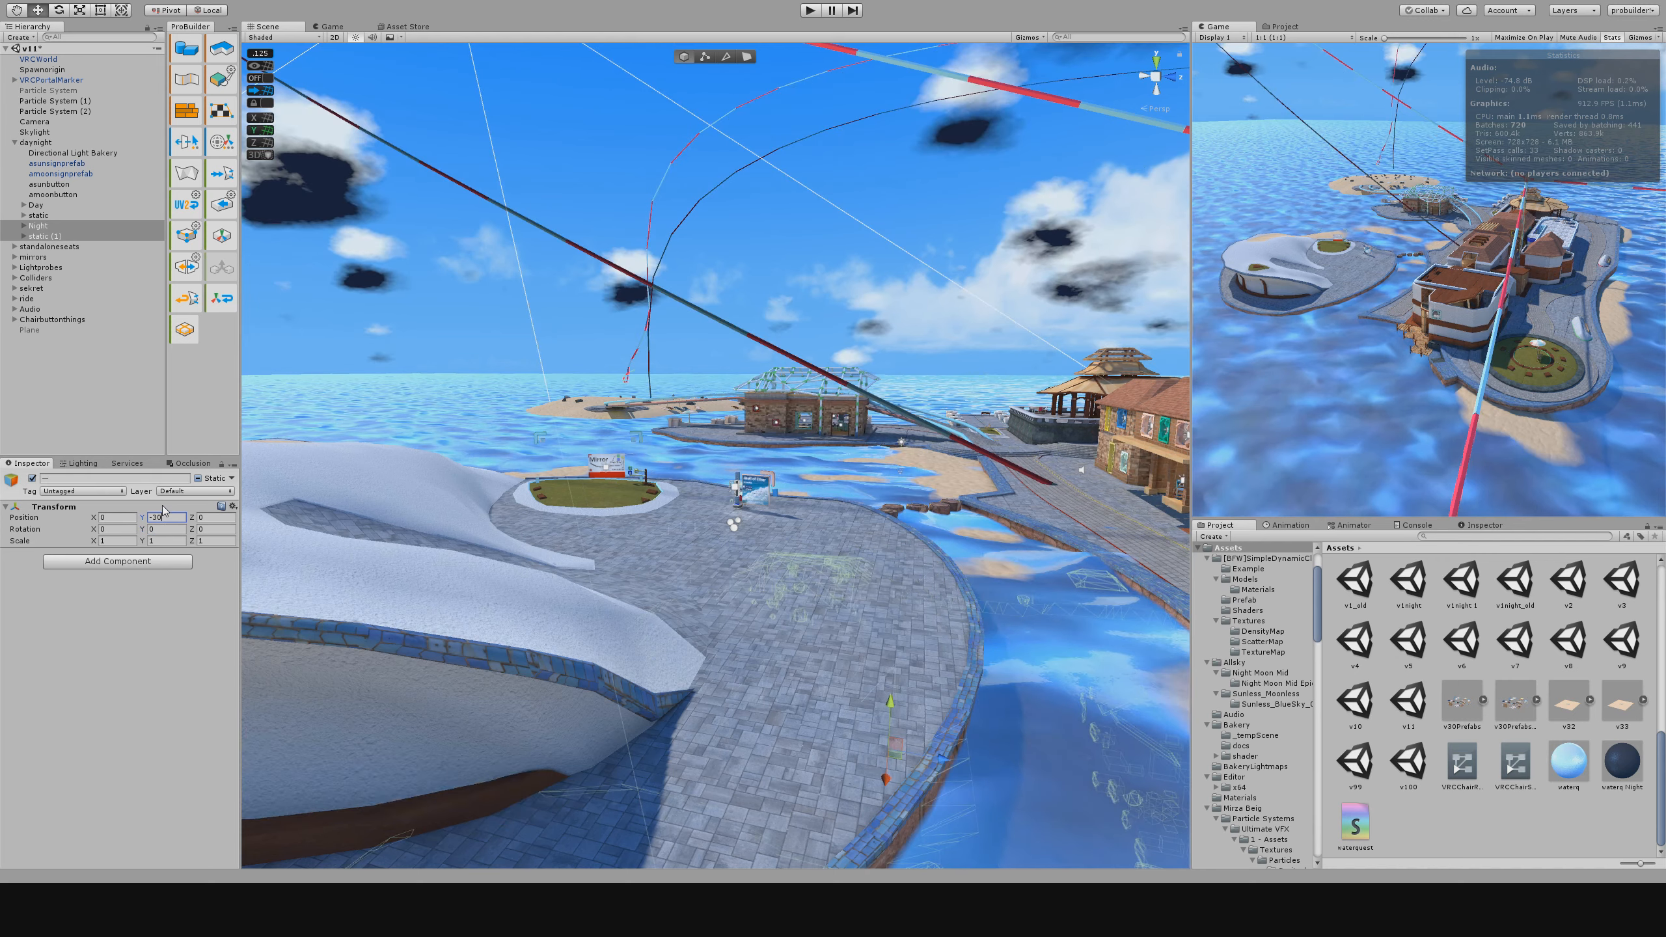
Examine the placement of the lowered night environment and its light relative to the day island above.
key("w")
right_click_drag(451, 601, 974, 390)
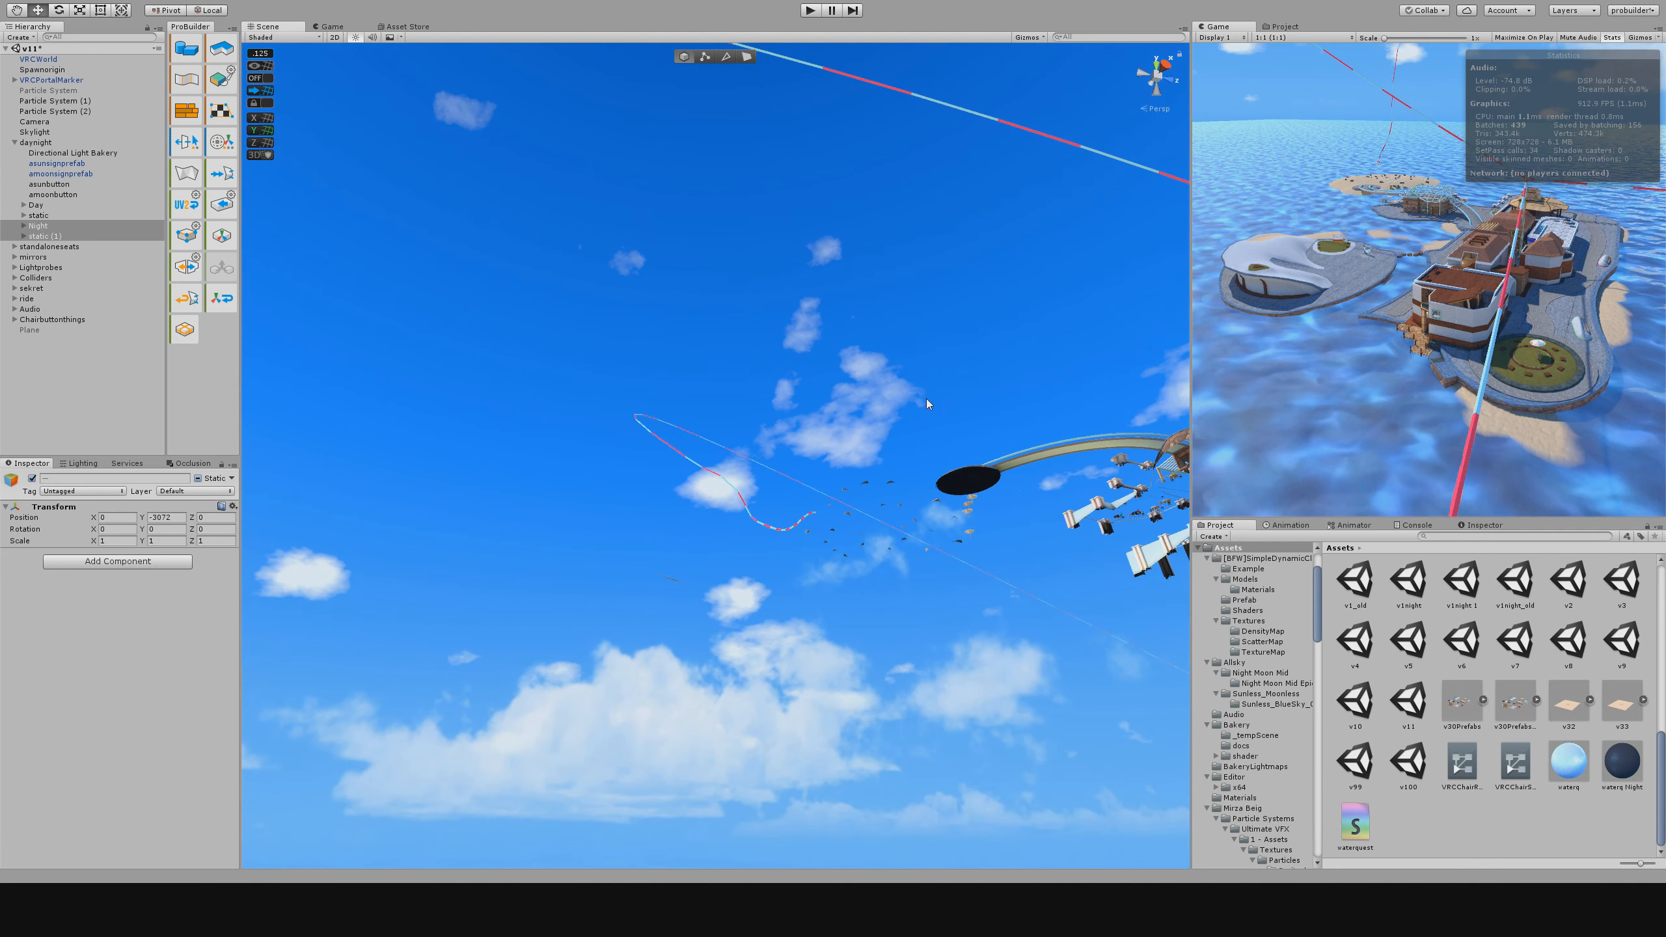
right_click_drag(679, 397, 768, 438)
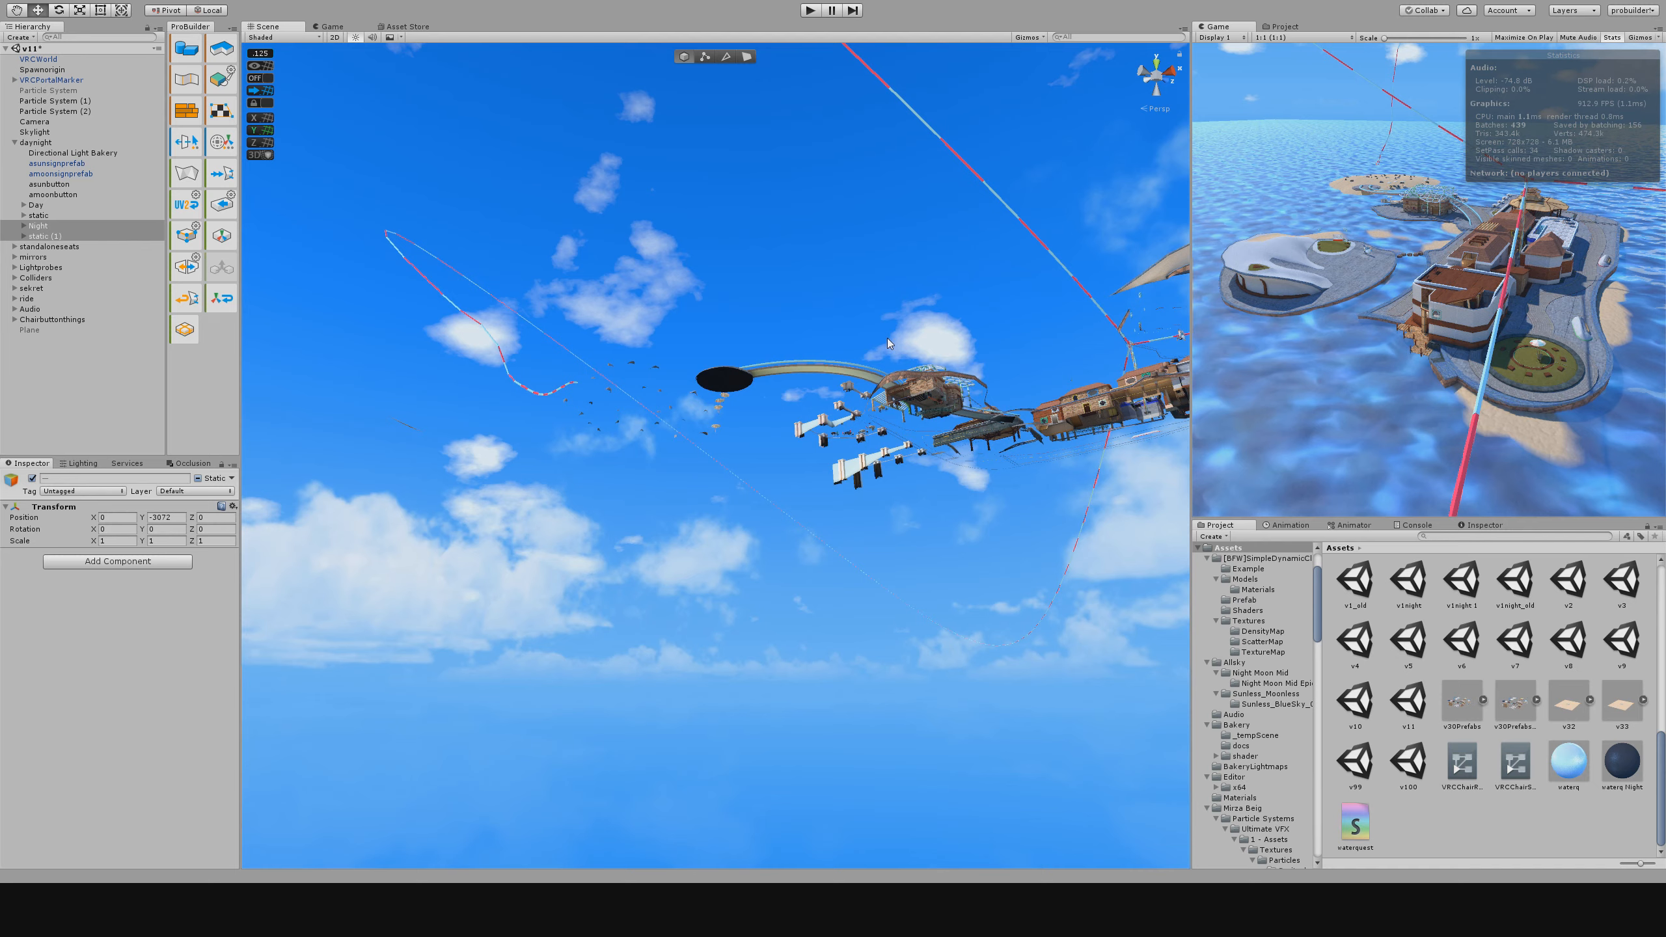
right_click_drag(880, 470, 1115, 472)
key("f")
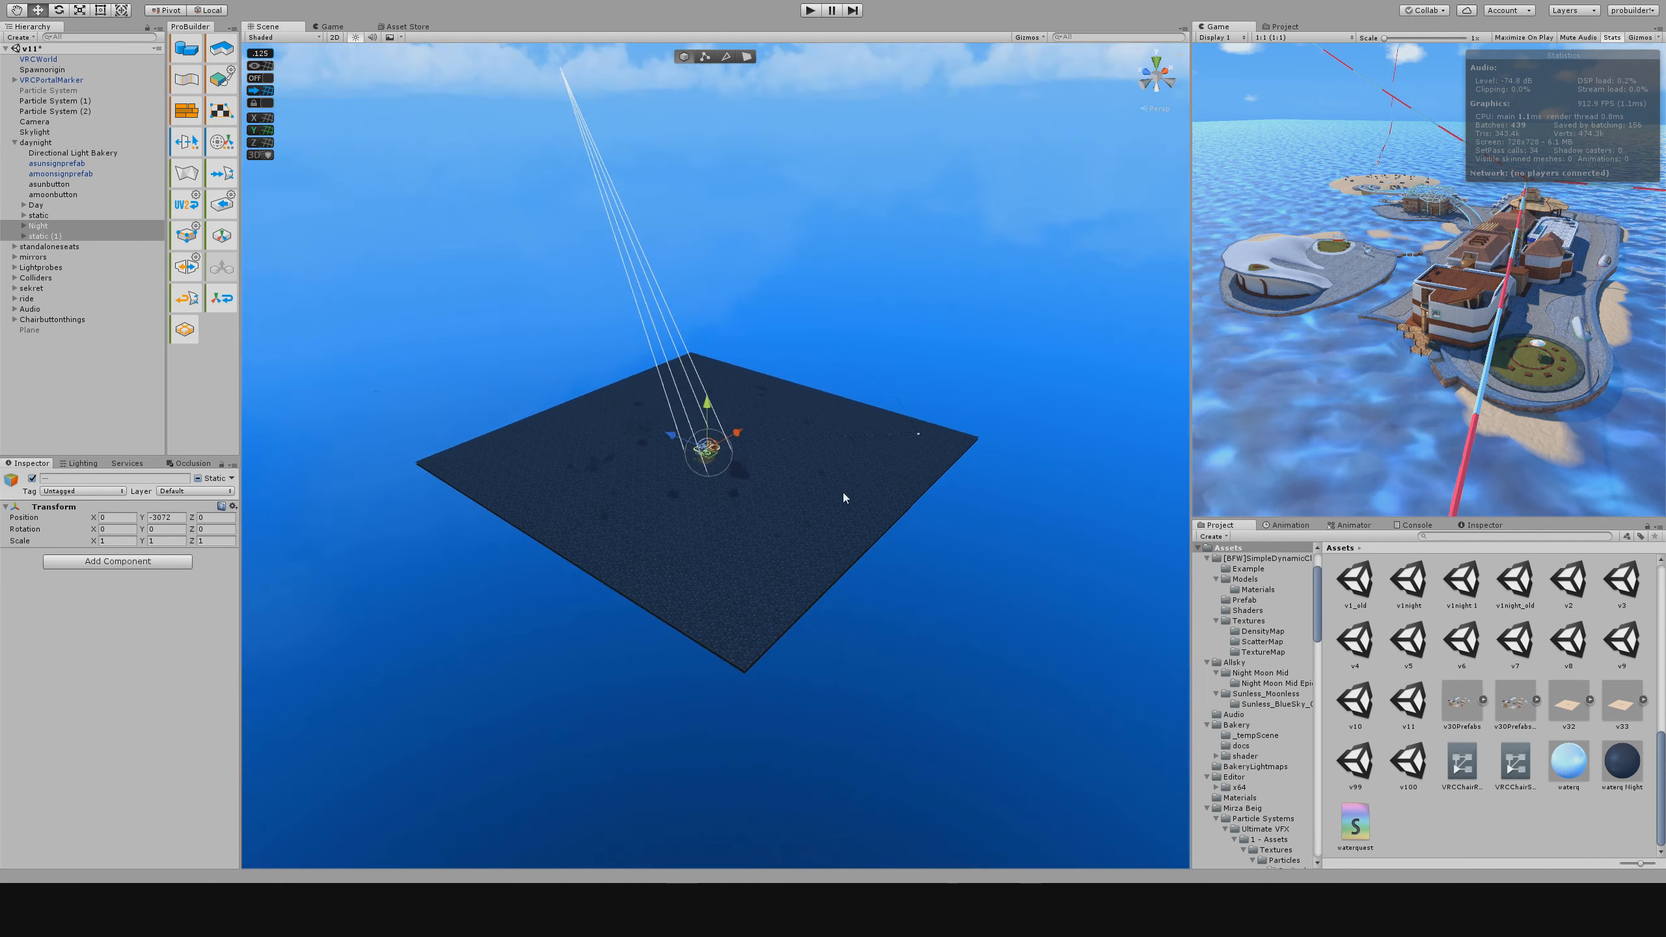
right_click_drag(768, 602, 742, 461)
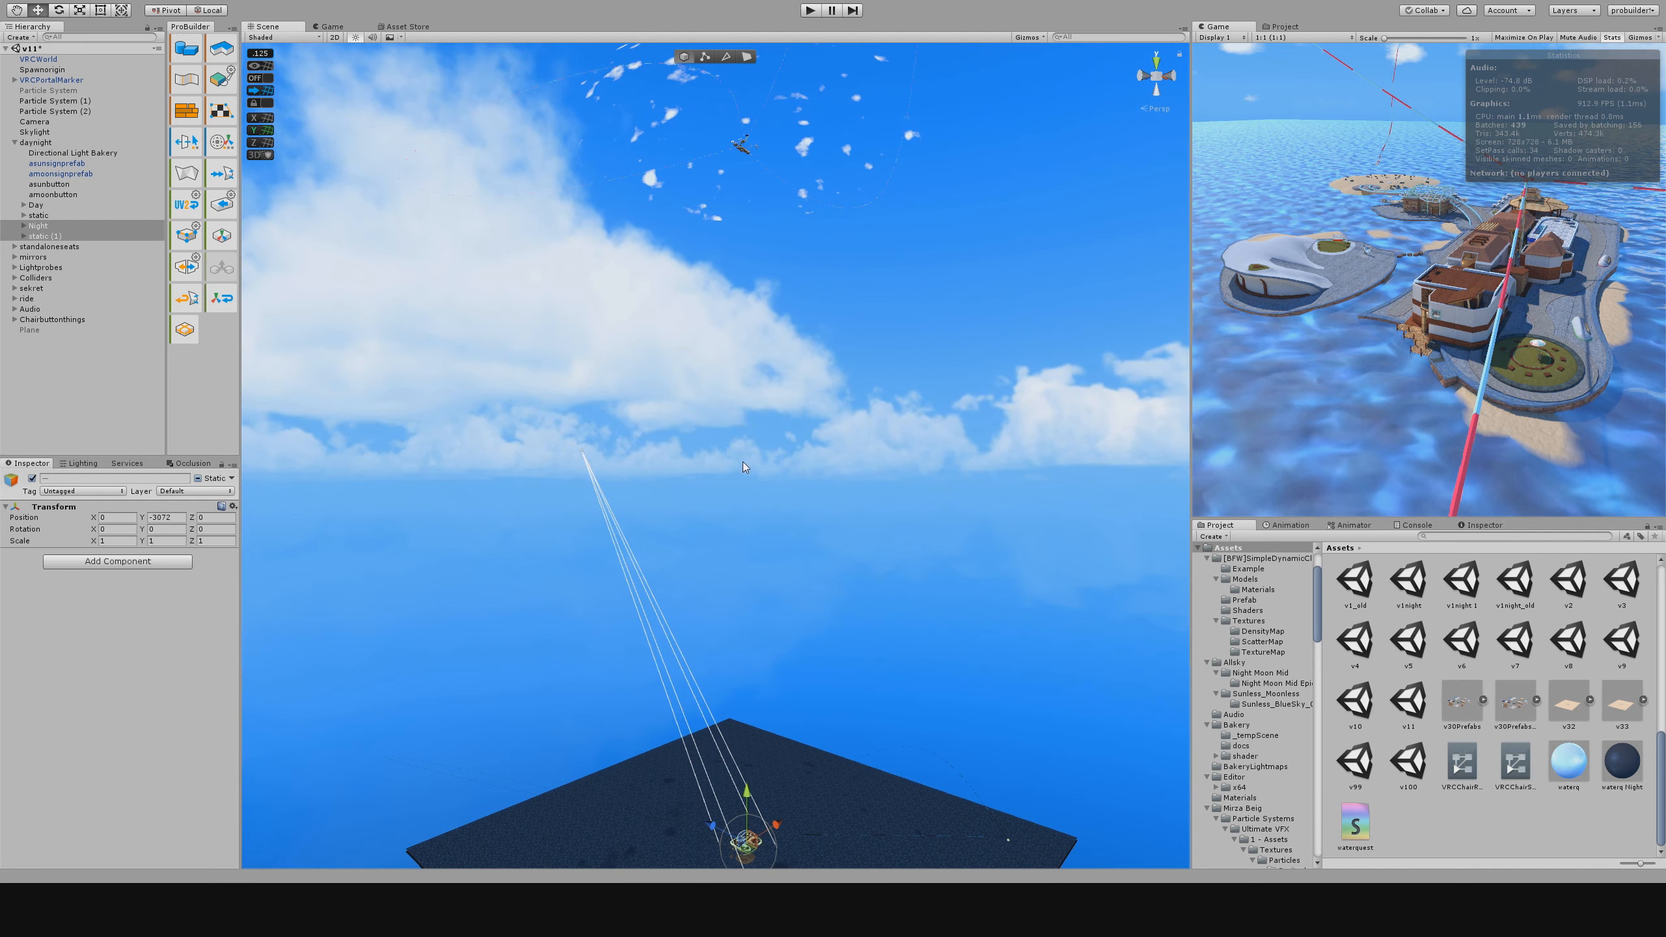
Enable the Plane object between the day and night environments and set its Cast Shadows to Two Sided.
left_click(32, 329)
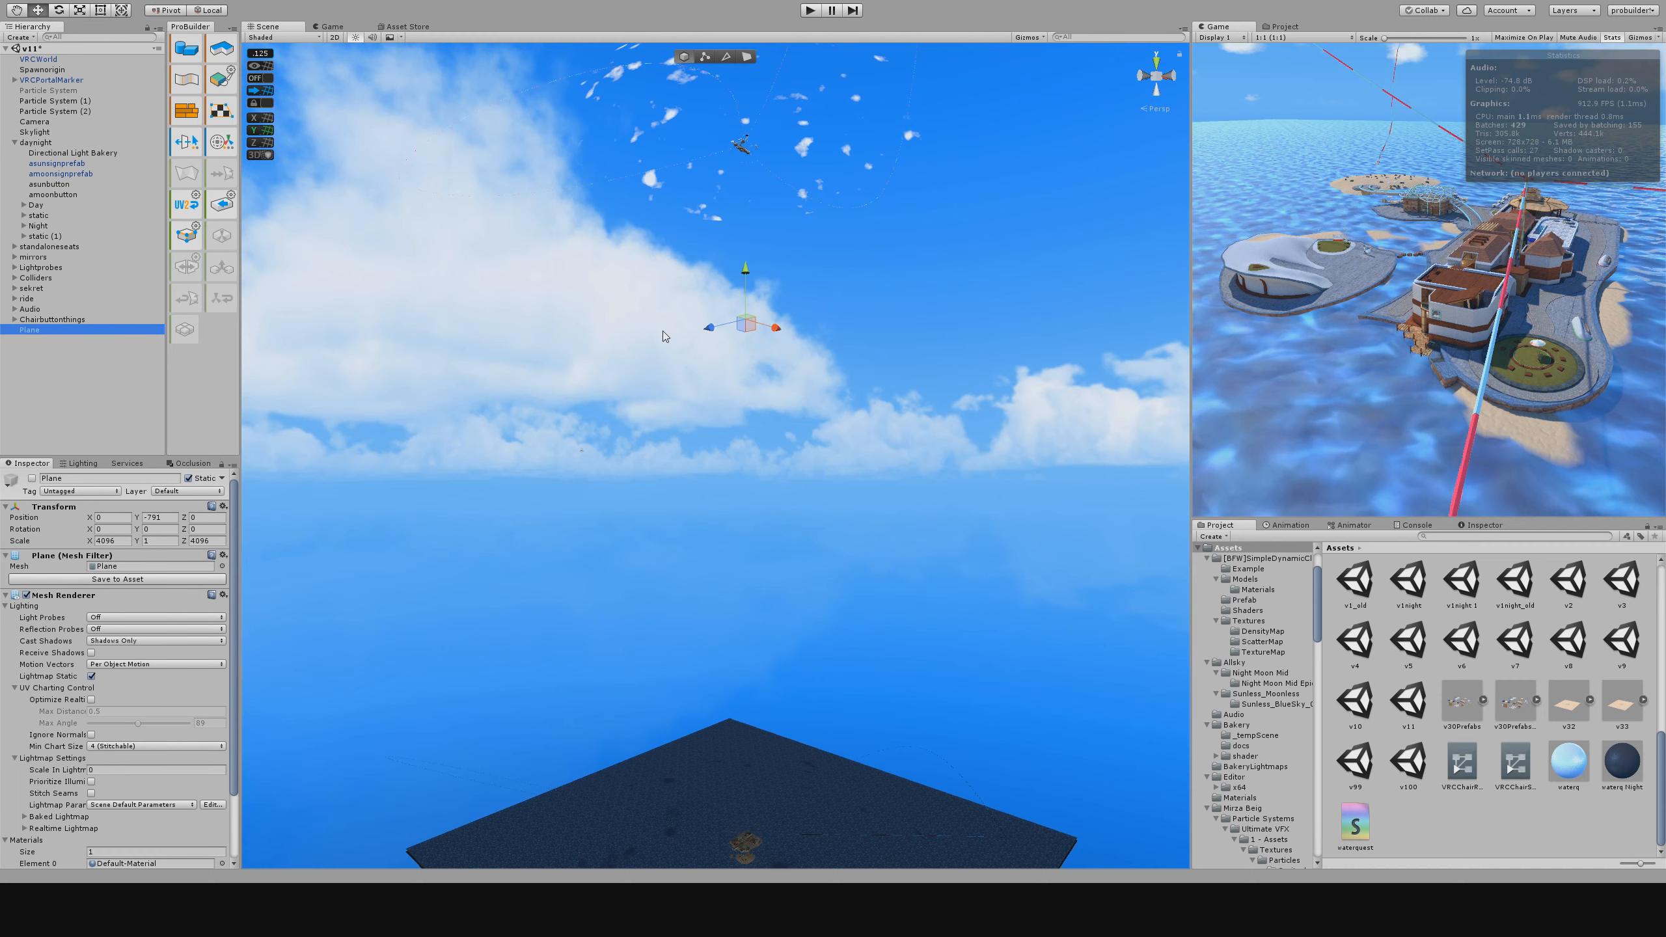
right_click_drag(830, 431, 728, 434)
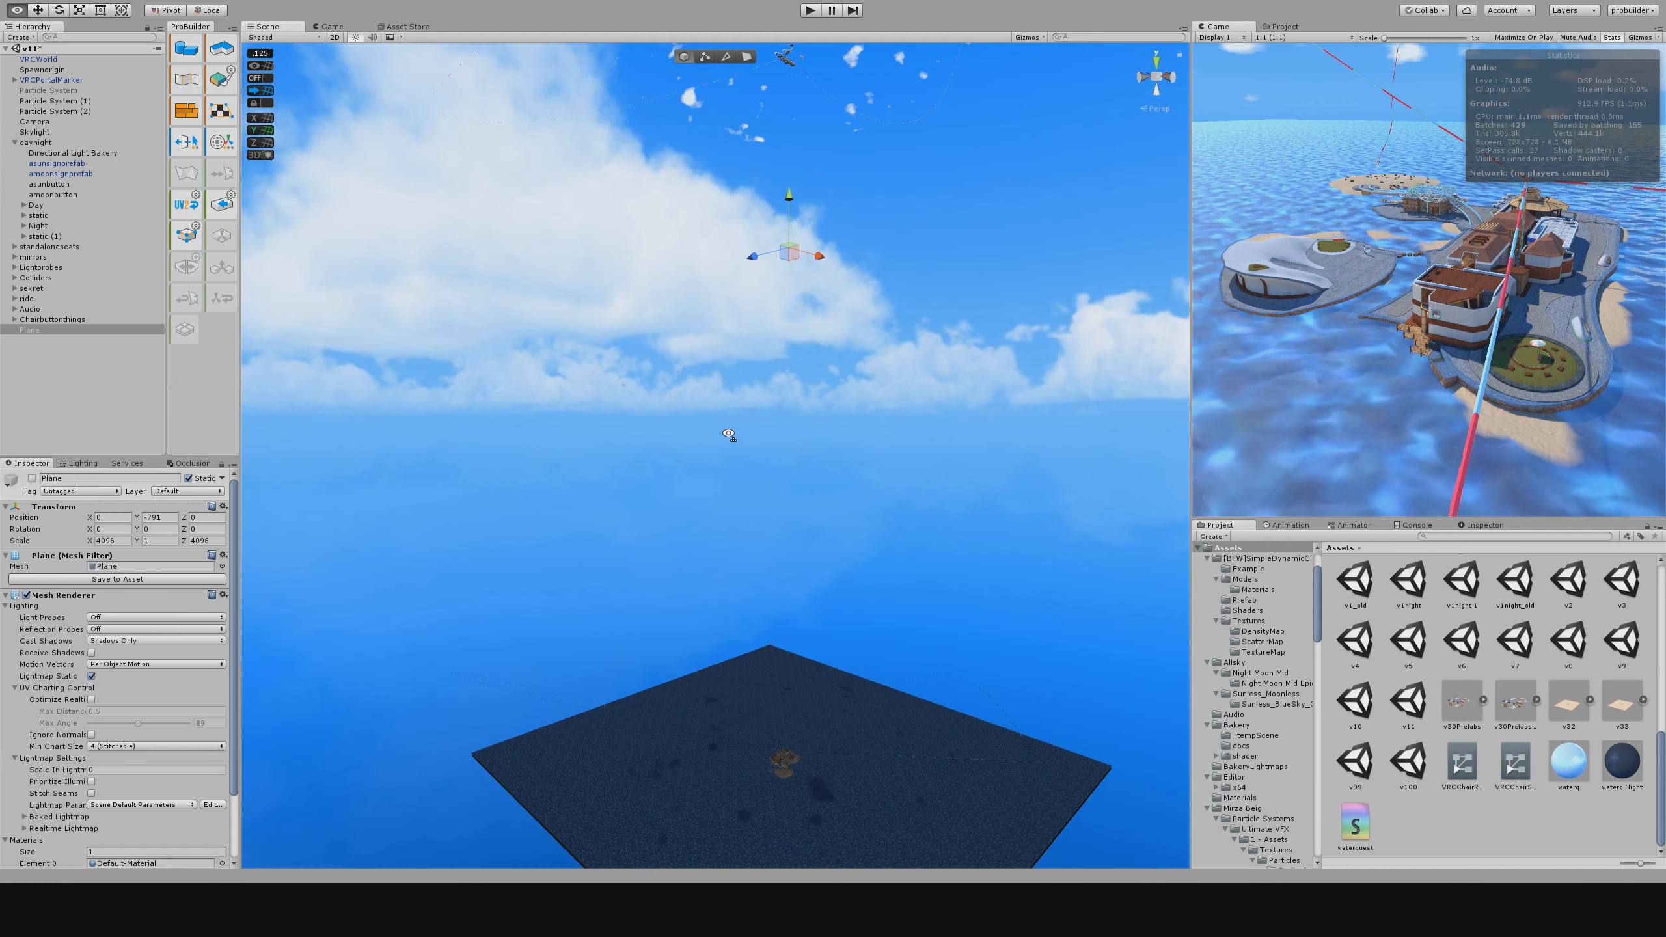
left_click(31, 478)
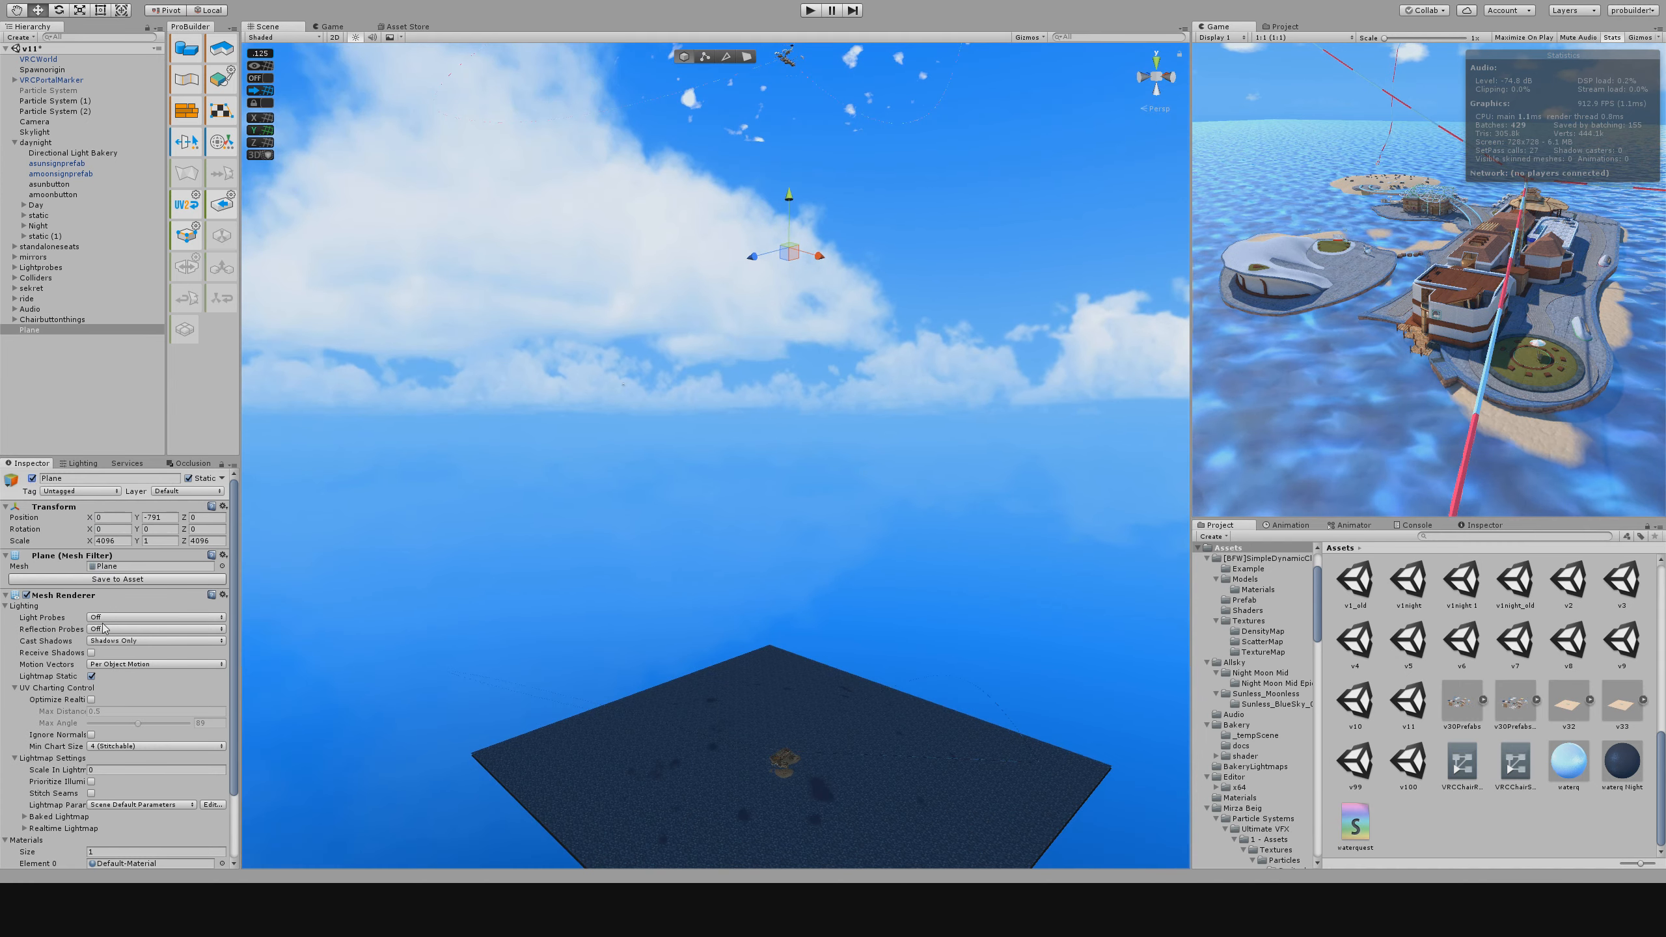
left_click(126, 685)
right_click_drag(621, 483, 529, 594)
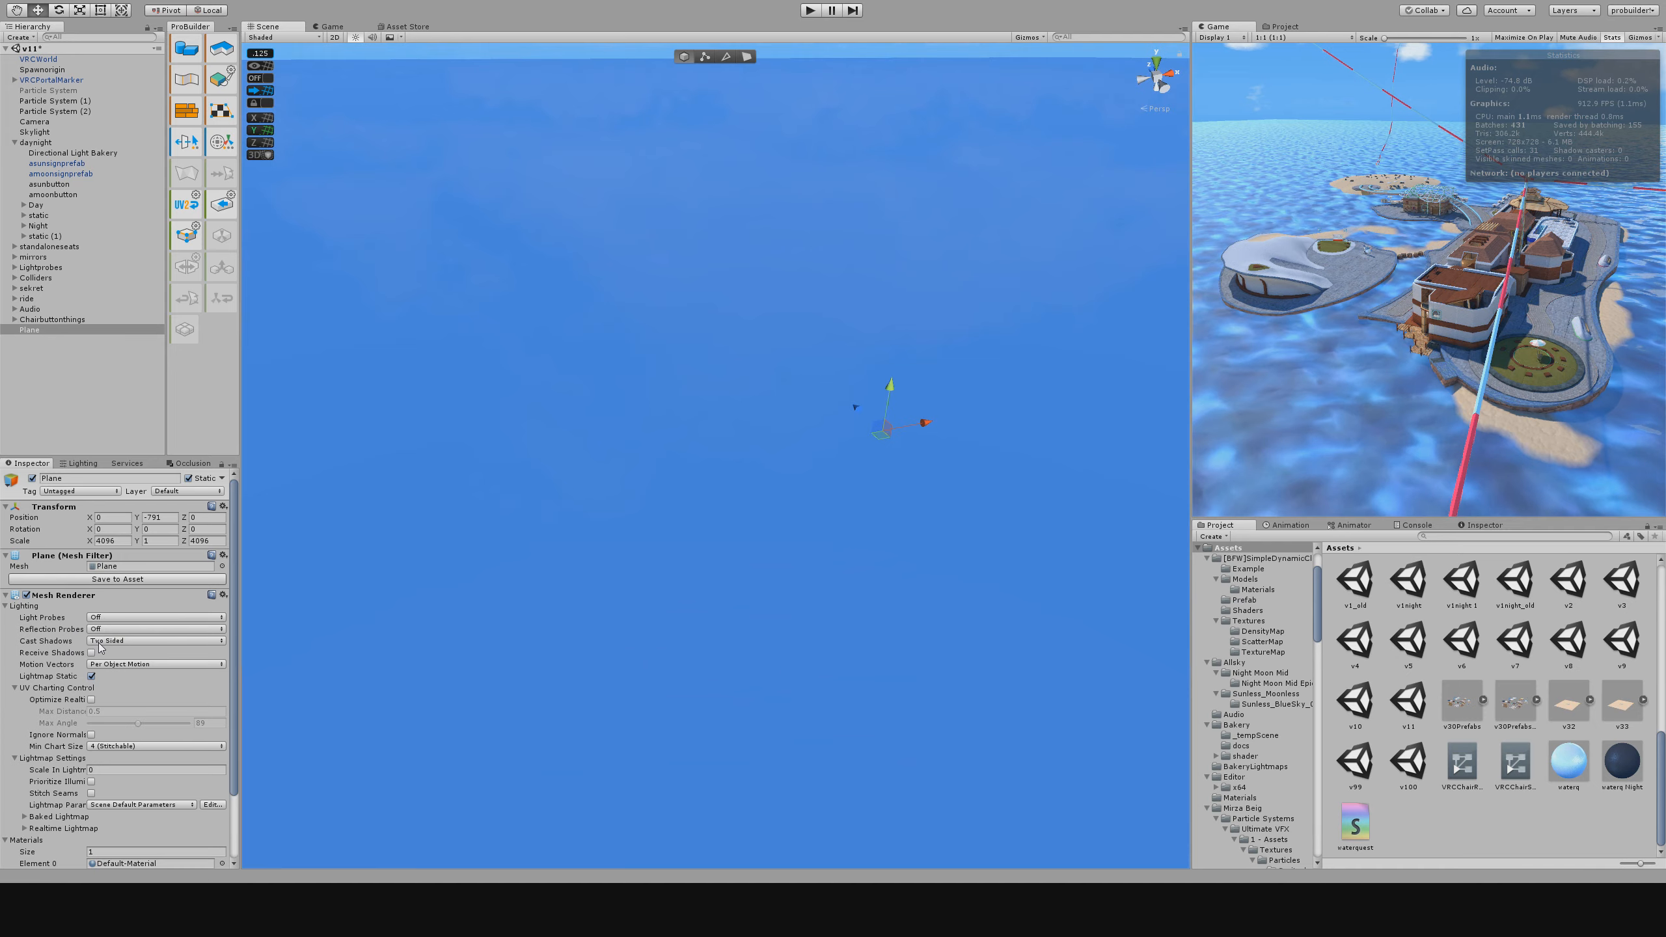
right_click_drag(767, 433, 1136, 434)
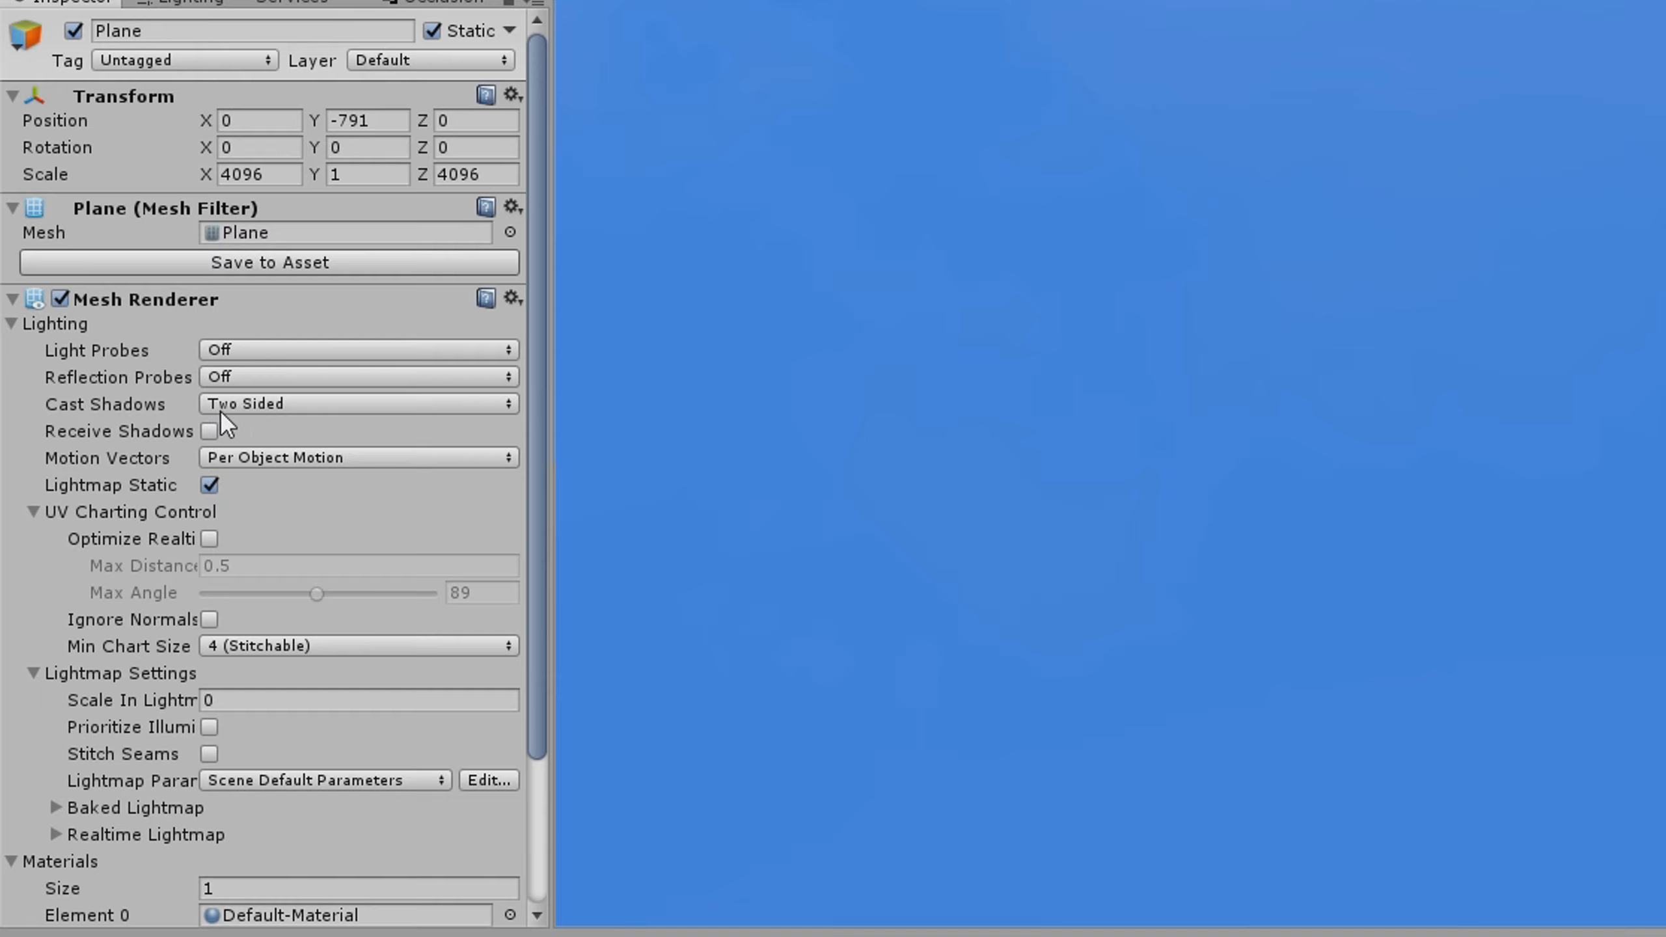
Set the Plane's Cast Shadows to Shadows Only.
left_click(324, 548)
right_click_drag(1618, 24, 1618, 3)
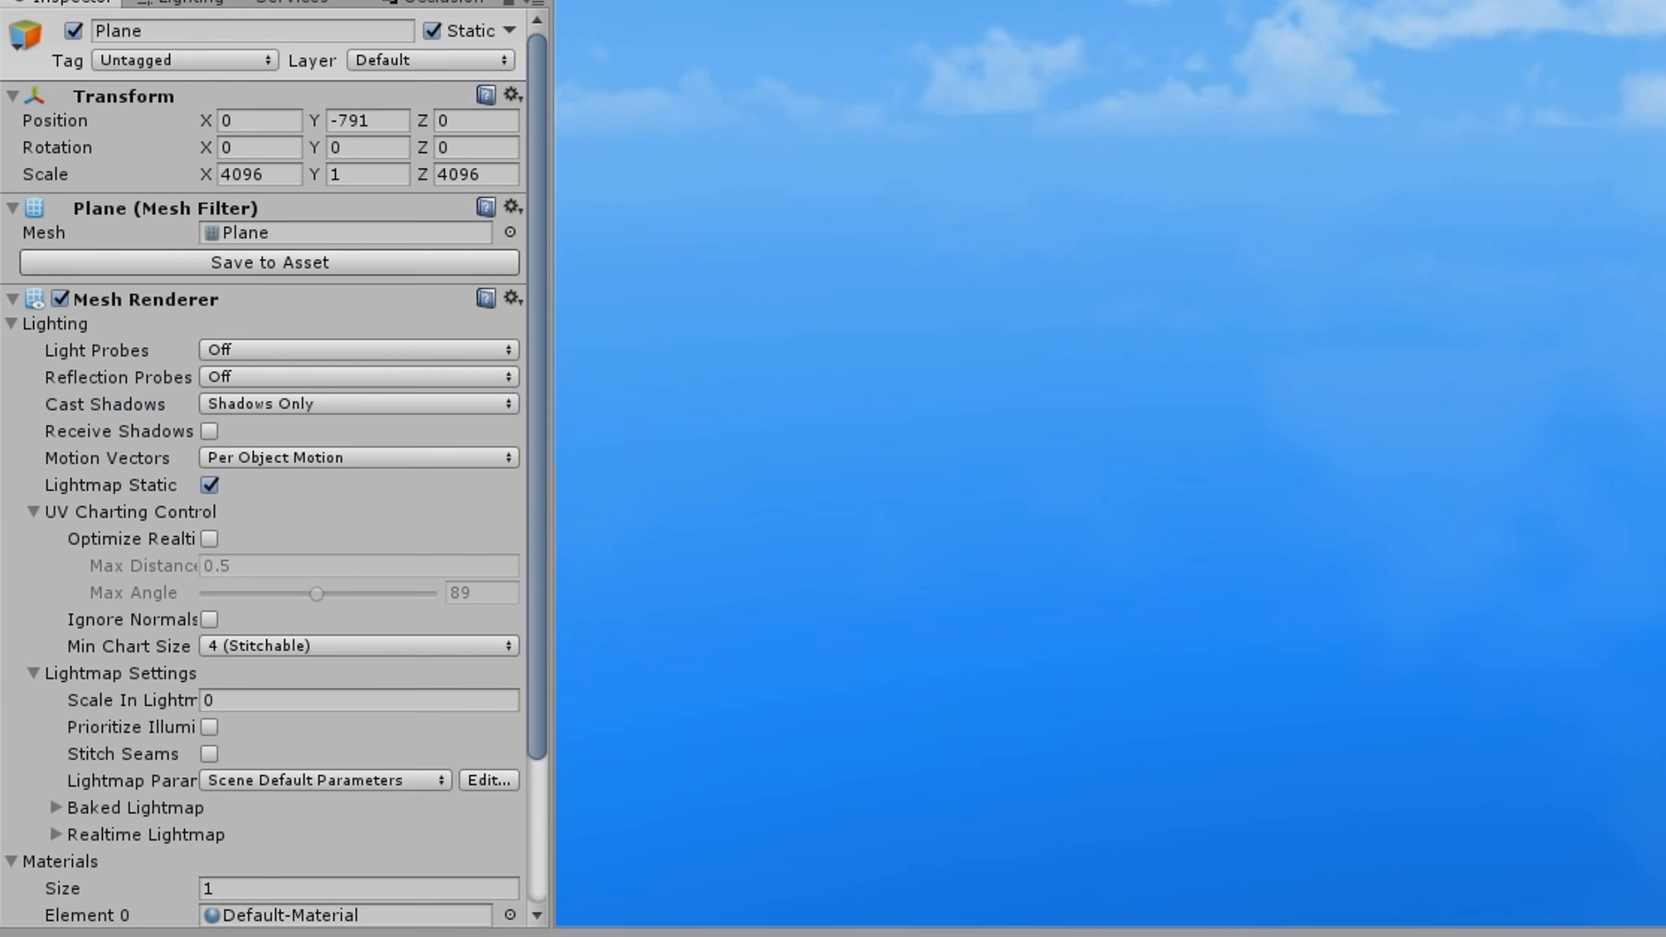
right_click_drag(1055, 276, 1055, 480)
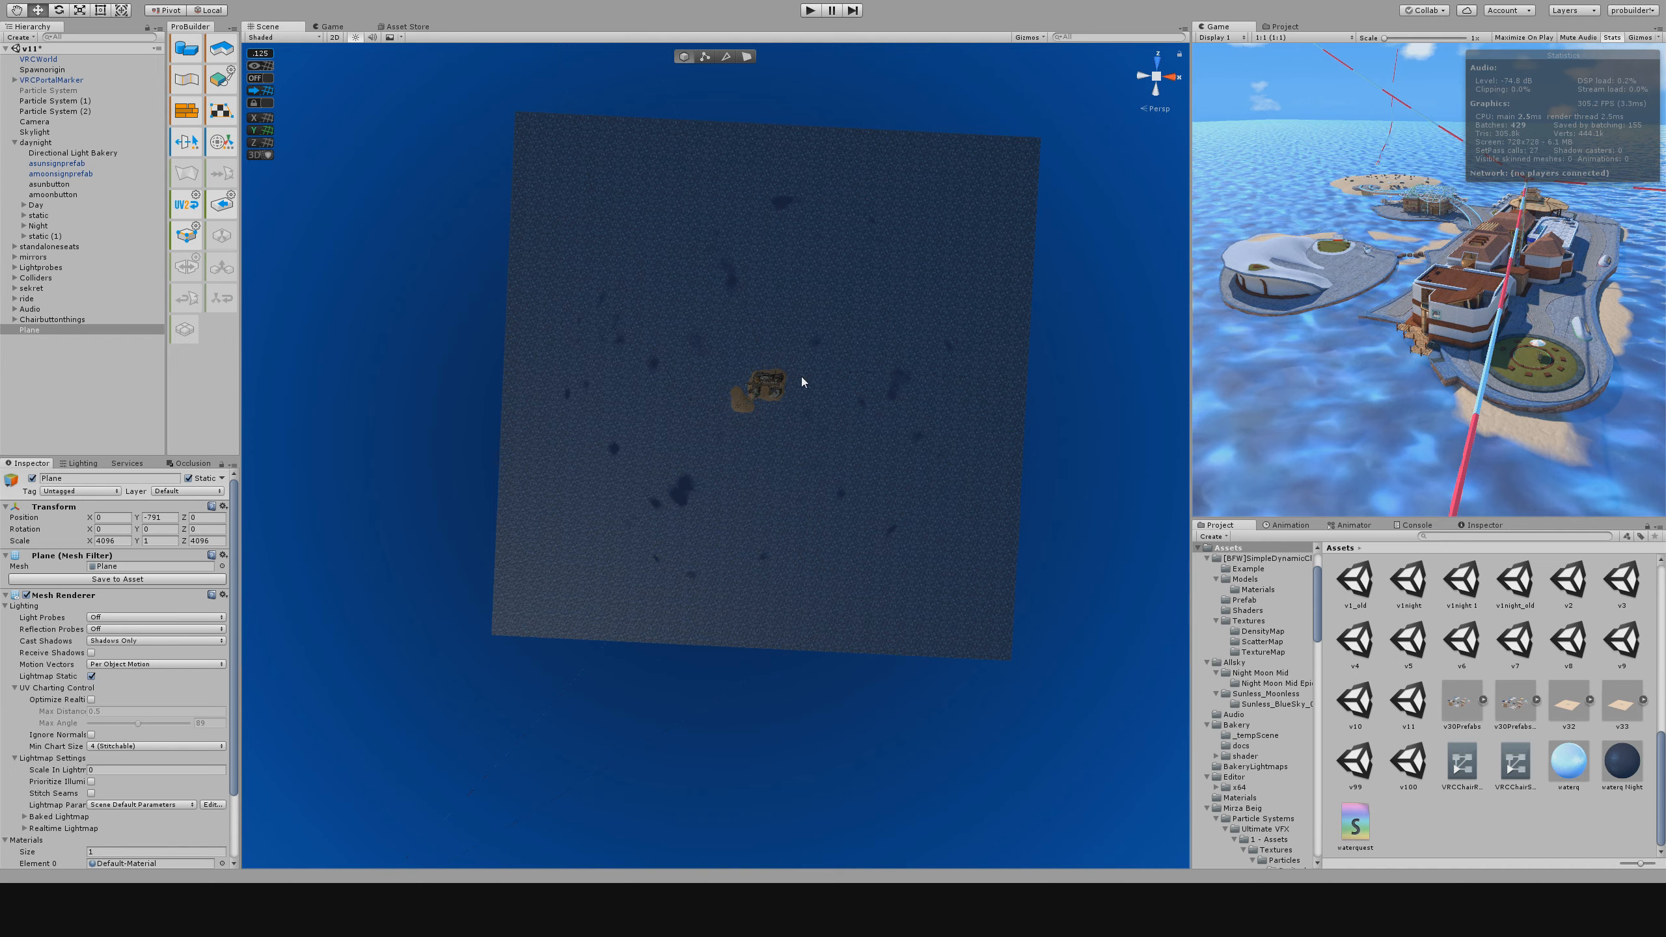
Examine the lowered night island from overhead and up close, including its shoreline, buildings and surrounding water.
right_click_drag(802, 376, 370, 32)
key("w")
key("w")
key("d")
right_click_drag(711, 351, 664, 322)
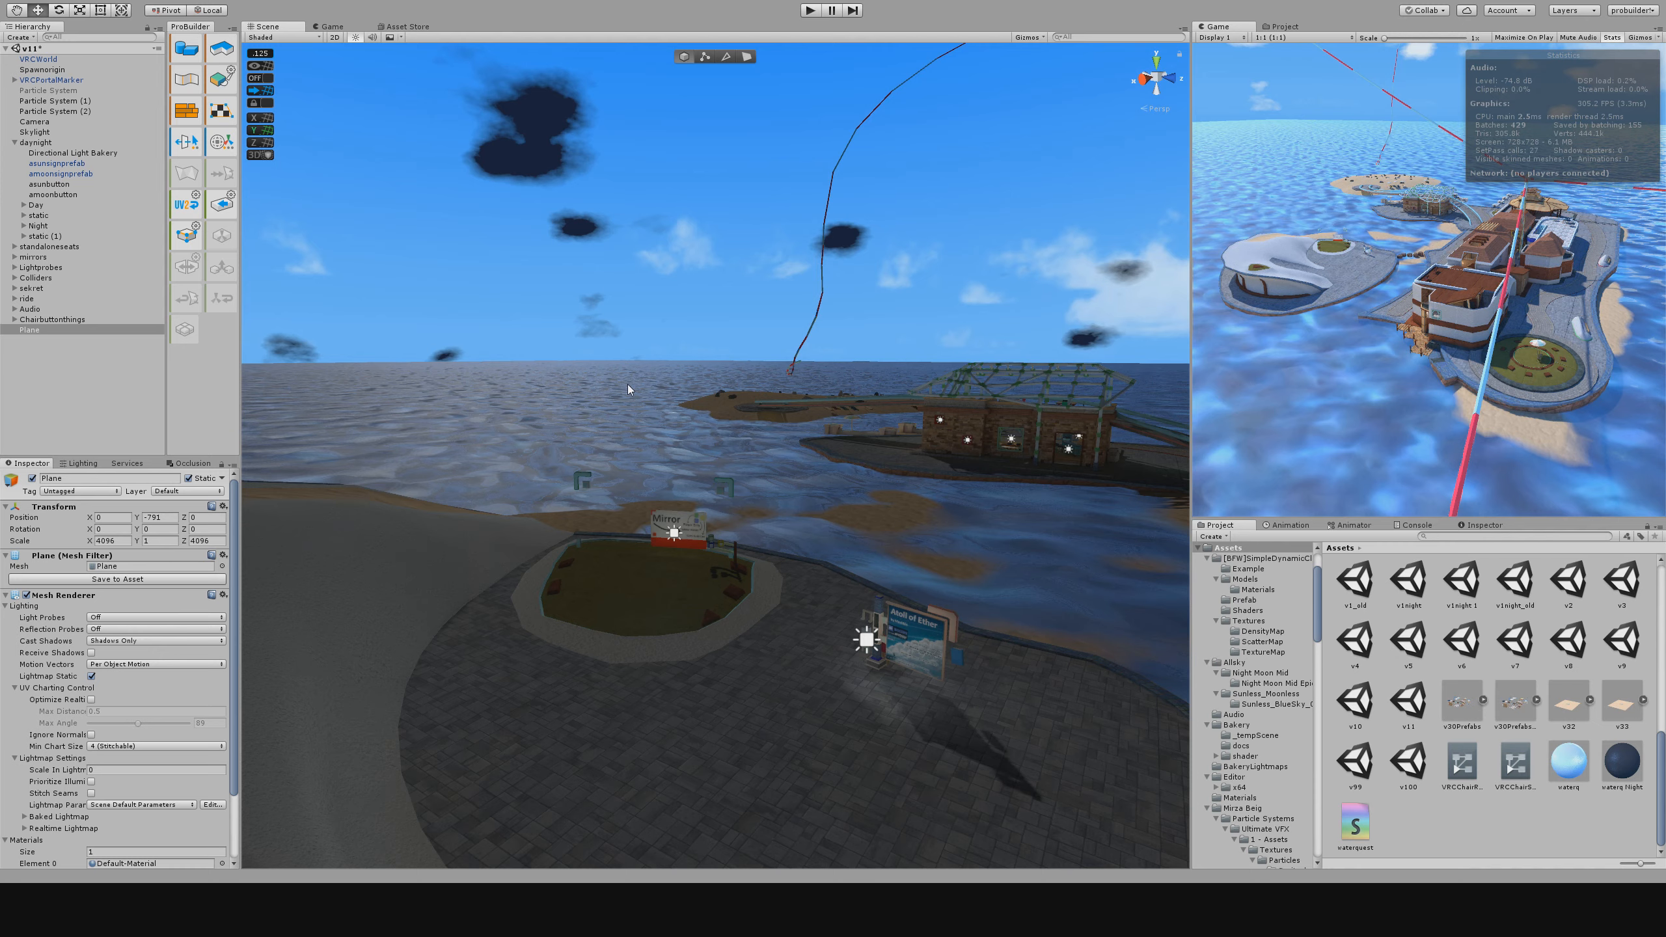
key("d")
right_click_drag(627, 384, 449, 417)
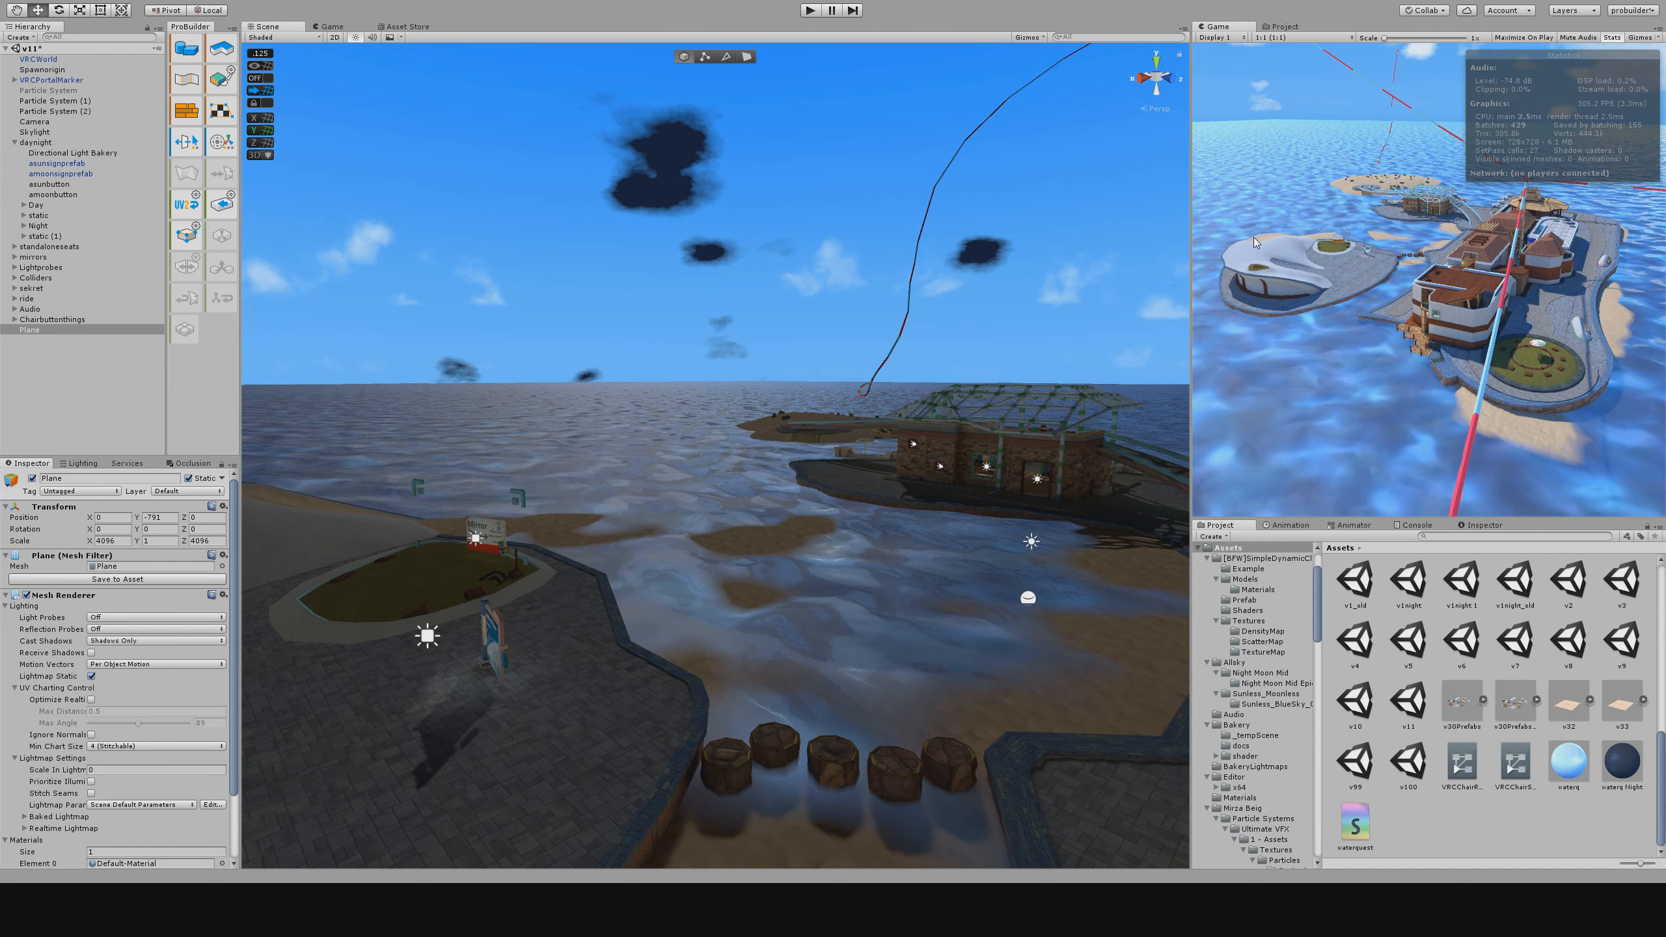
right_click_drag(776, 323, 693, 286)
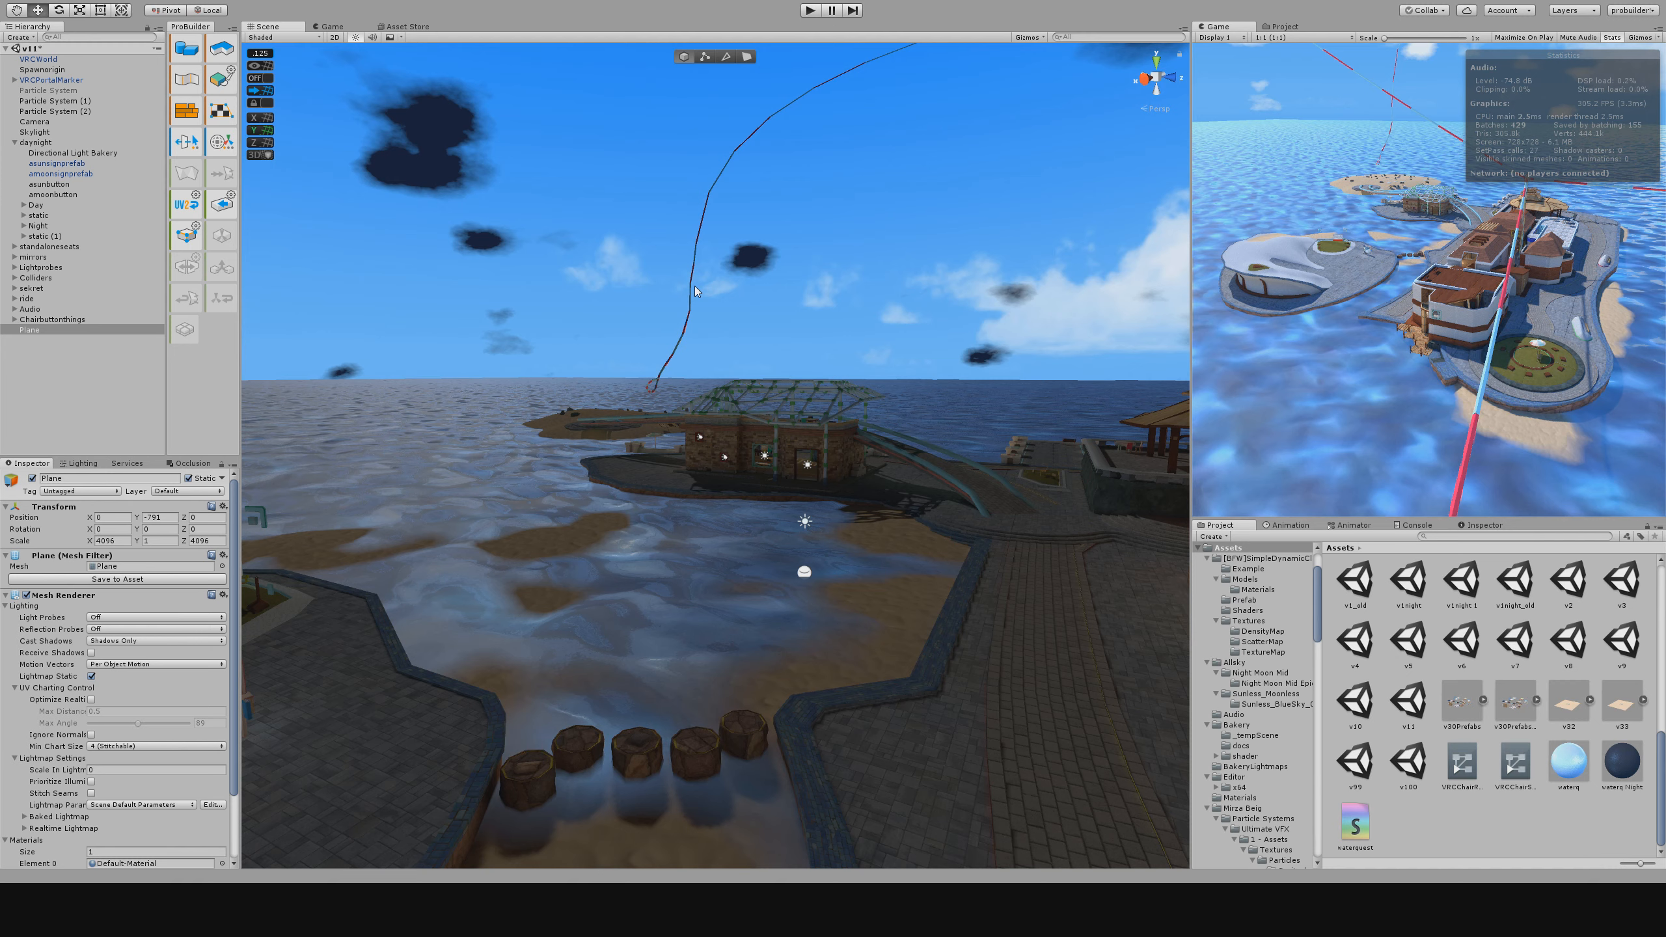
right_click_drag(695, 287, 744, 417)
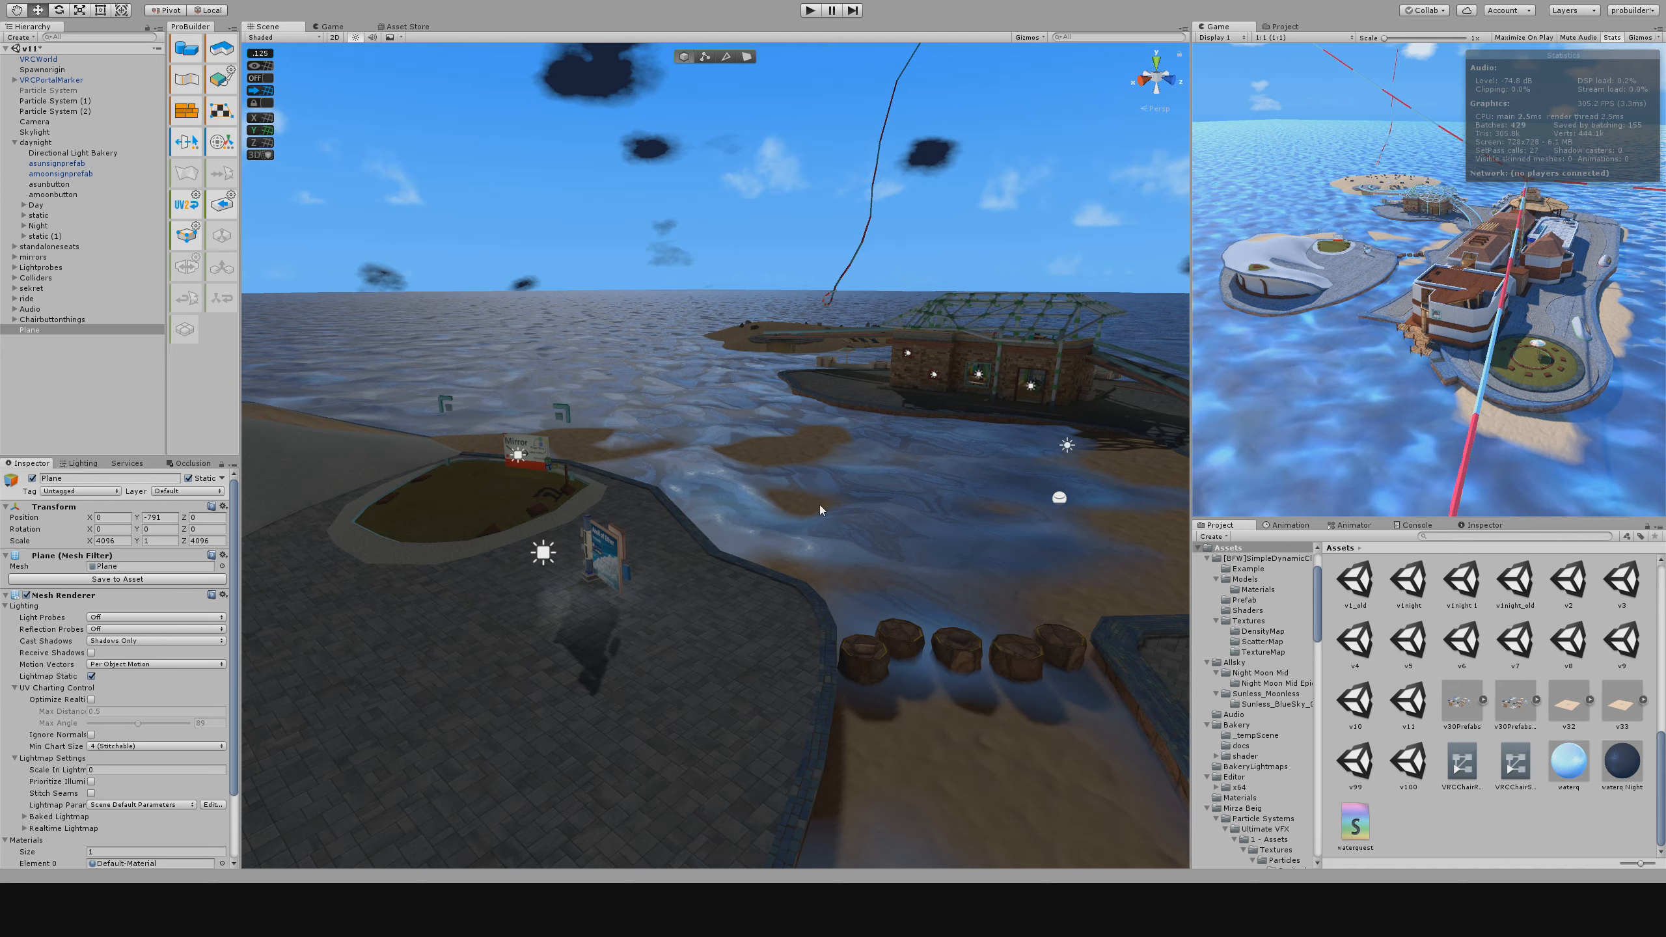
right_click_drag(820, 506, 648, 366)
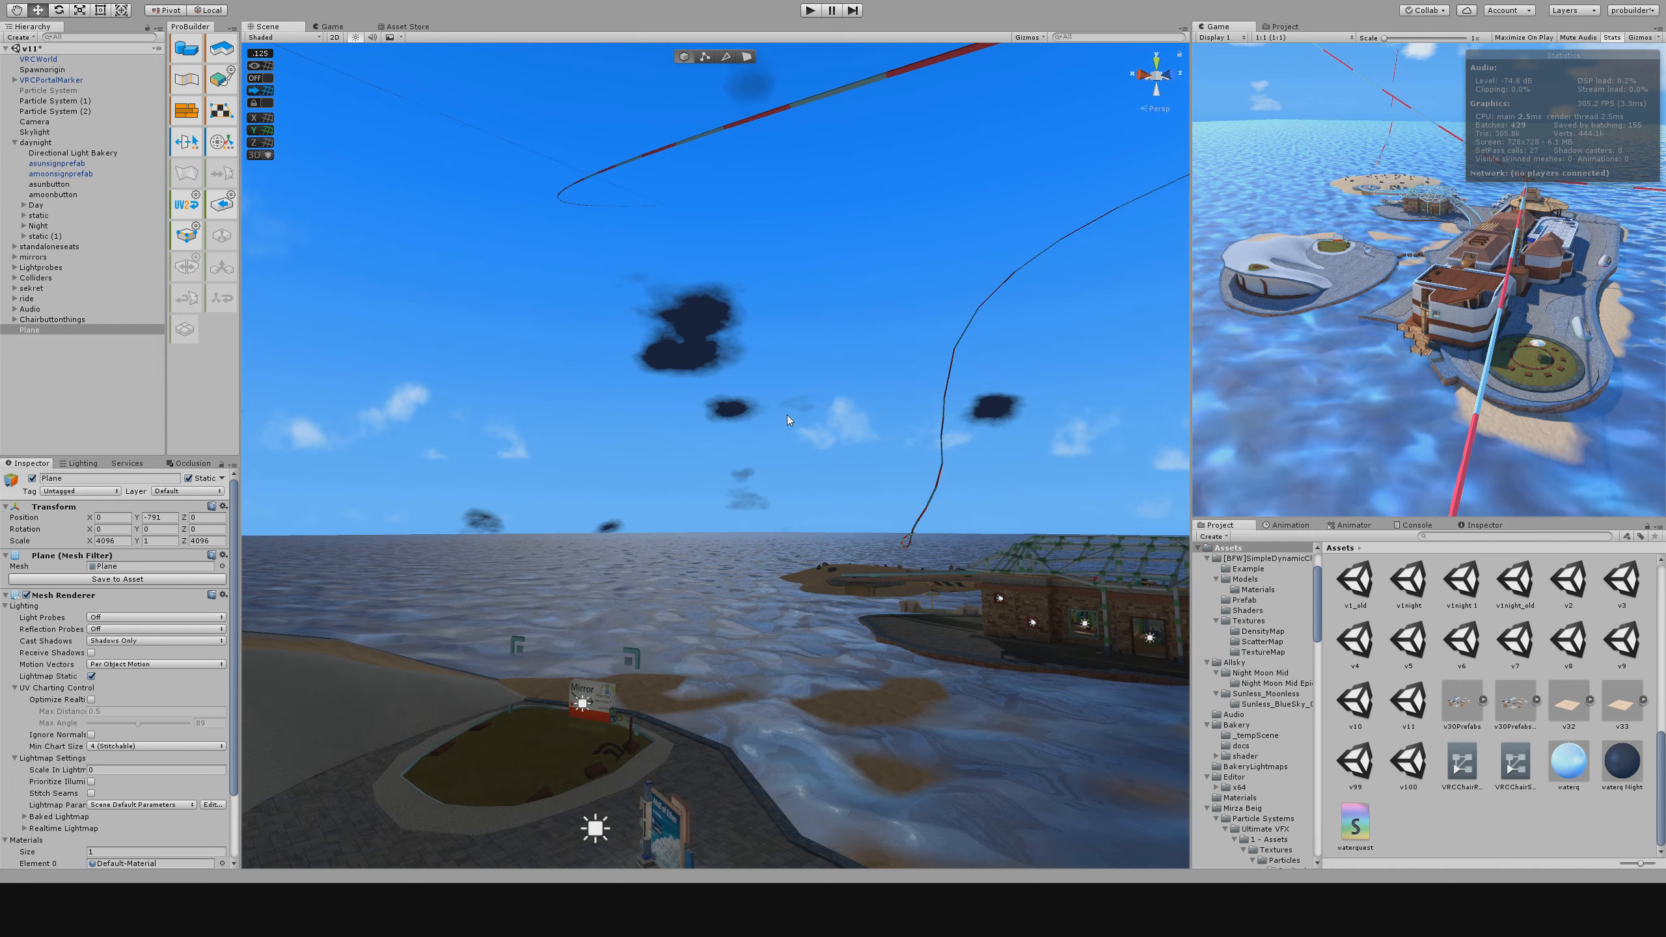
right_click_drag(804, 411, 879, 581)
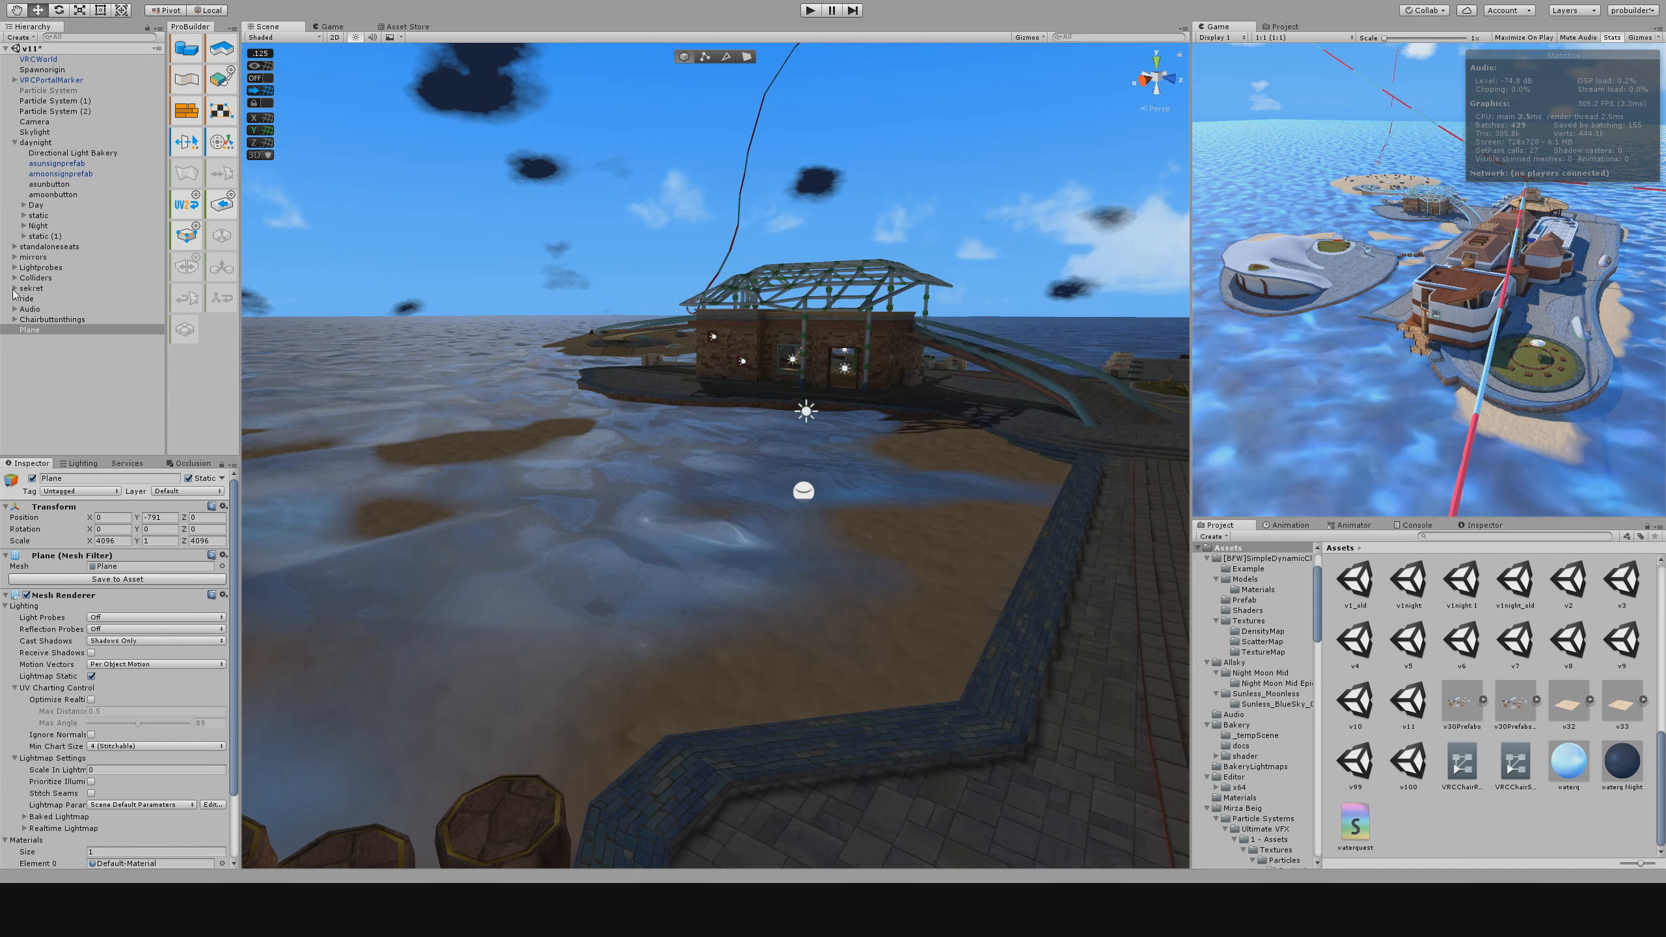
Set the Y position of both Night and static (1) to 0.
left_click(38, 225)
left_click(46, 236, "shift")
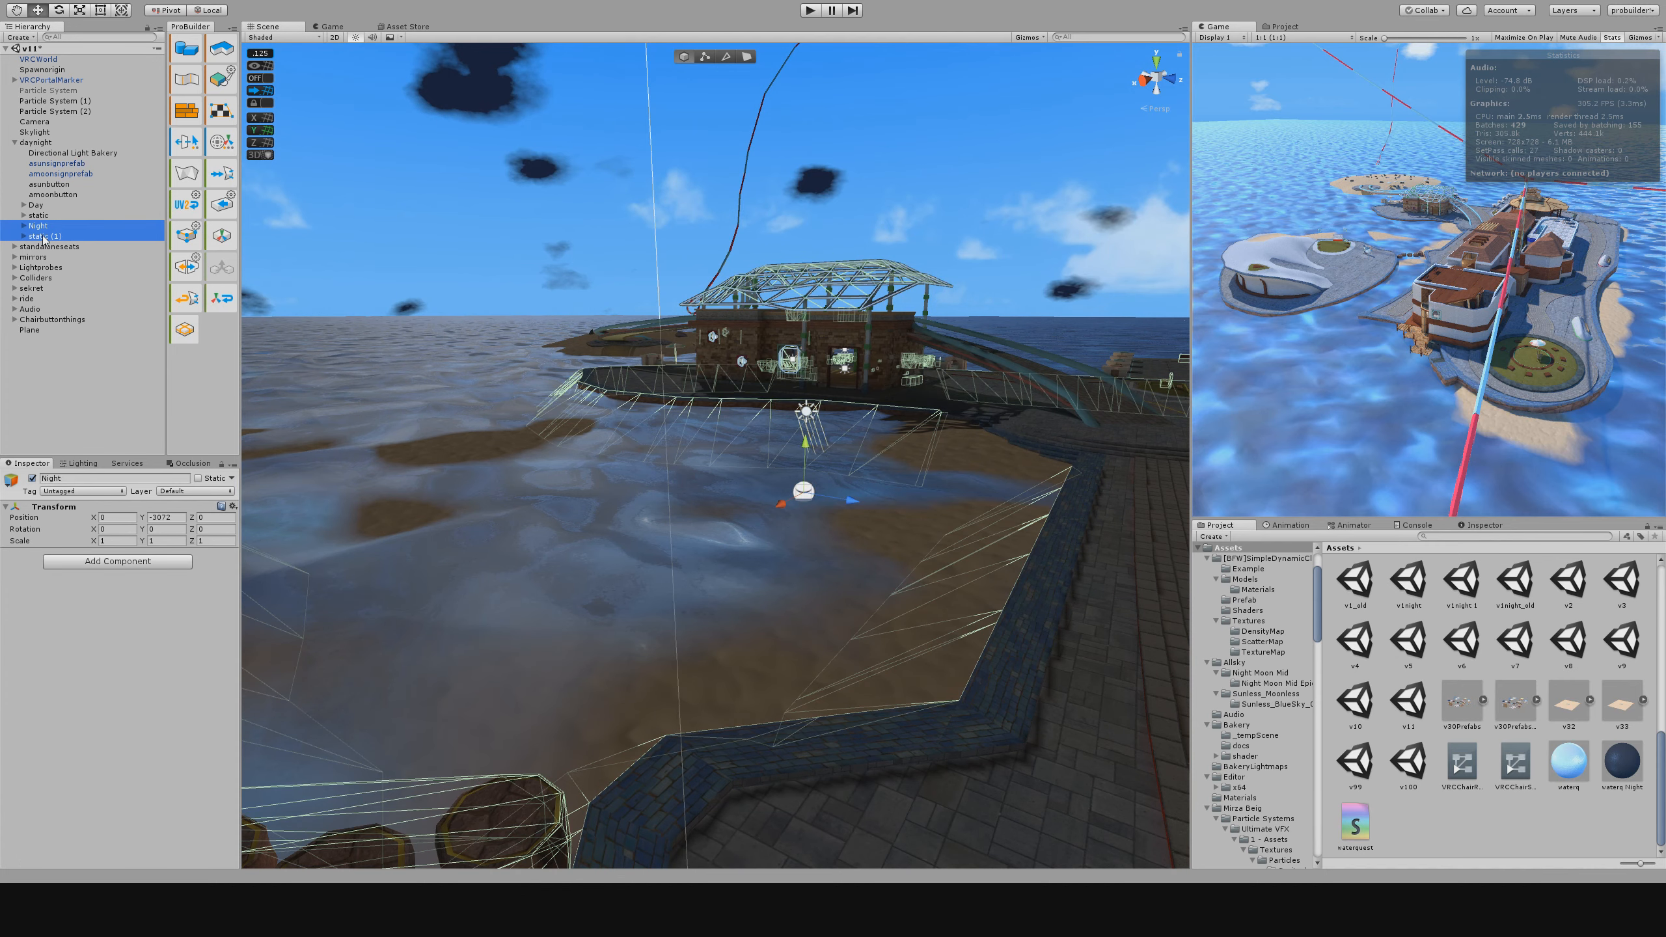
left_click(160, 517)
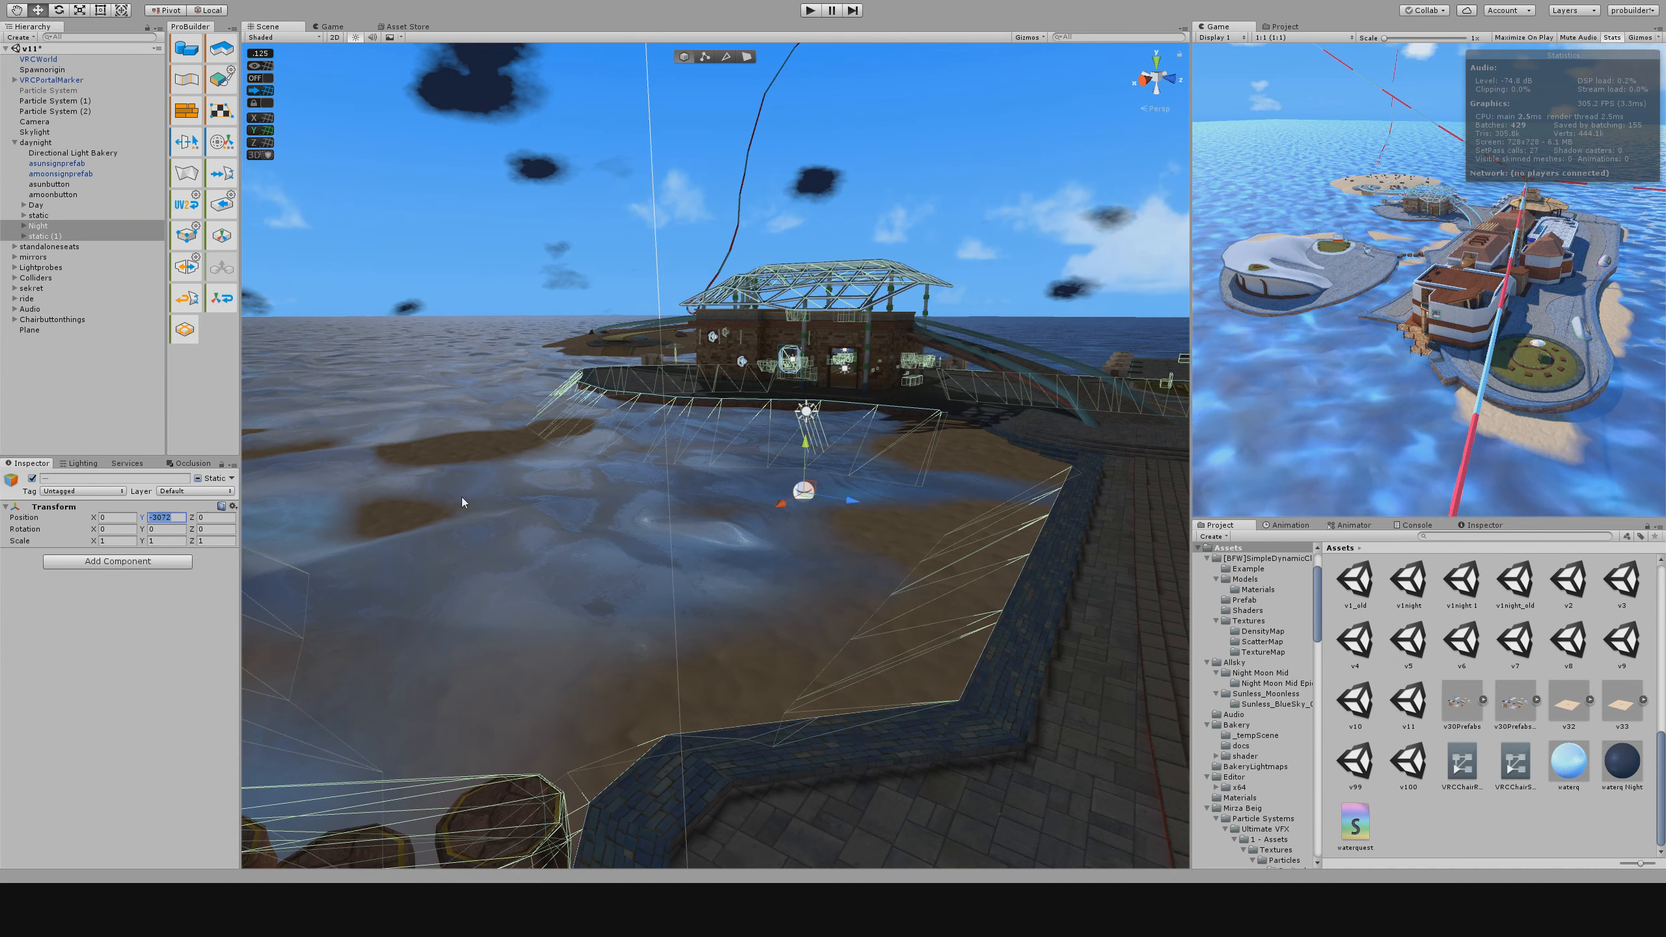
type("0")
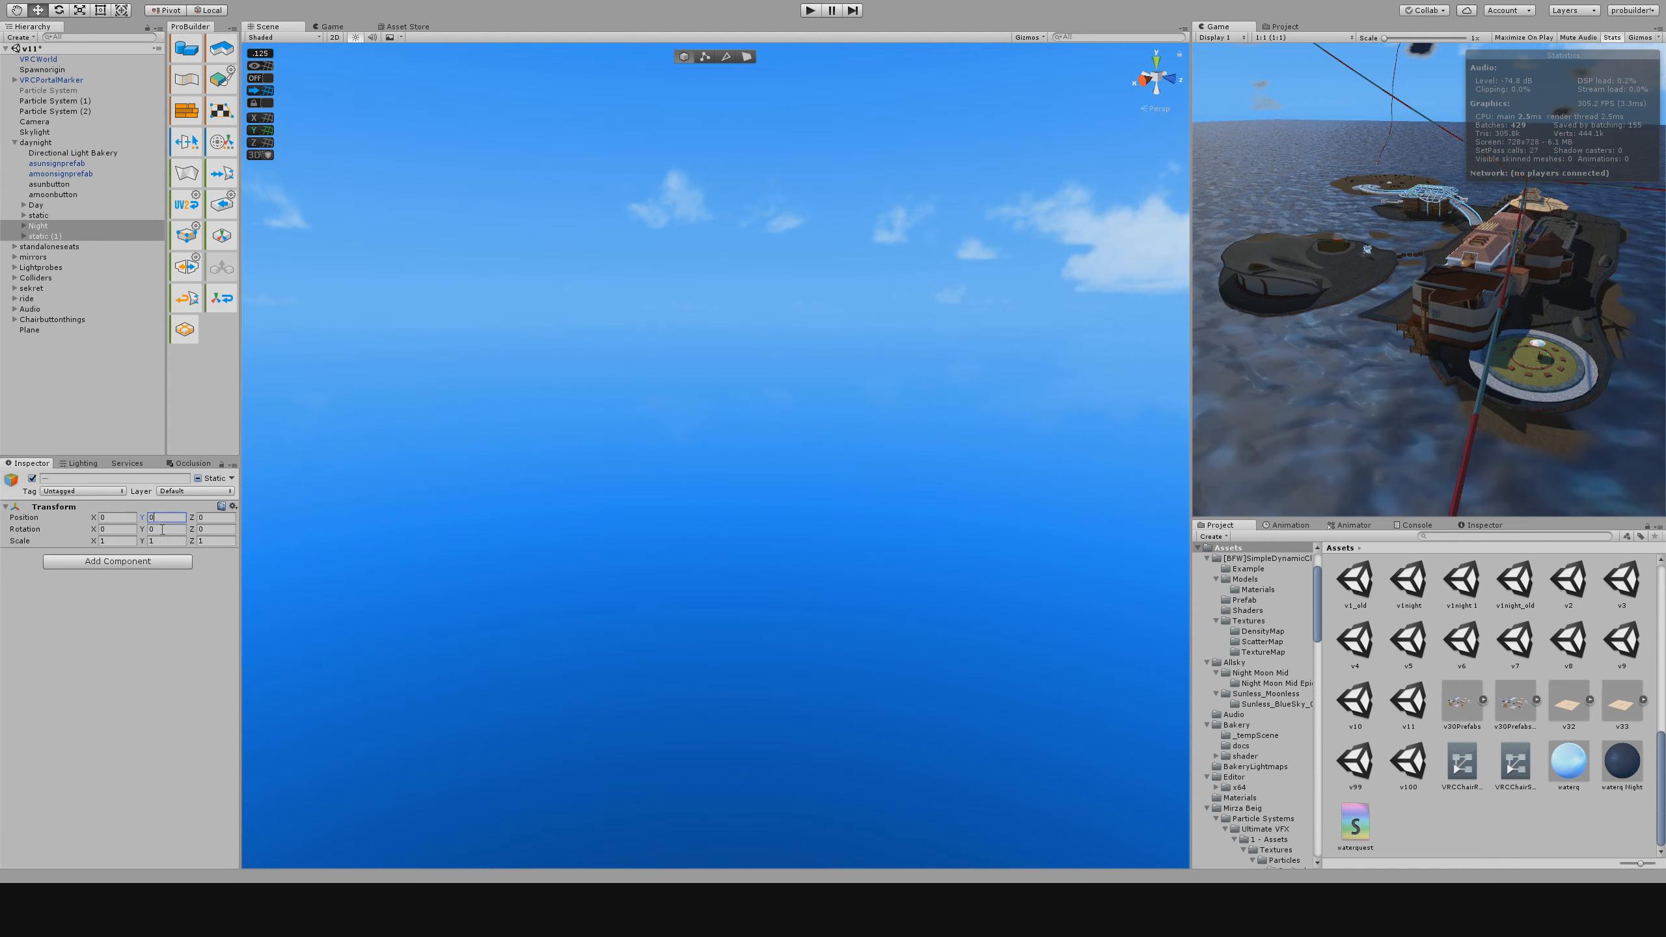
Focus the scene on asunbutton and inspect the components of the parent daynight object.
double_click(56, 186)
key("s")
right_click_drag(717, 411, 593, 343)
key("w")
left_click(74, 166)
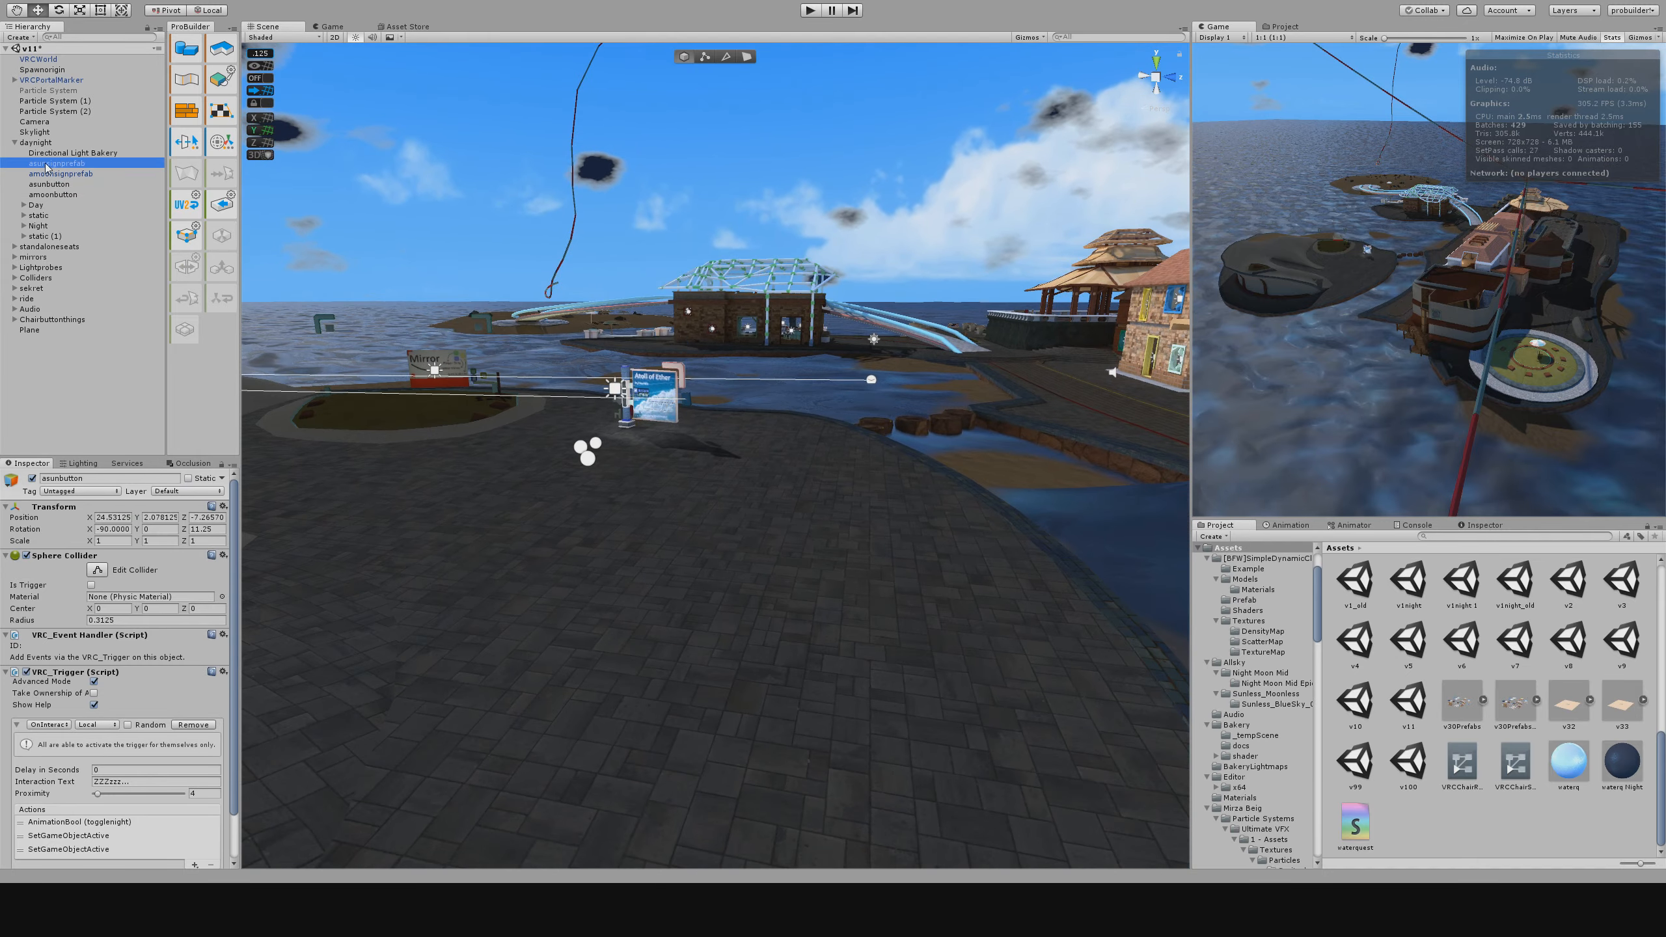
left_click(30, 142)
key("w")
right_click_drag(662, 394, 677, 395)
key("s")
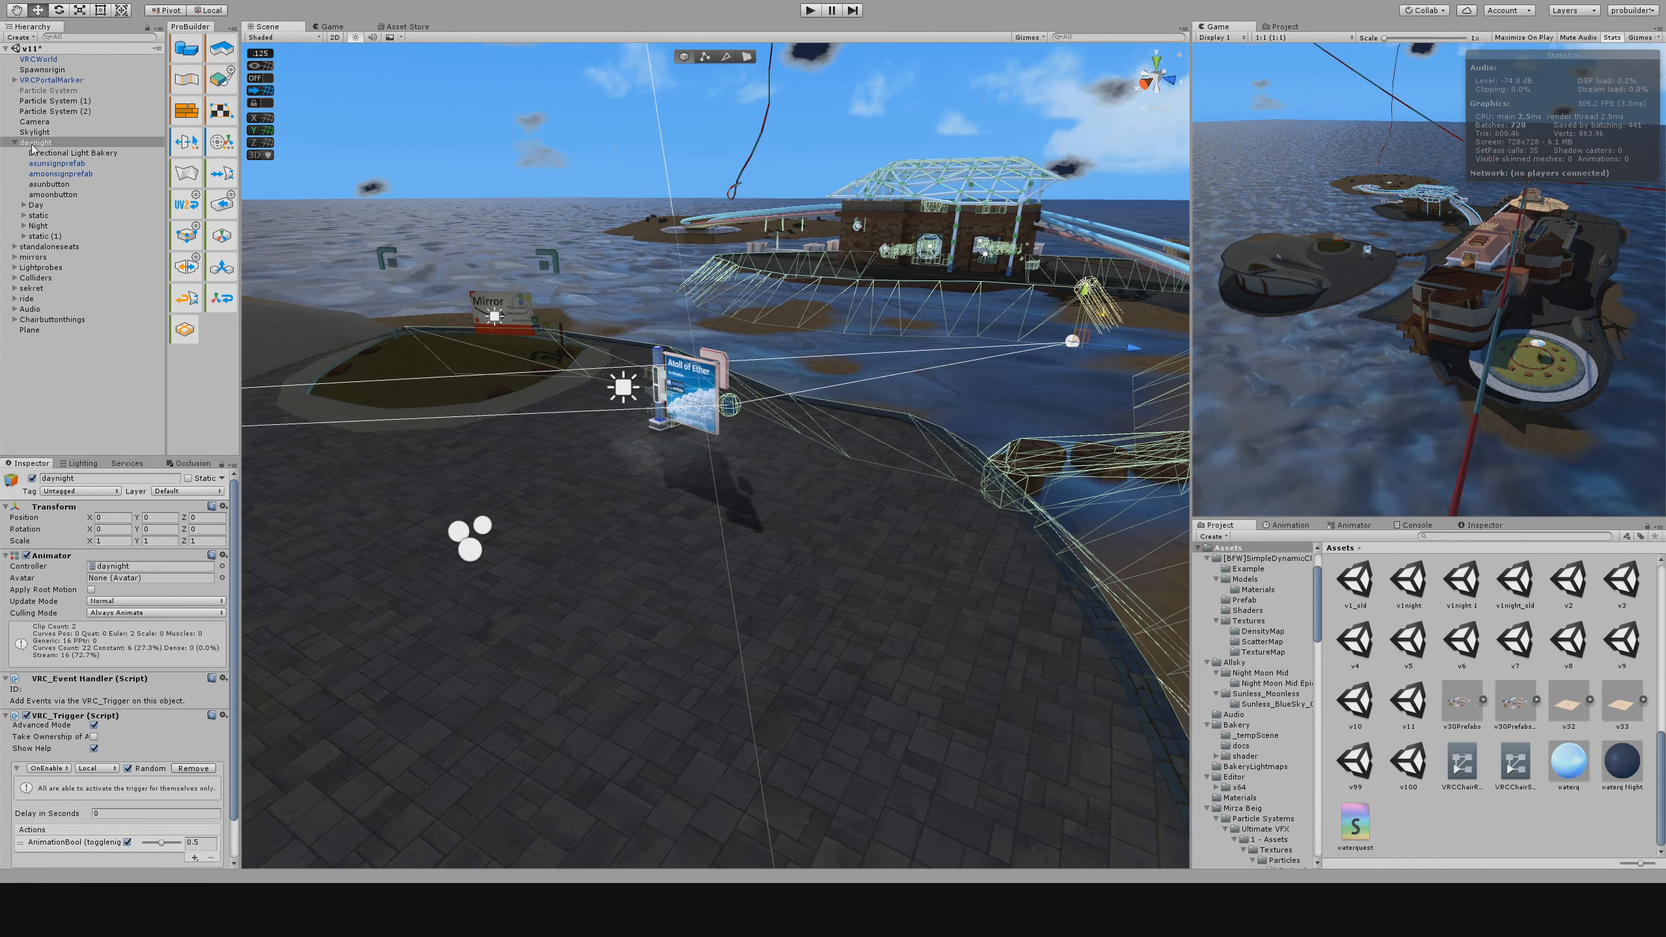
Check the Day, static and static (1) groups inside daynight.
left_click(41, 195)
left_click(49, 215)
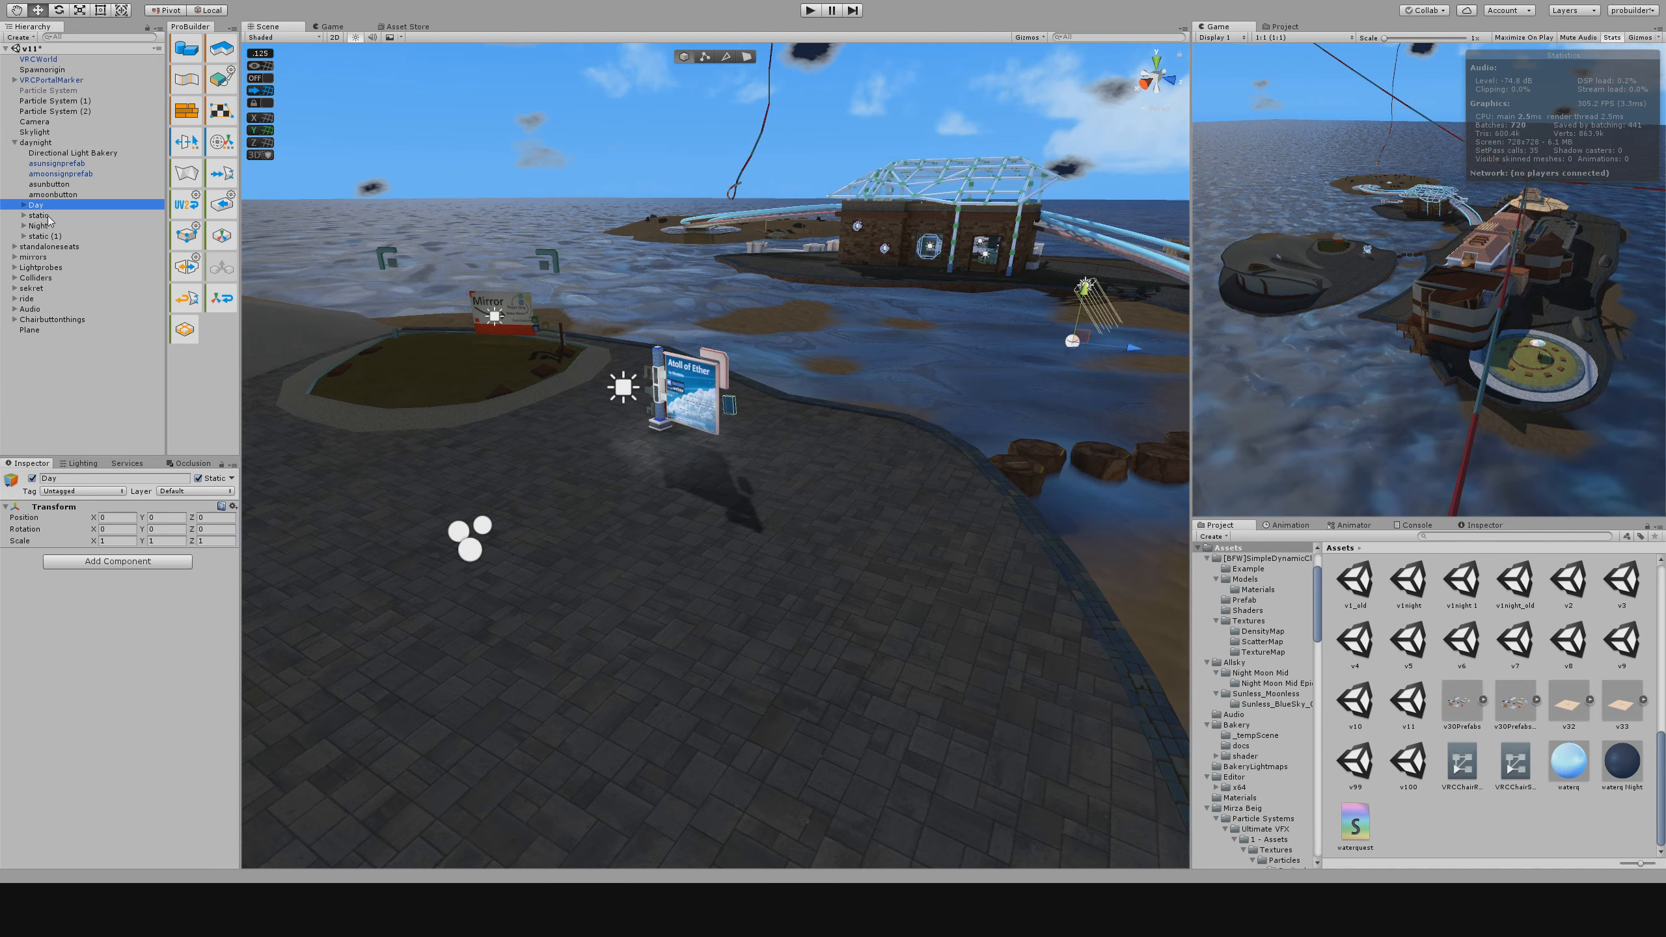
left_click(58, 237)
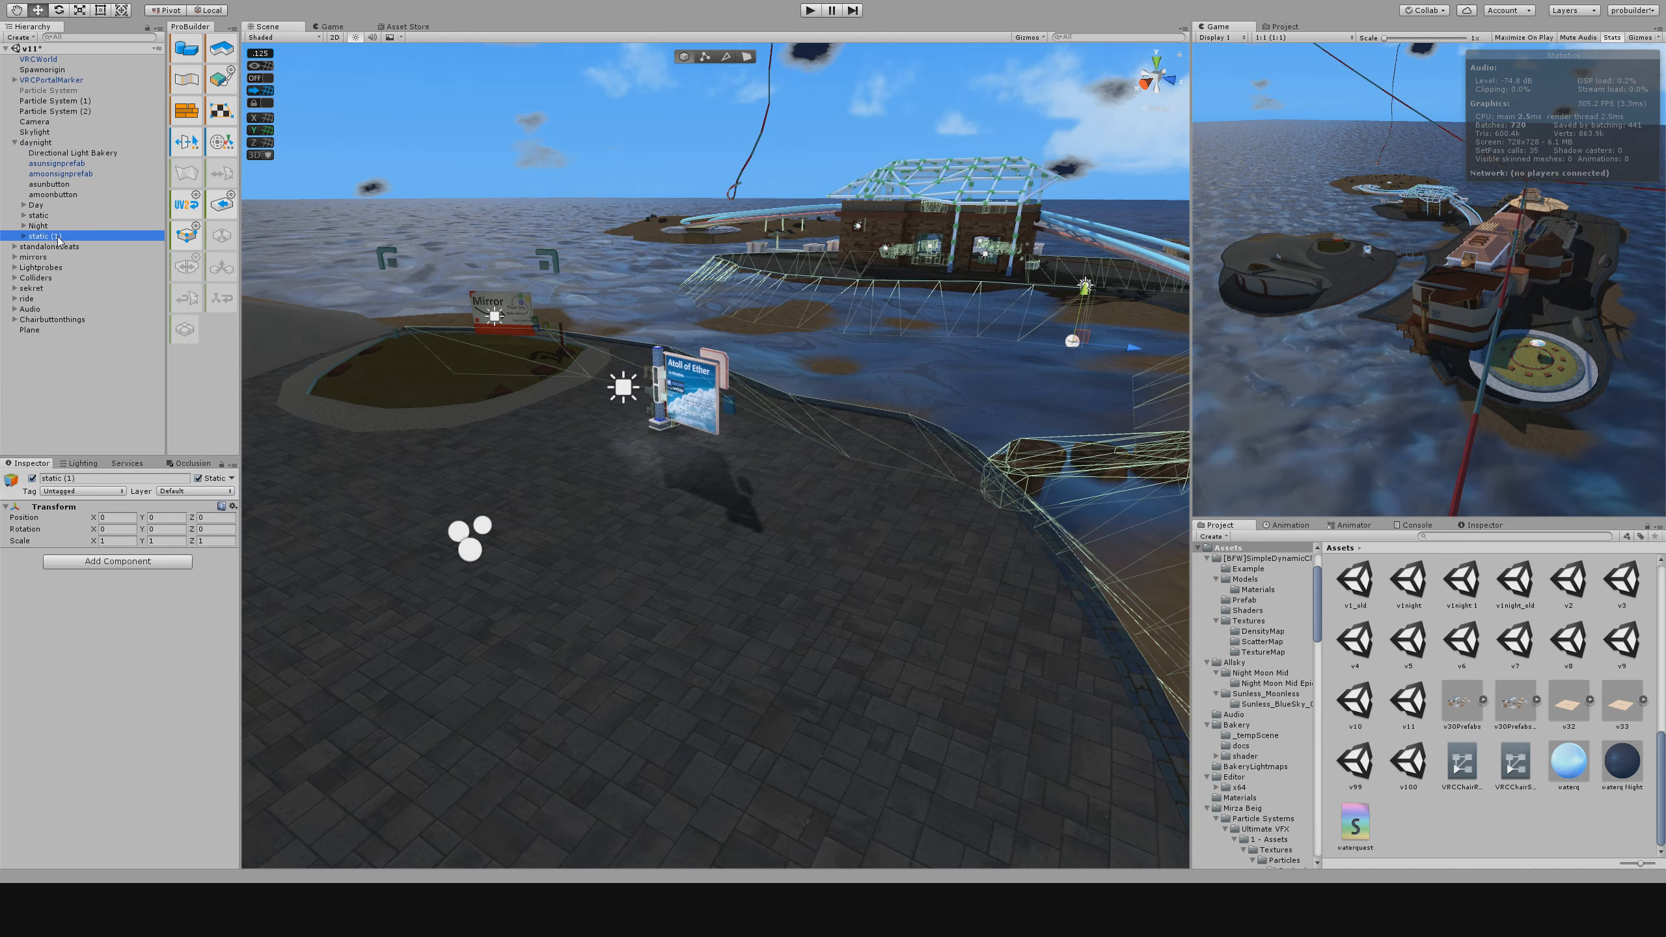
Inspect the "Press to start the Day" sign and the sun and moon sign prefabs and buttons inside daynight.
right_click_drag(619, 374, 662, 348)
key("s")
key("w")
right_click_drag(554, 221, 839, 357)
right_click_drag(777, 399, 774, 394)
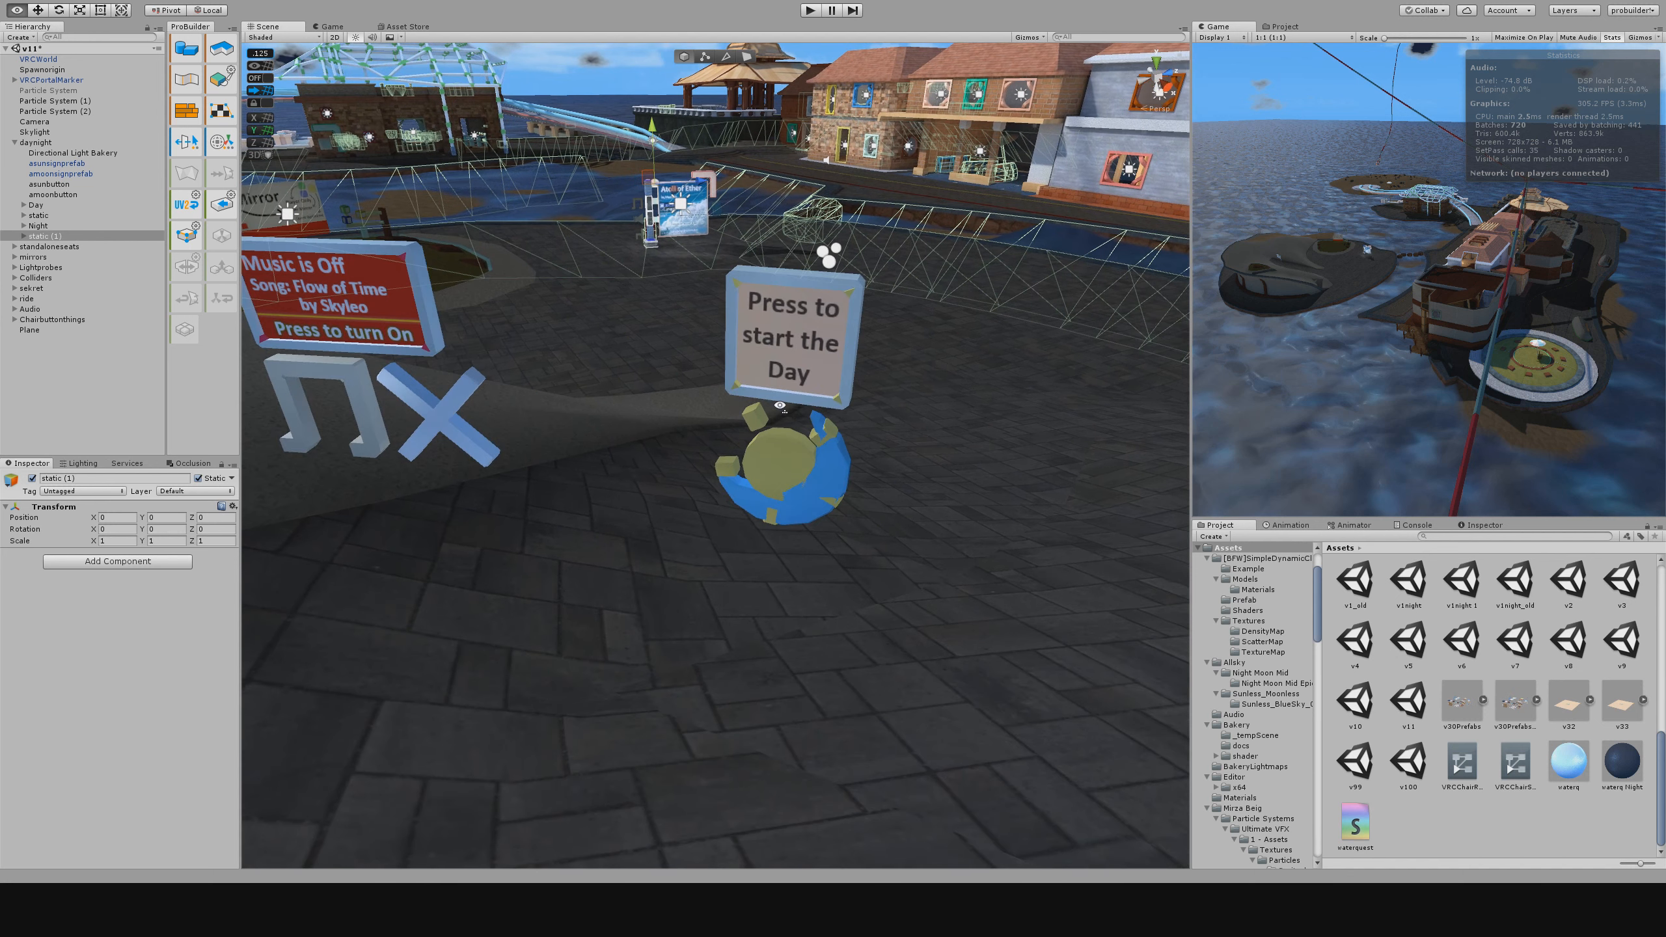
left_click(58, 163)
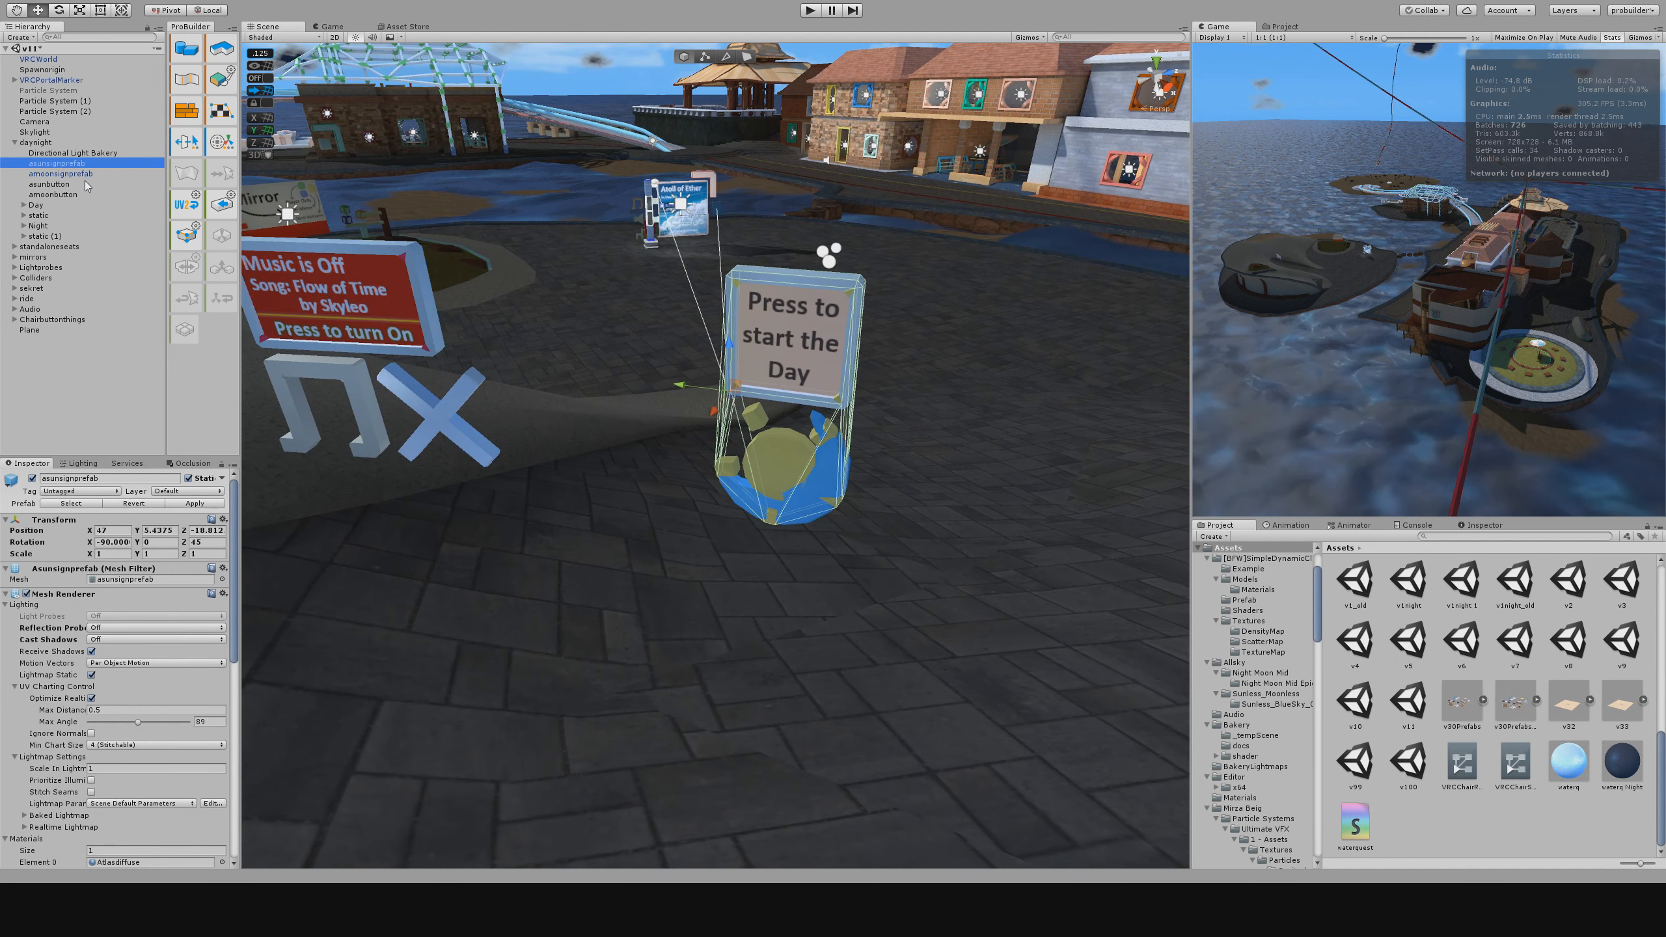
left_click(87, 175)
left_click(82, 184)
left_click(77, 195)
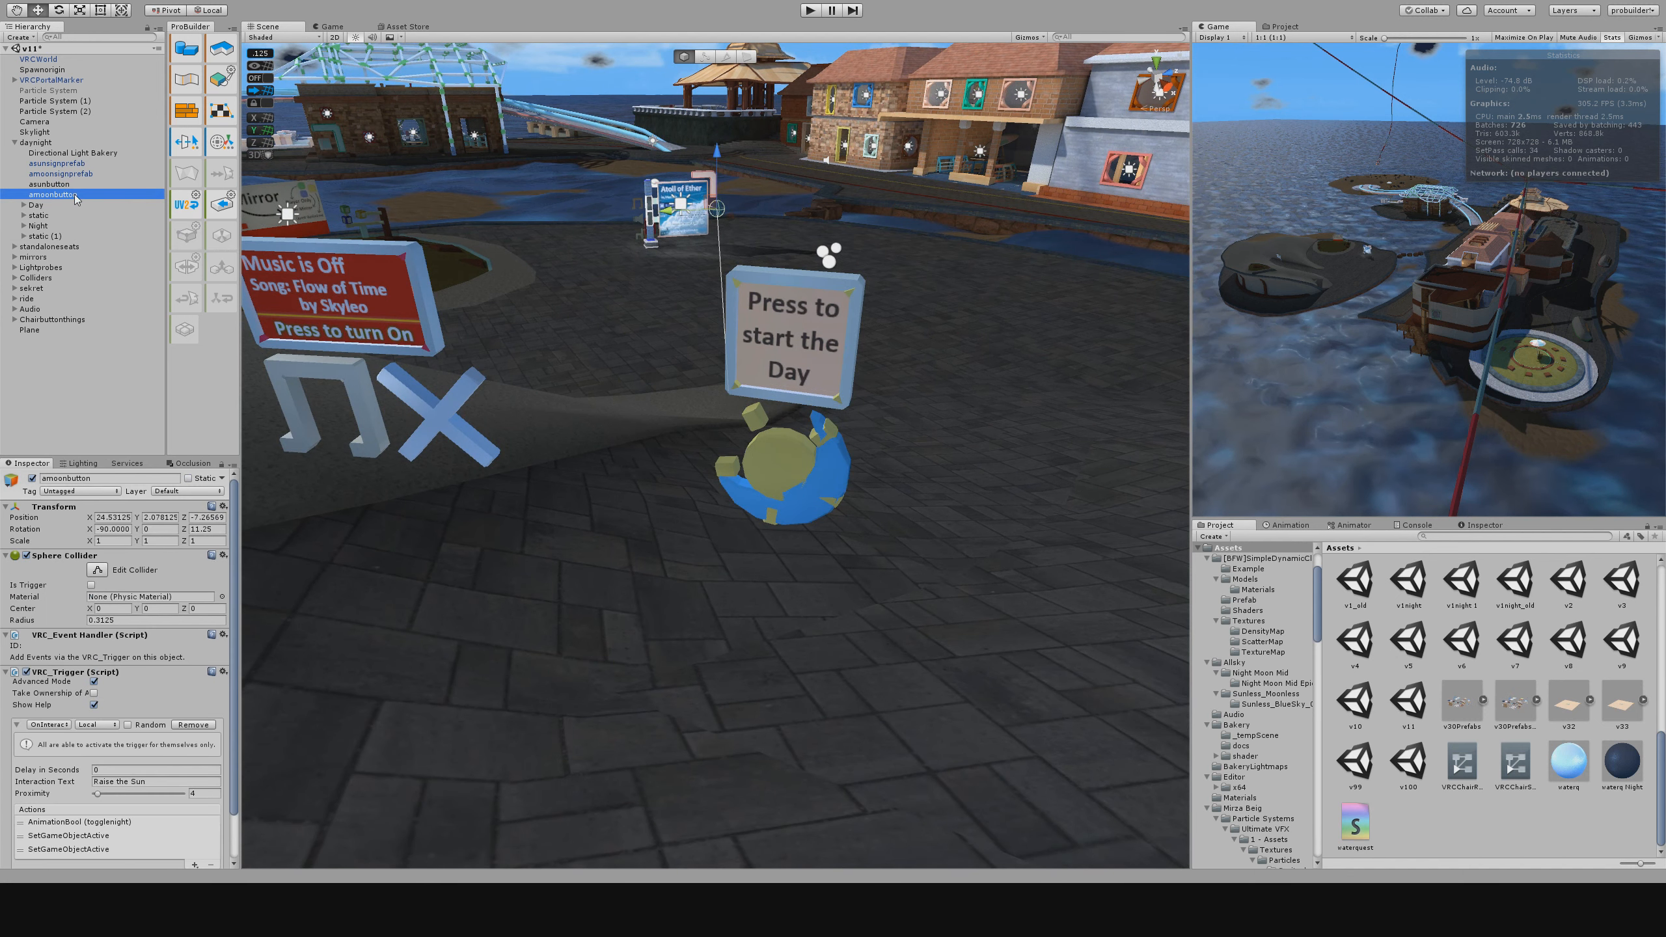
left_click(85, 186)
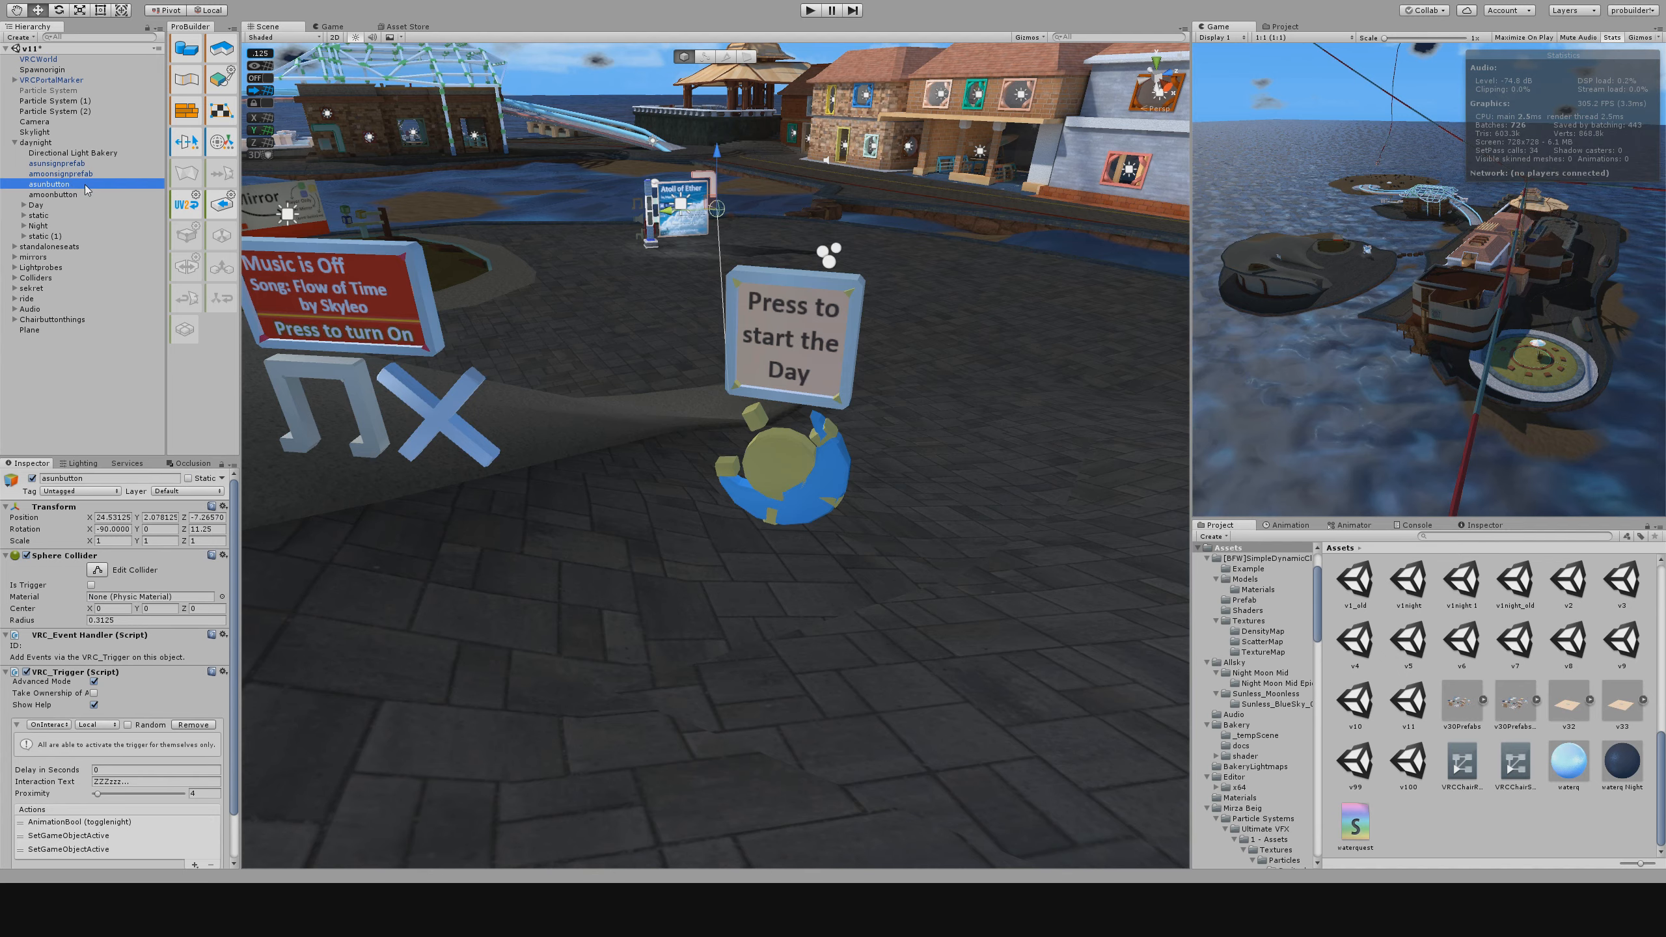
Inspect Directional Light Bakery and the daynight object's Animator and trigger settings.
right_click_drag(685, 361, 586, 325)
key("d")
key("w")
key("s")
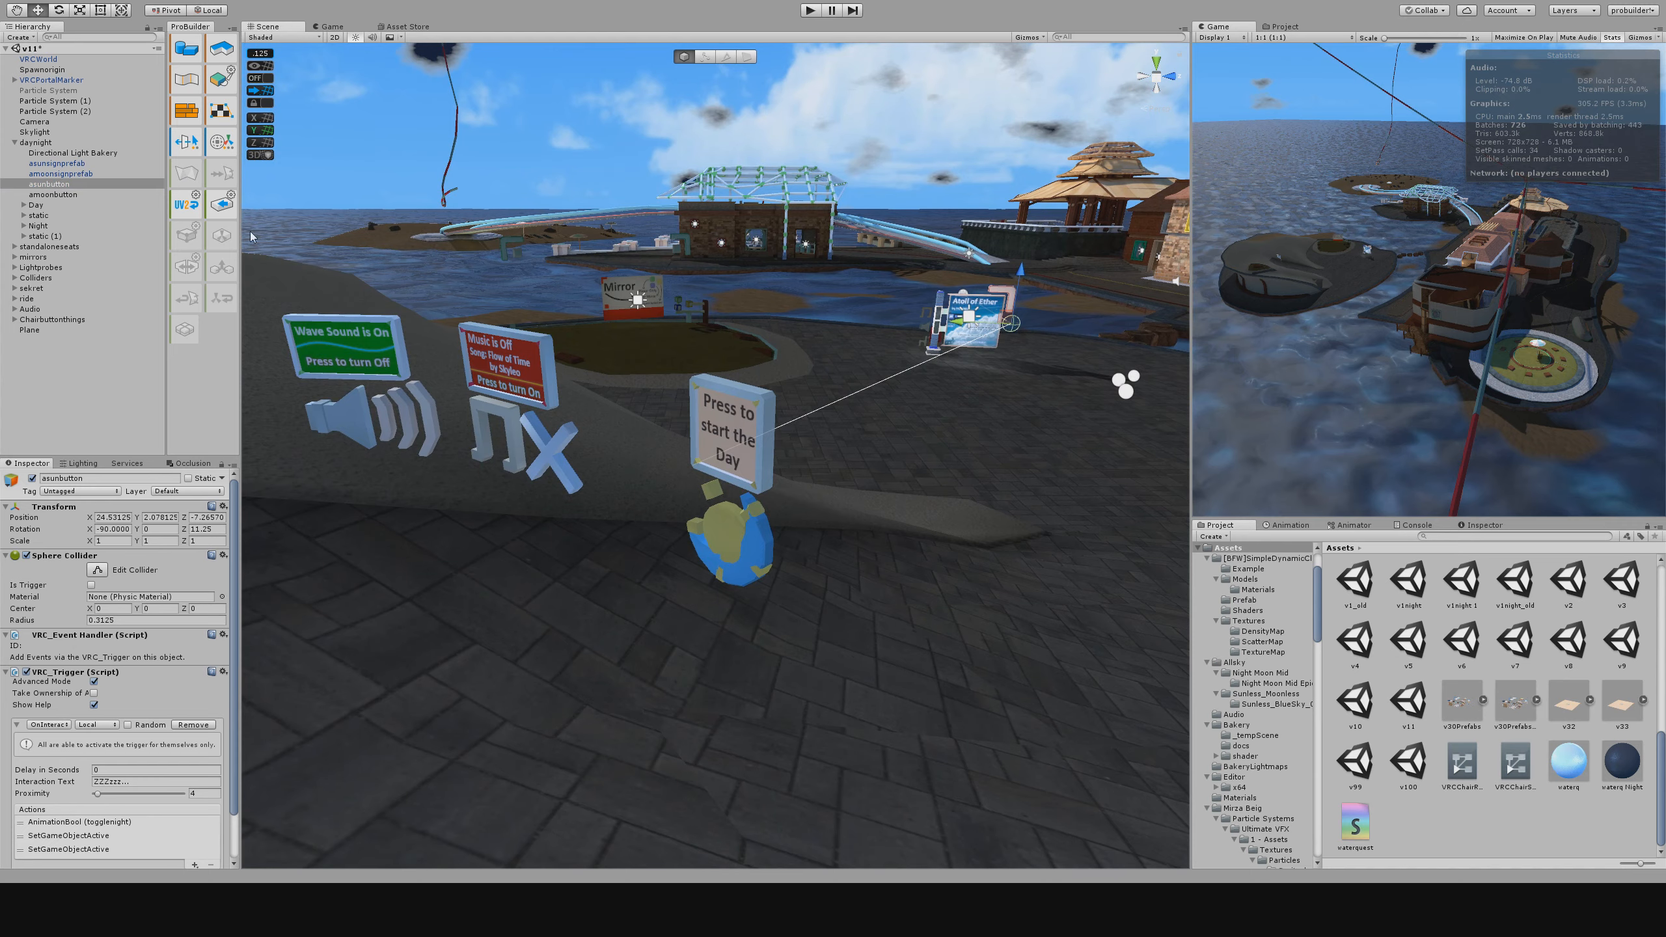
left_click(39, 152)
left_click(35, 143)
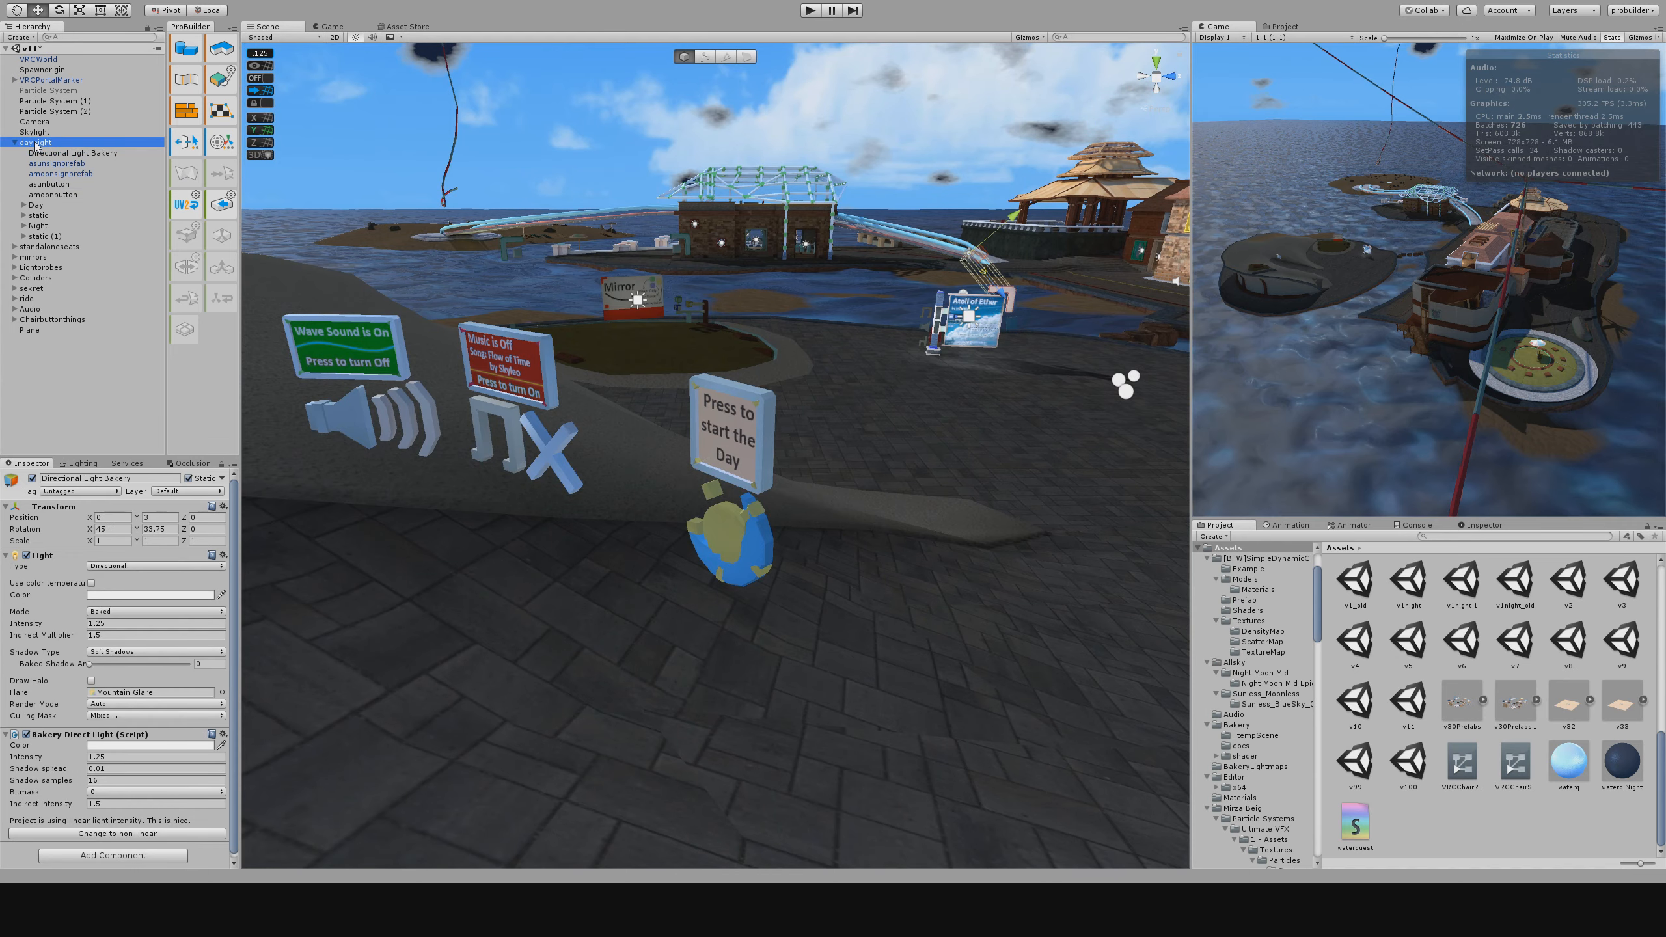
right_click_drag(695, 426, 595, 413)
key("w")
key("d")
key("s")
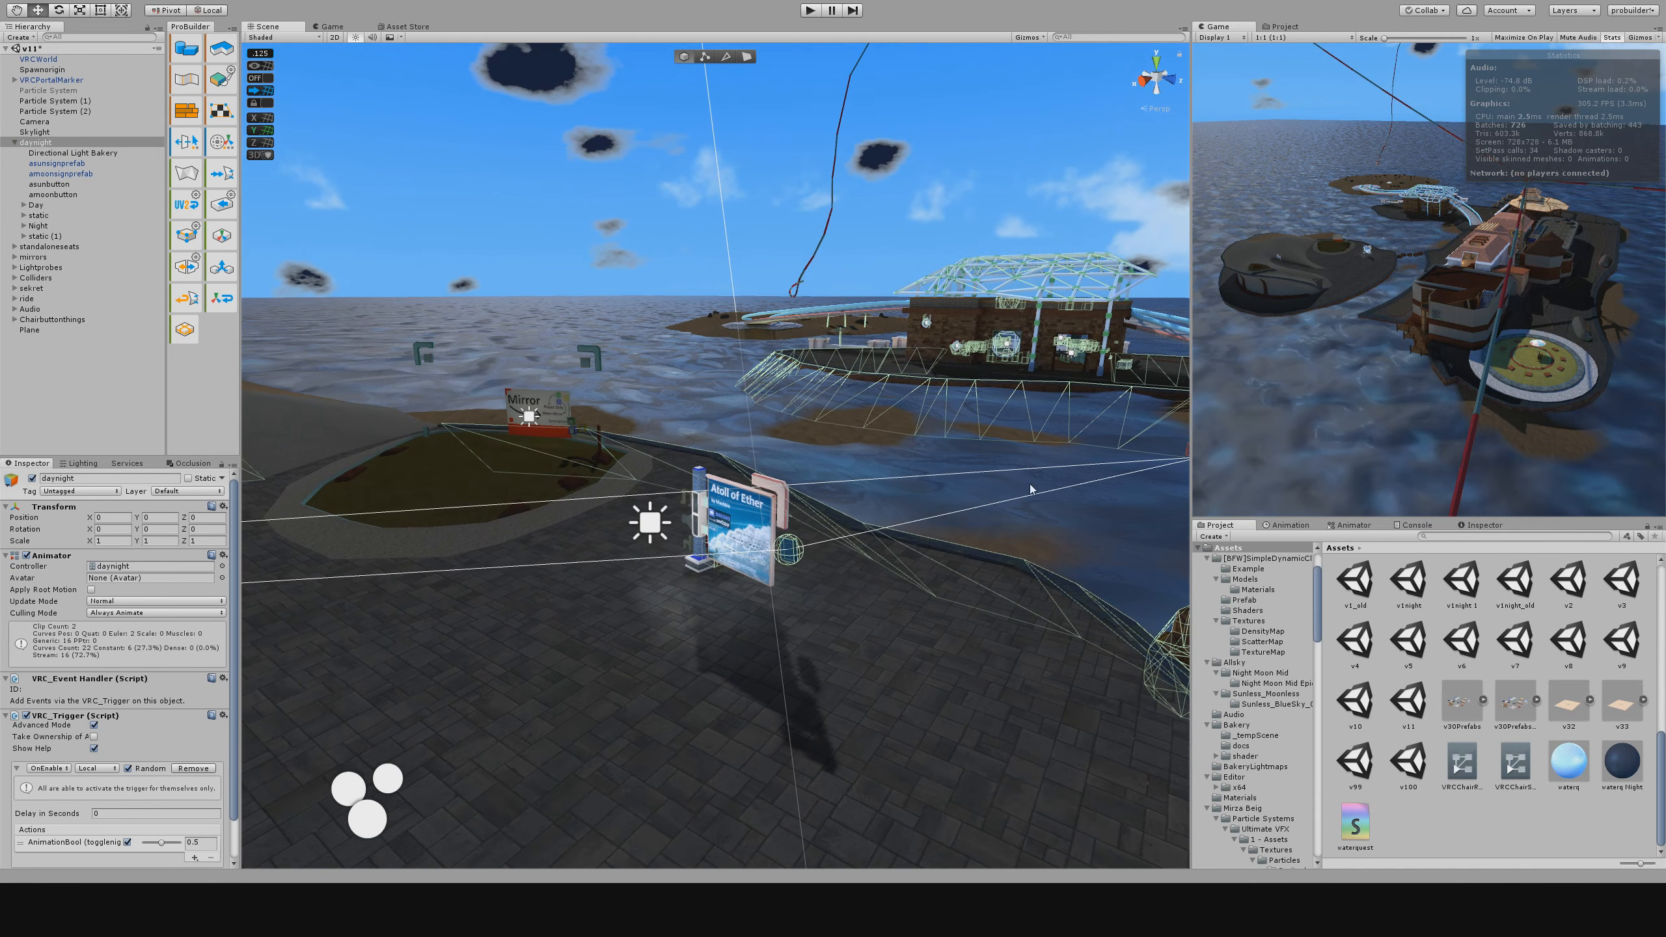
Locate the night animation clip in the Assets folder and view its settings.
left_click(105, 395)
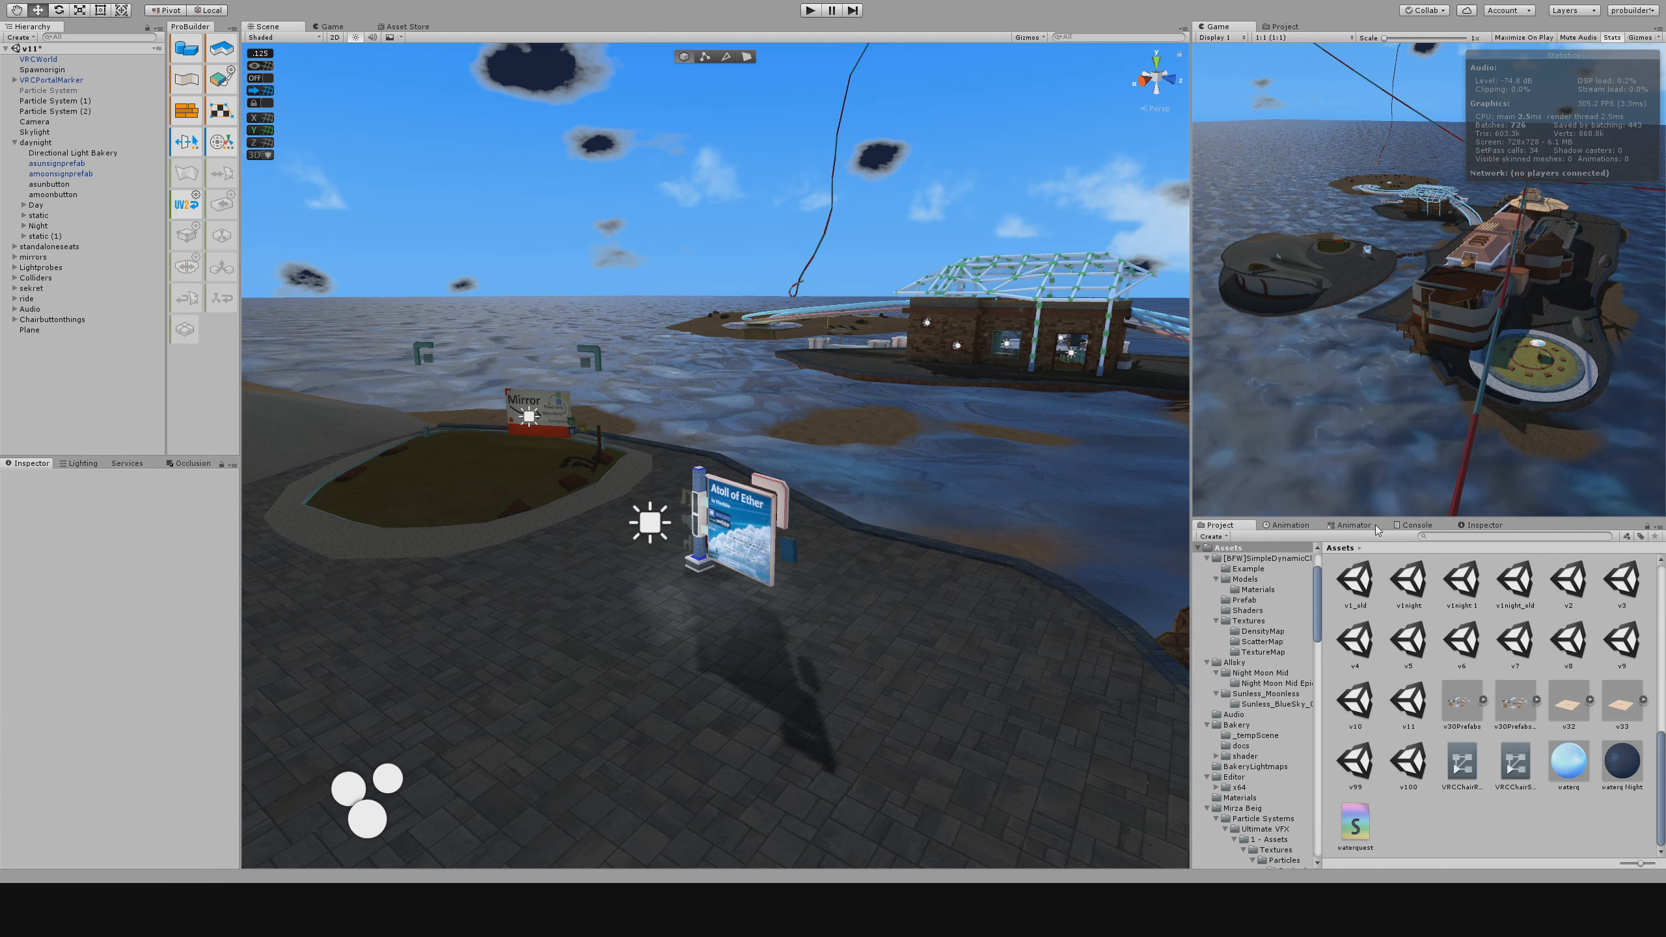
left_click(1462, 761)
scroll(1255, 616, "up", 2)
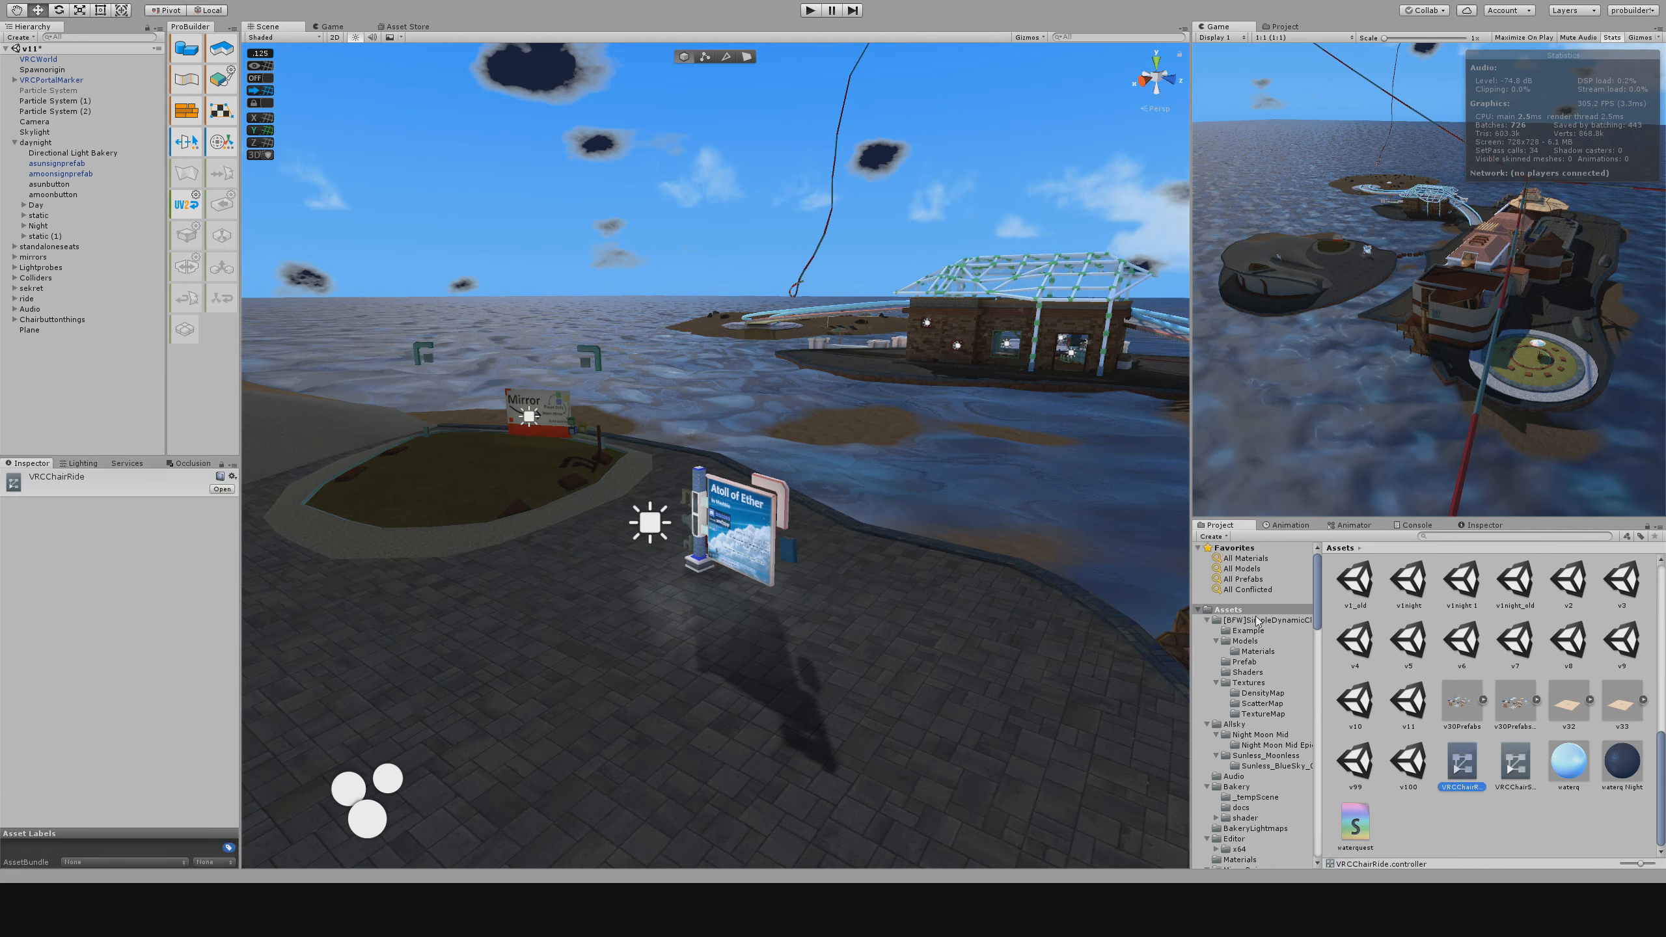
left_click(1243, 615)
scroll(1350, 676, "up", 3)
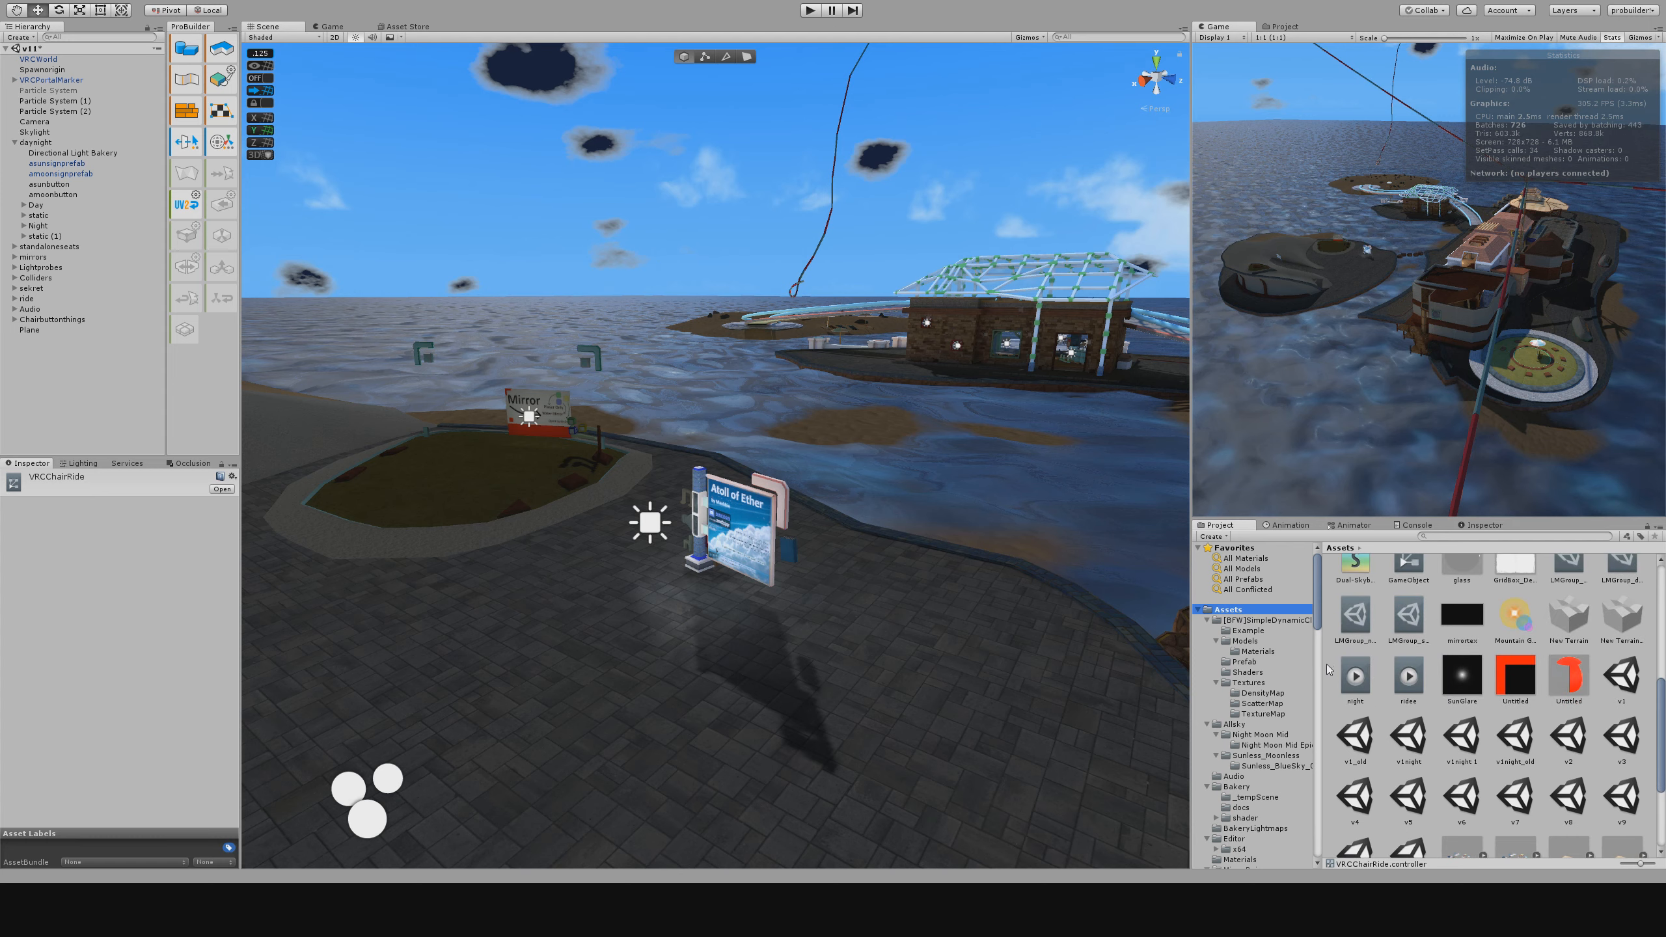
left_click(1349, 680)
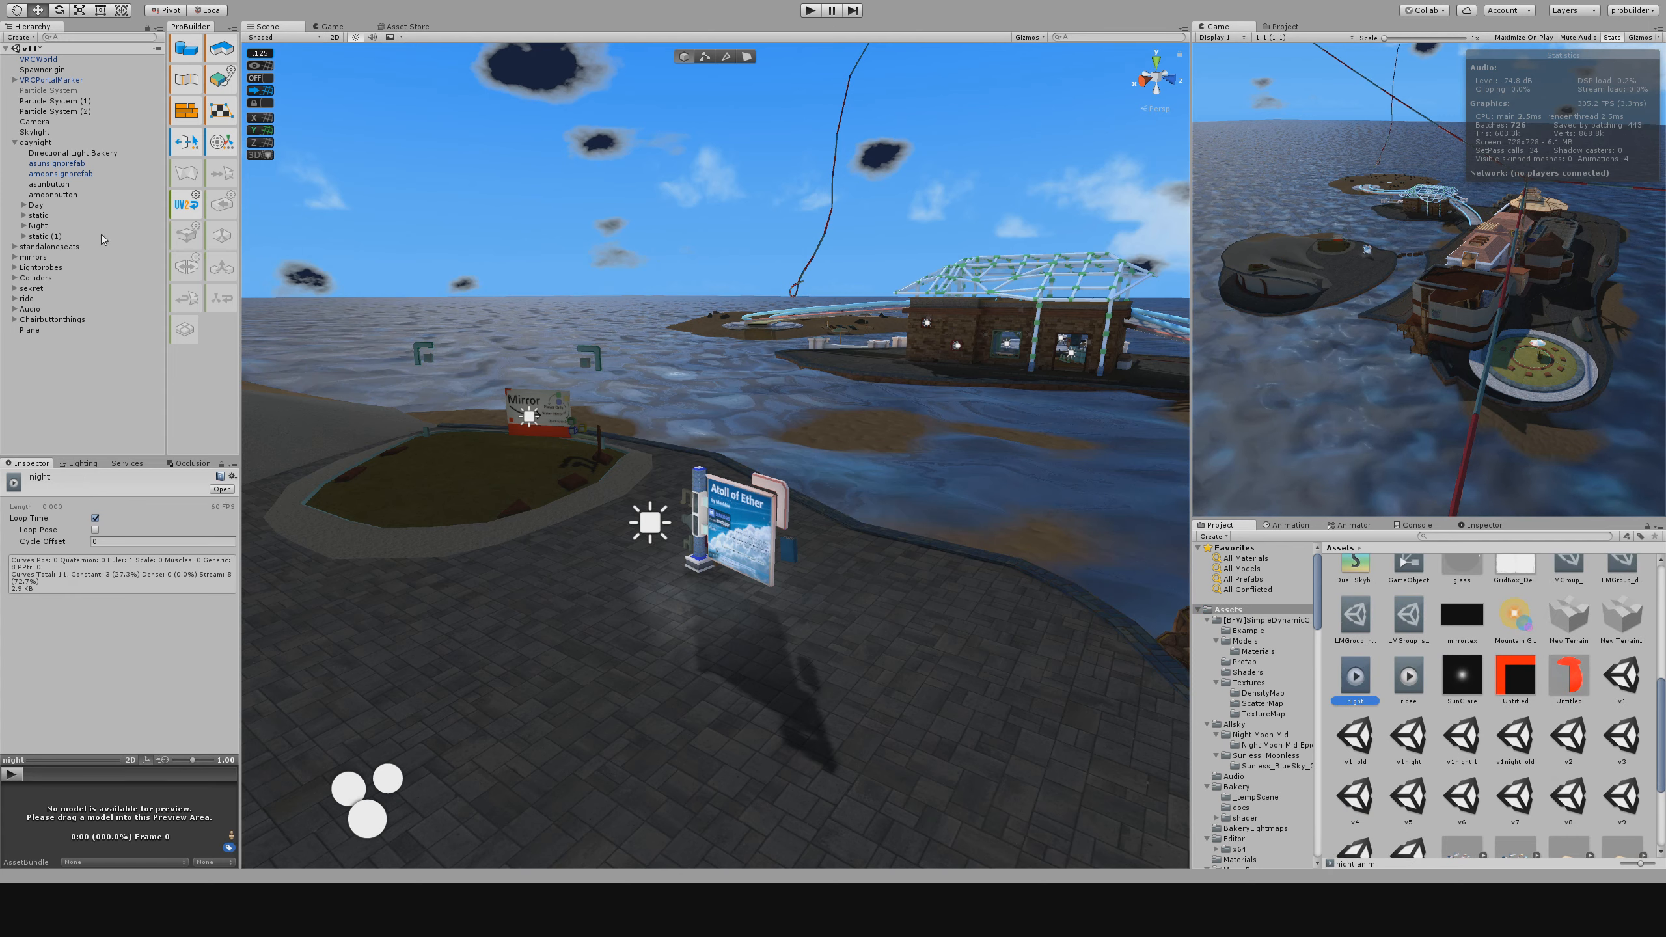
Open the daynight object's day clip in the Animation window and review its keyed properties.
left_click(35, 143)
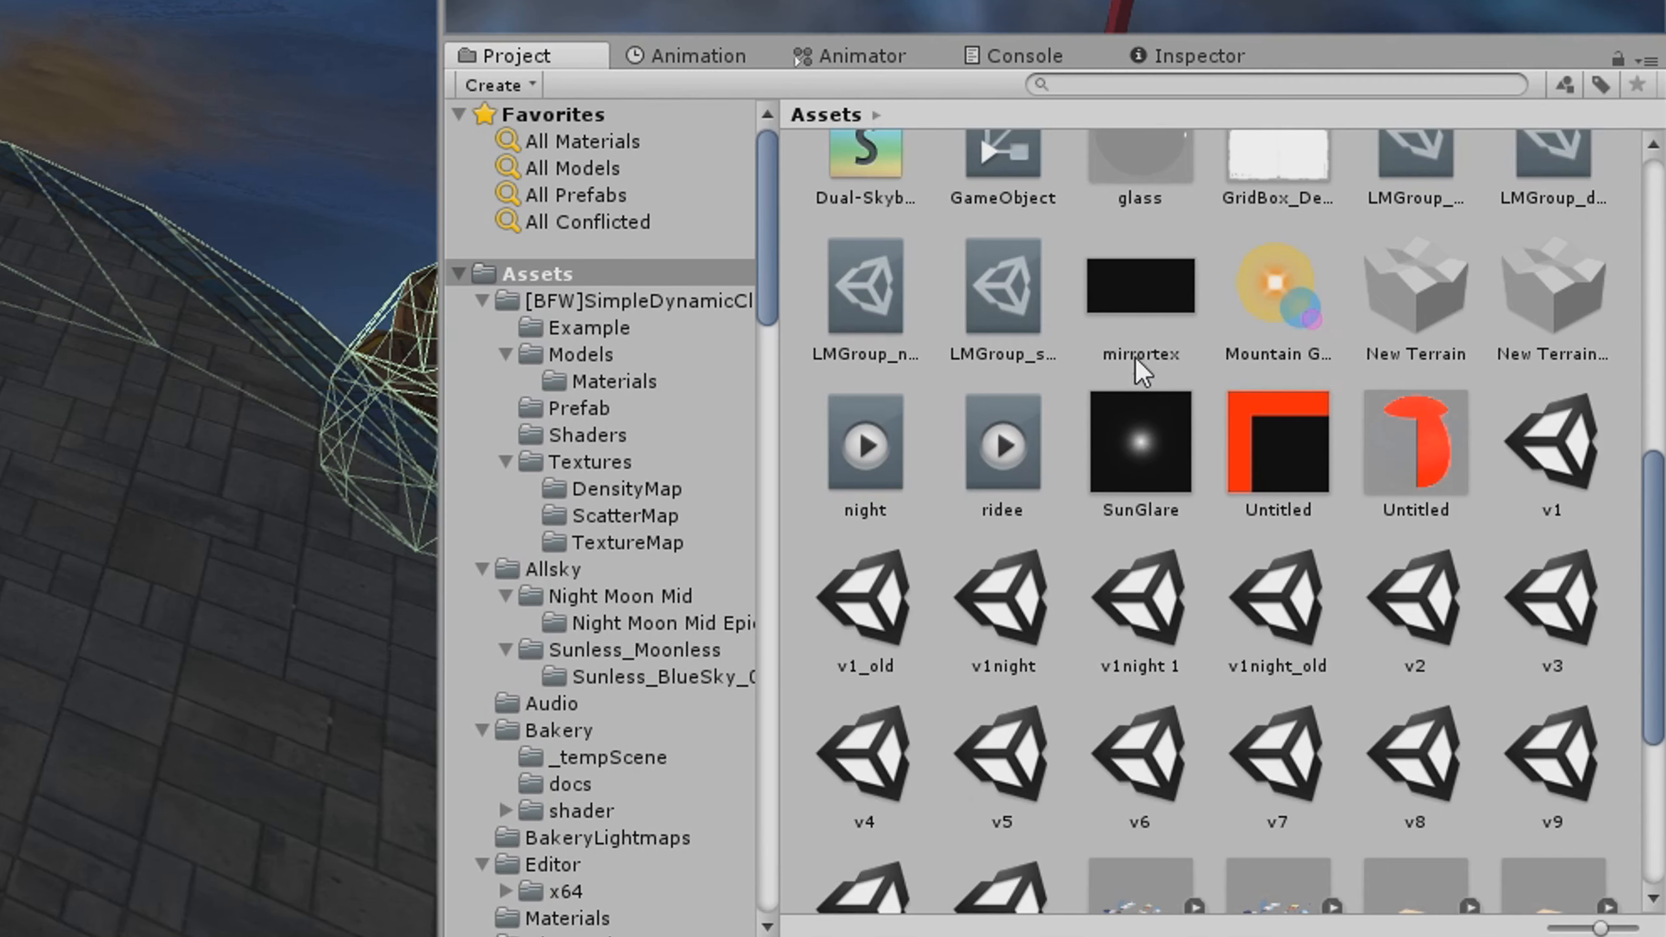
scroll(1462, 645, "up", 3)
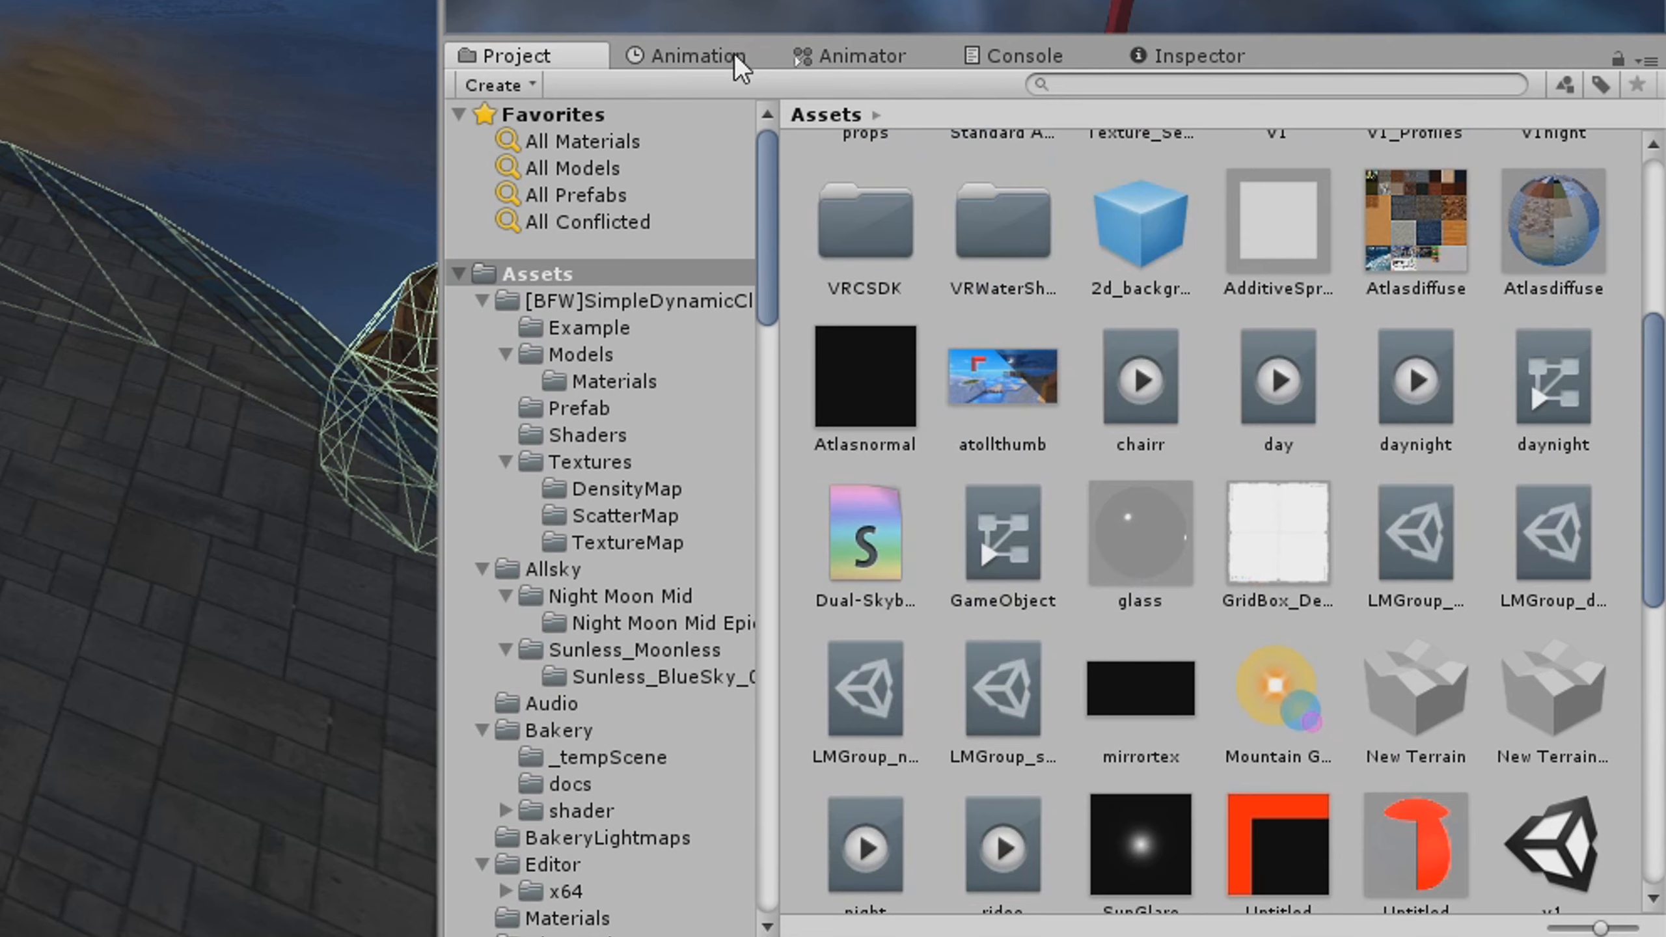
left_click(713, 53)
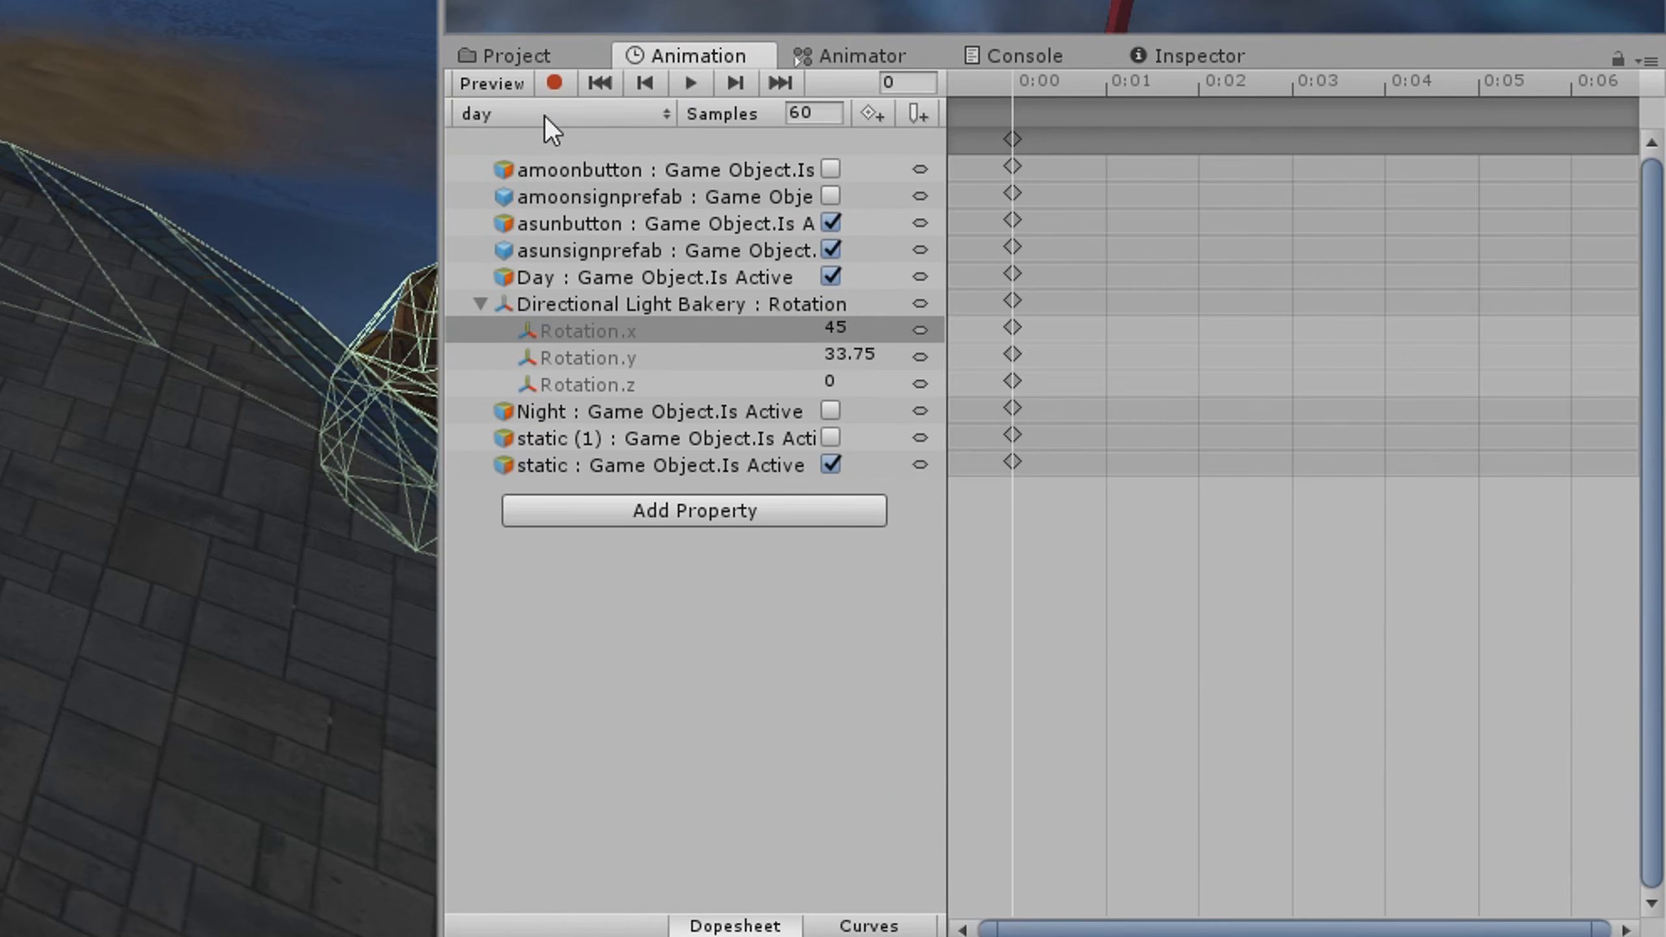
left_click(629, 688)
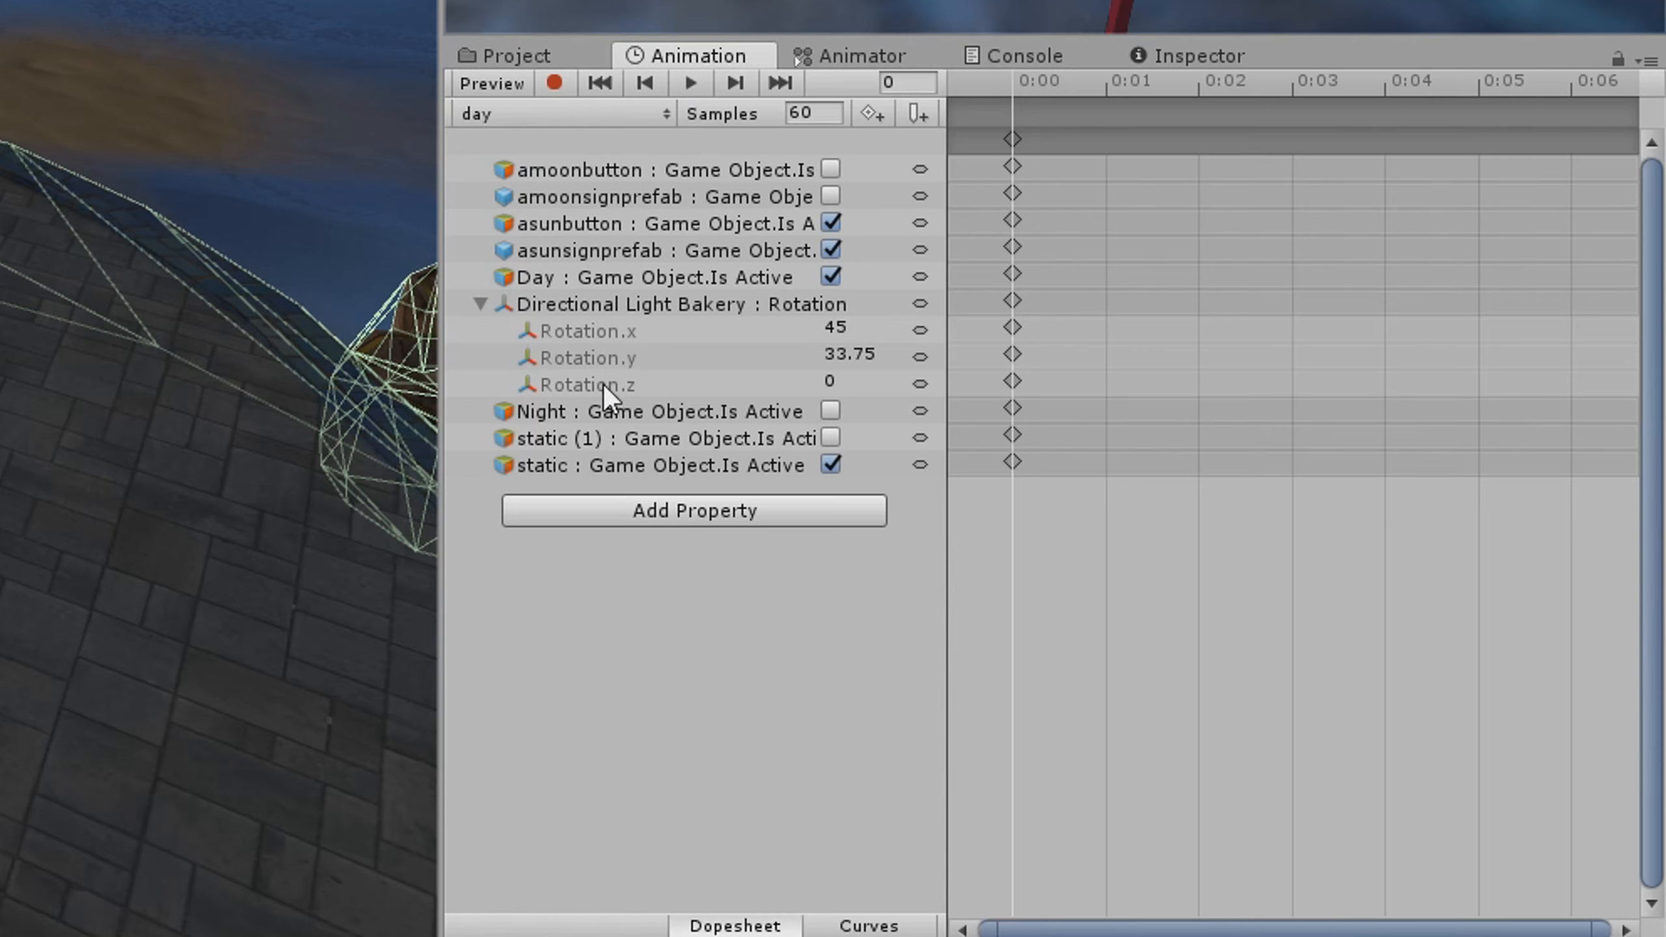
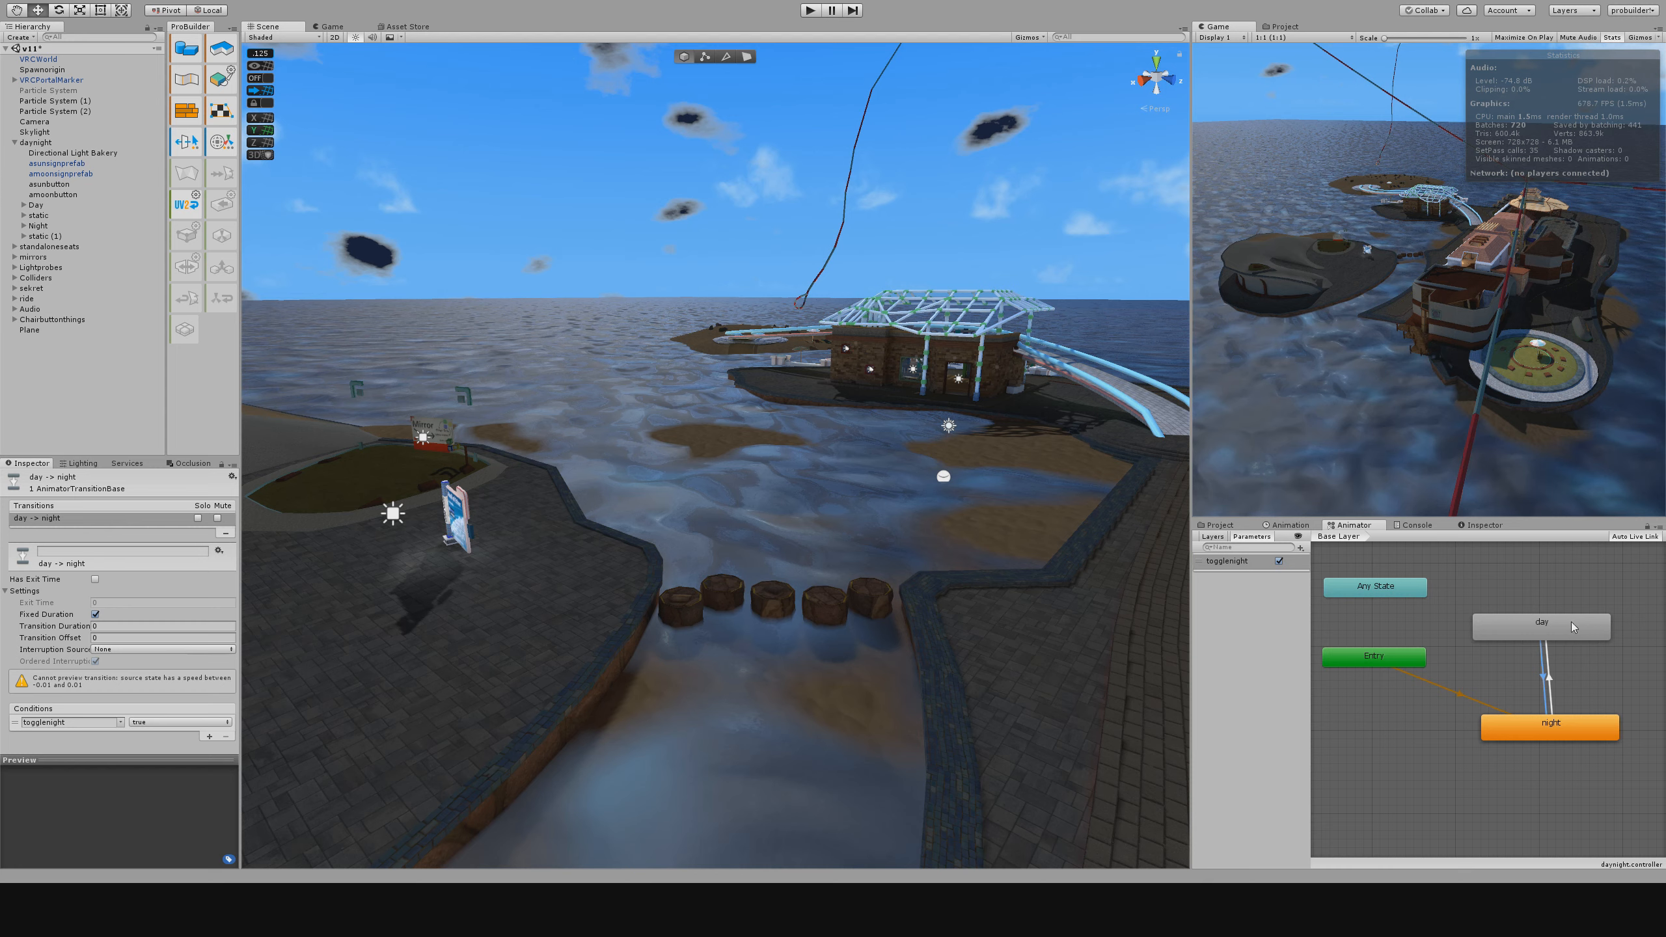
Inspect the Entry node and the default night state in the daynight Animator controller.
left_click(1373, 662)
left_click(1556, 727)
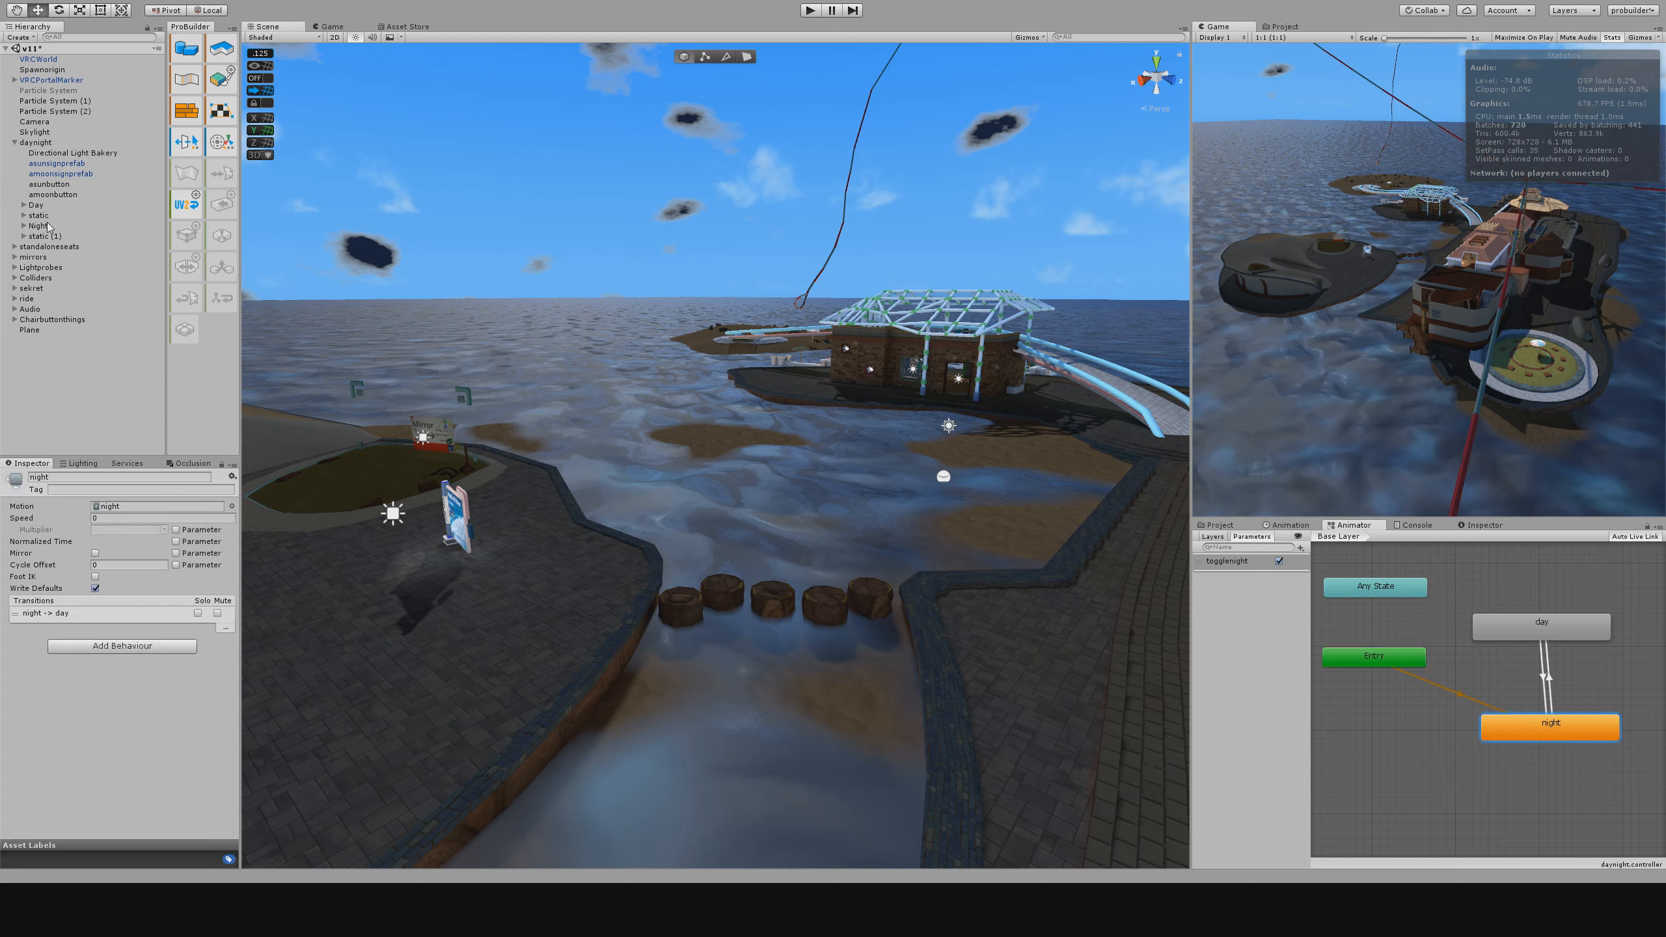
Disable the Day and static objects inside daynight and view the island with only the night set active.
left_click(38, 215)
left_click(35, 205, "ctrl")
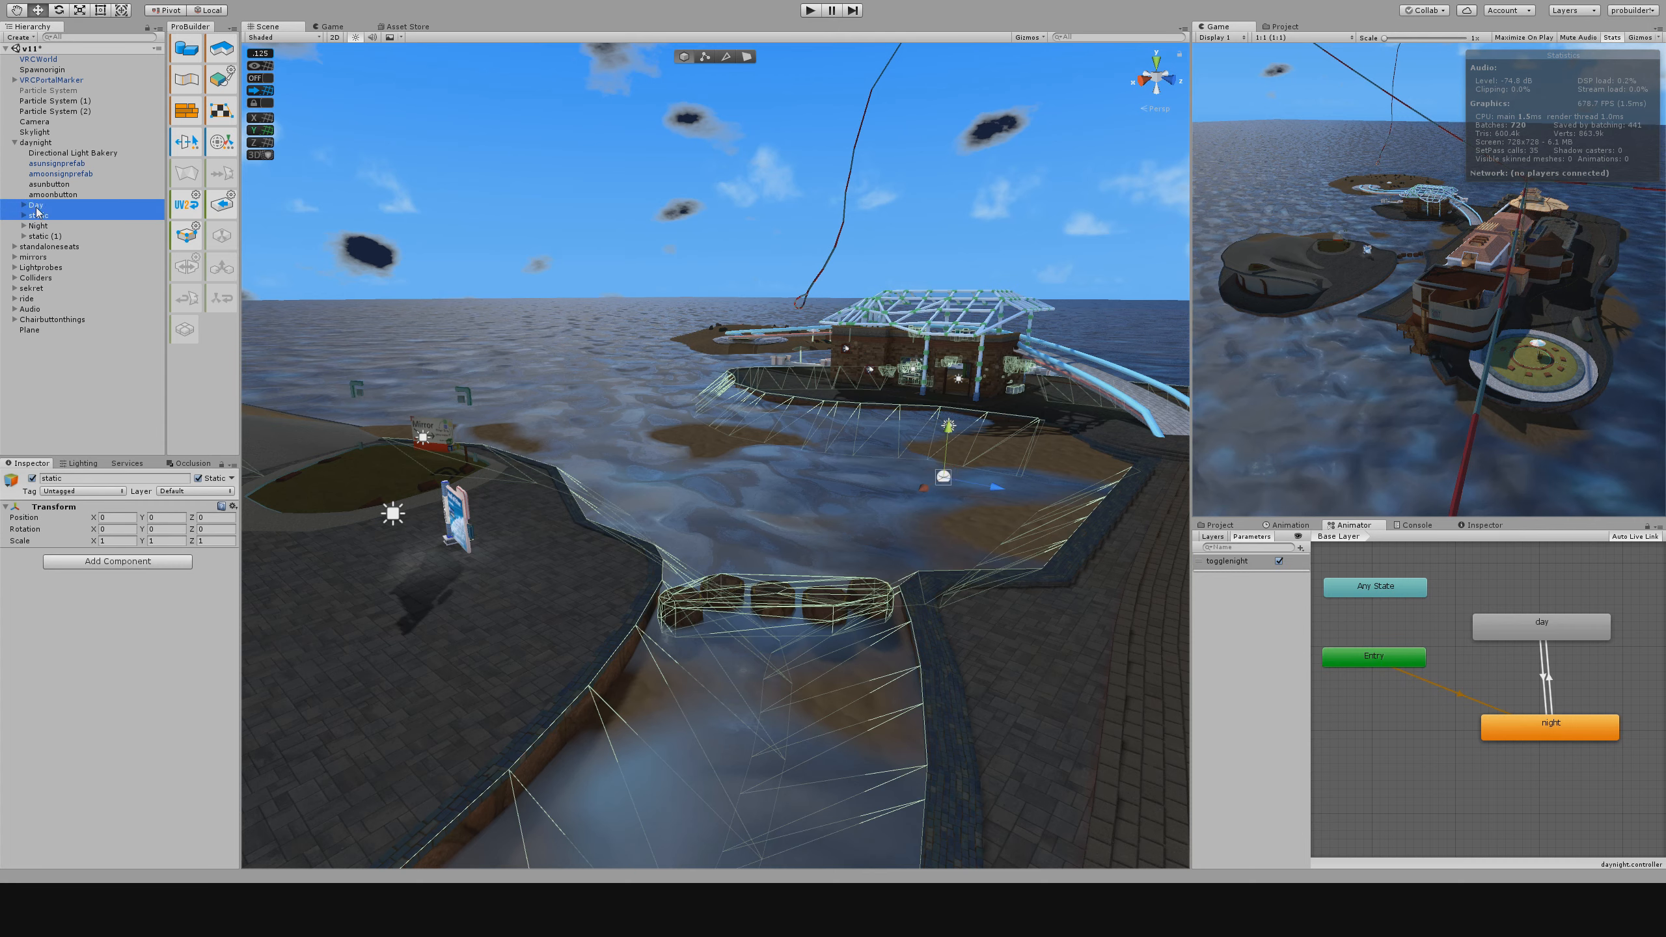
left_click(32, 478)
left_click(53, 366)
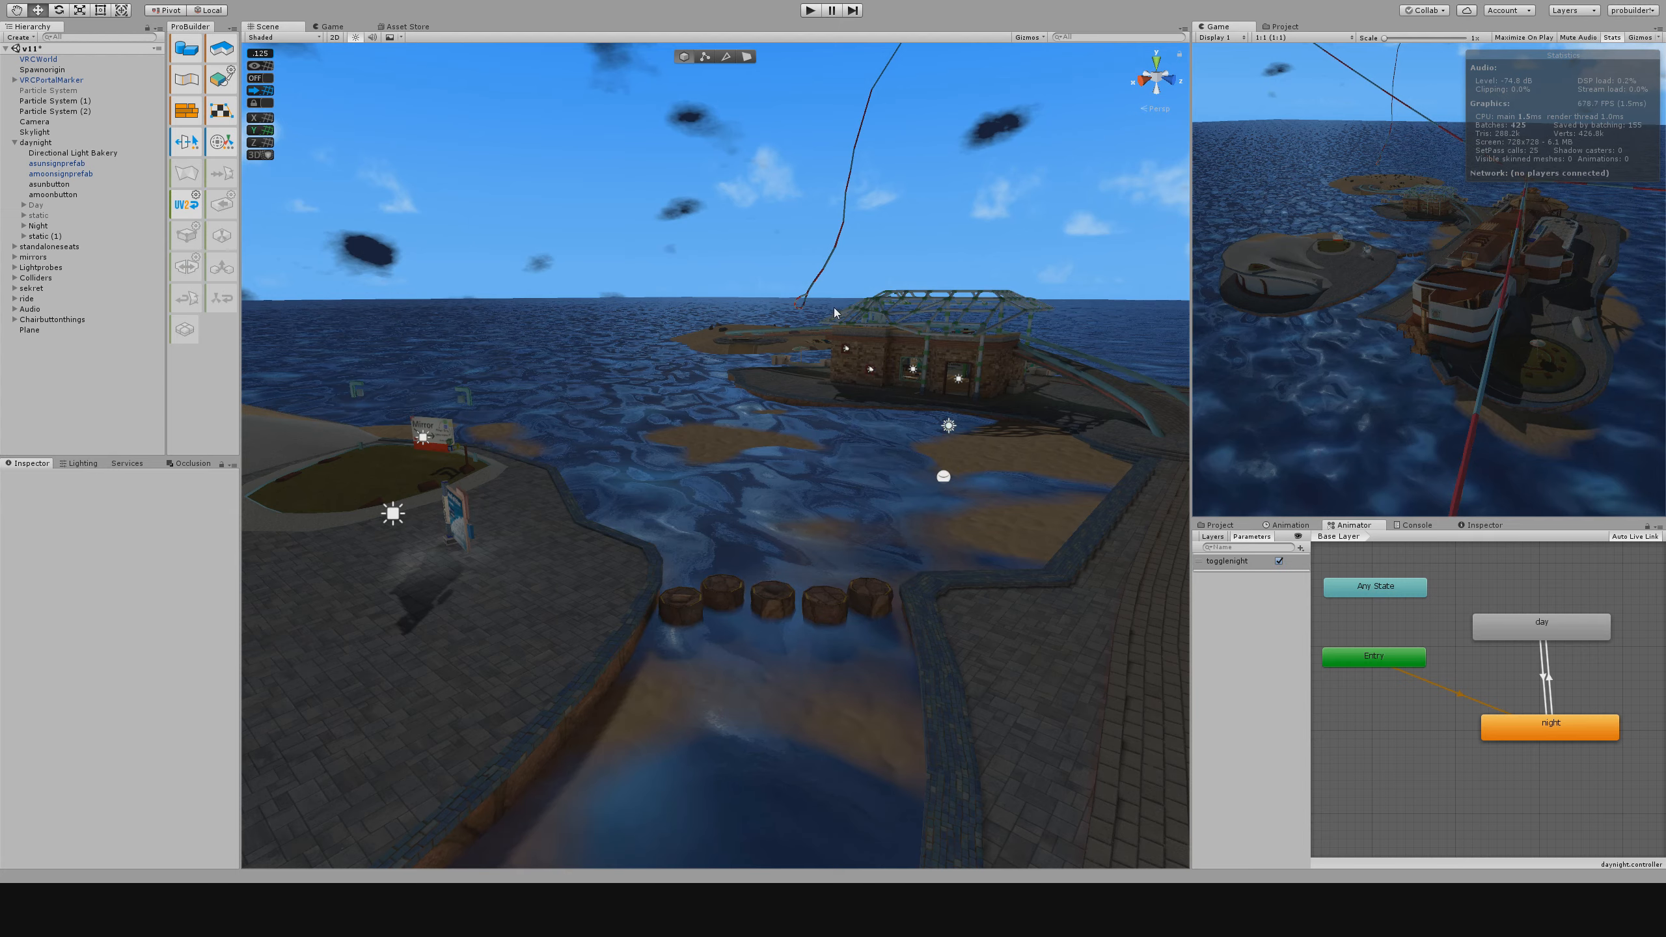
right_click_drag(834, 309, 743, 339)
key("s")
key("d")
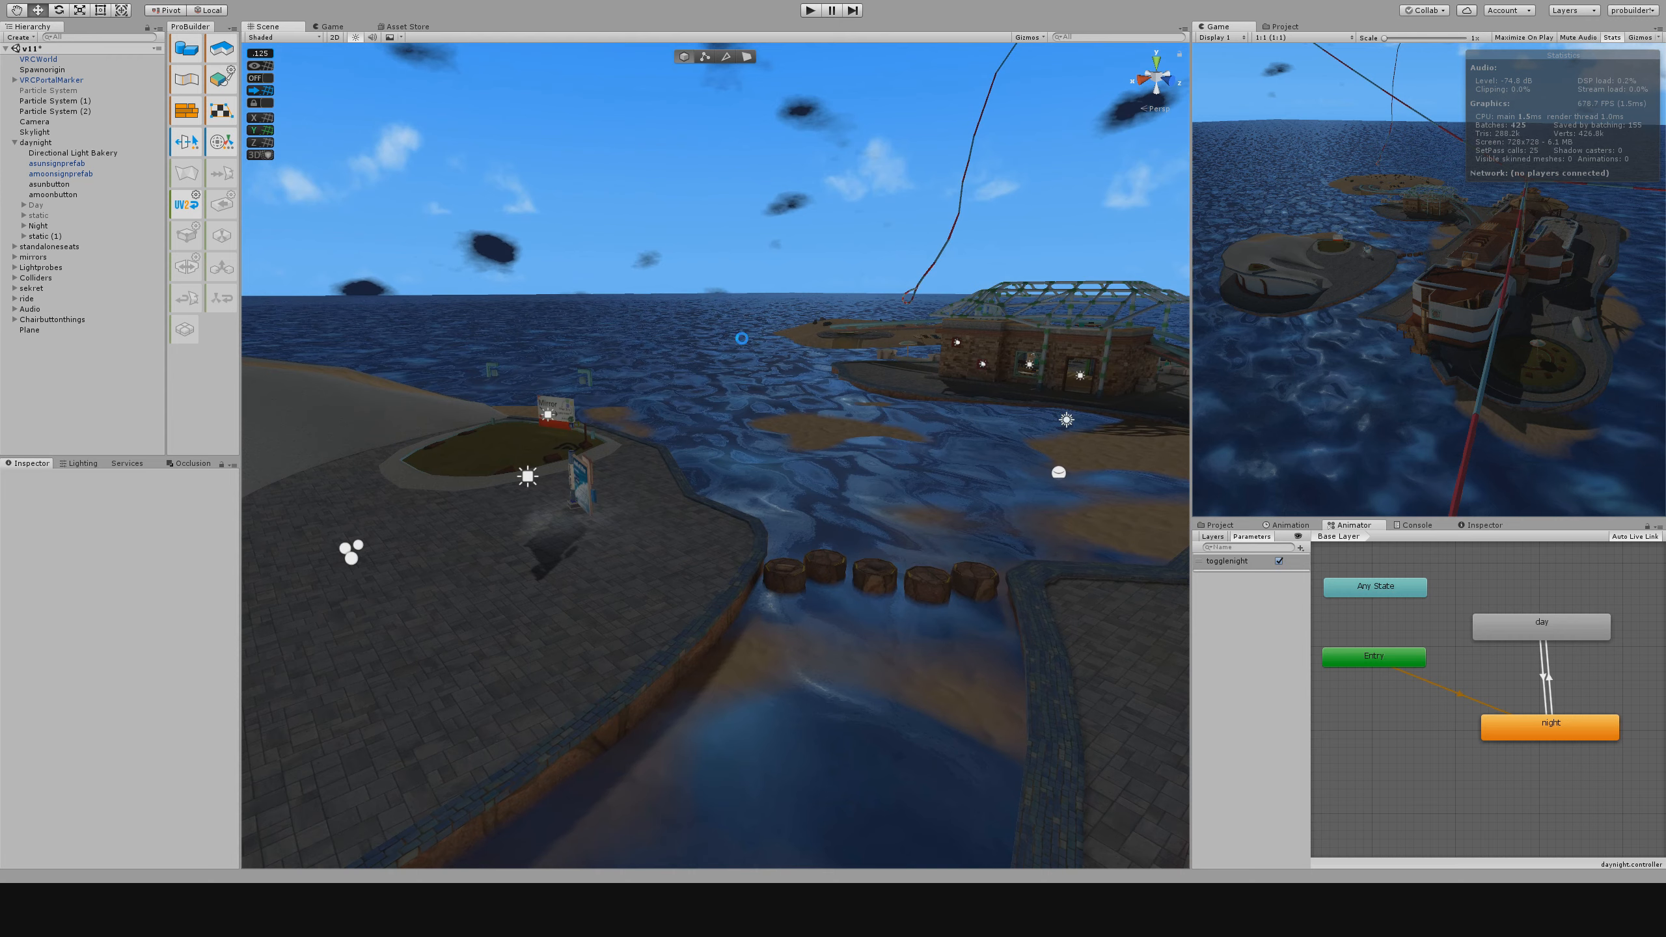
Save the scene and set the Directional Light Bakery's X rotation to -90.
key("ctrl+s")
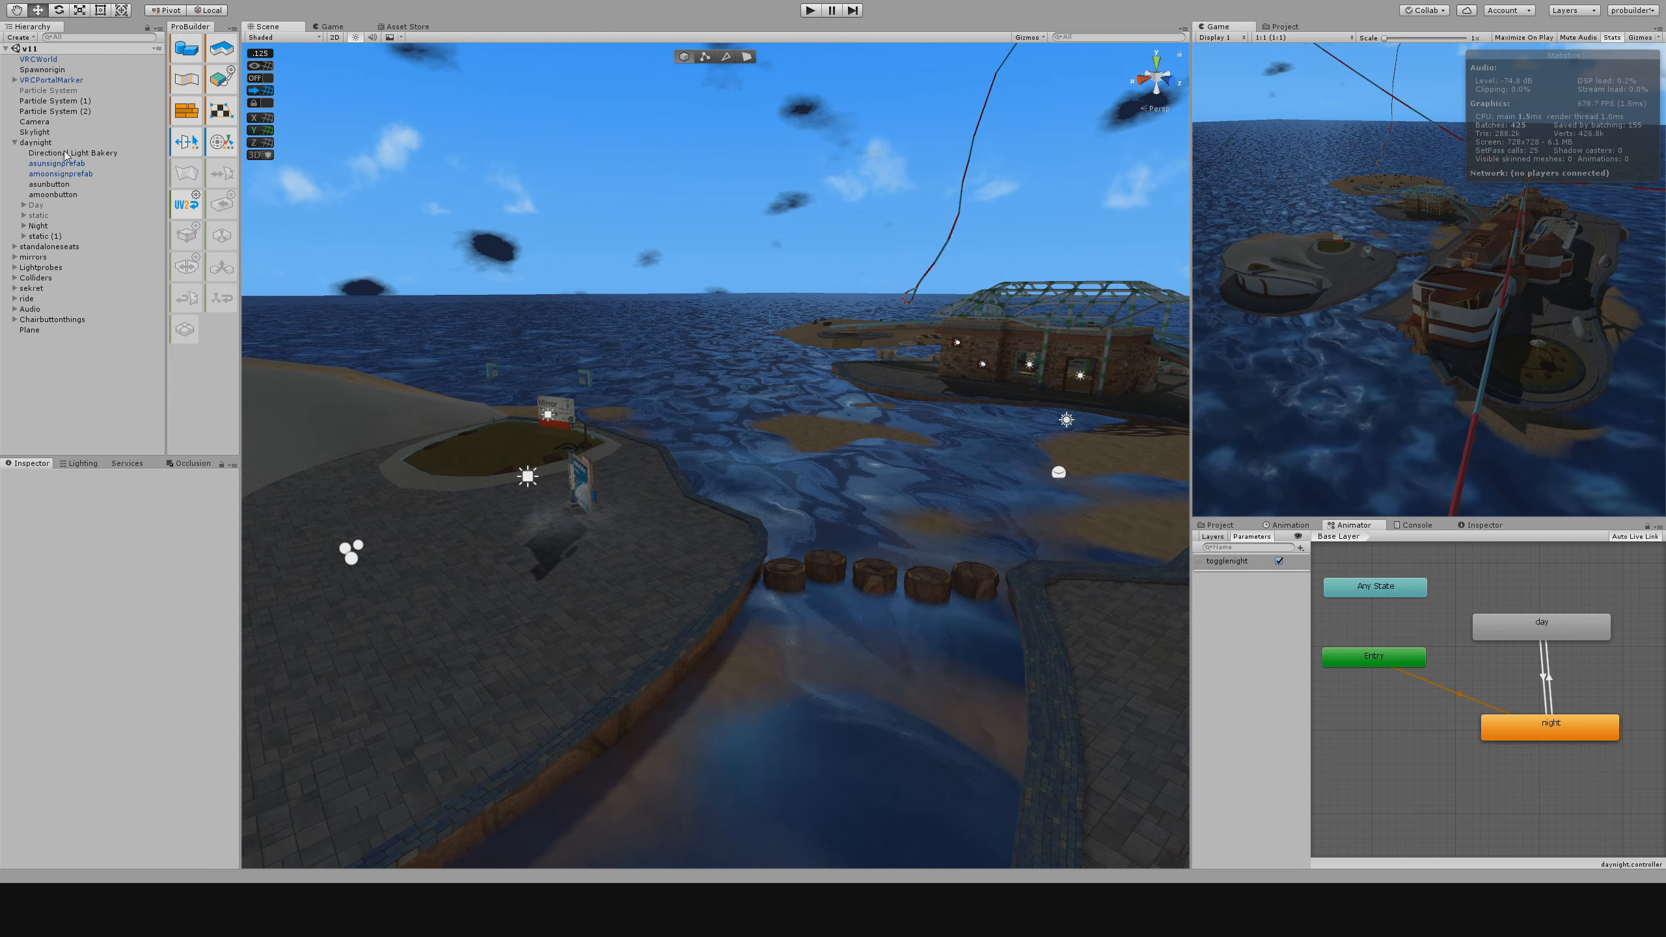
left_click(74, 154)
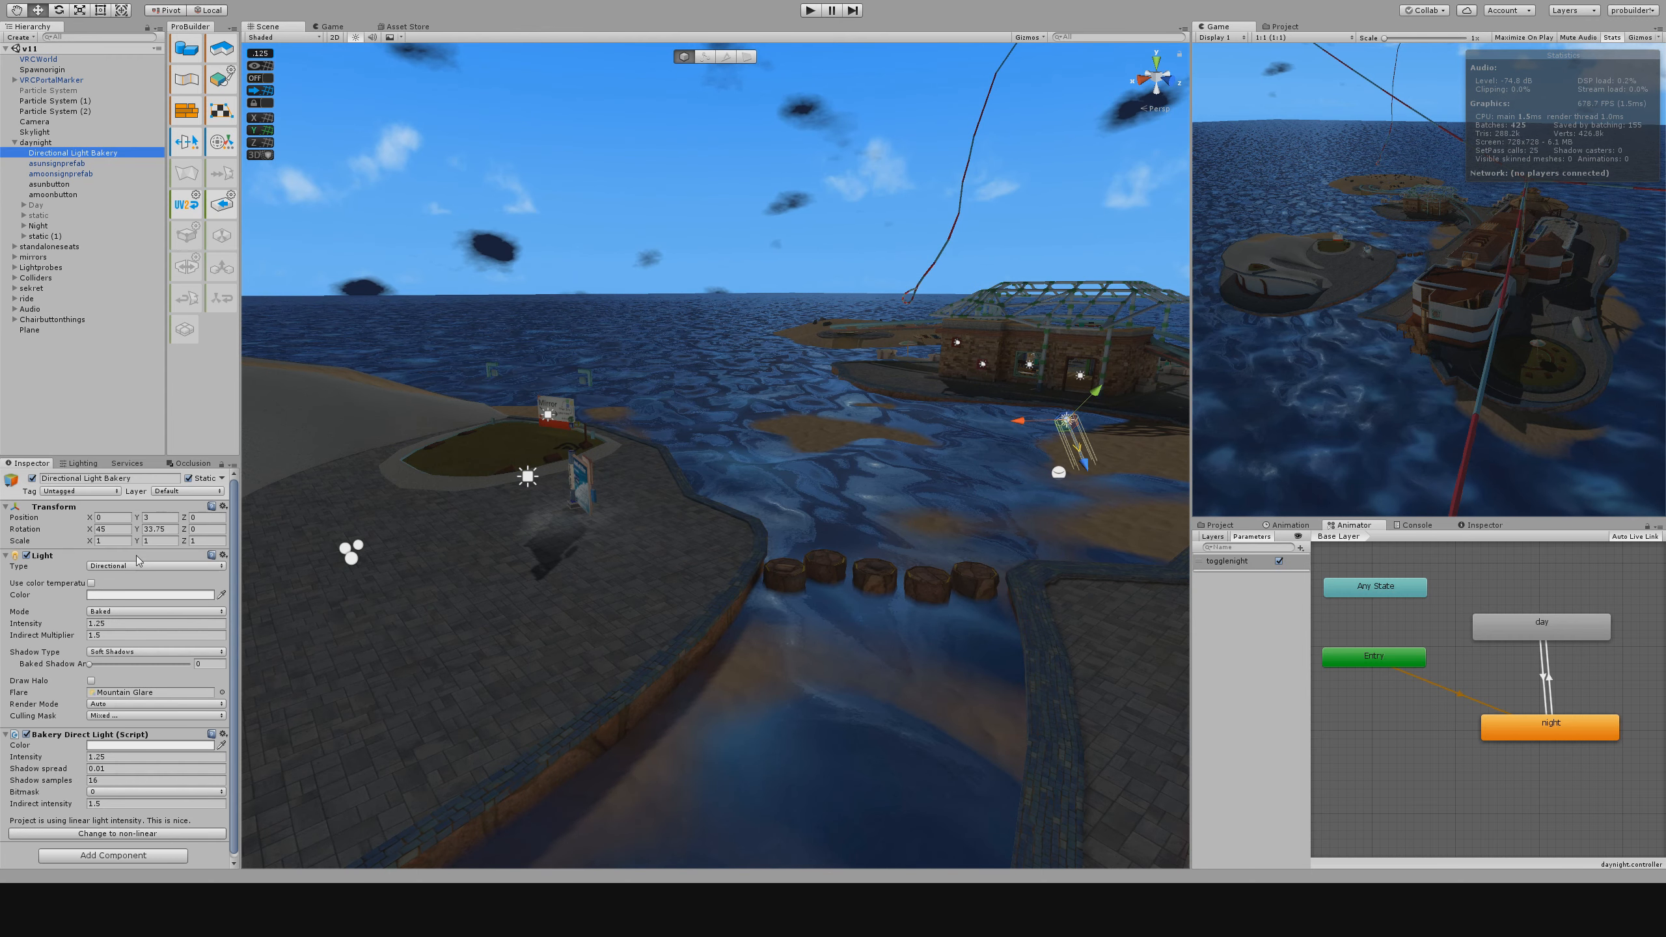
left_click(109, 529)
type("-90")
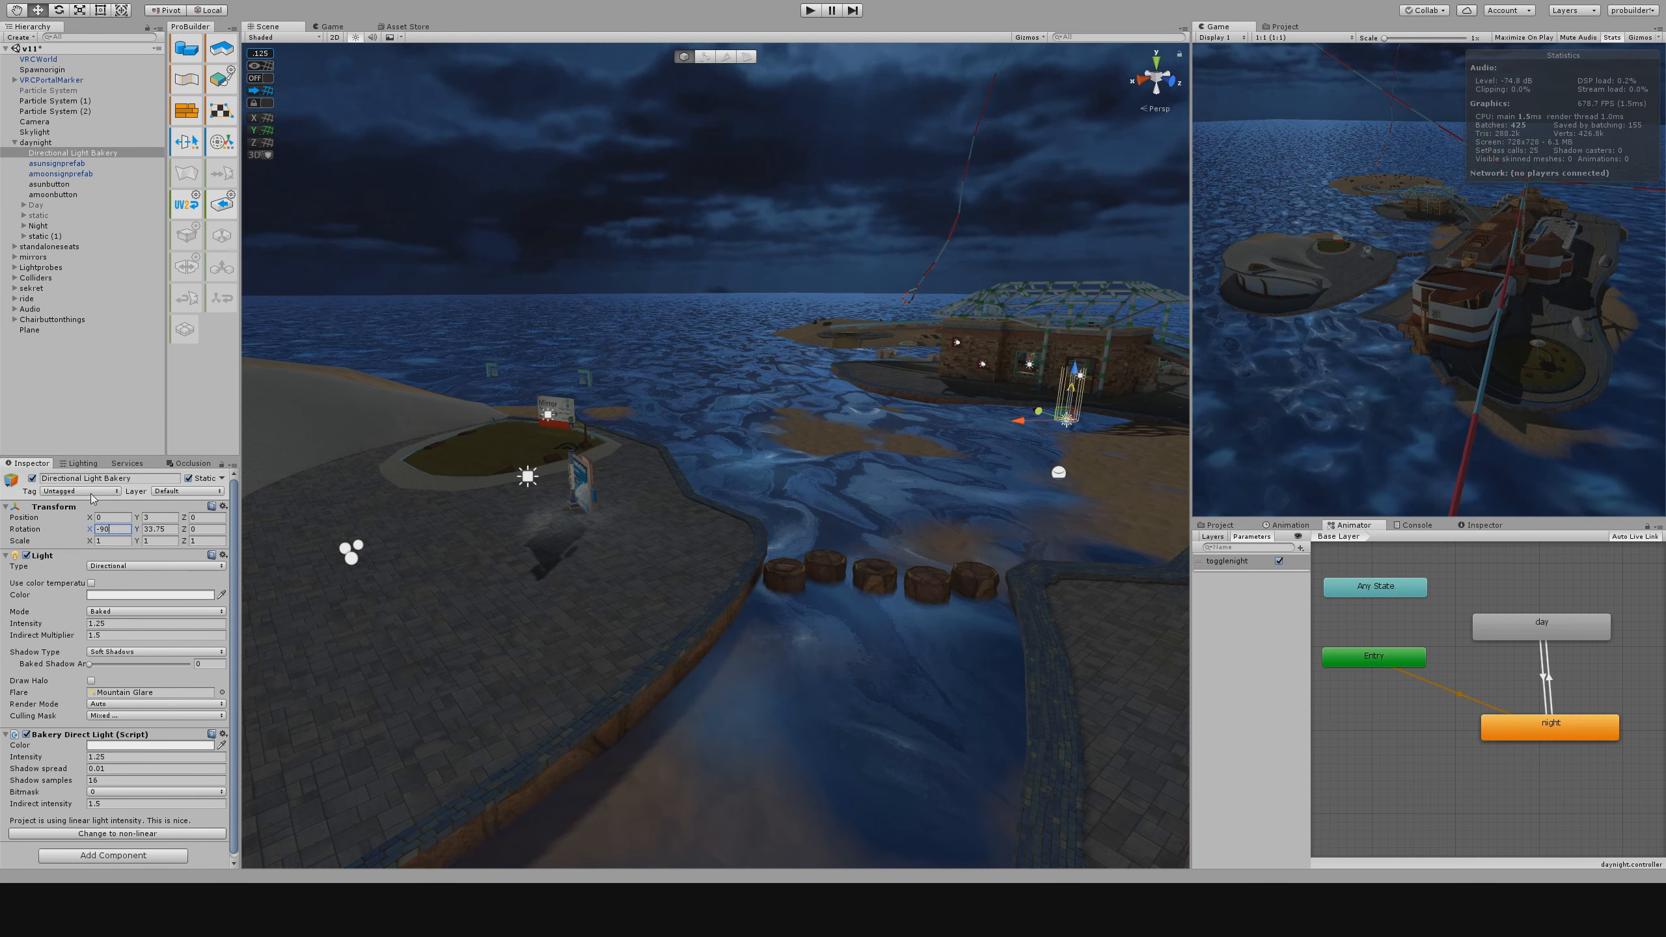
right_click_drag(406, 412, 544, 284)
left_click(19, 417)
right_click_drag(642, 335, 700, 360)
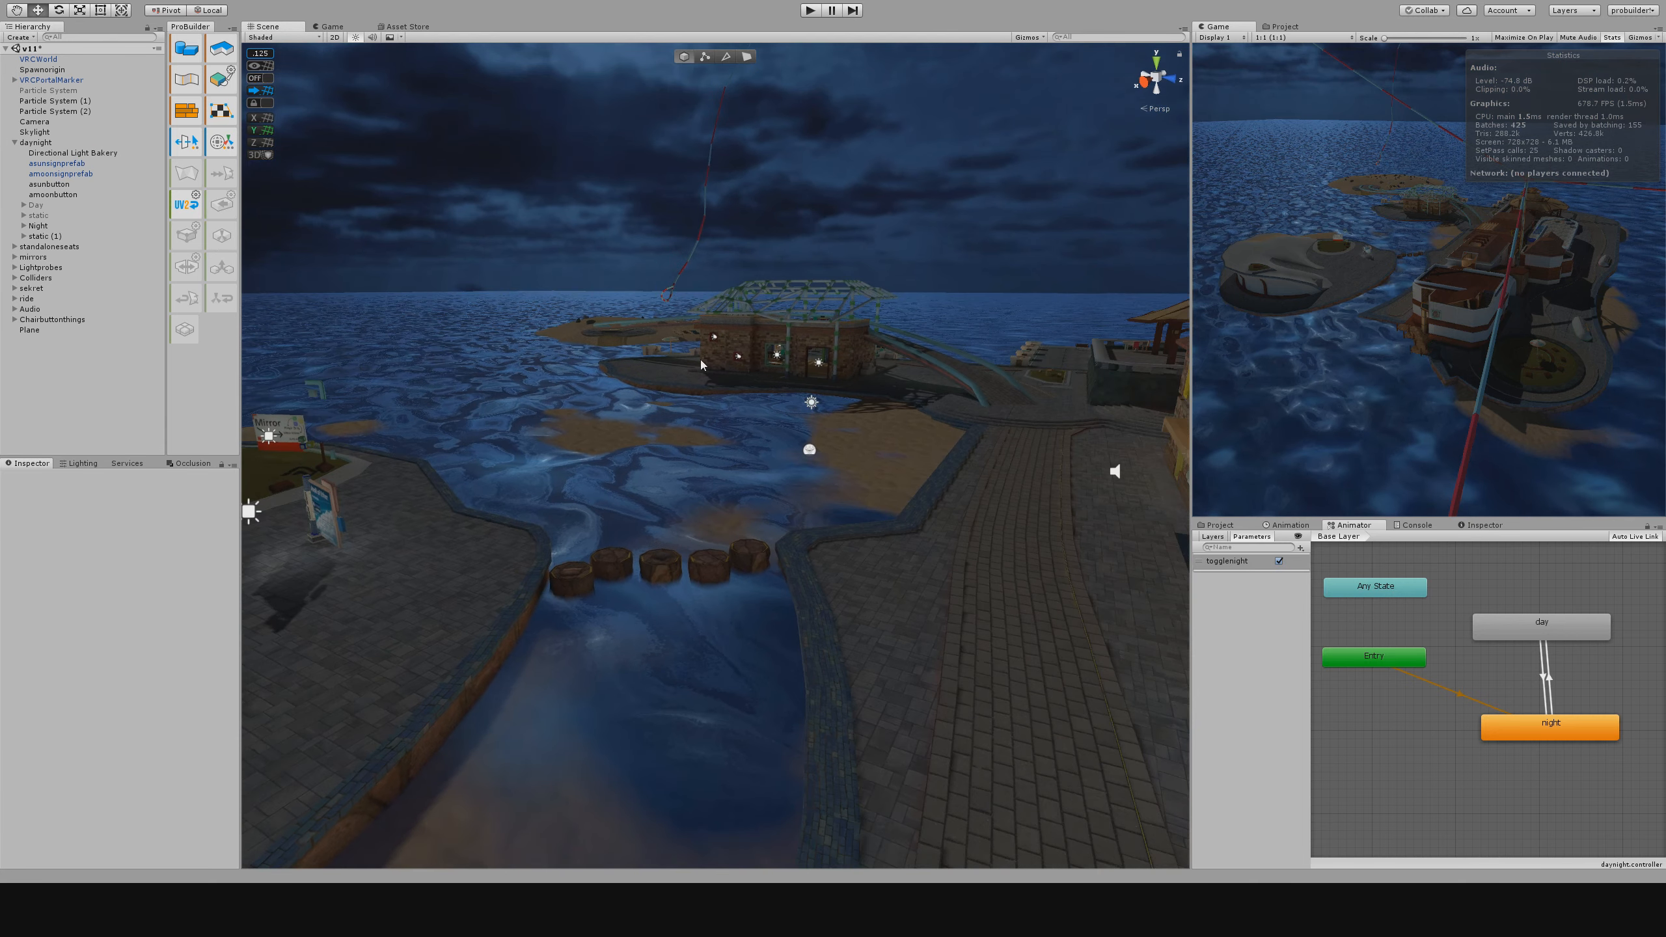
Test the daynight animator in play mode by switching togglenight off and back on, and stop playback.
left_click(812, 10)
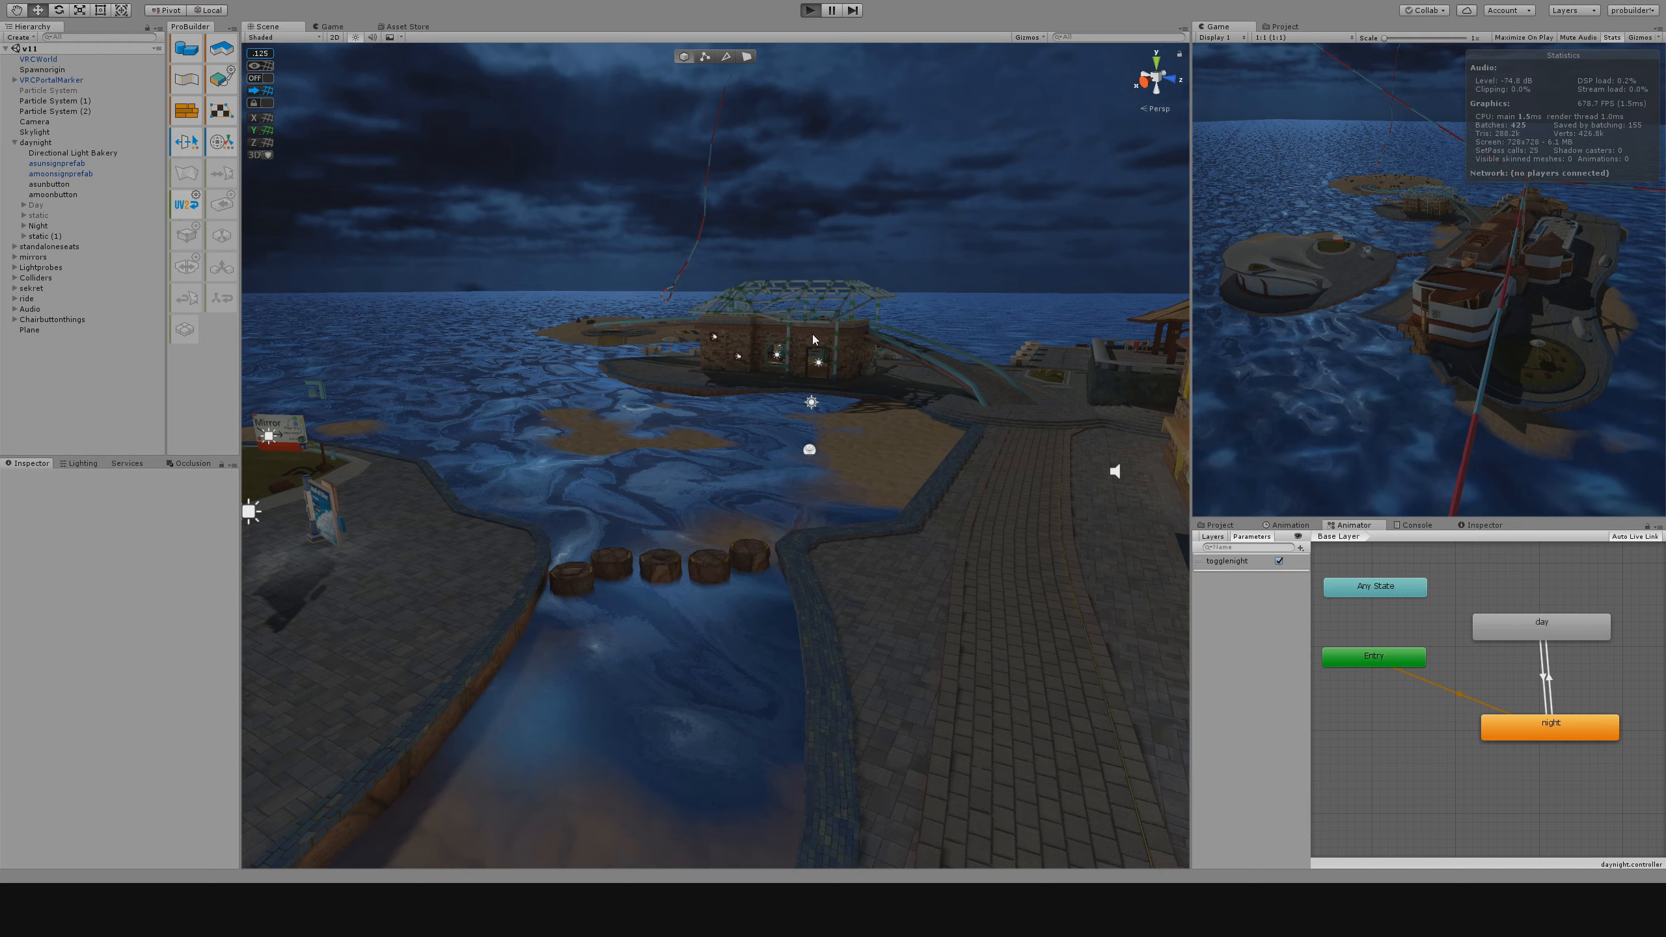
right_click_drag(812, 339, 754, 337)
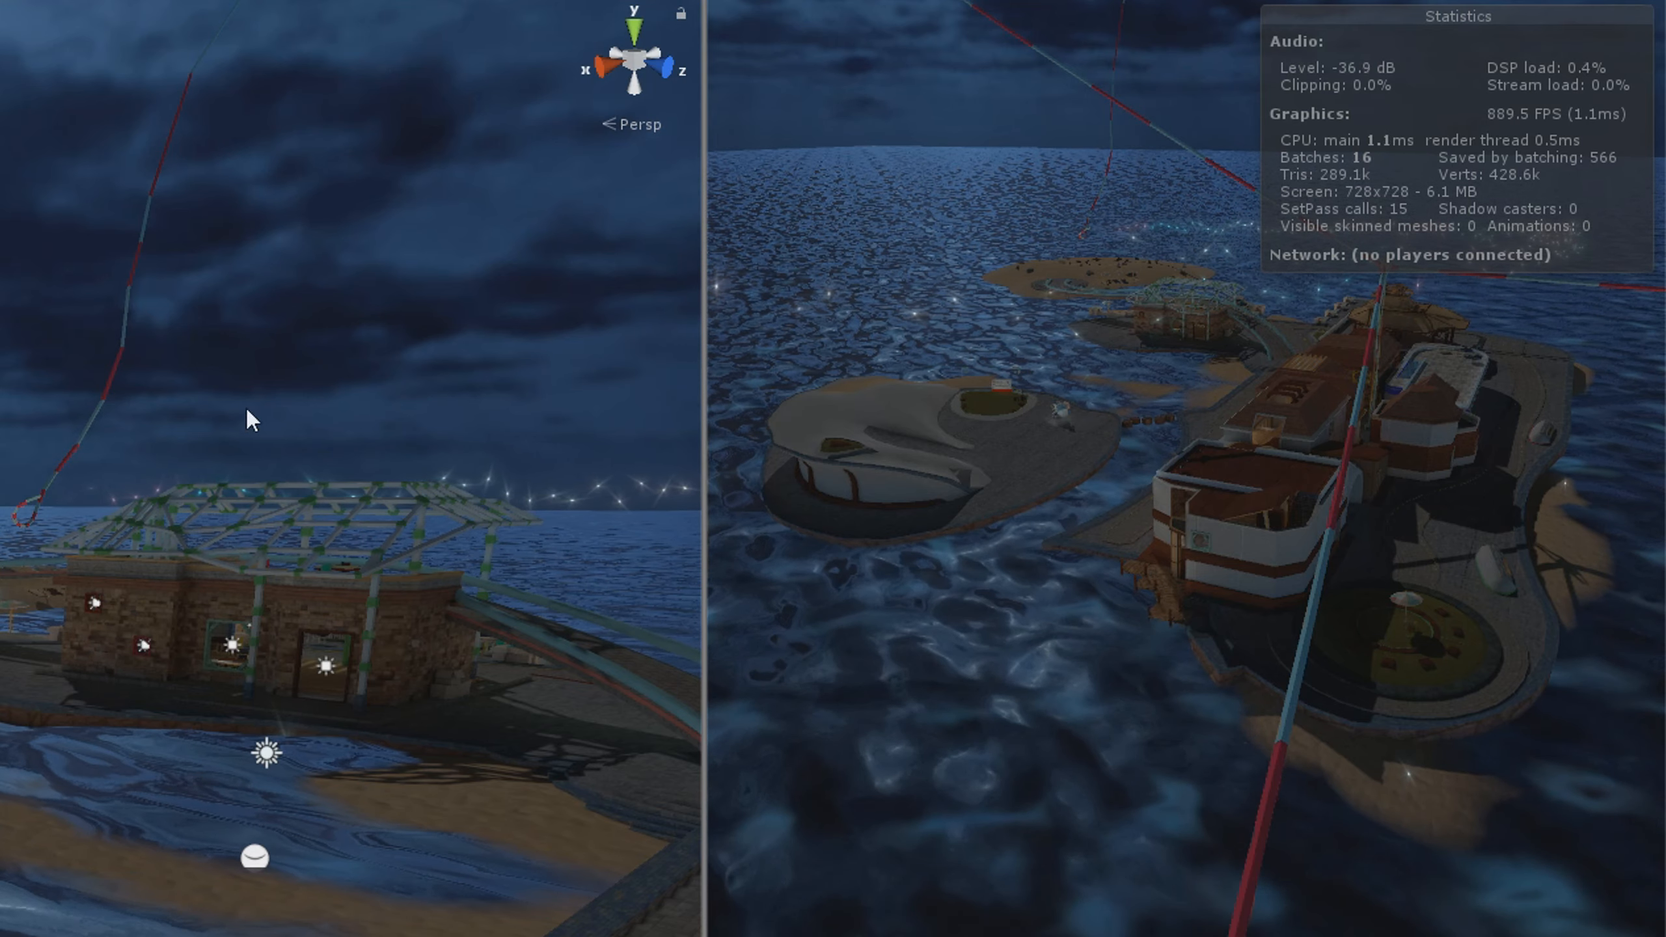
mouse_move(121, 420)
right_mouse_down()
mouse_move(82, 417)
mouse_move(141, 423)
right_mouse_up()
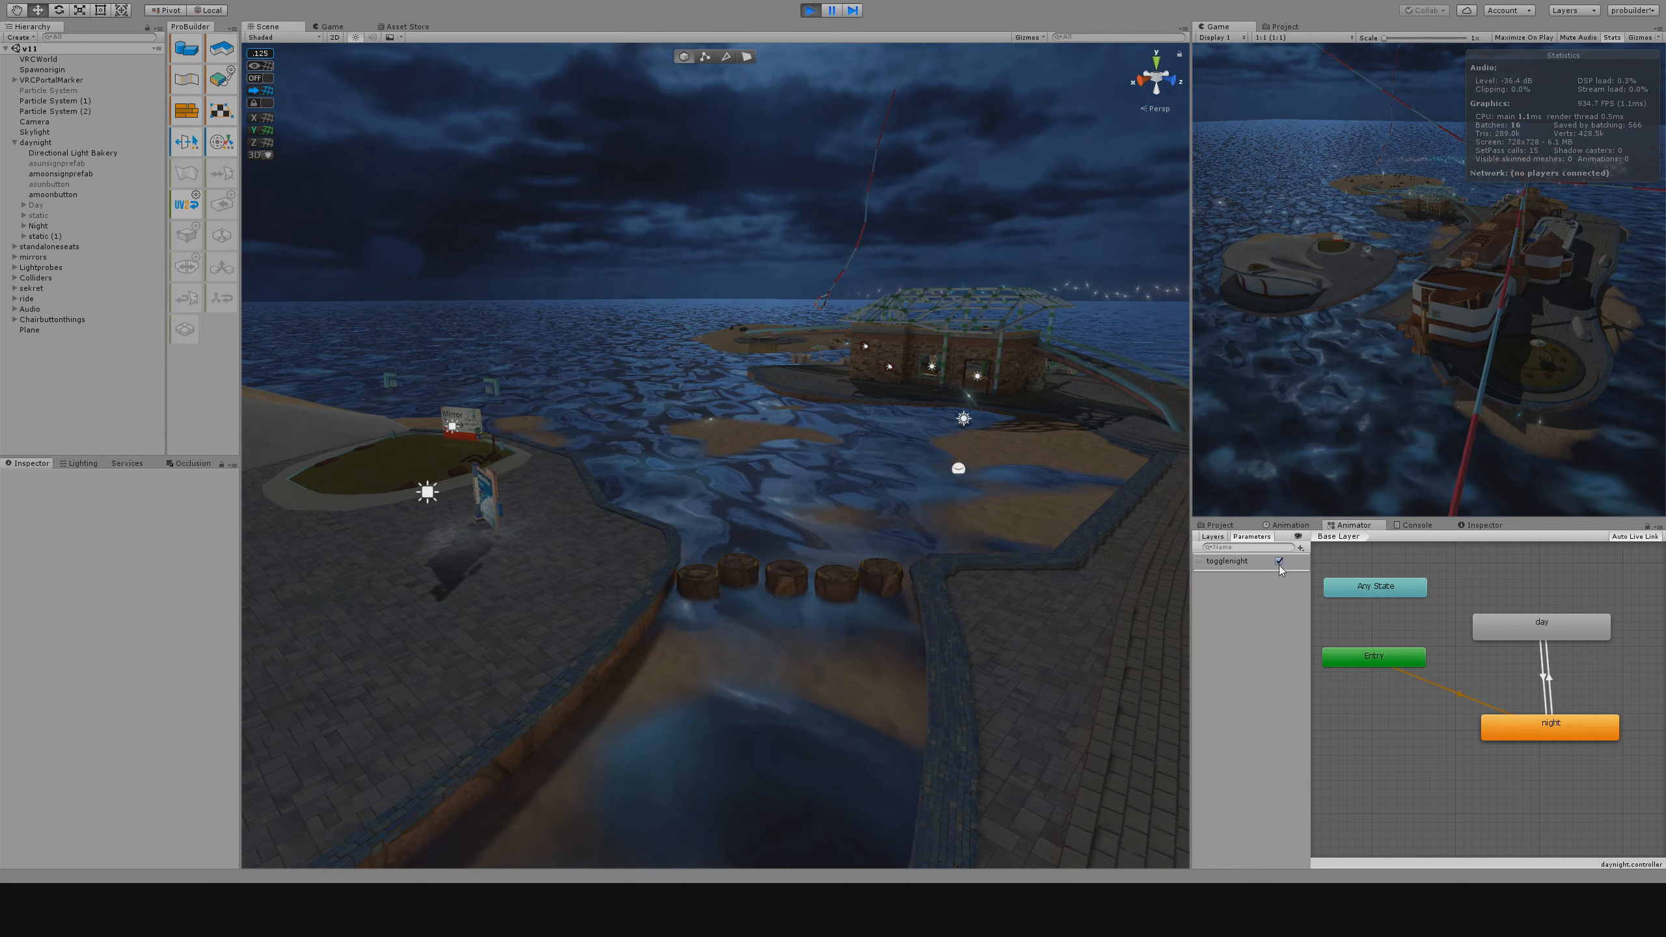
left_click(1278, 562)
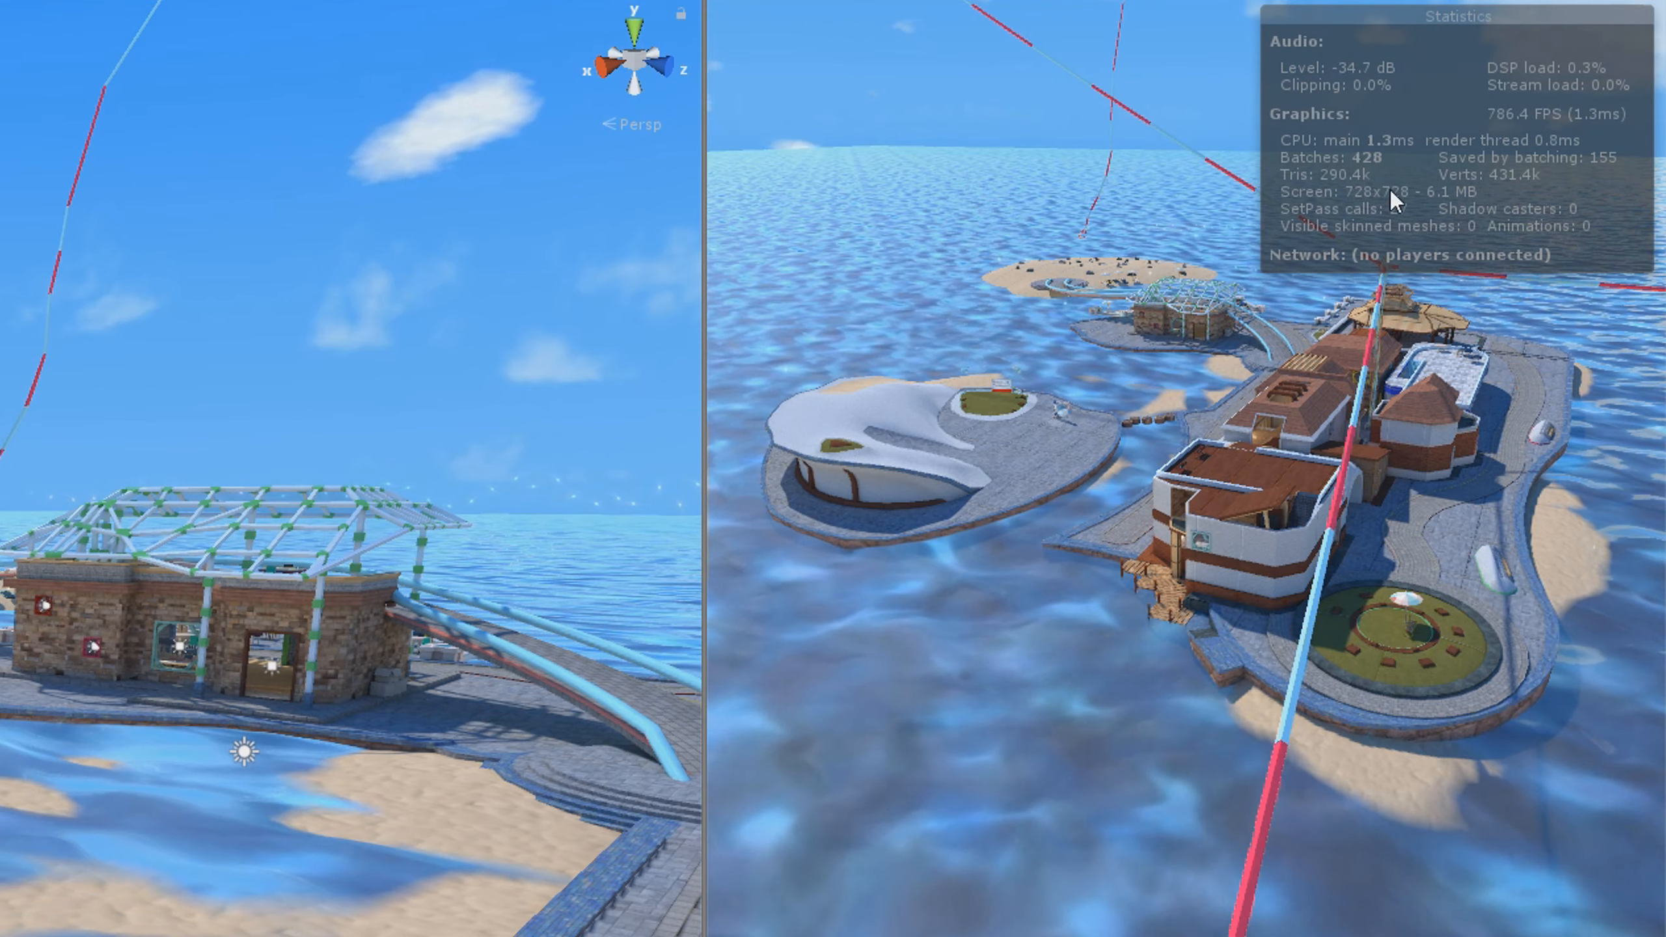
right_click_drag(85, 656, 113, 585)
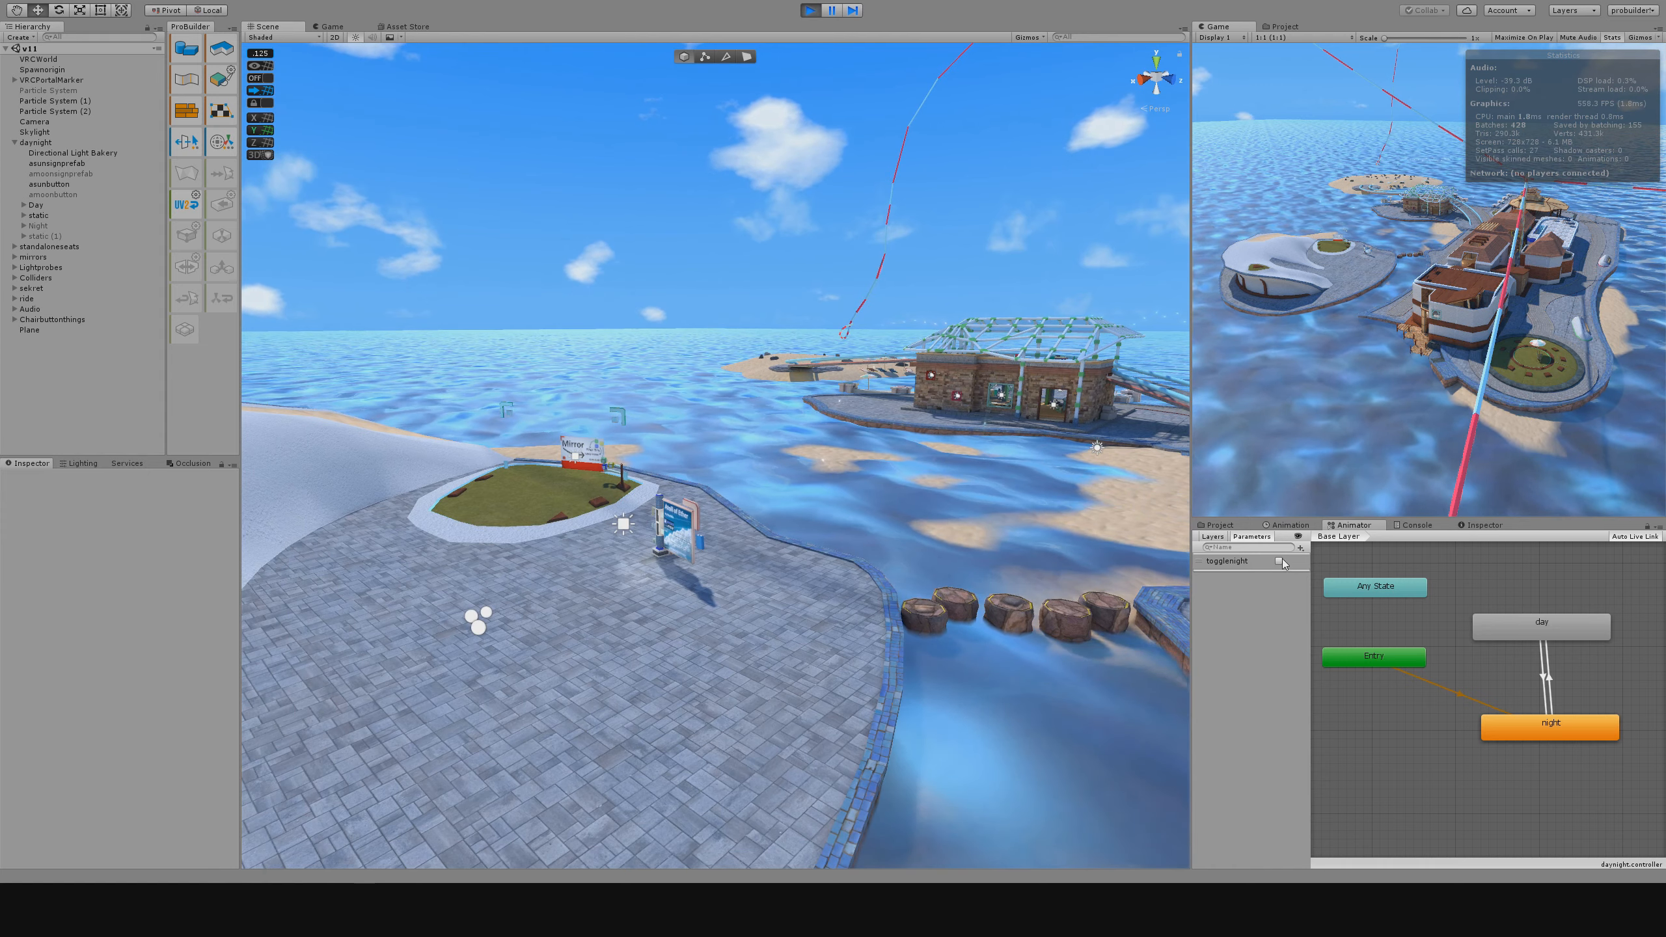
left_click(1279, 562)
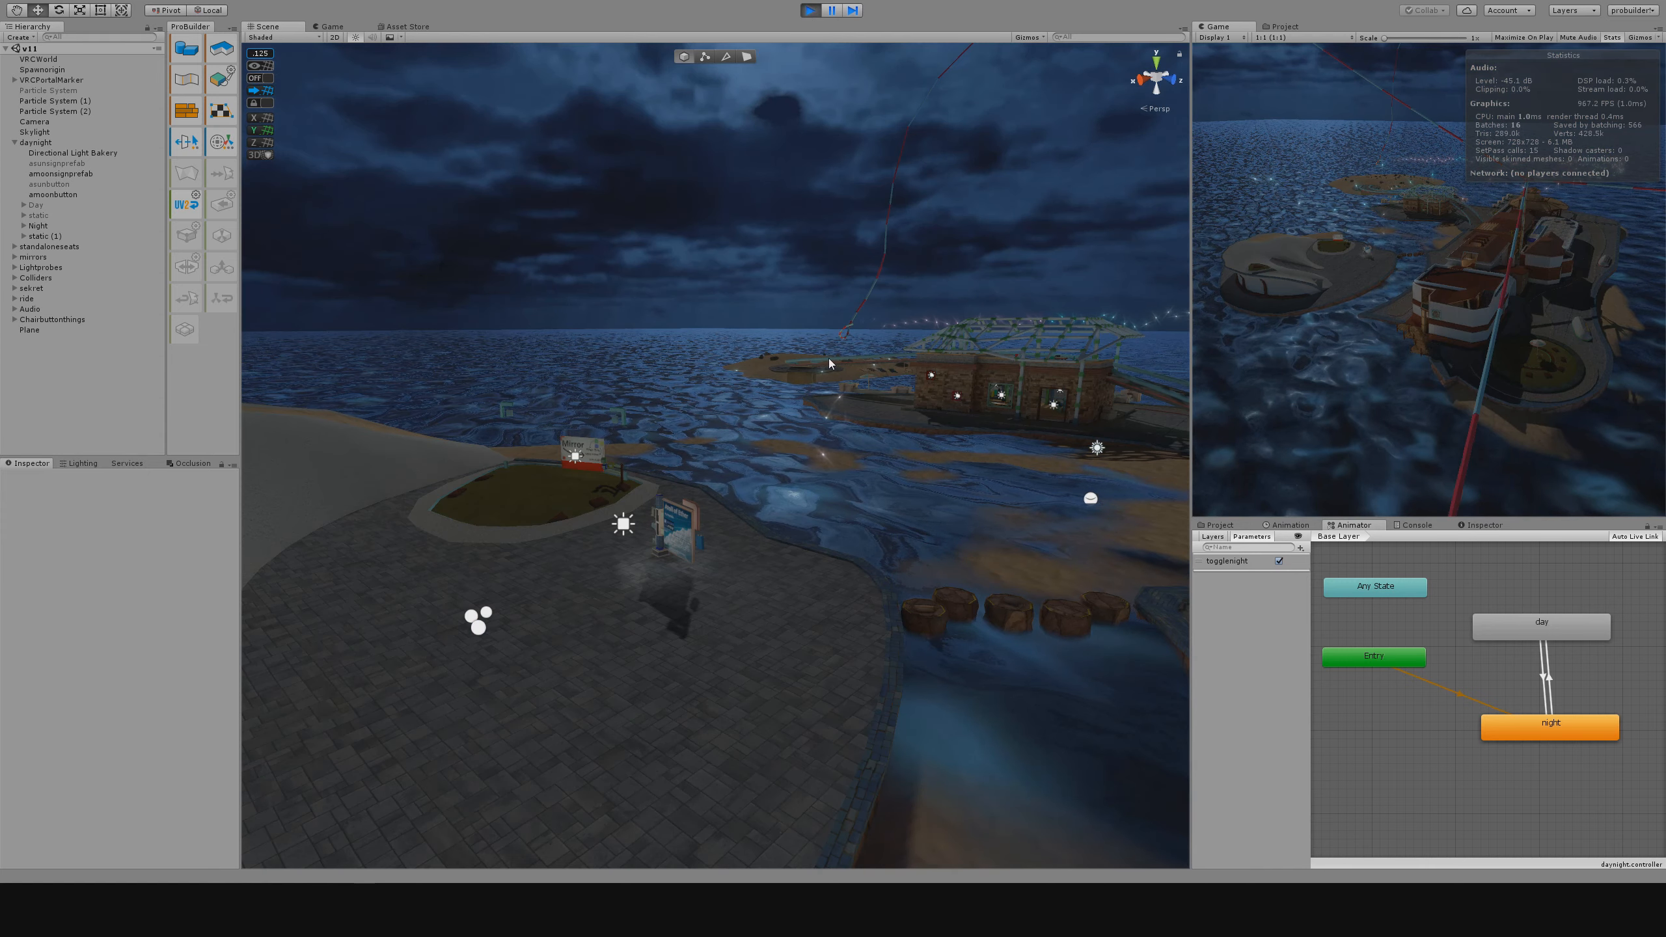
key("ctrl+p")
left_click_drag(830, 340, 715, 308, "alt")
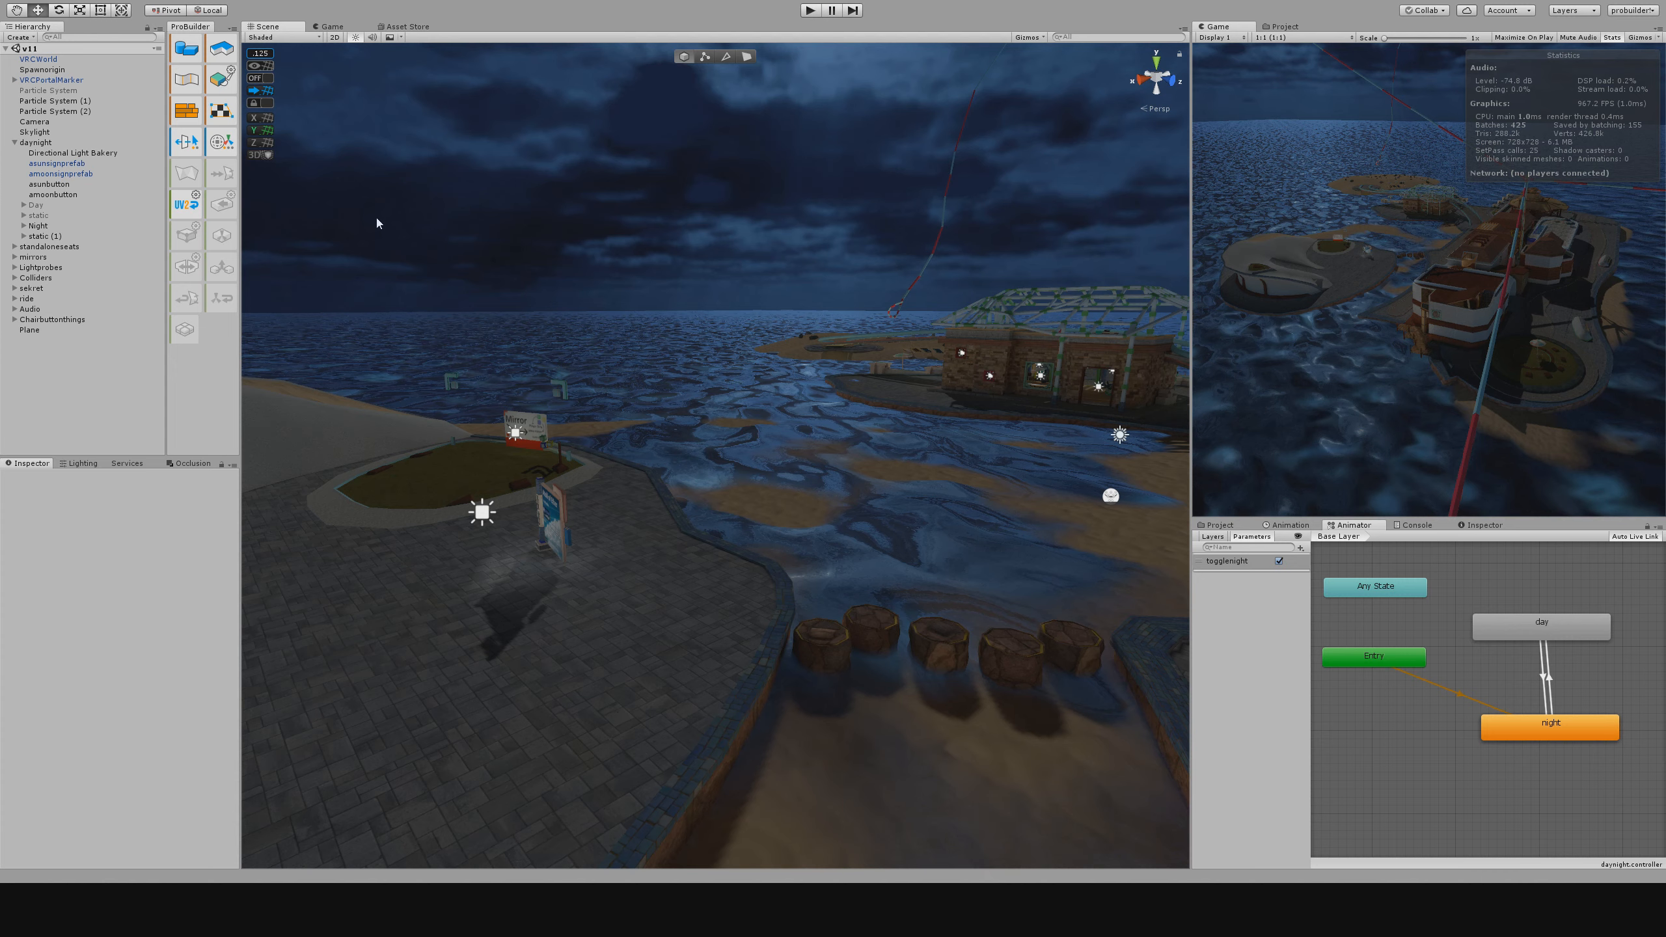
Enable the Day and static objects together inside daynight.
left_click(43, 214)
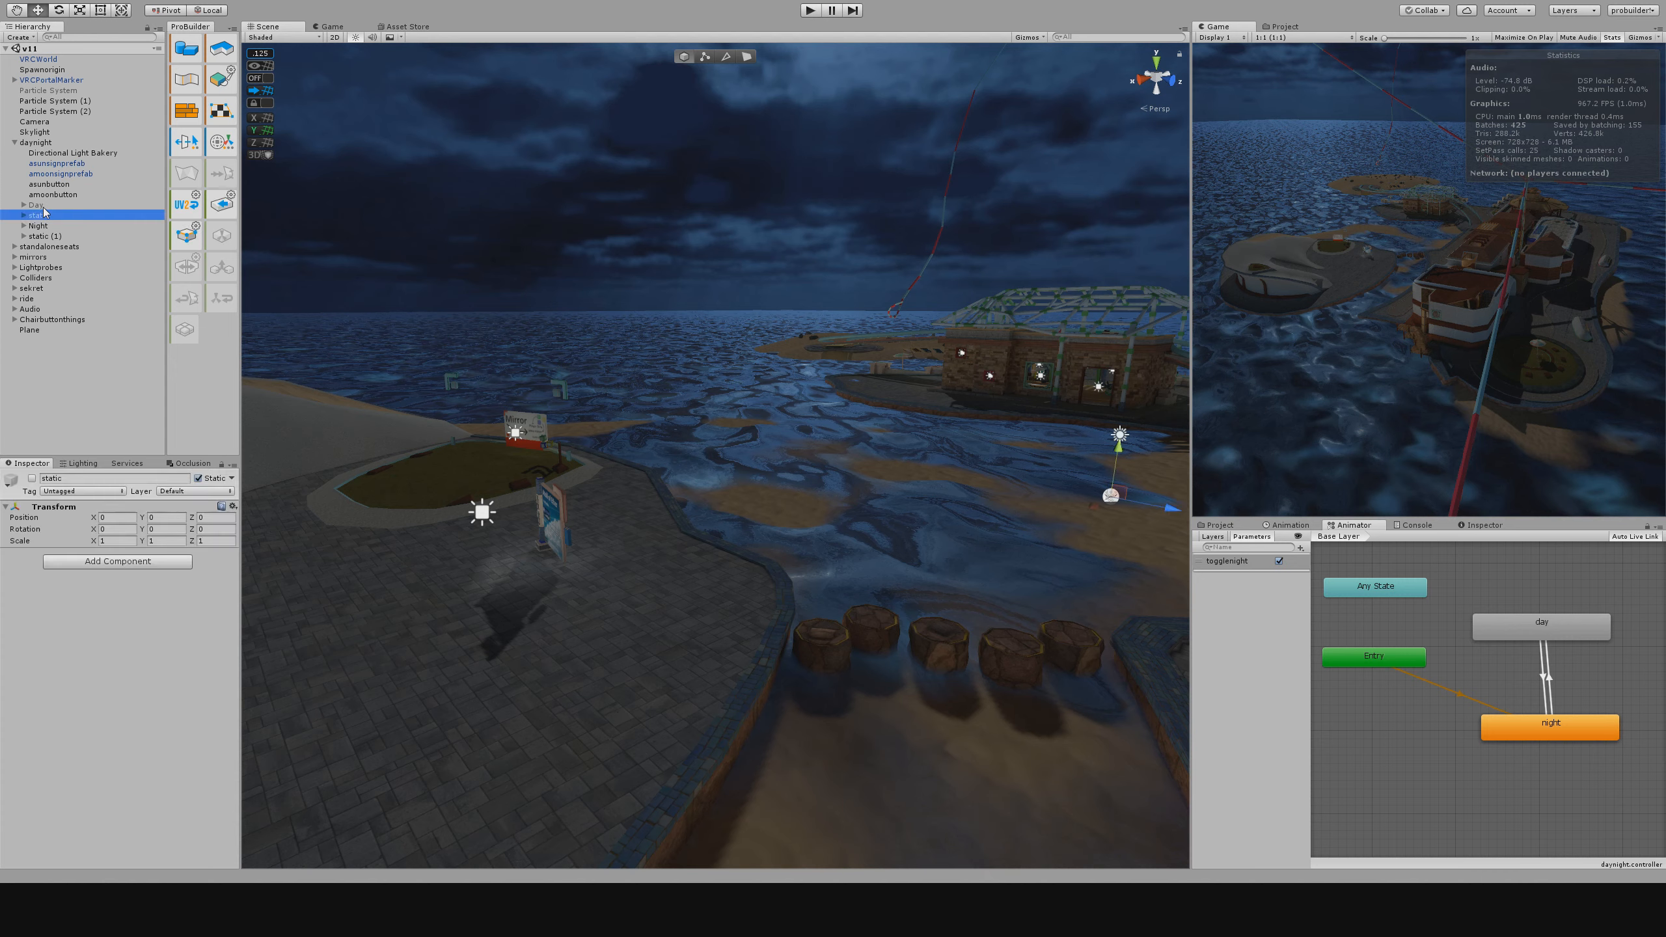
left_click(40, 206)
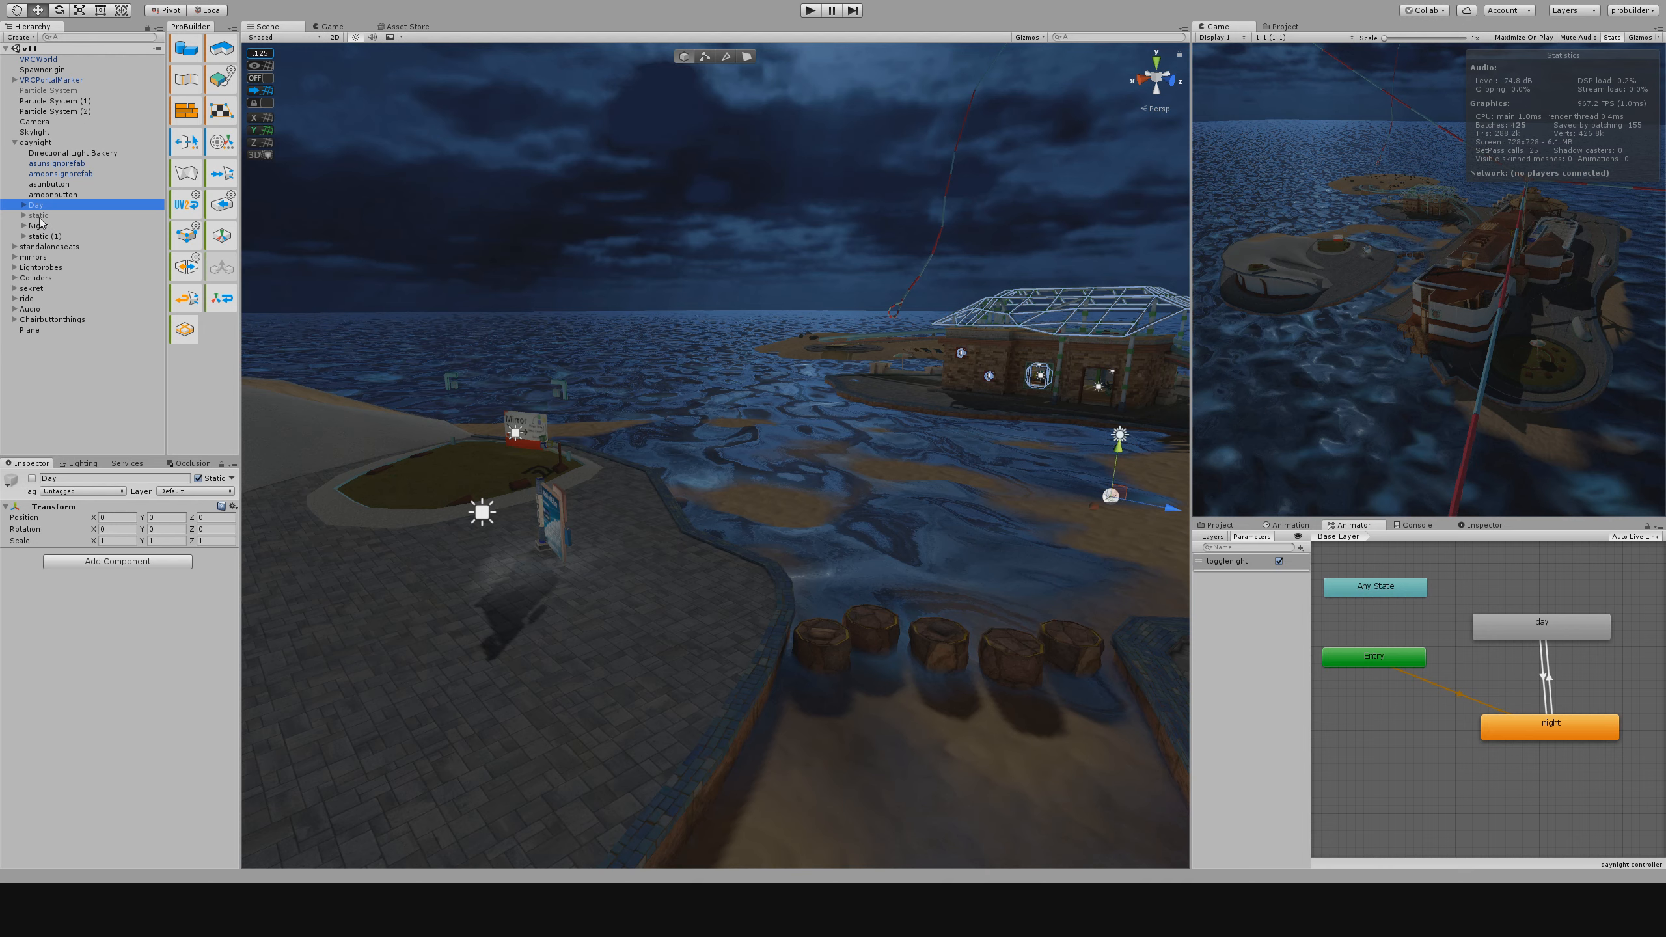
left_click(37, 216, "ctrl")
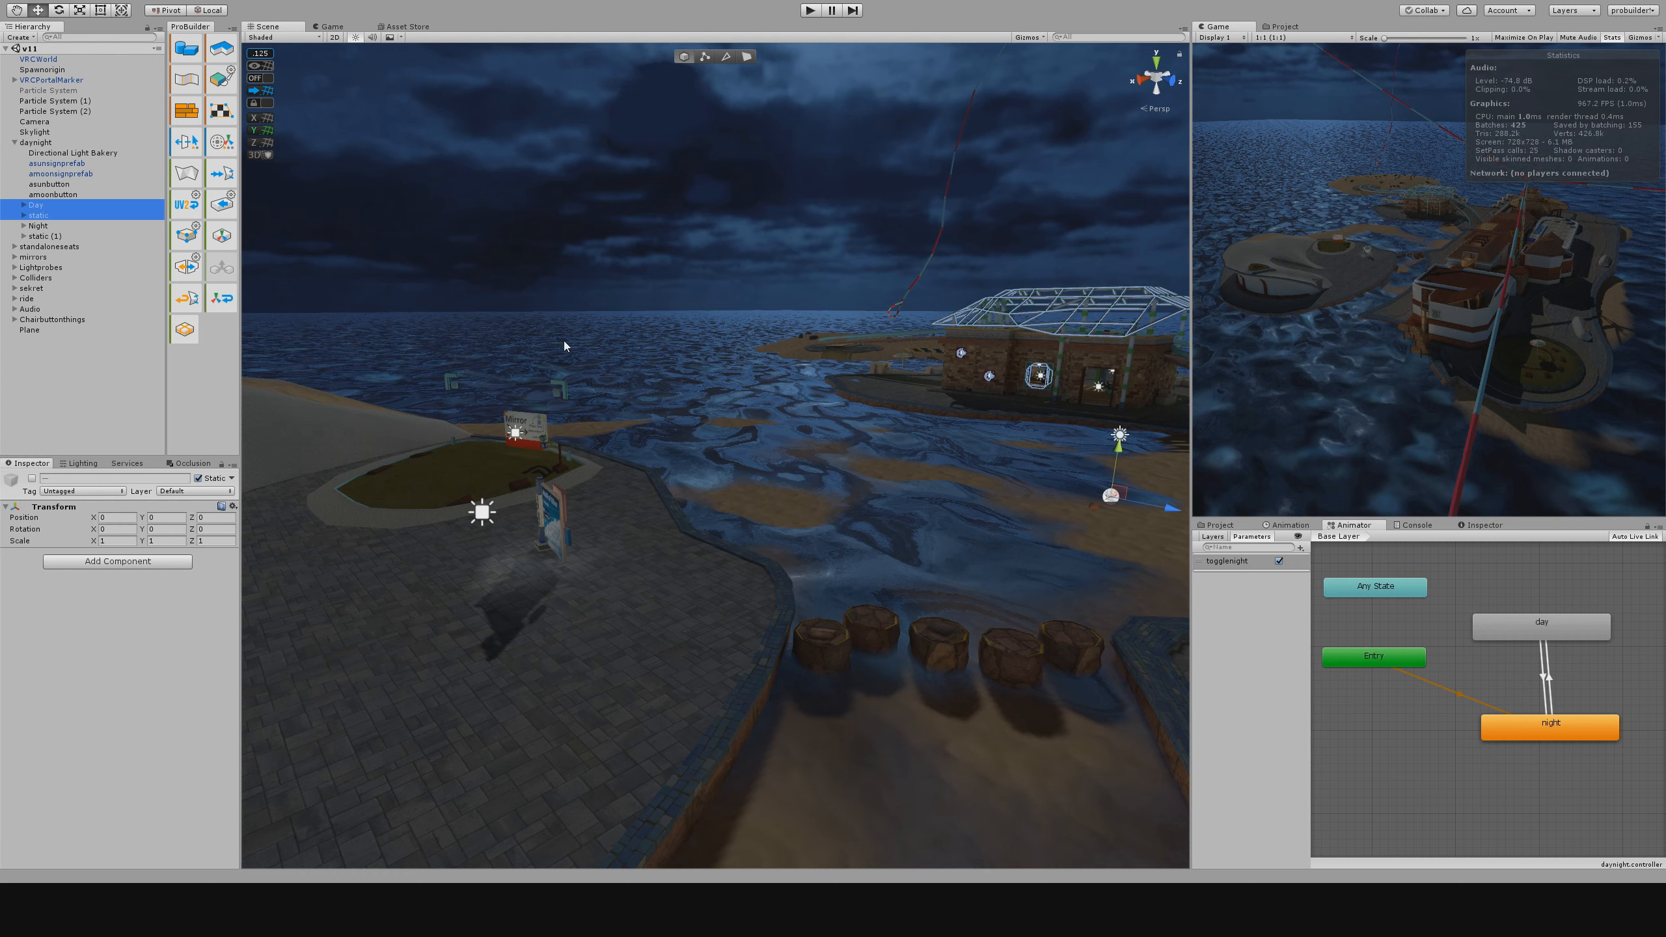
left_click(32, 478)
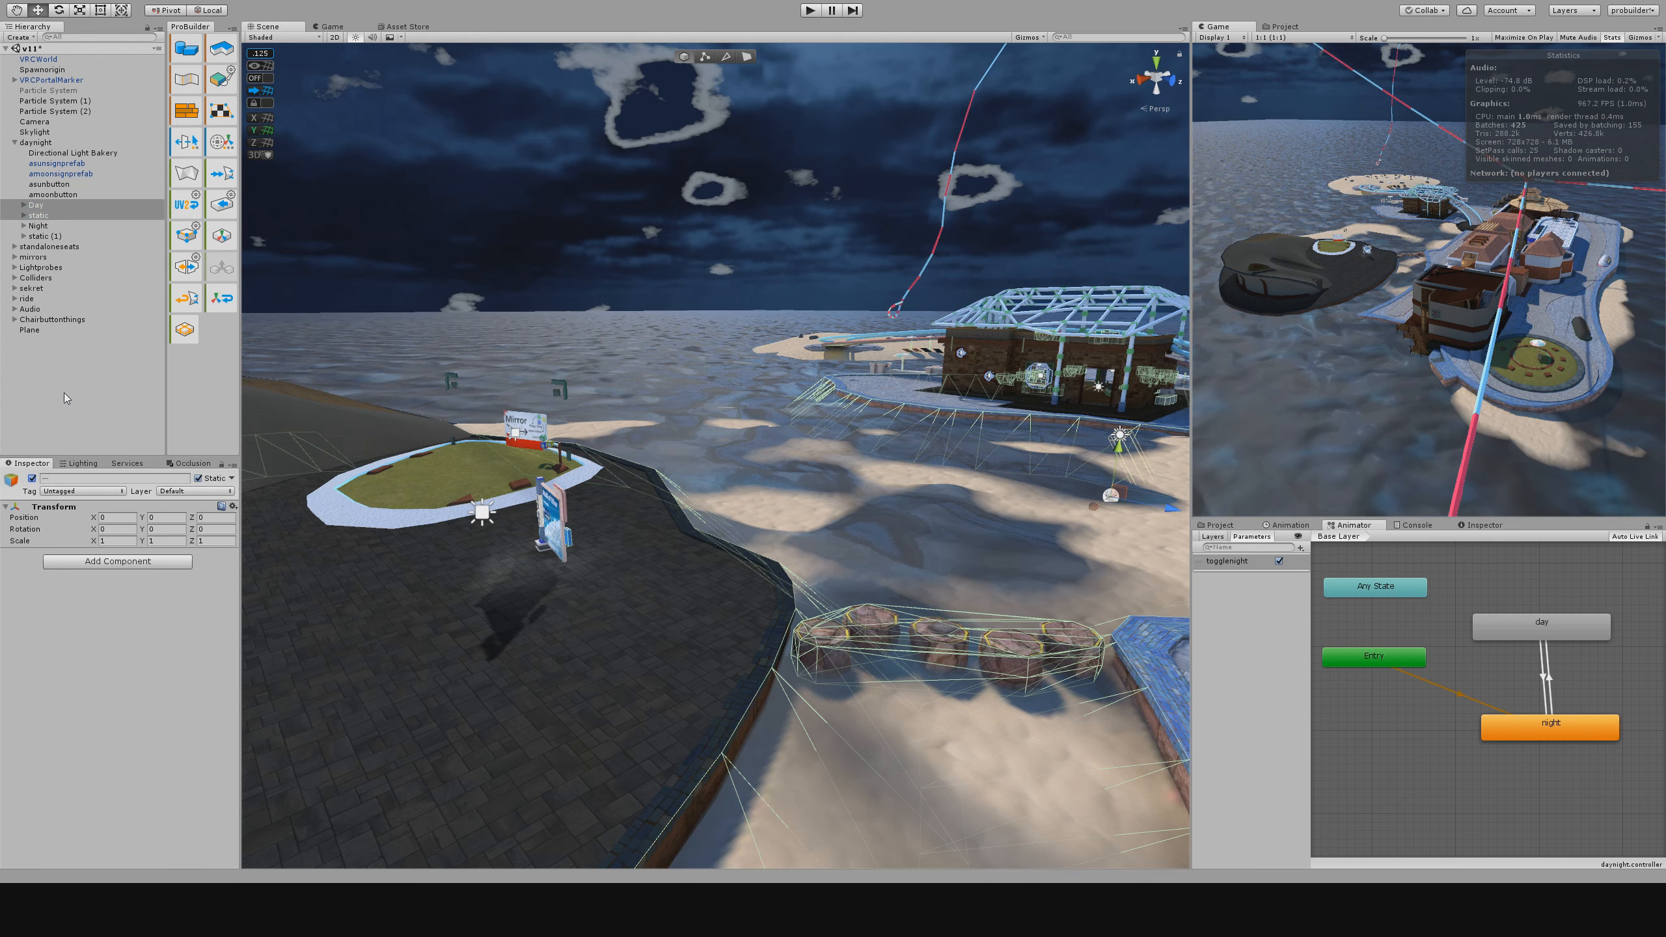
left_click(64, 393)
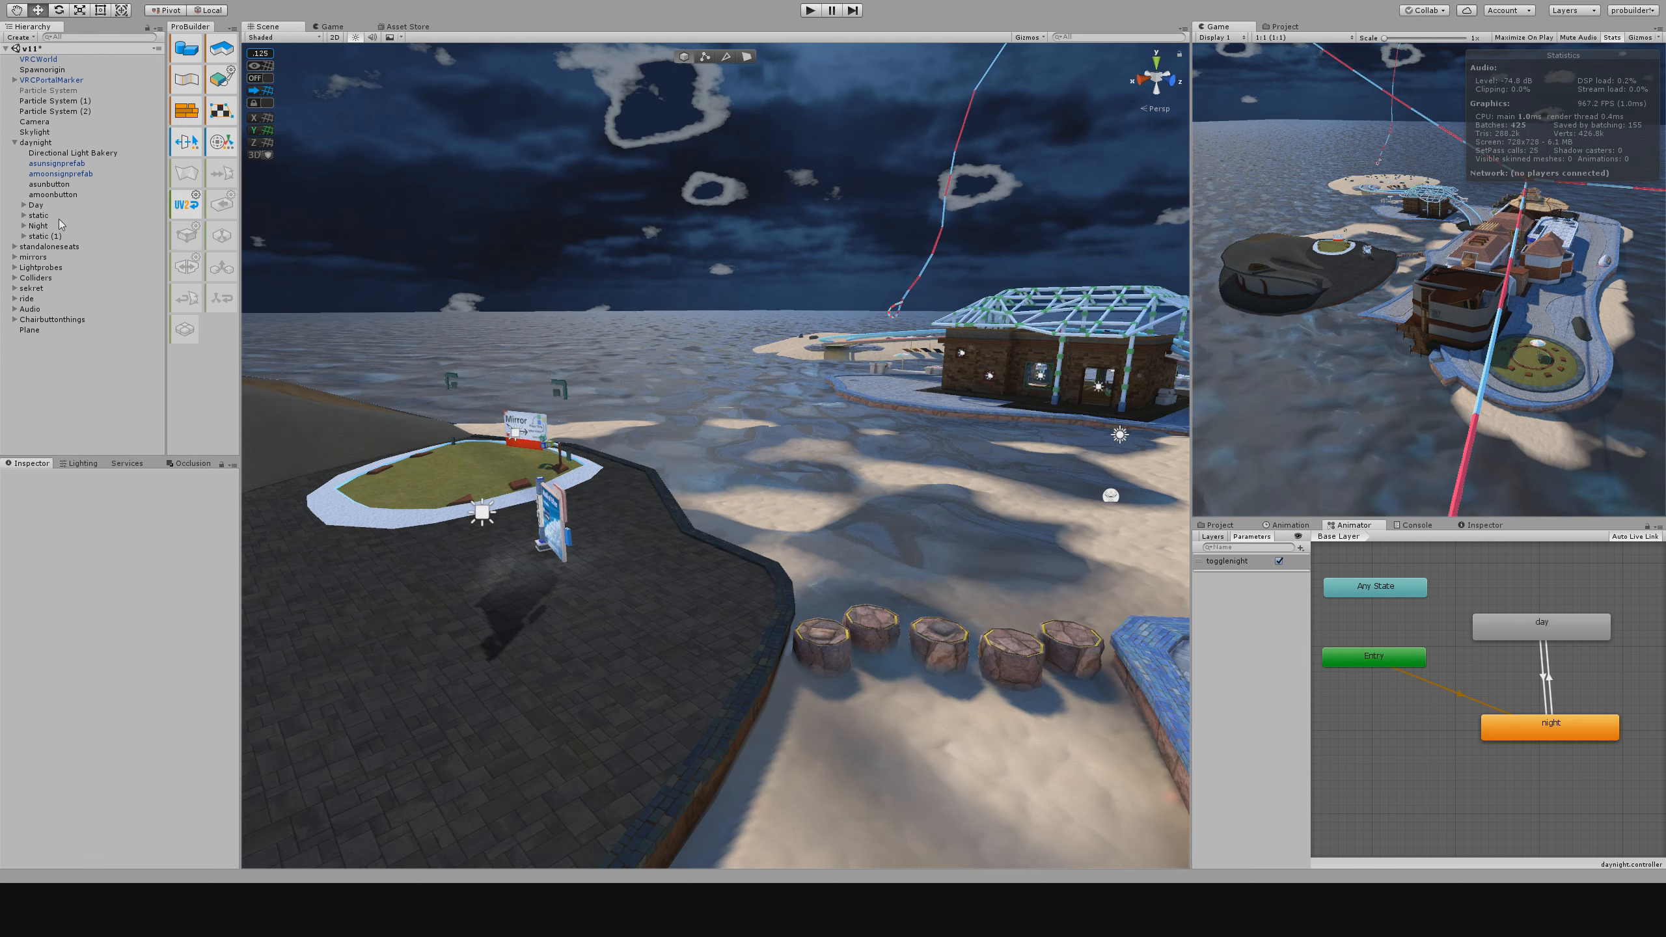
Check the Night, static (1) and Day objects and view the island with both sets active.
left_click(37, 225)
left_click(41, 237)
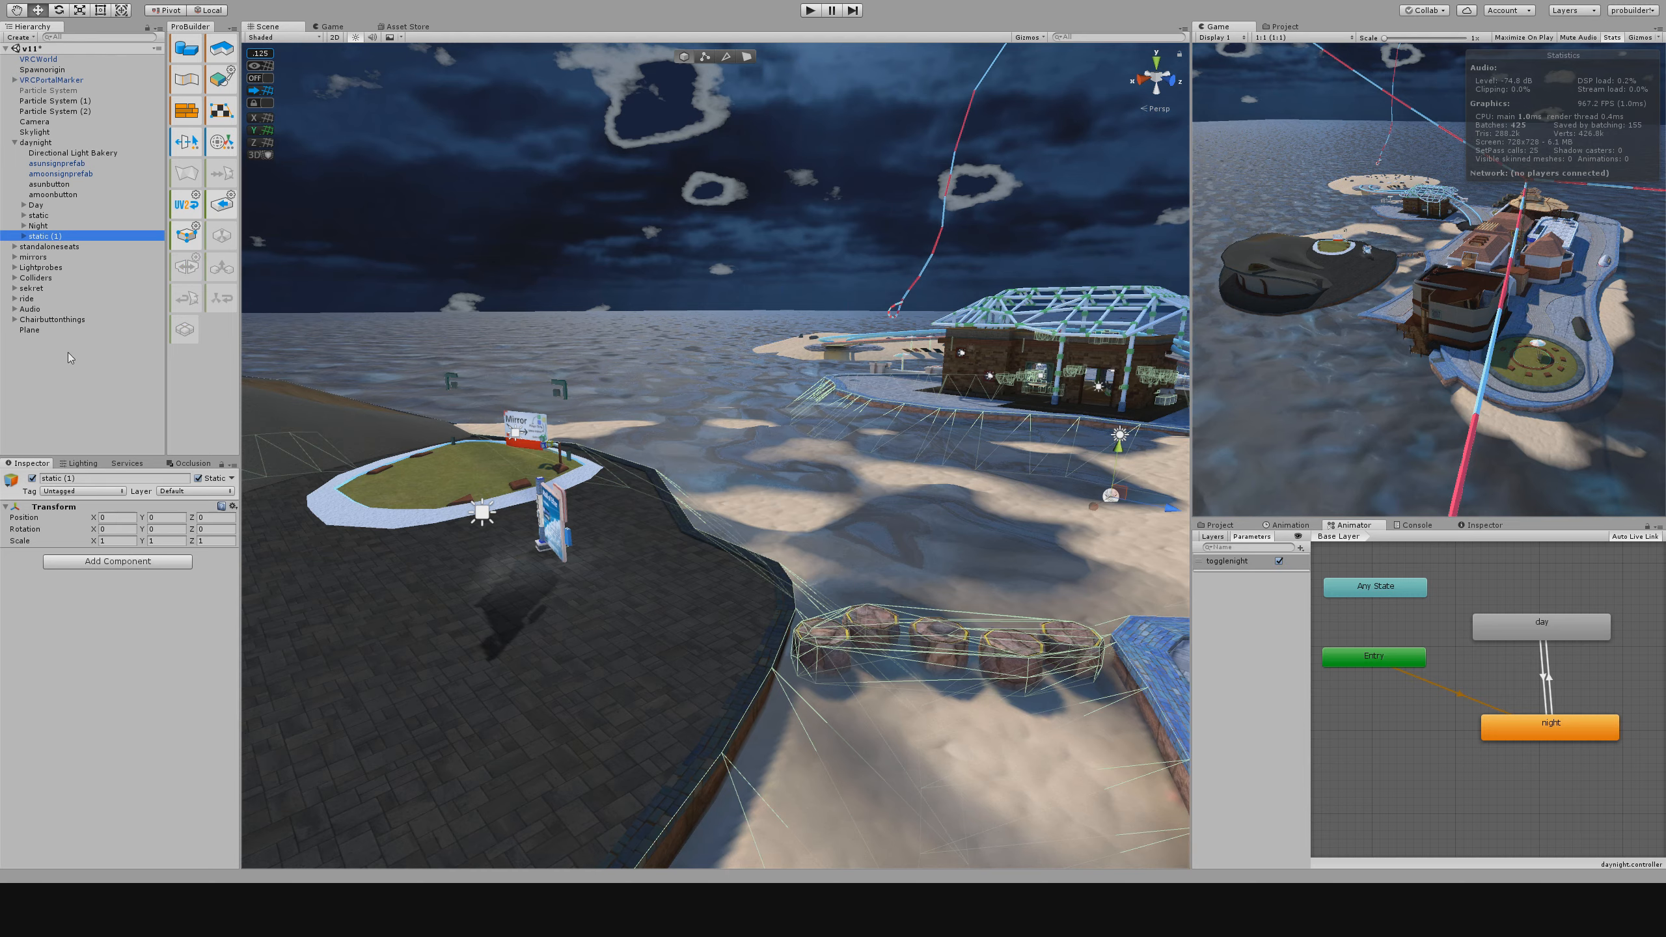
left_click(36, 205)
right_click_drag(590, 393, 640, 536)
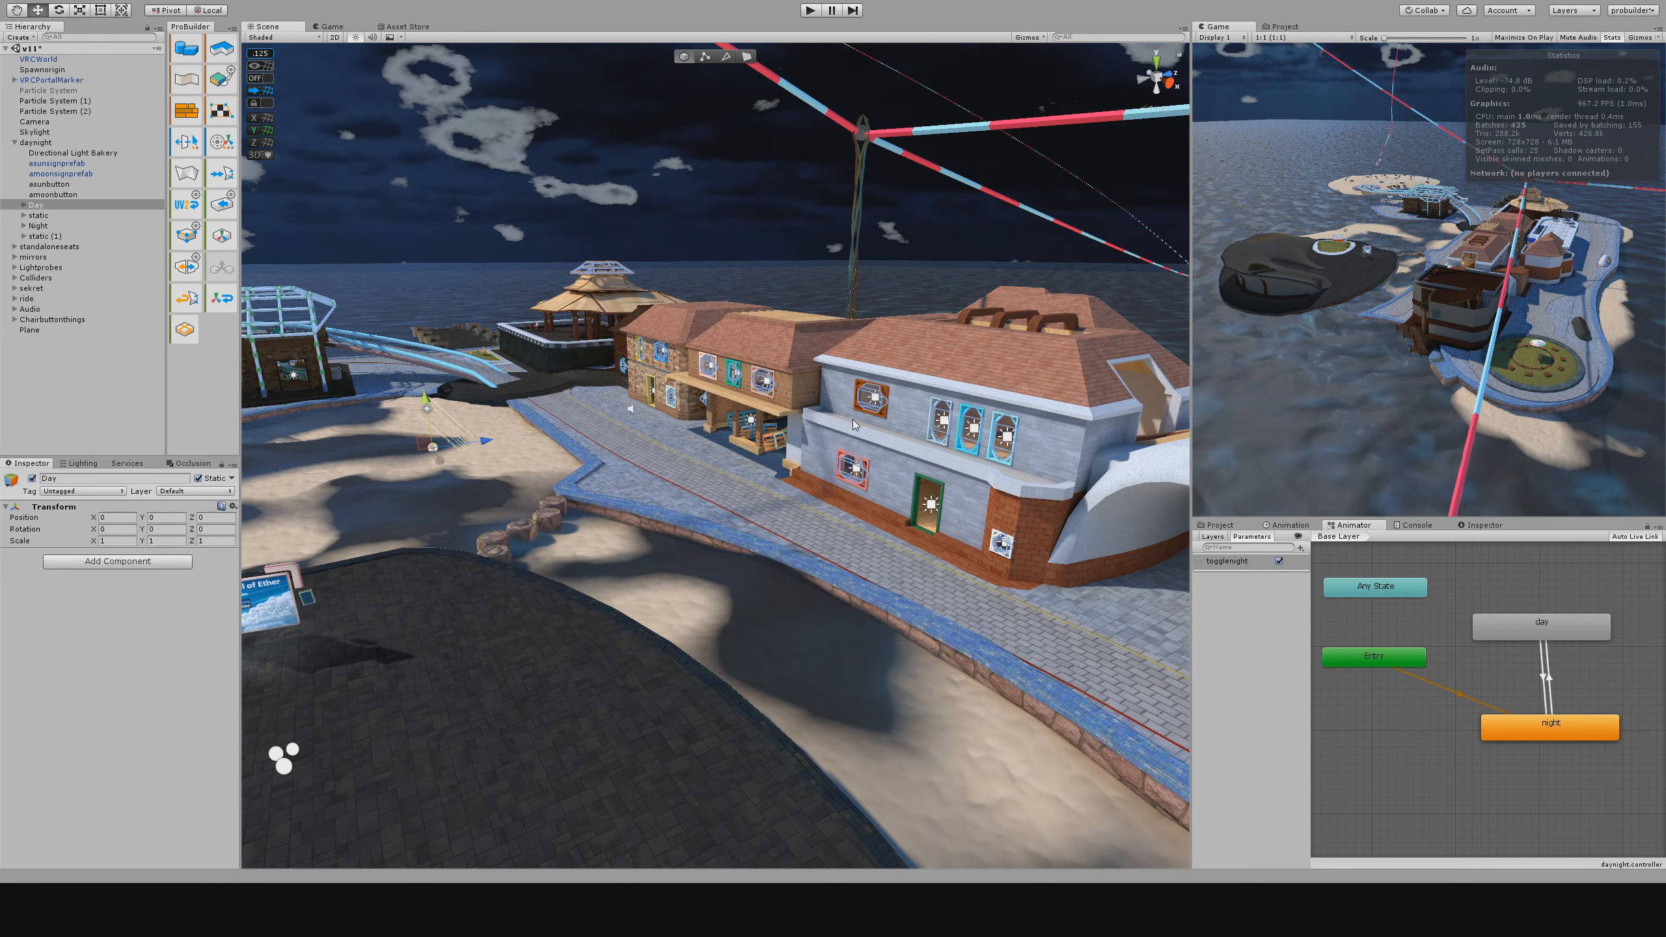
right_click_drag(869, 443, 813, 479)
right_click_drag(794, 412, 643, 427)
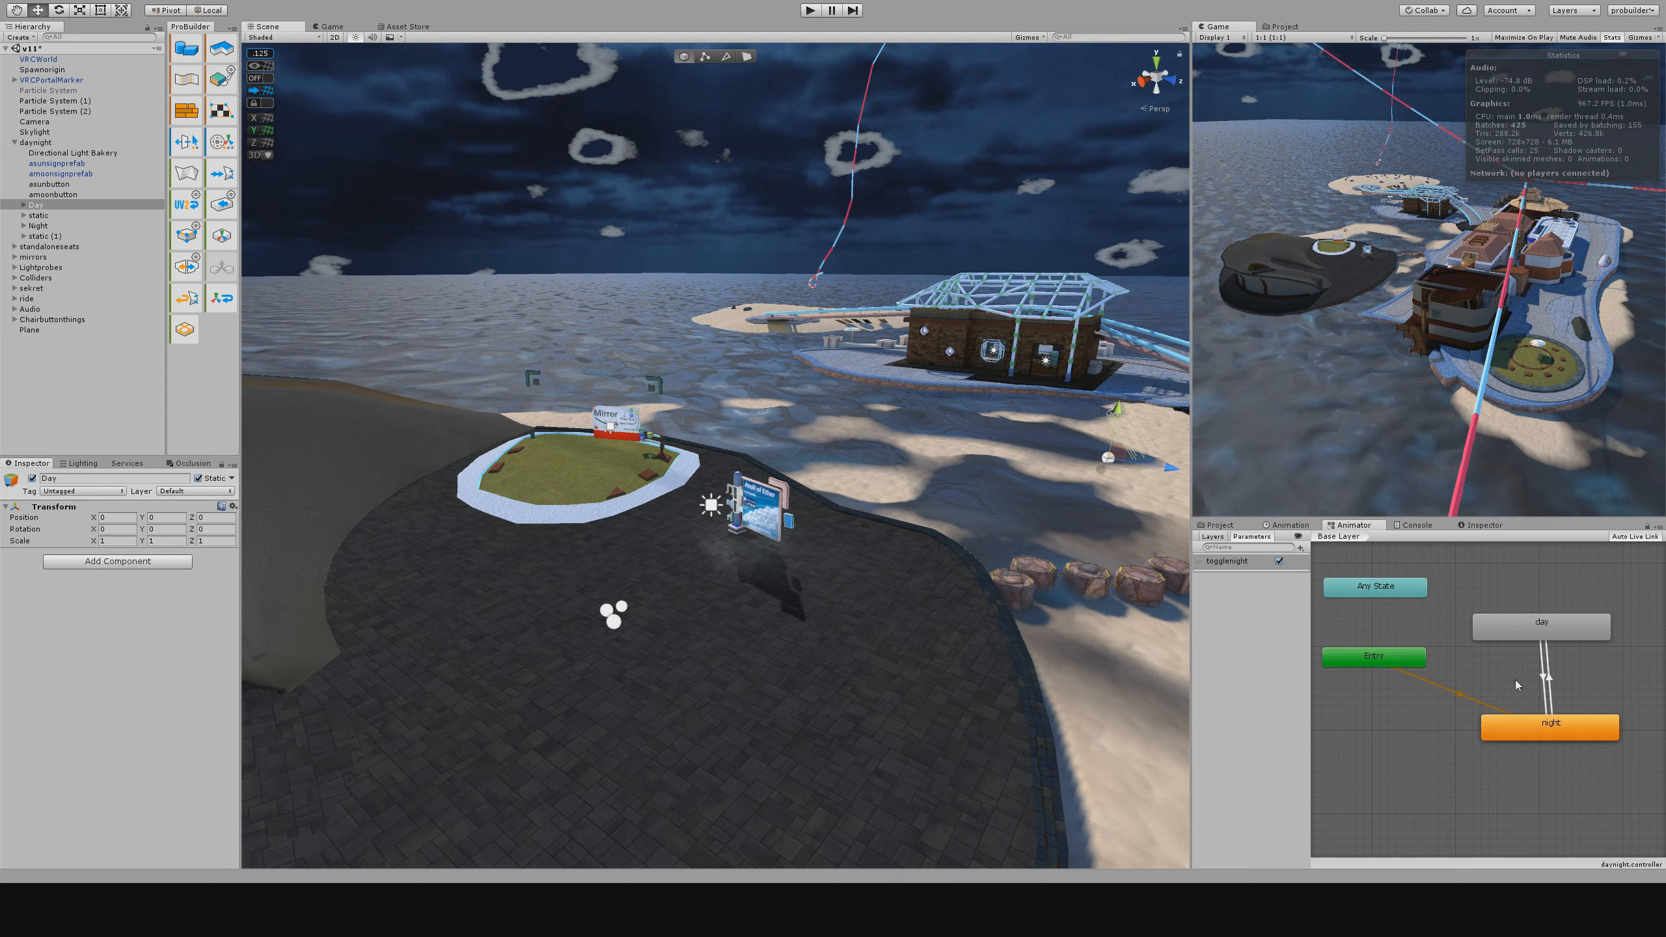
Check the Entry node and night state, and test turning togglenight off in play mode with both sets initially enabled.
left_click(1374, 661)
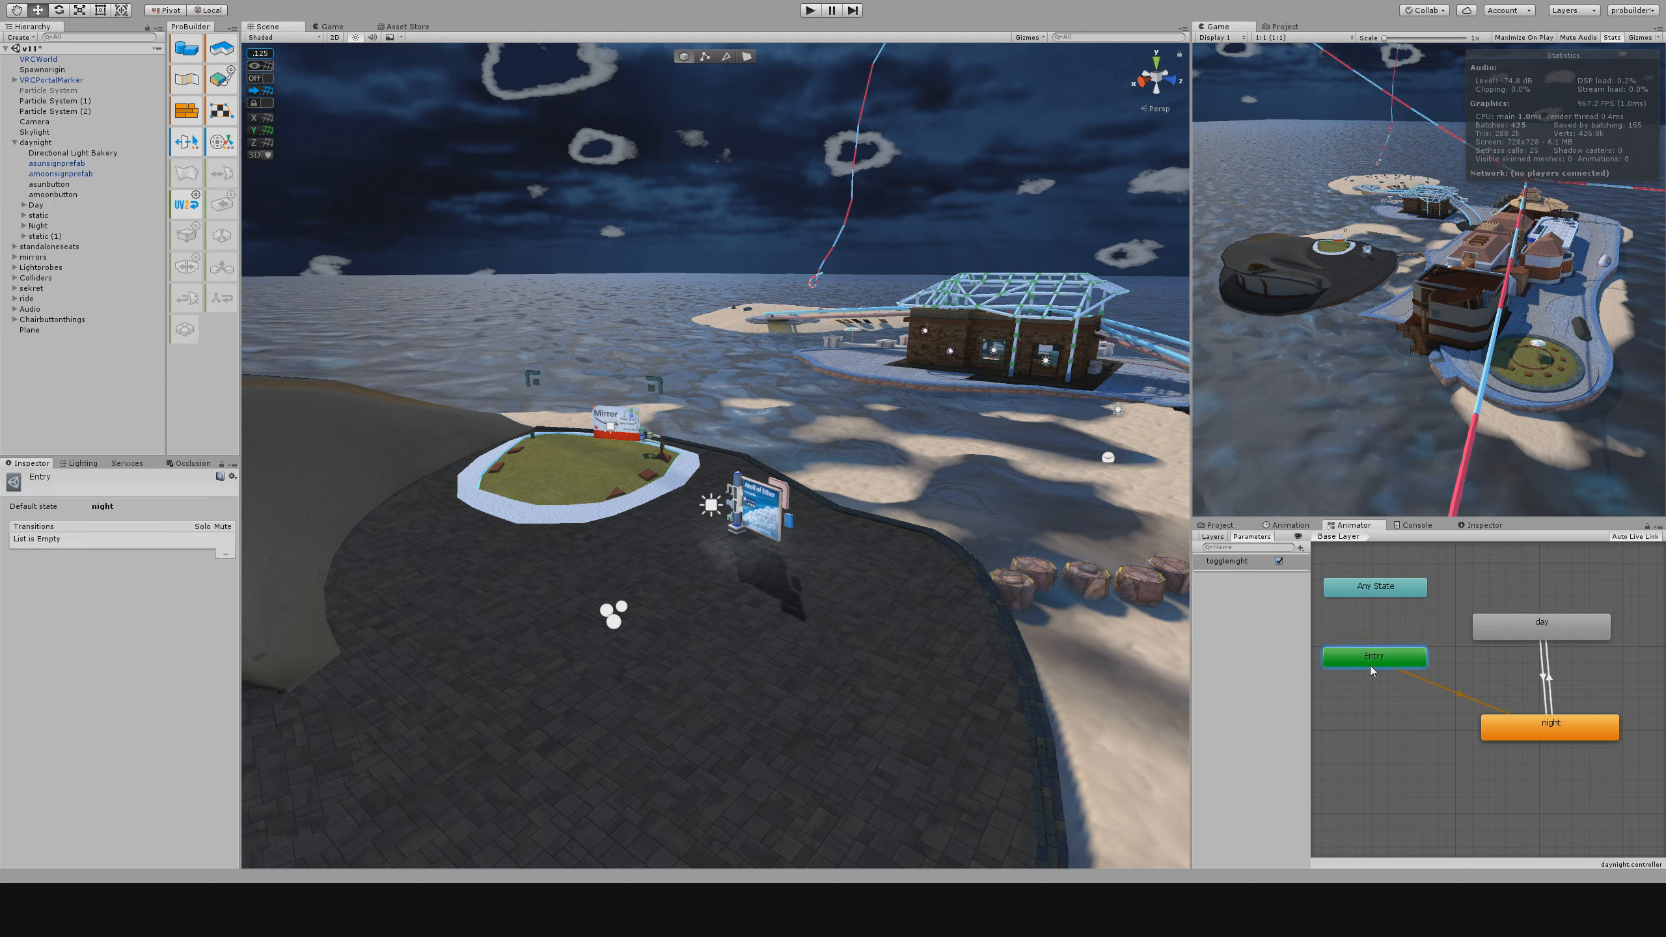
left_click(1557, 733)
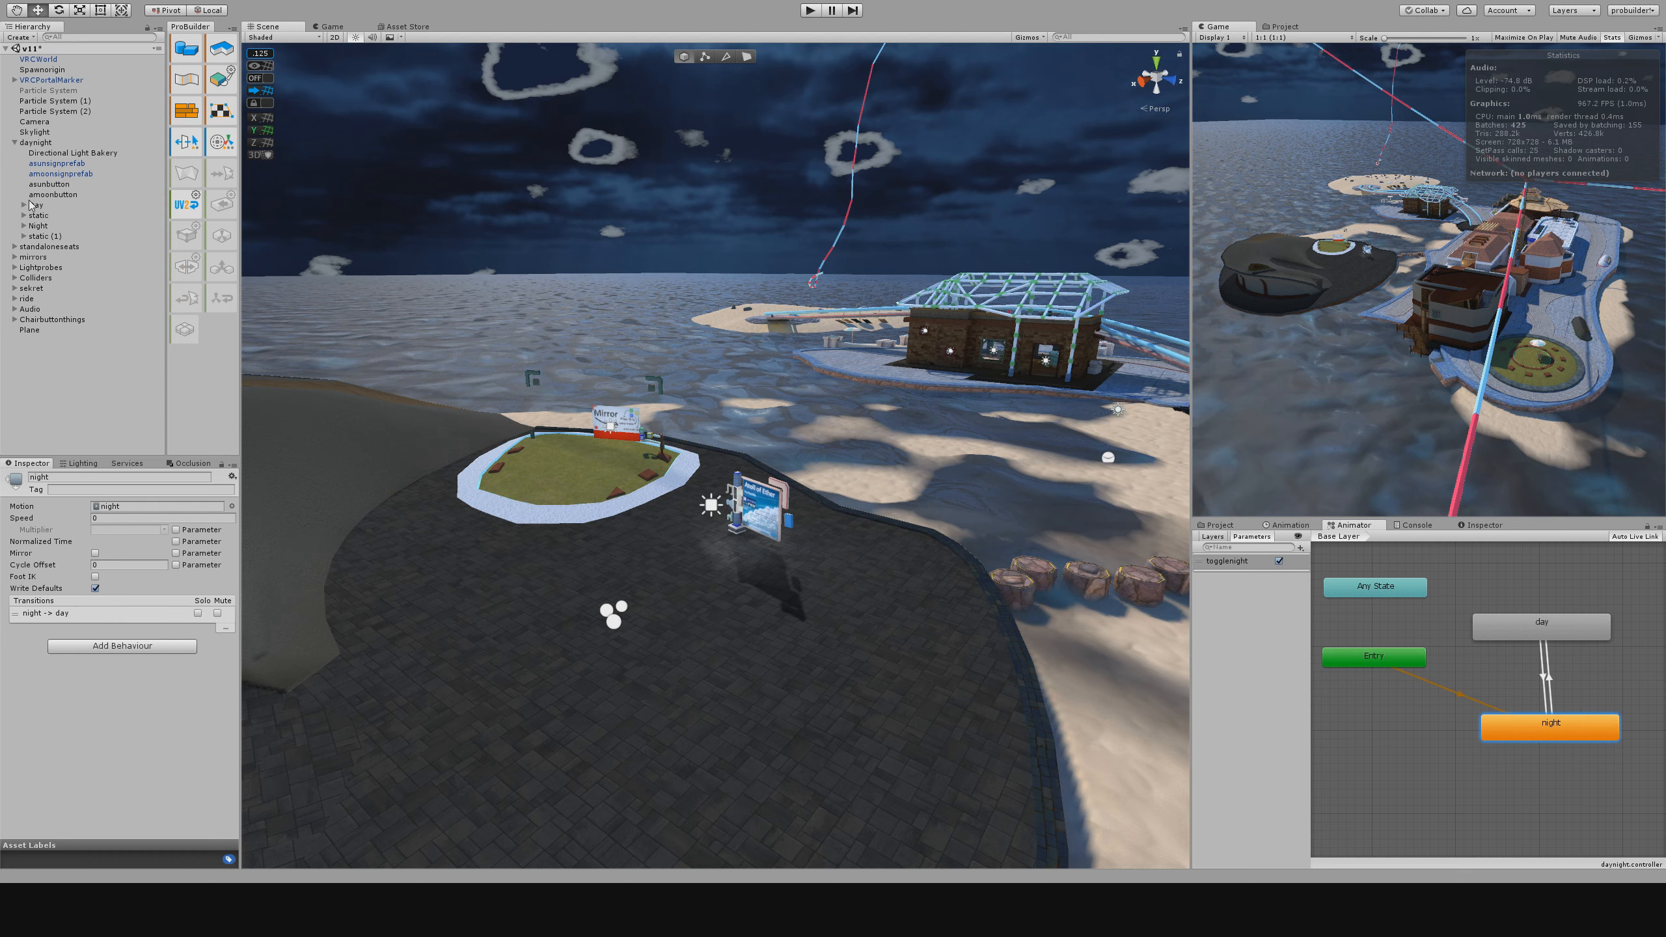
left_click(807, 9)
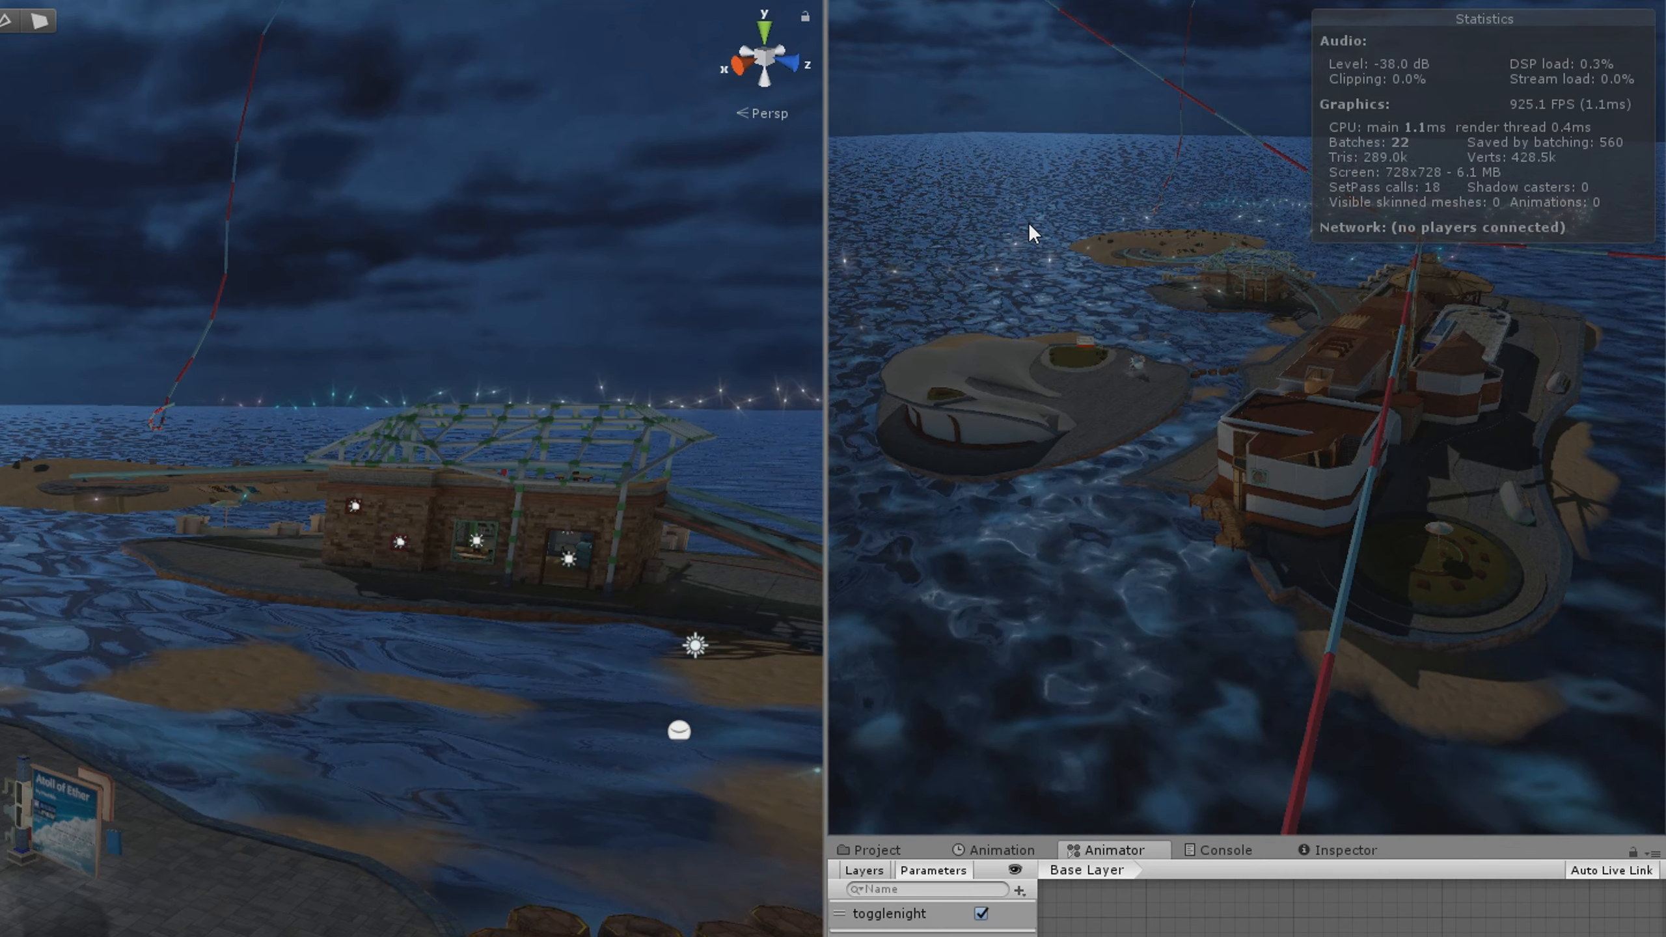
right_click_drag(142, 428, 134, 379)
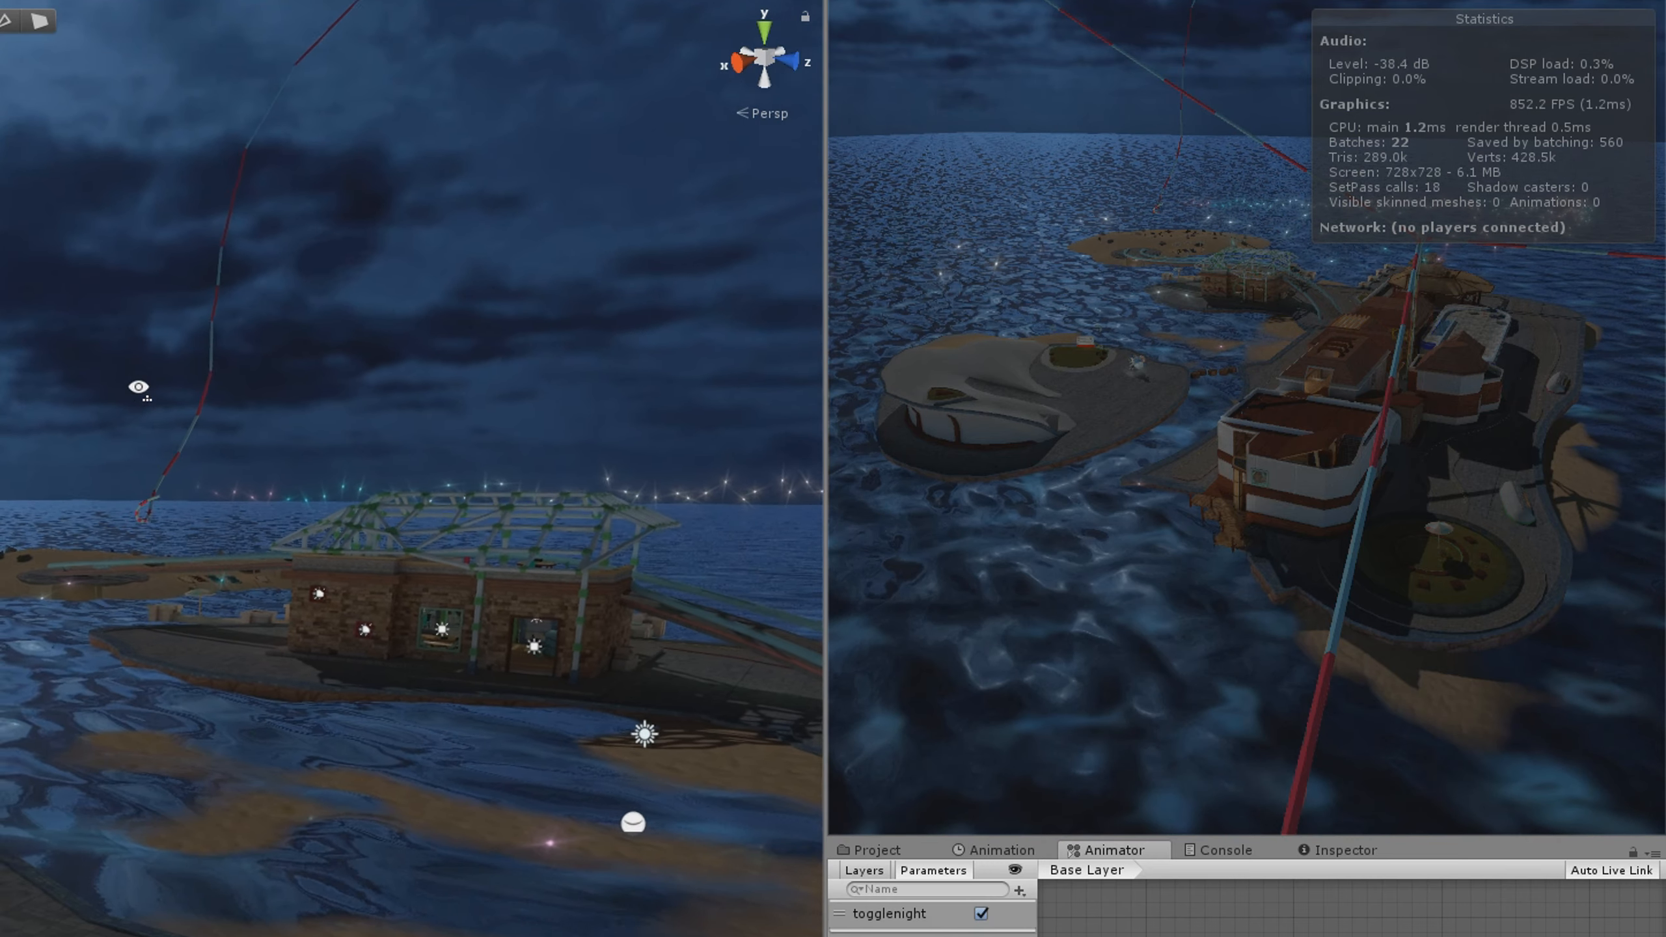
left_click(980, 913)
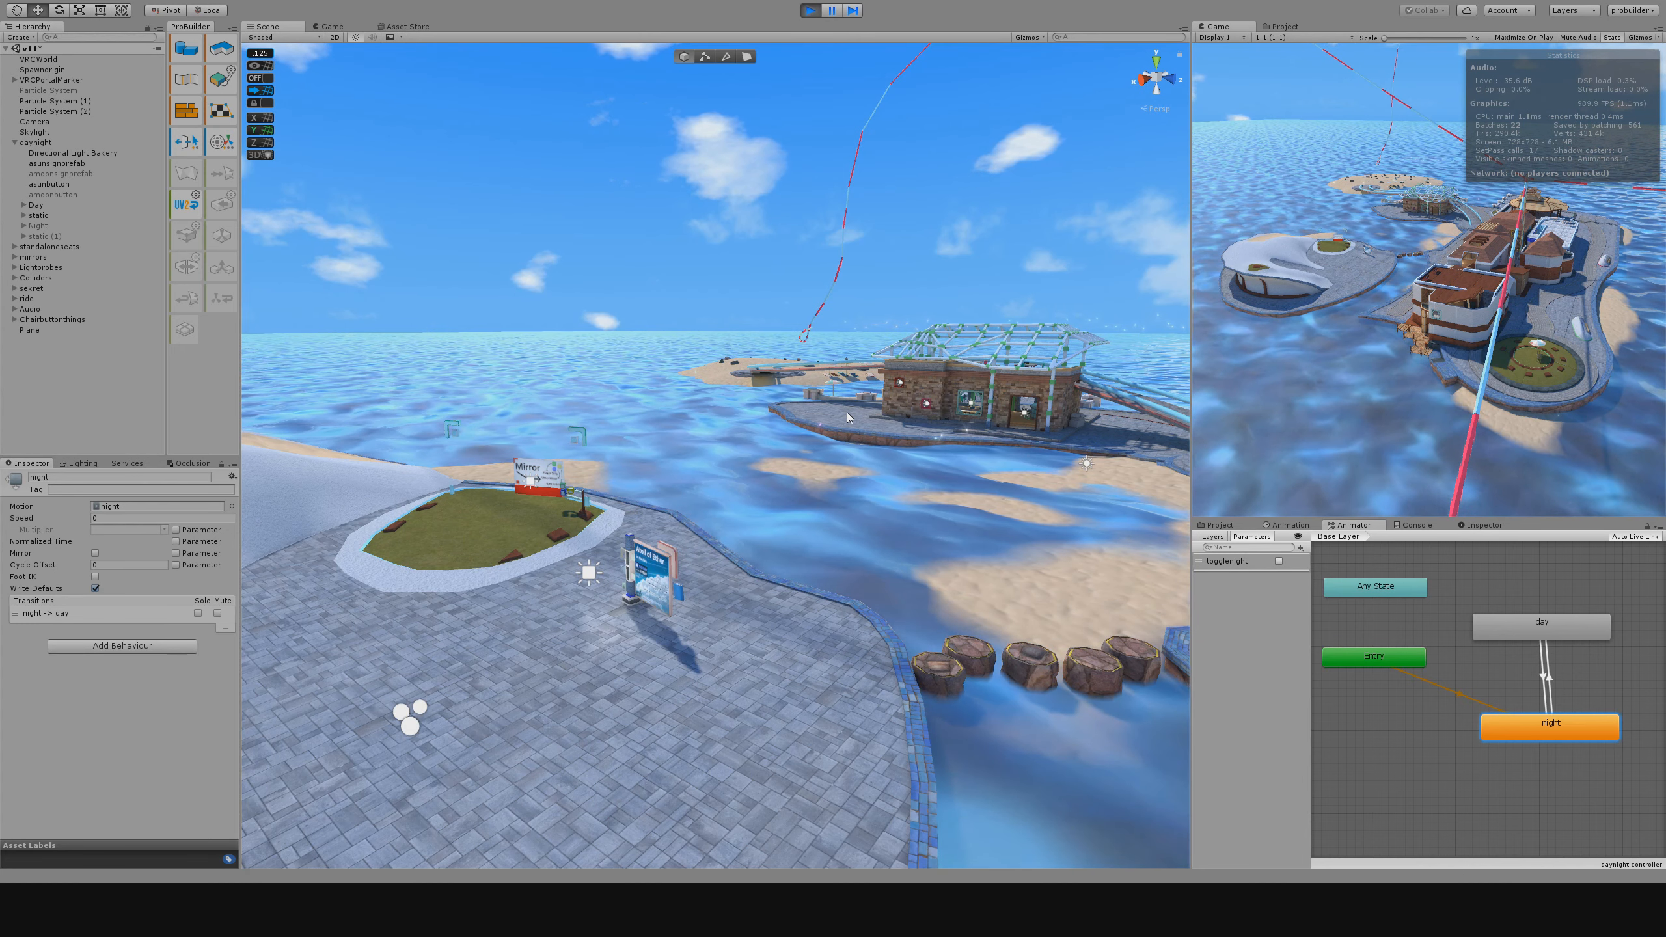
key("ctrl+p")
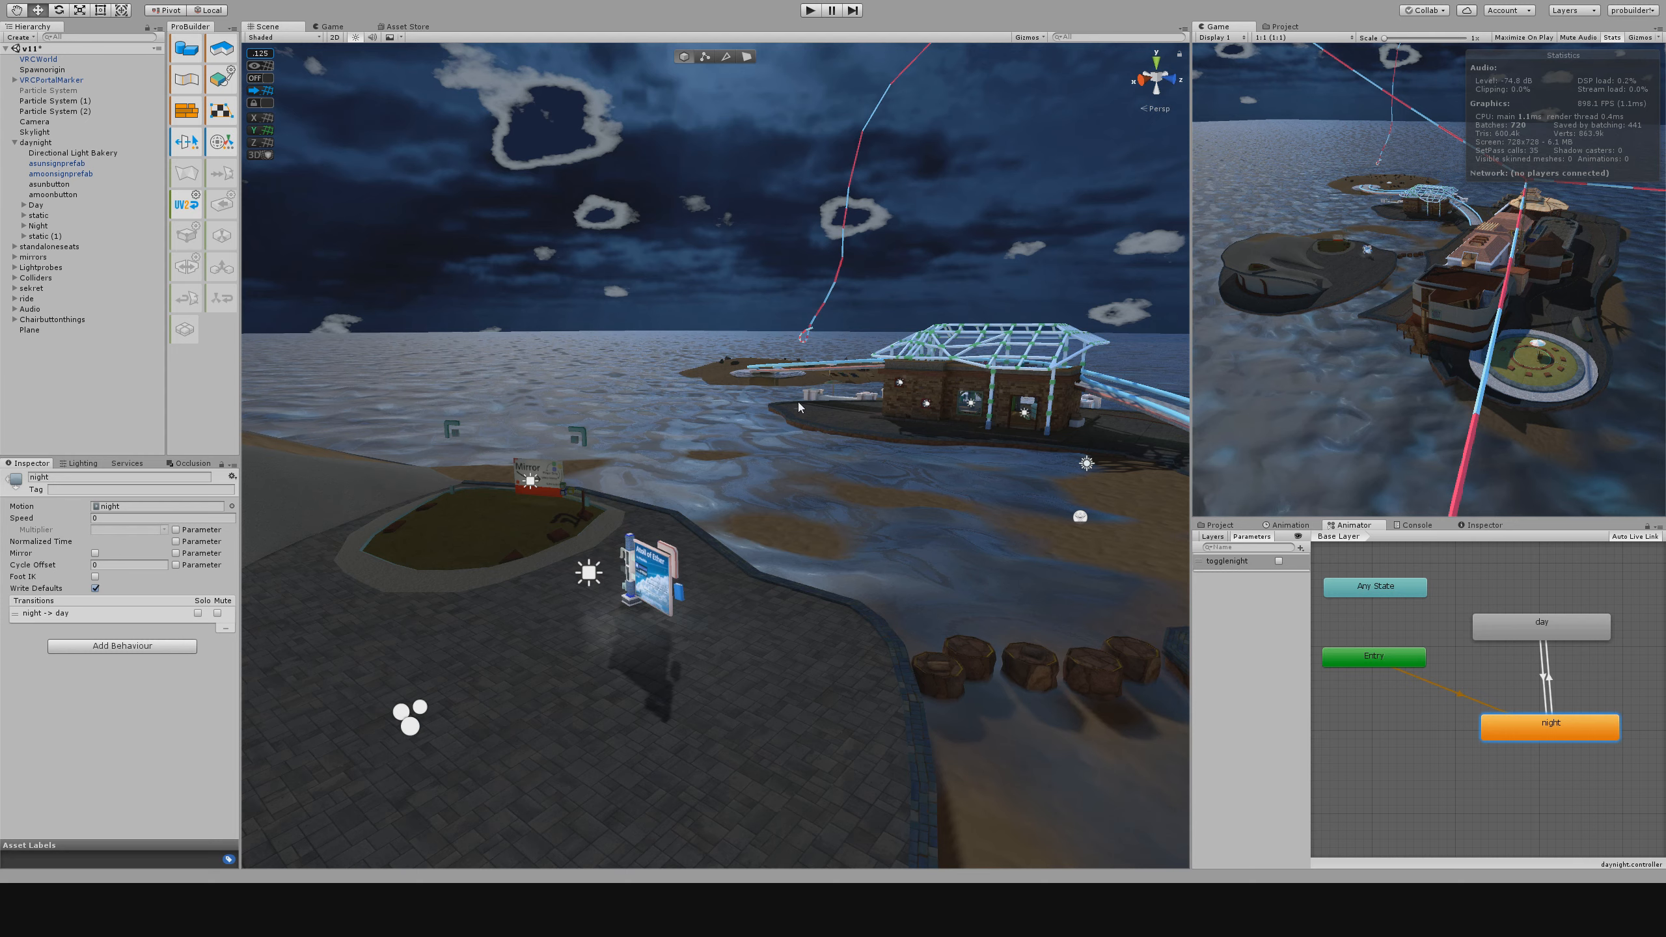
Review the scene's Lighting settings and locate the Night Moon skybox material, comparing it with the sky in the scene.
right_click_drag(798, 401, 836, 402)
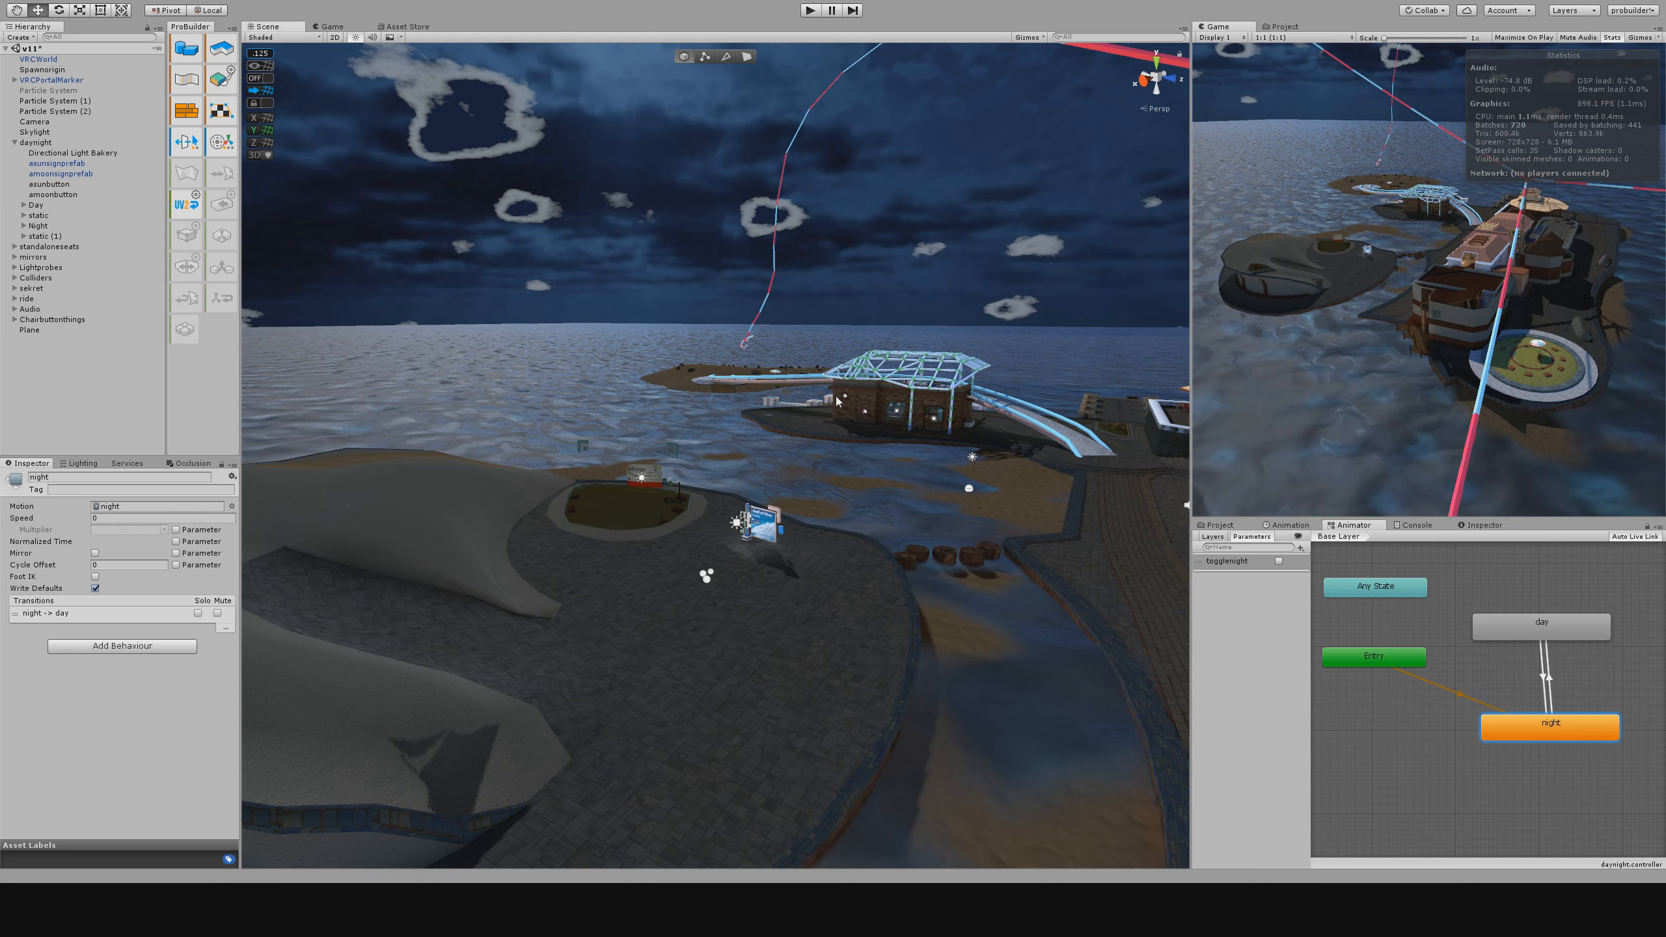
left_click(84, 464)
right_click_drag(352, 492, 785, 154)
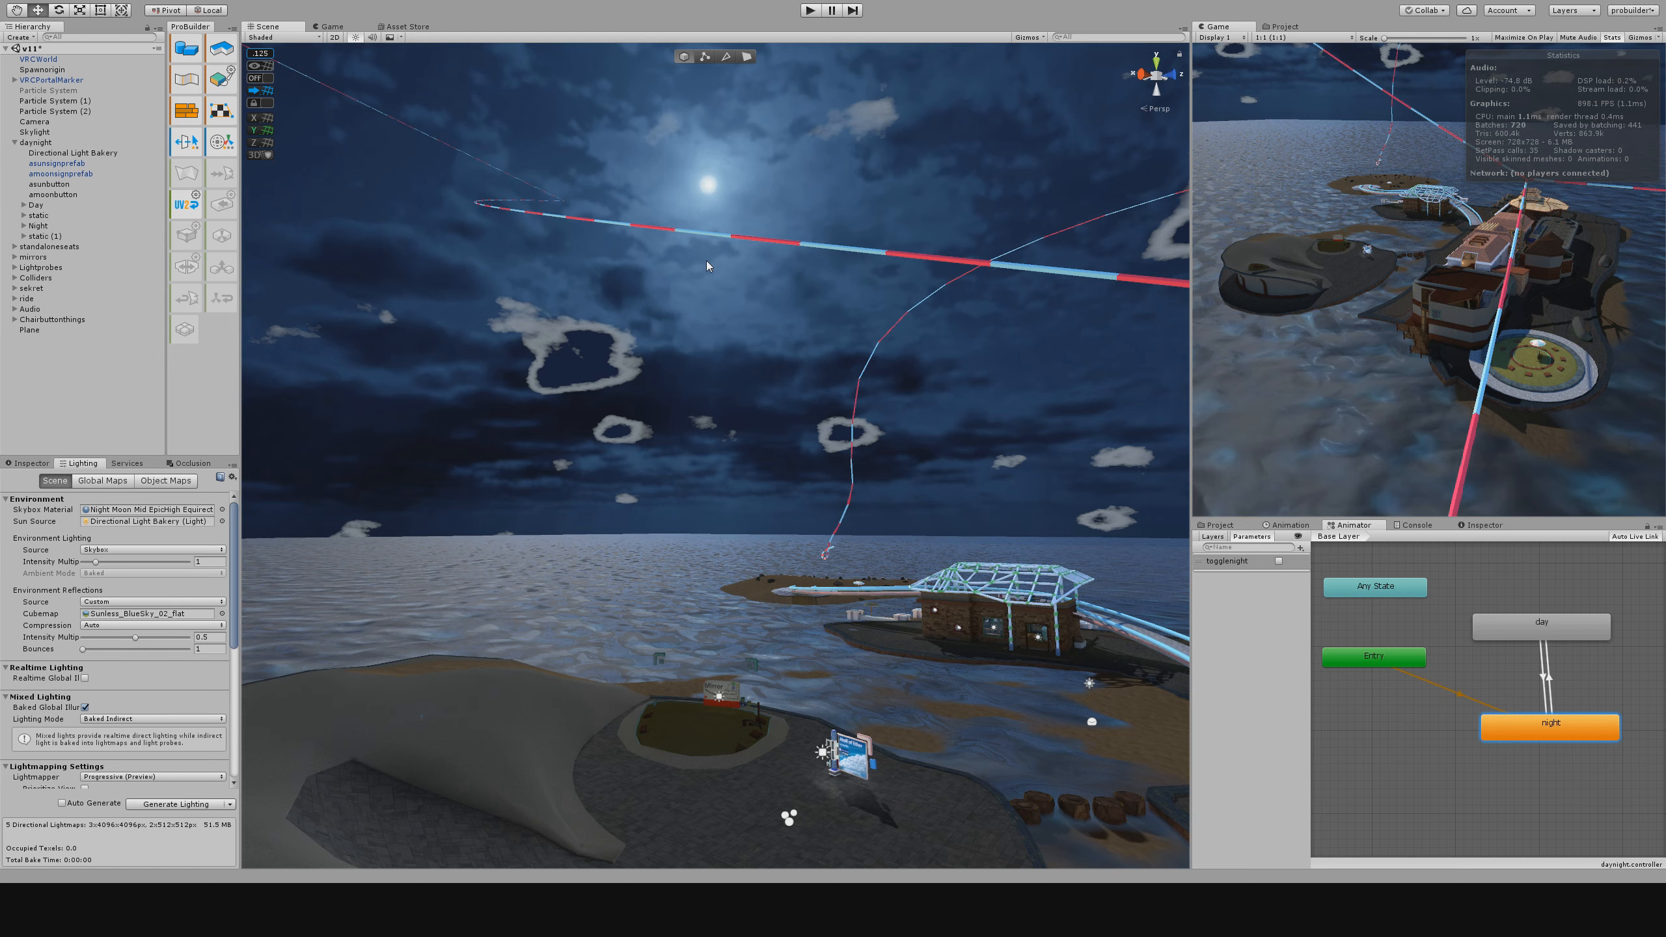
left_click(52, 510)
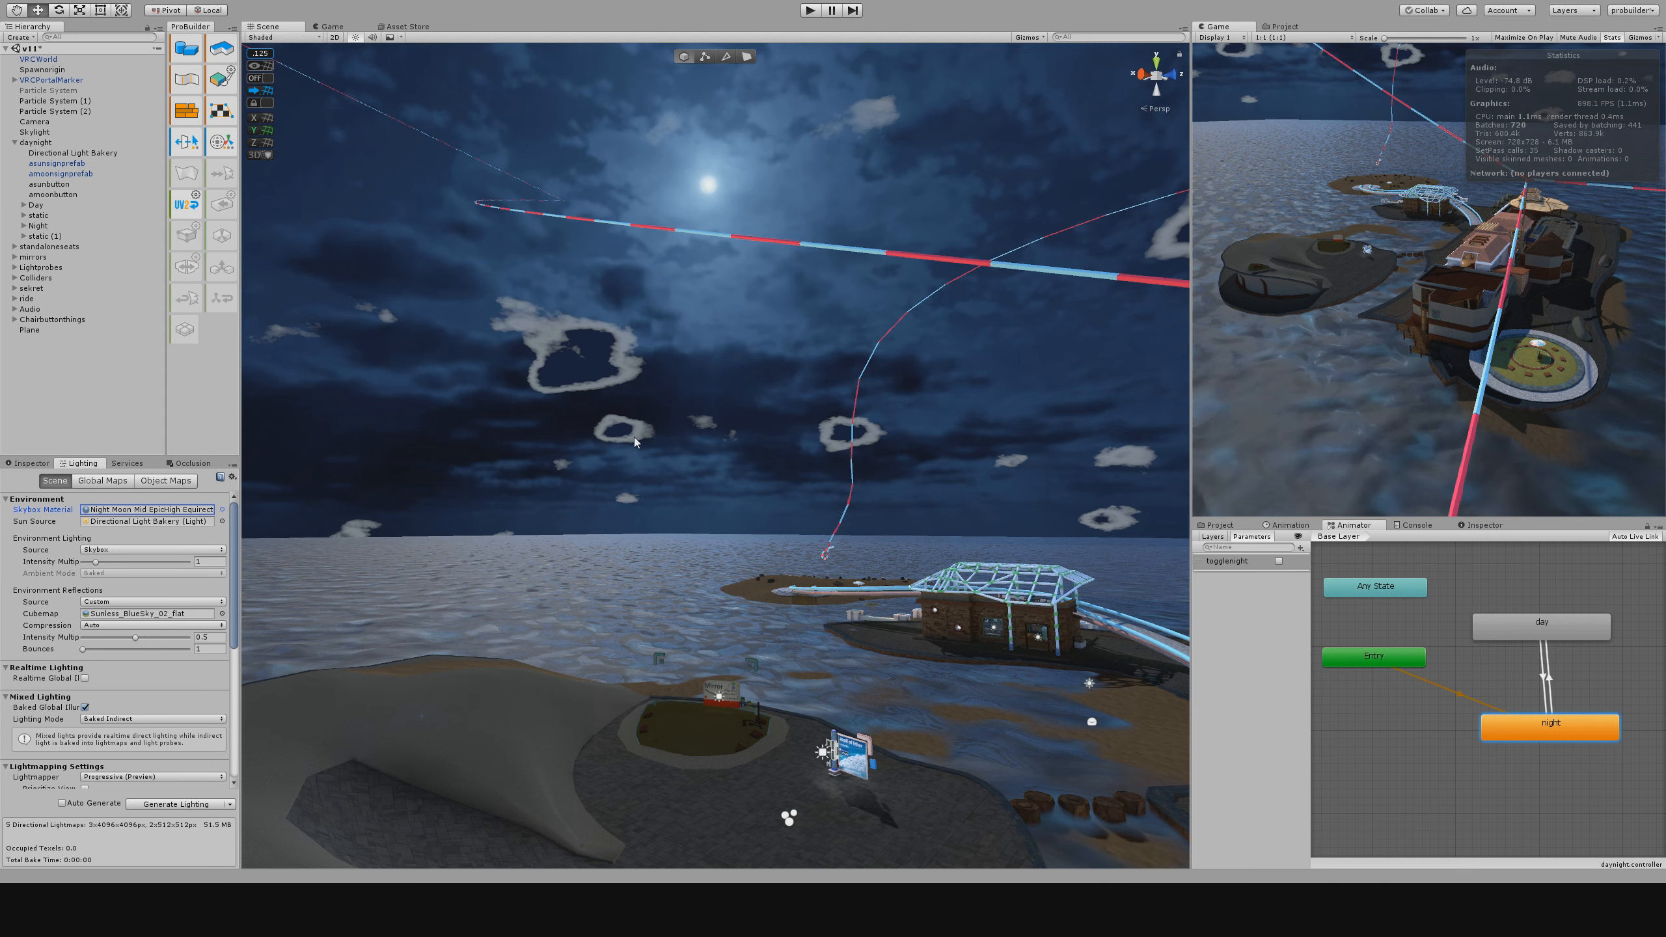
right_click_drag(634, 438, 809, 365)
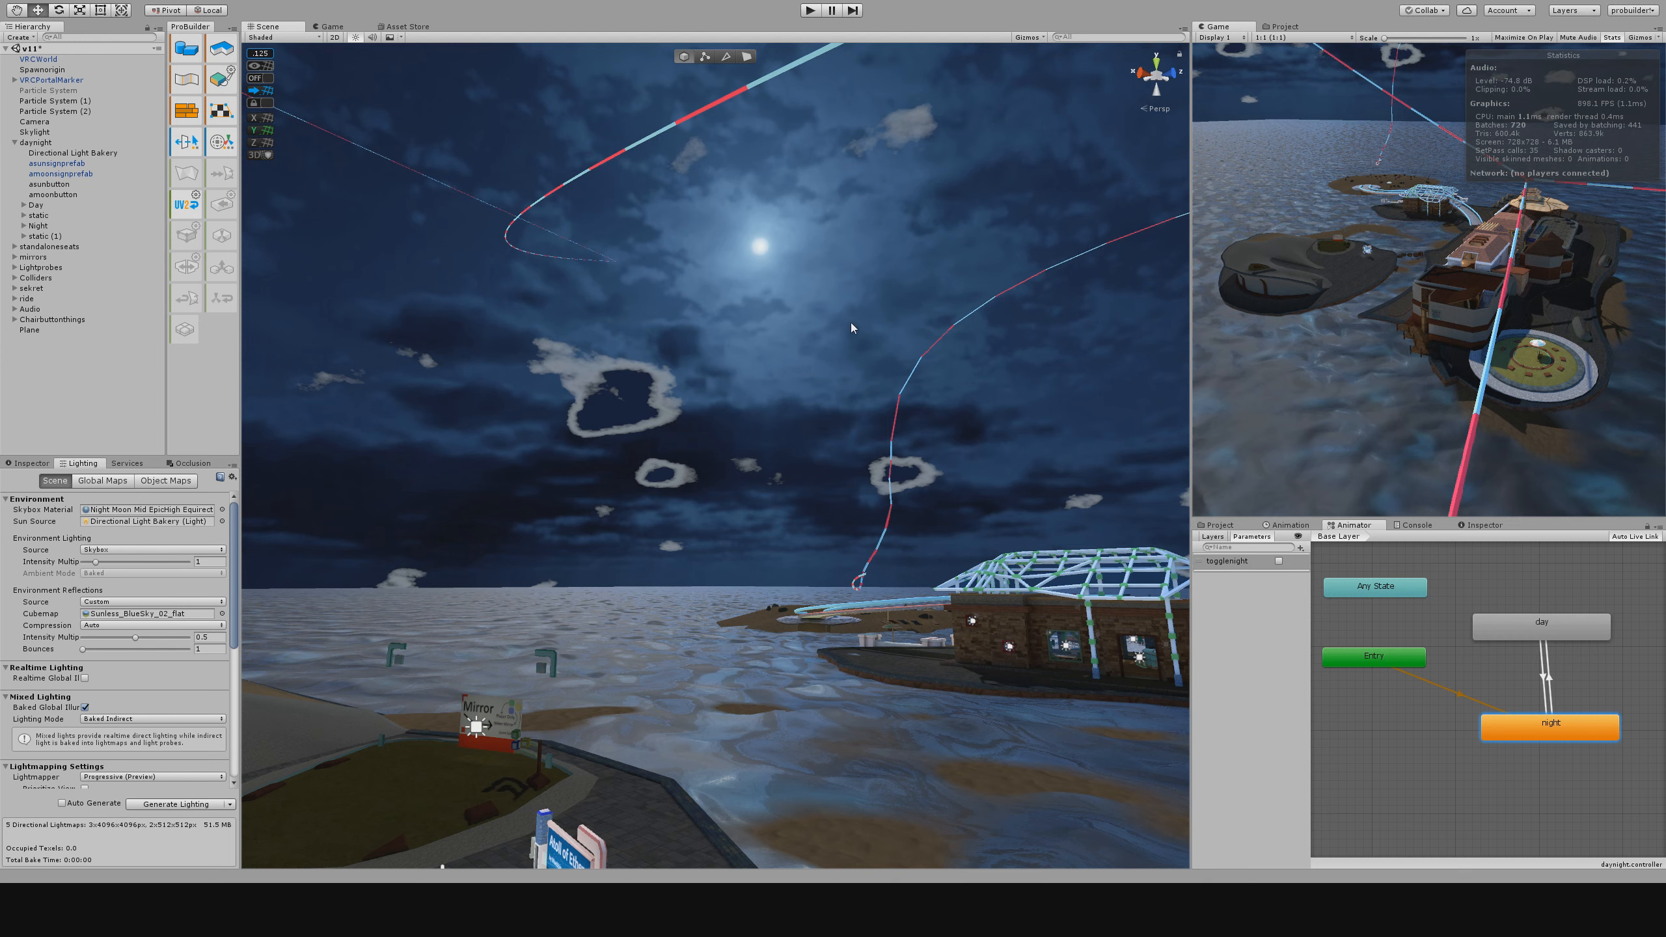
Frame the "Press to start the Day" sign and inspect the AnimationBool (togglenight) action in its VRC_Trigger.
right_click_drag(720, 315, 915, 591)
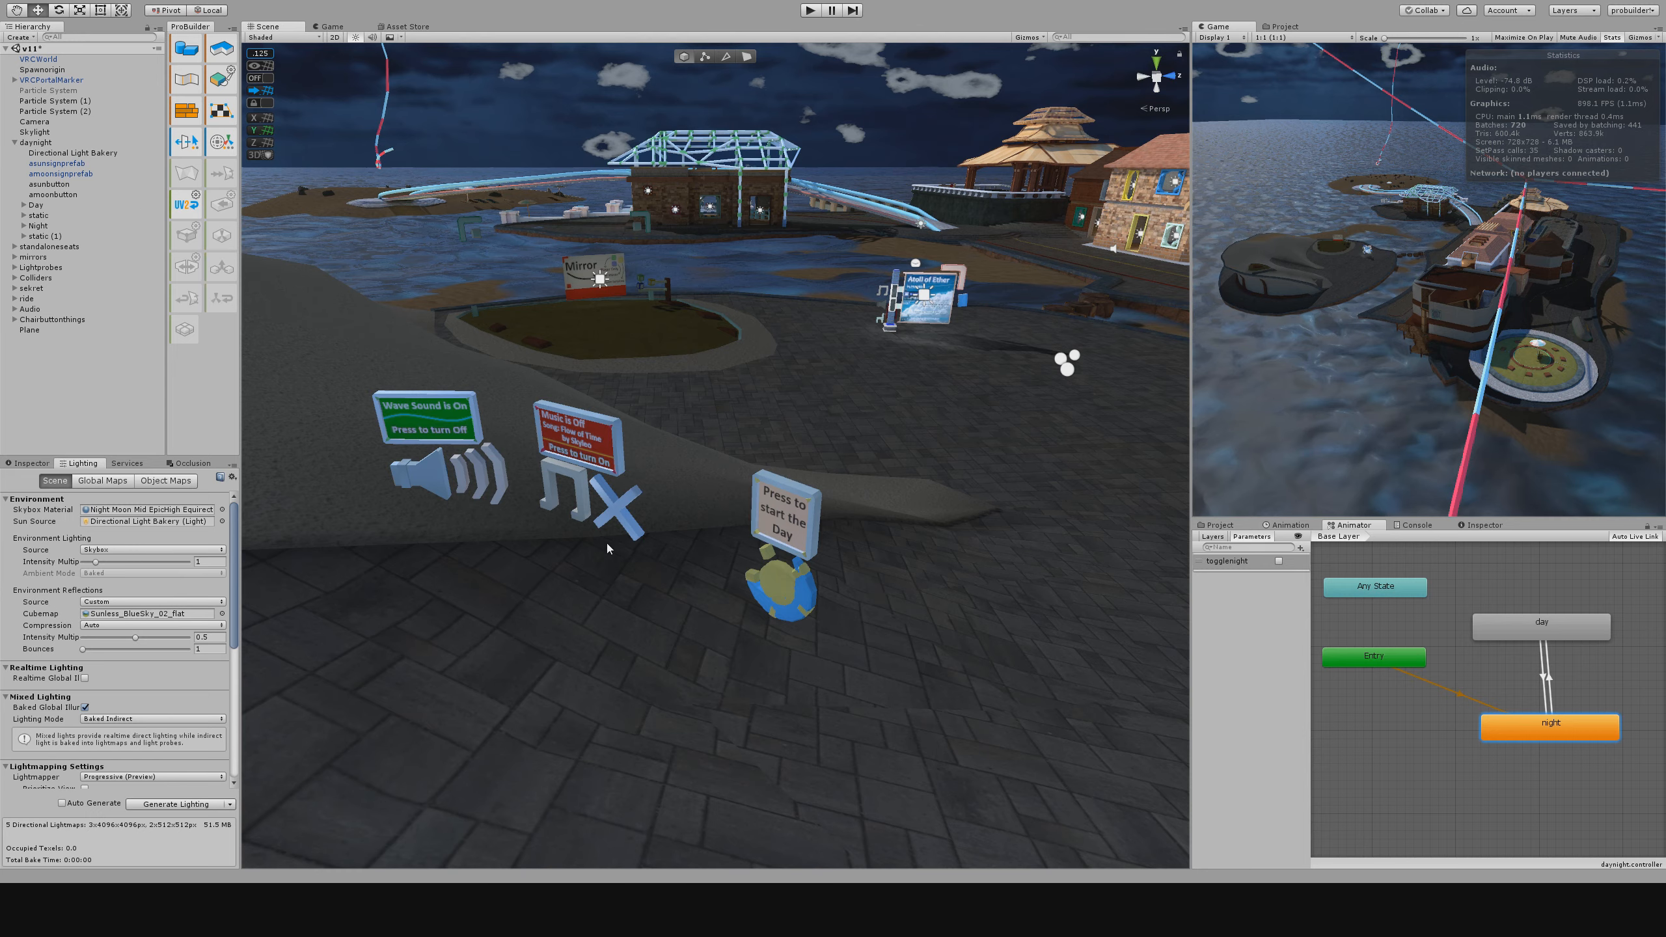
left_click(767, 529)
key("f")
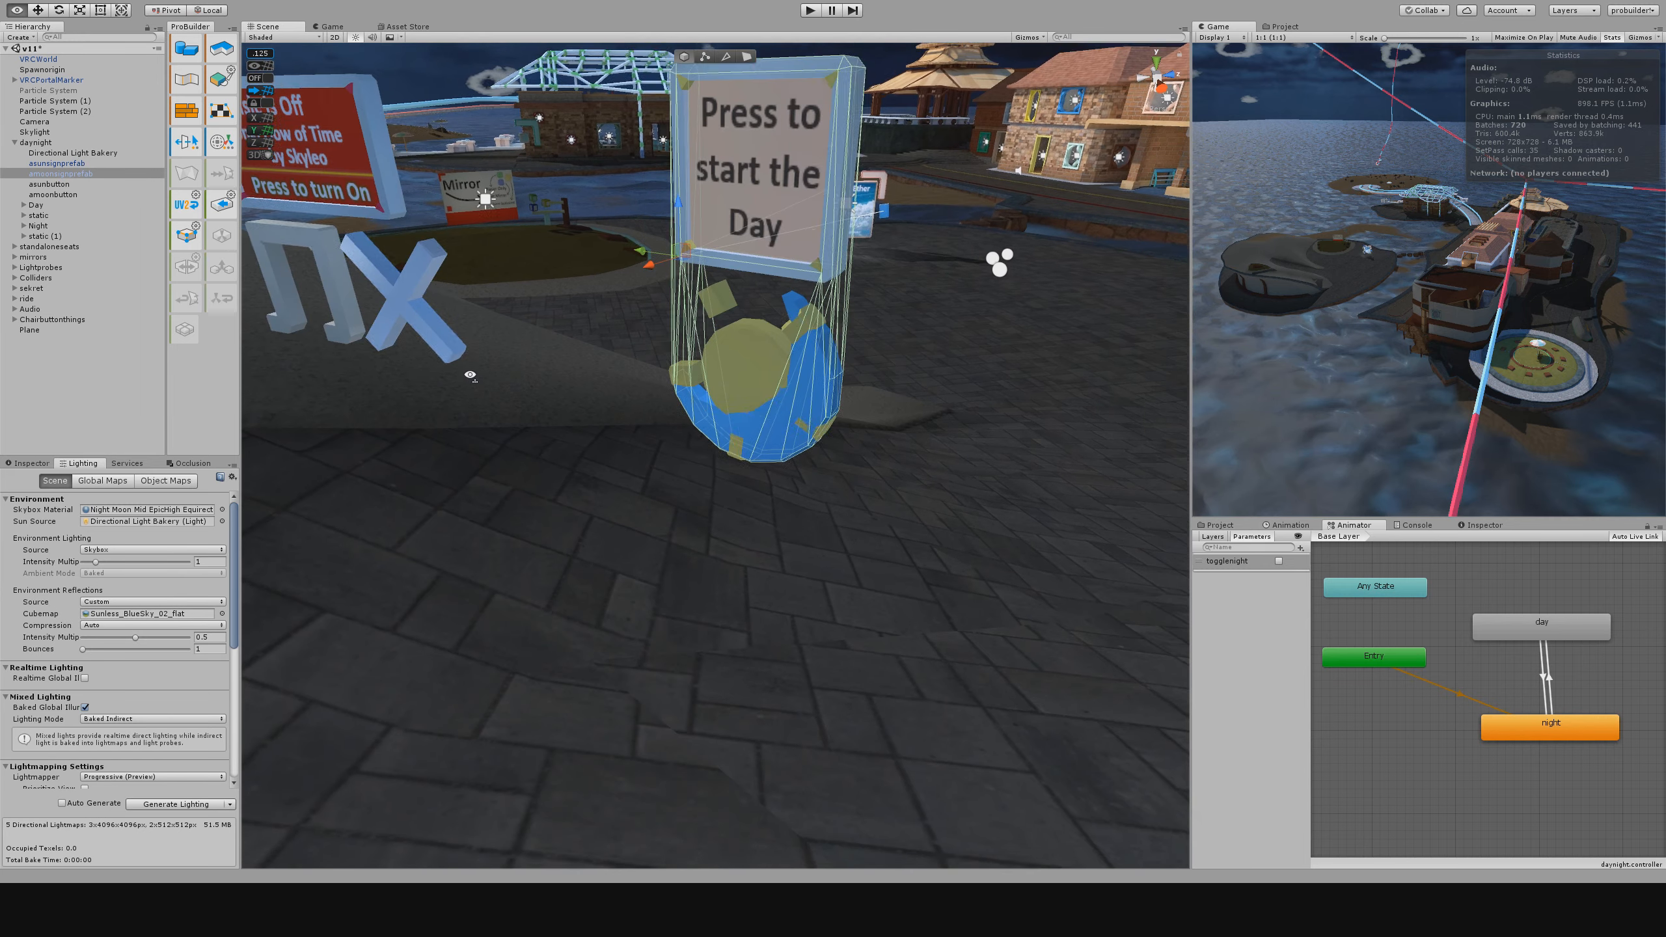
scroll(110, 609, "down", 5)
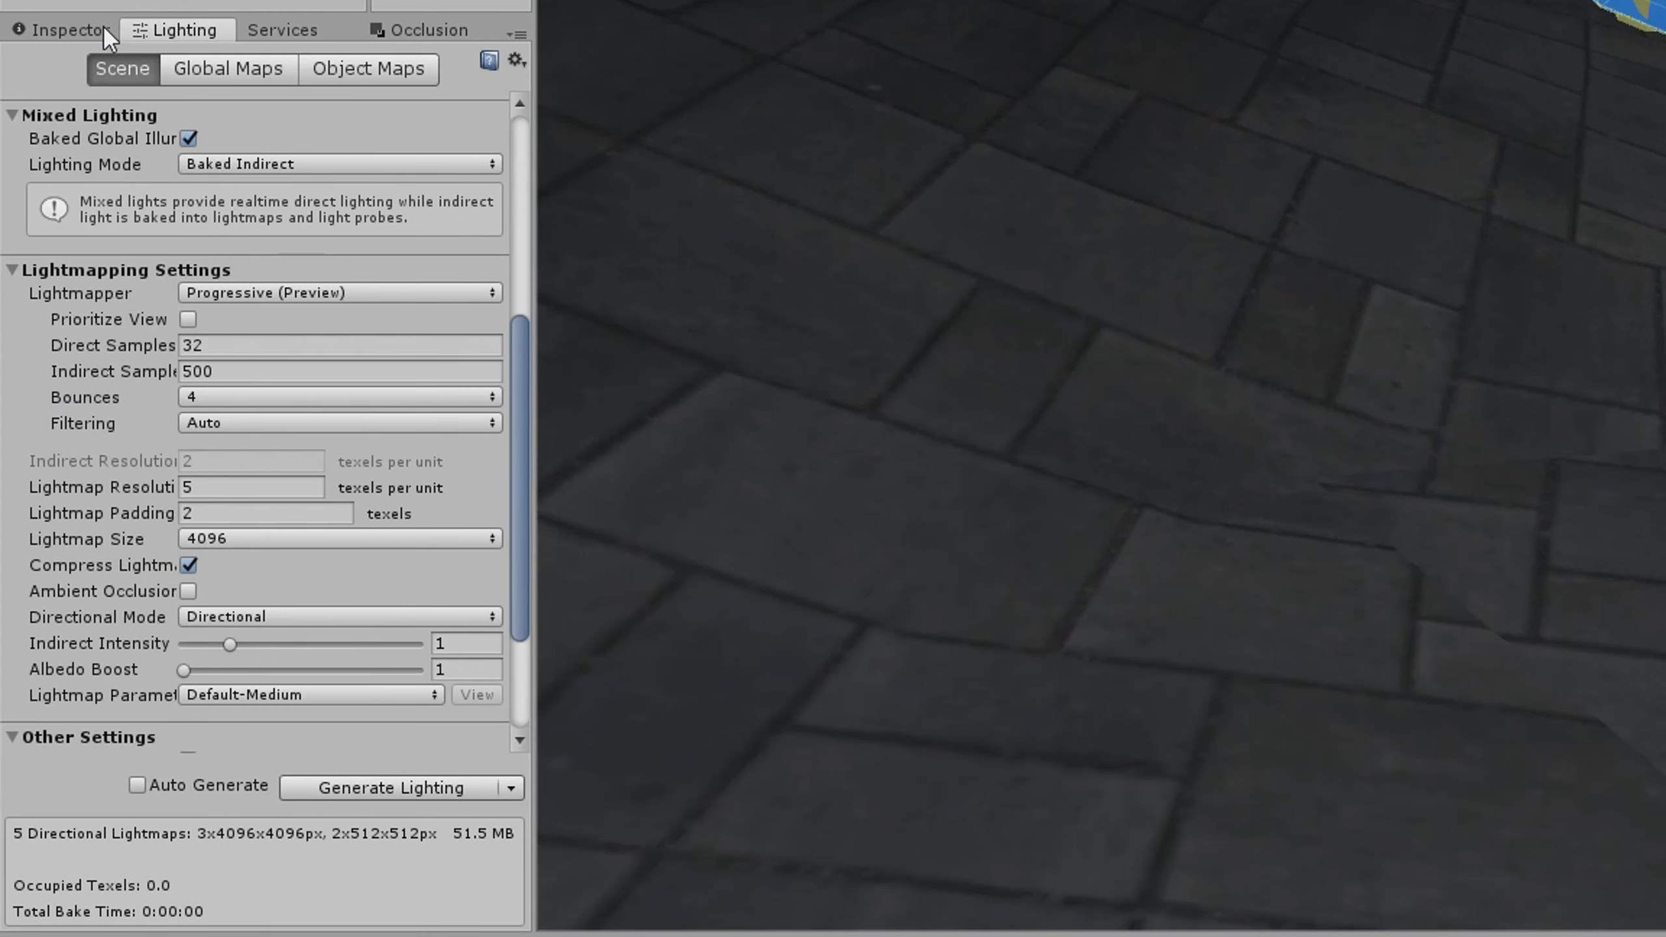
left_click(46, 461)
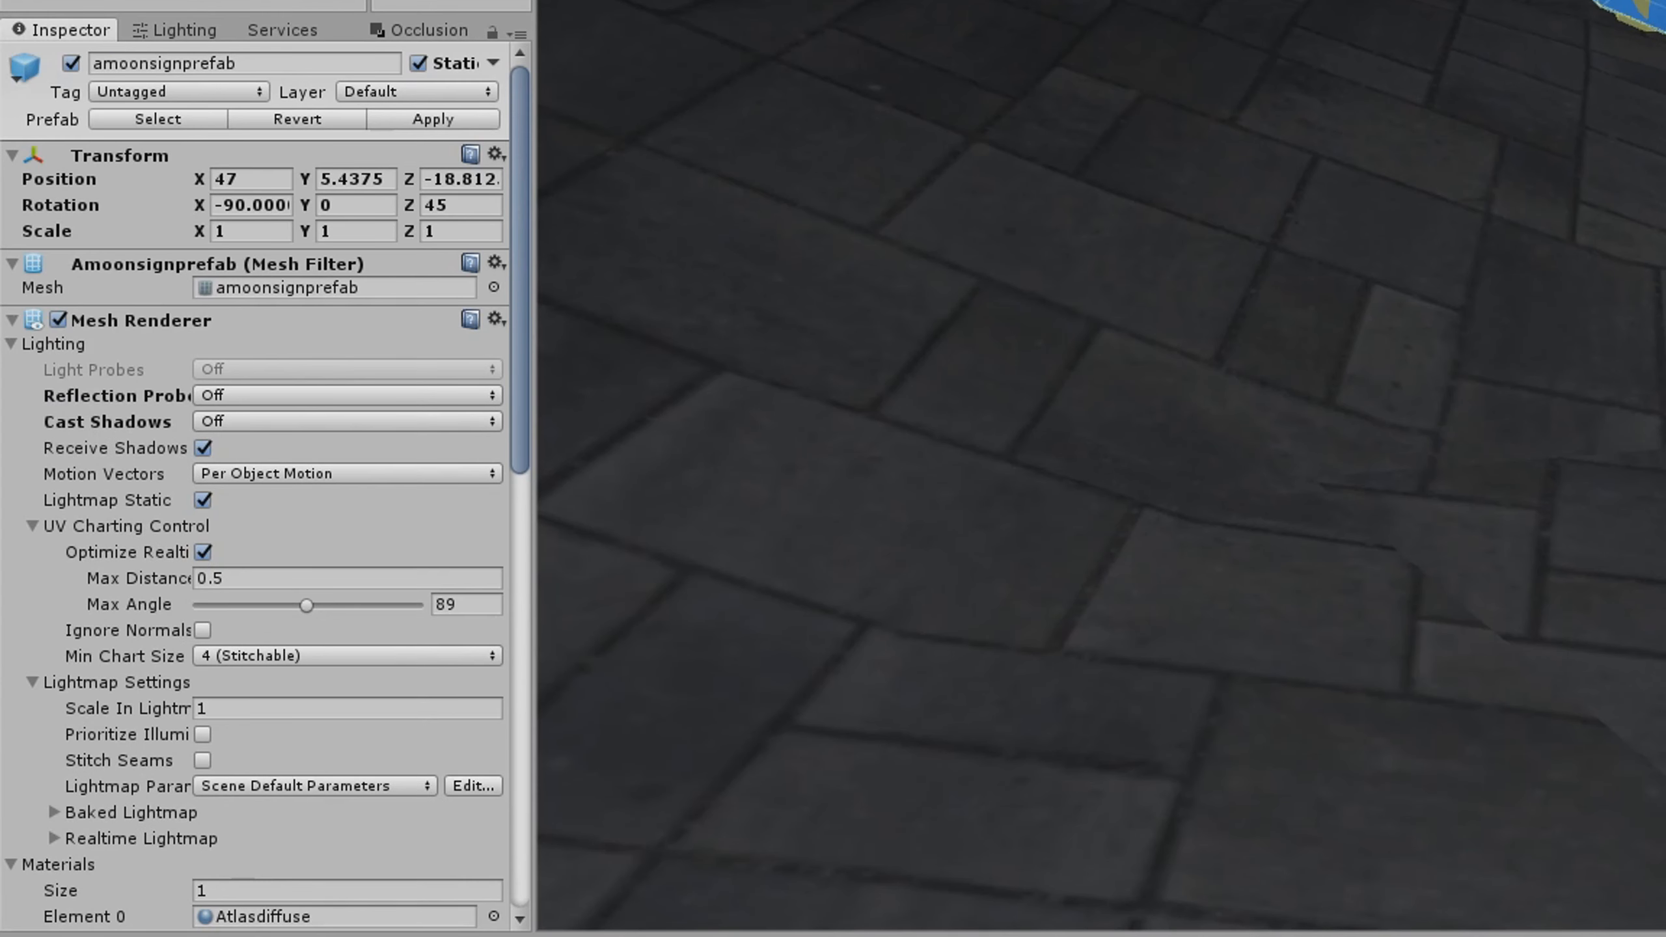
scroll(315, 419, "down", 15)
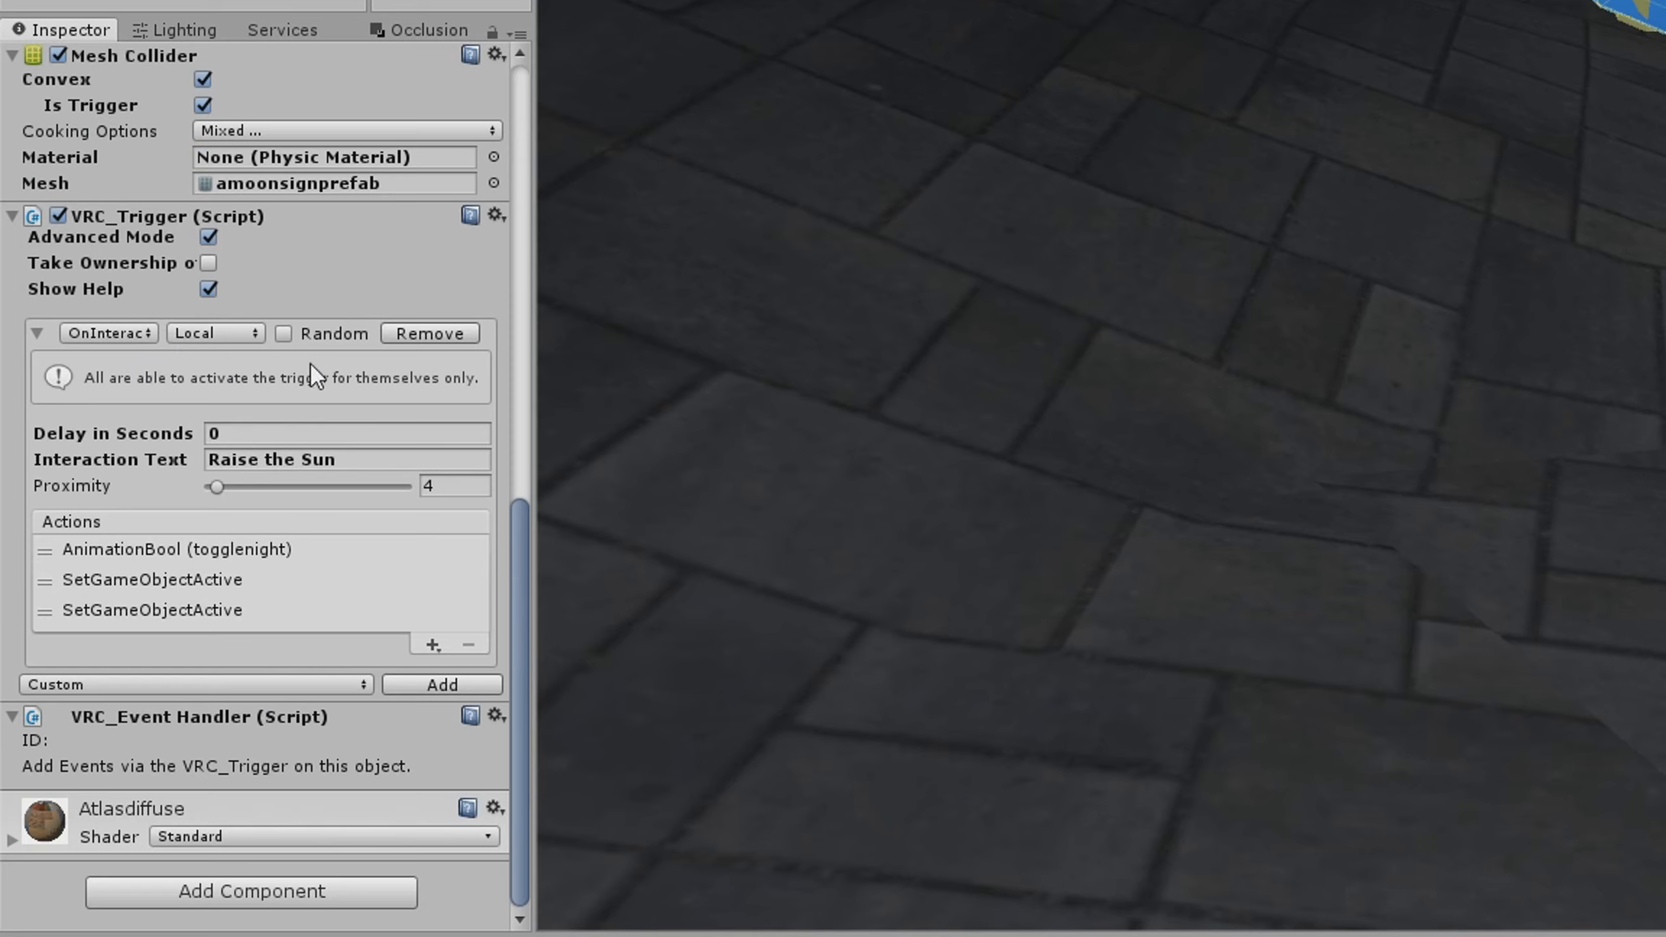
left_click(43, 549)
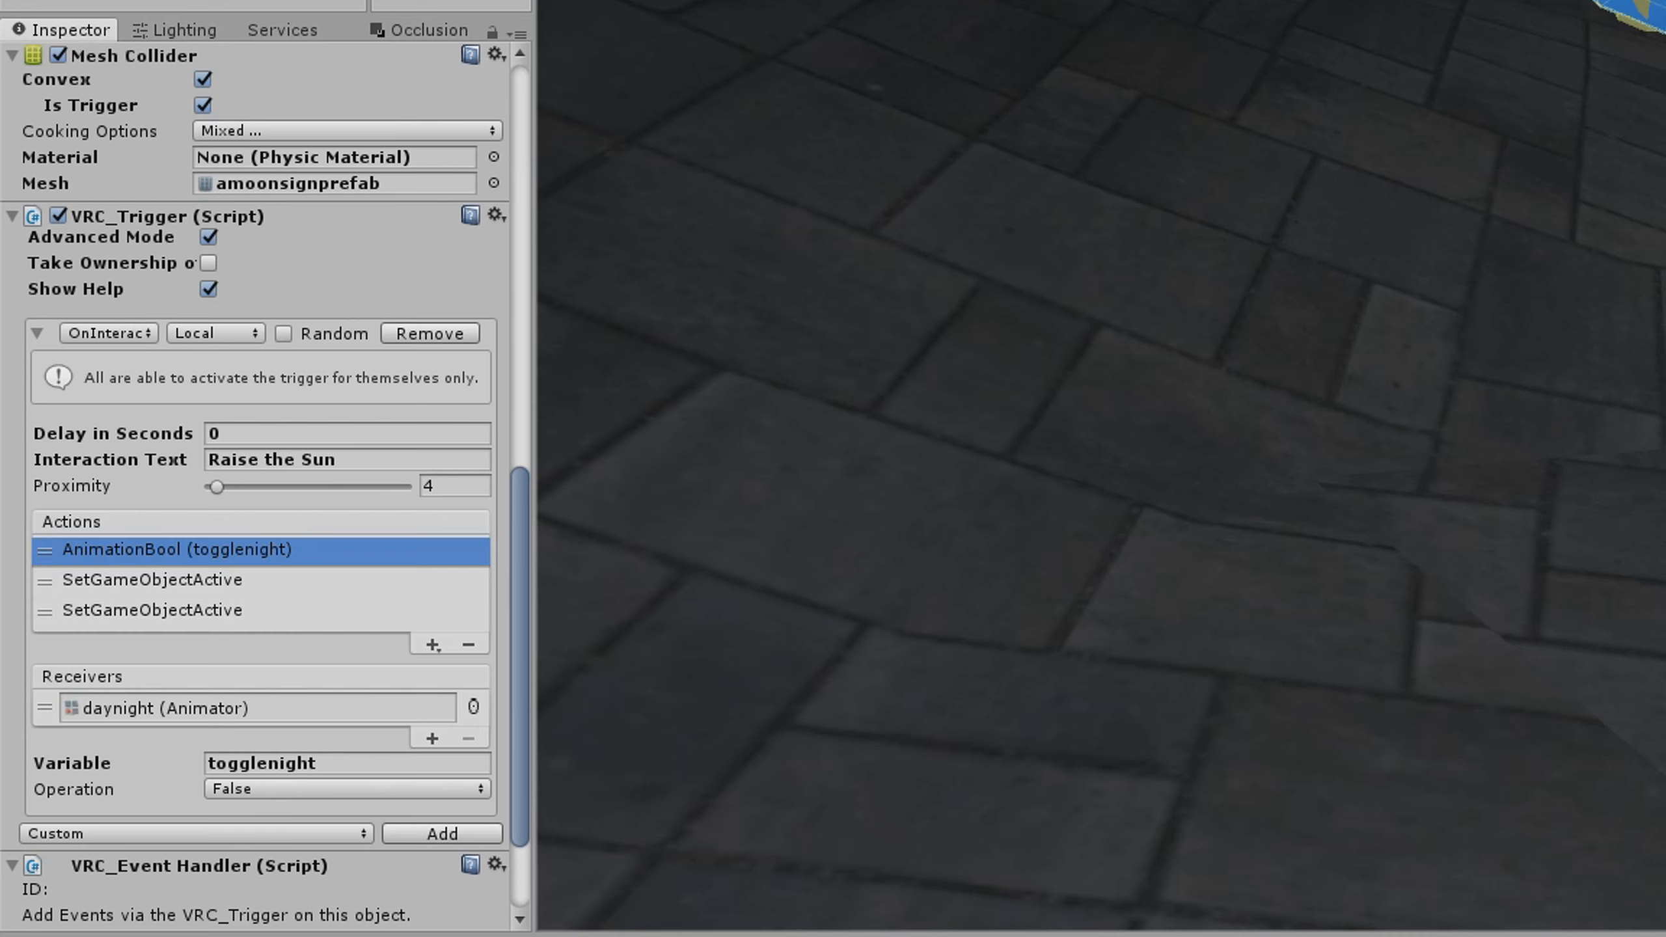
Inspect the first SetGameObjectActive action in the "Press to start the Day" sign's VRC_Trigger, and check the asunsignprefab trigger.
left_click(151, 583)
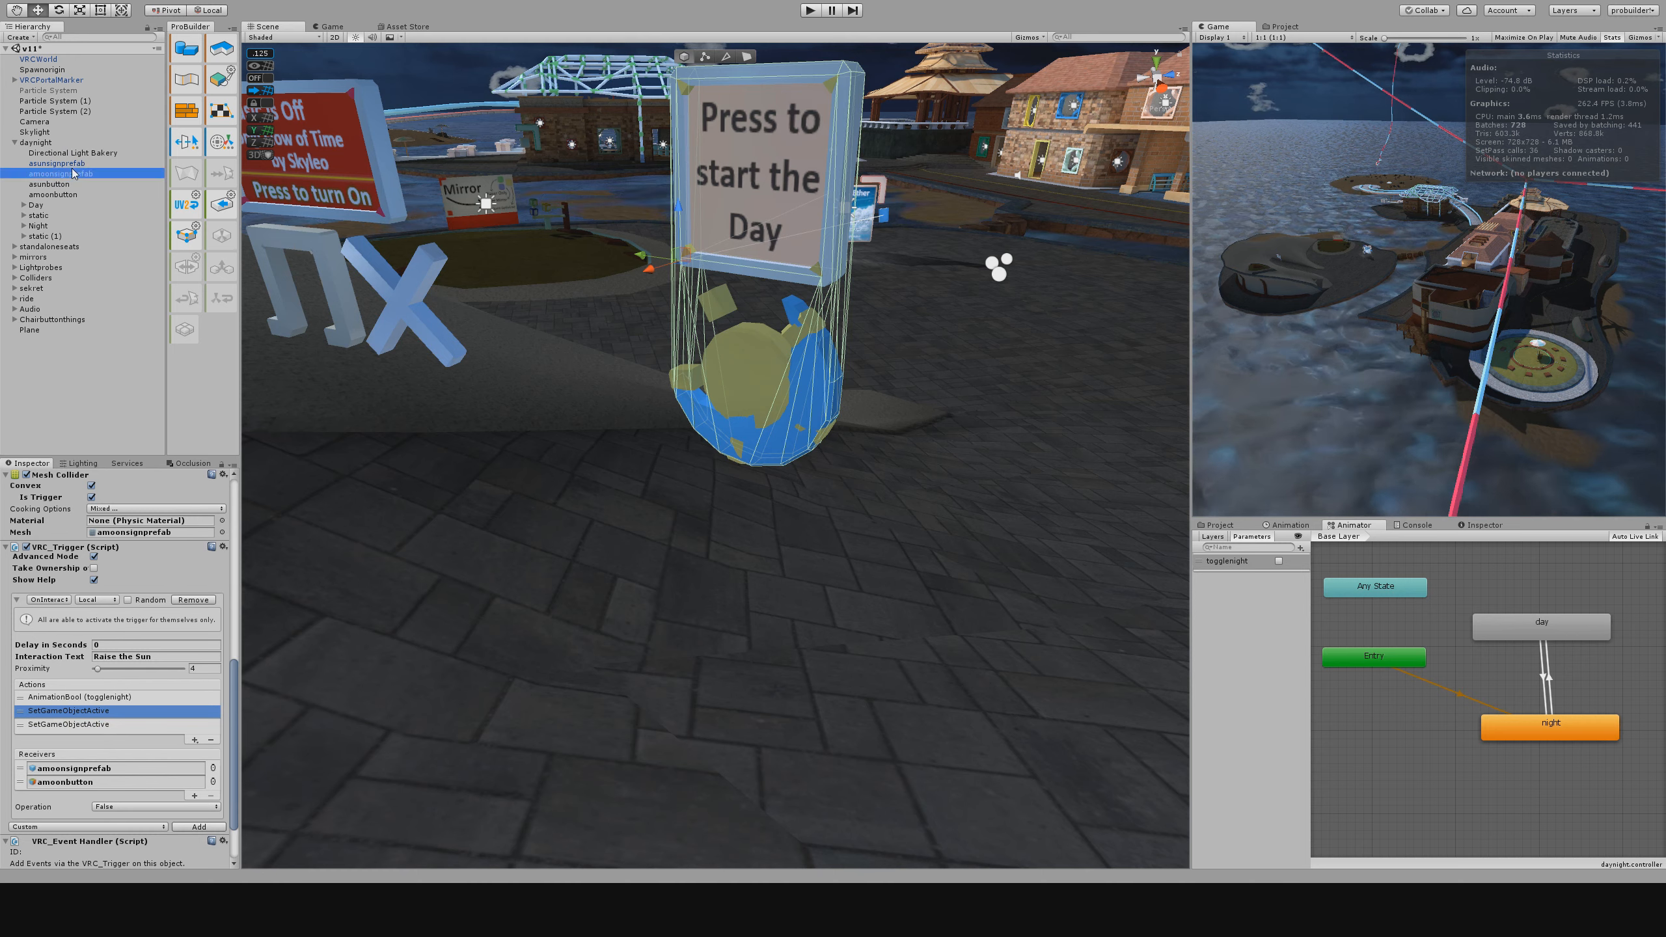
left_click(68, 164)
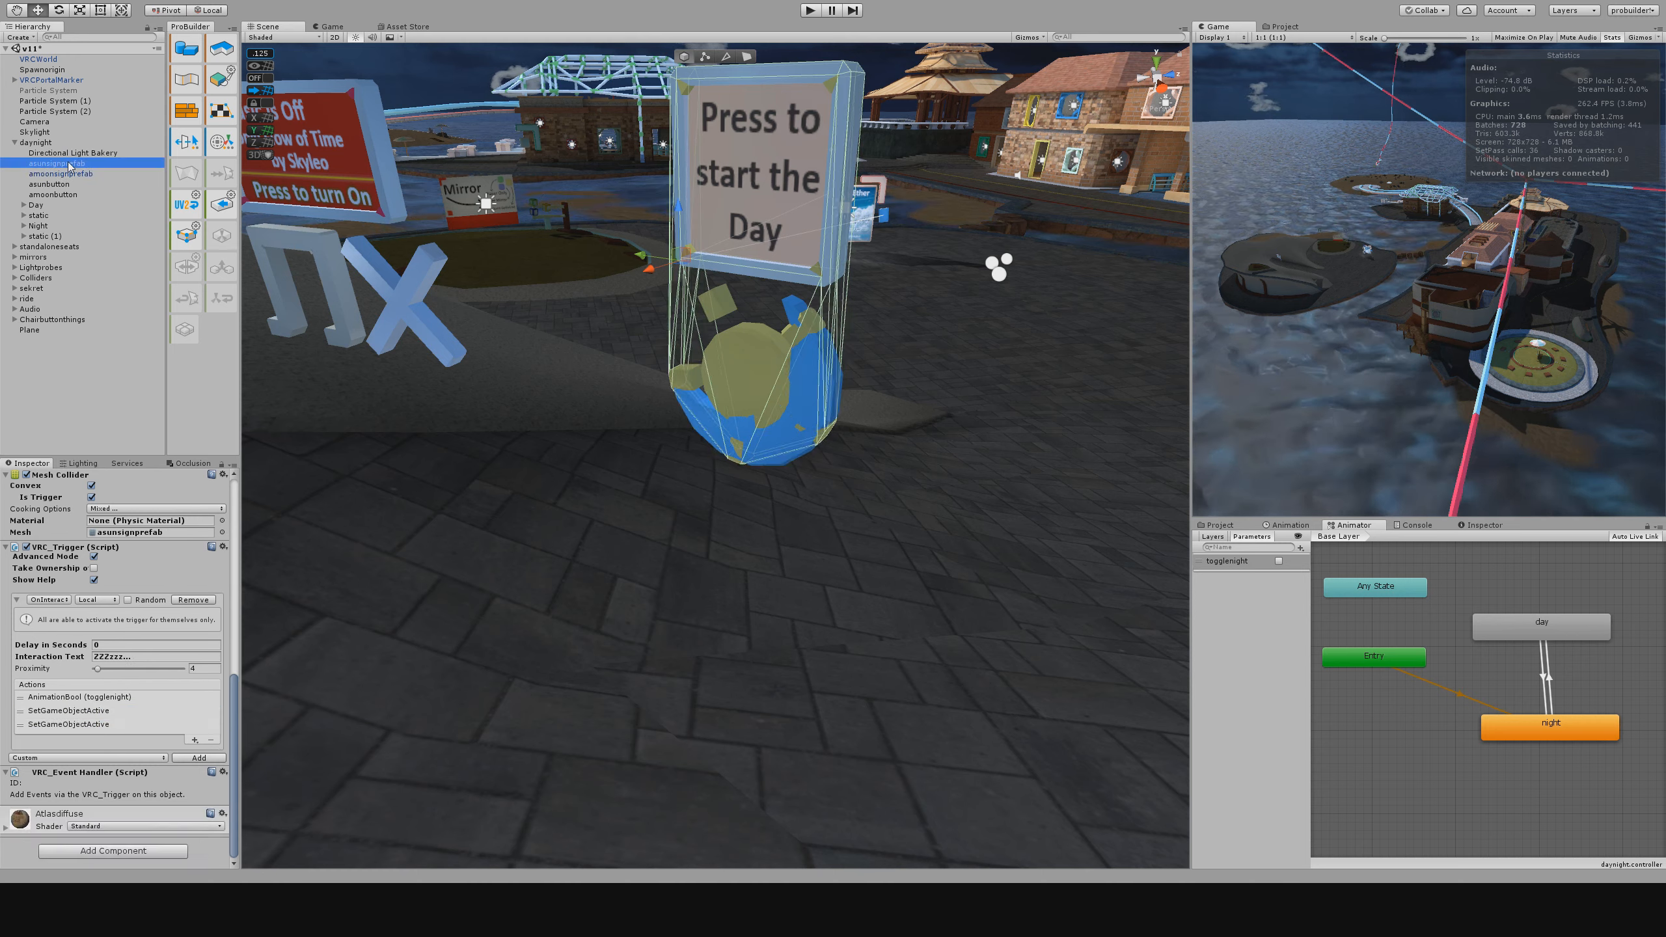
Examine the randomized OnEnable AnimationBool (togglenight) action in the daynight object's VRC_Trigger, then clear the selection and view the surrounding signs.
left_click(36, 142)
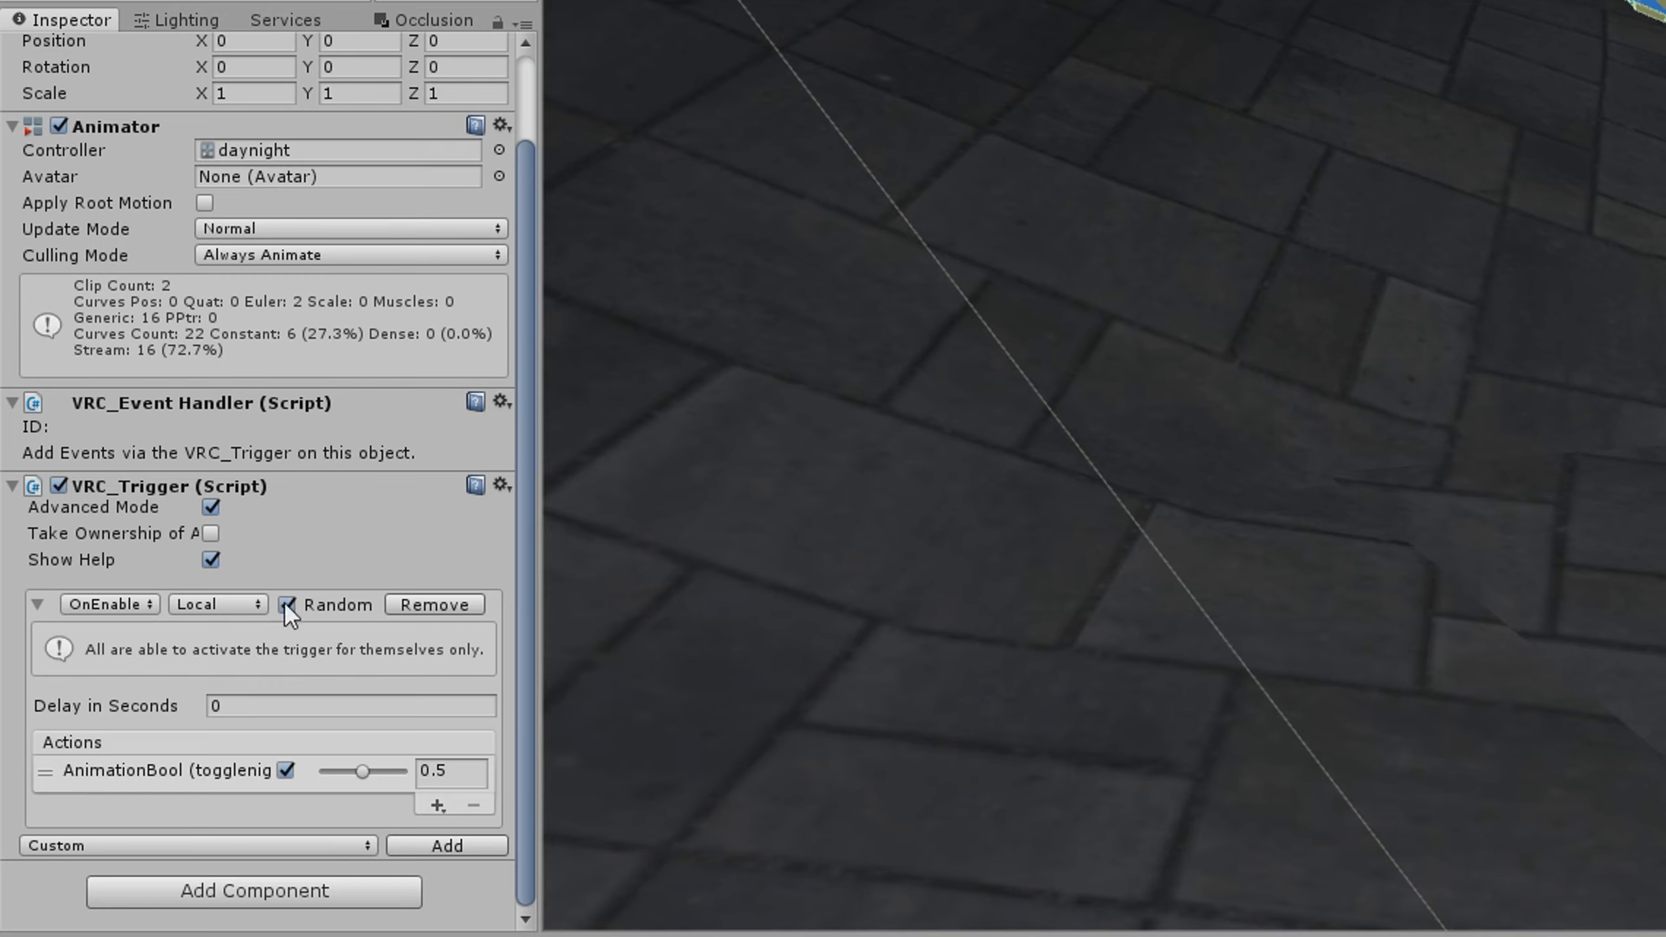
left_click(47, 772)
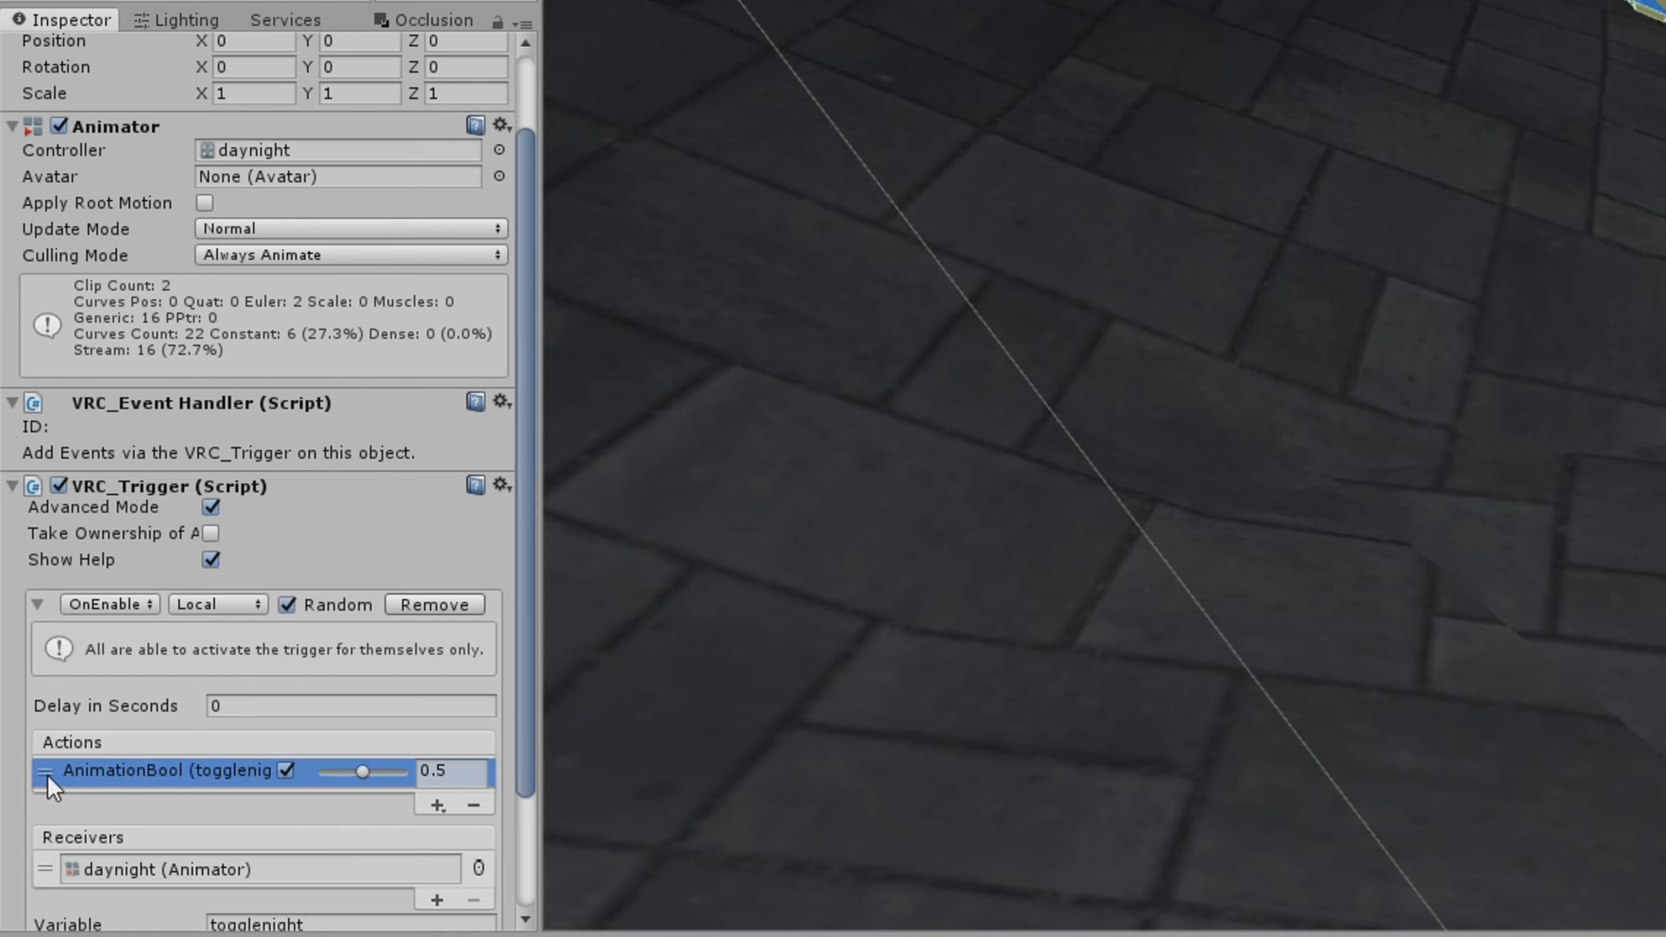
scroll(206, 768, "down", 3)
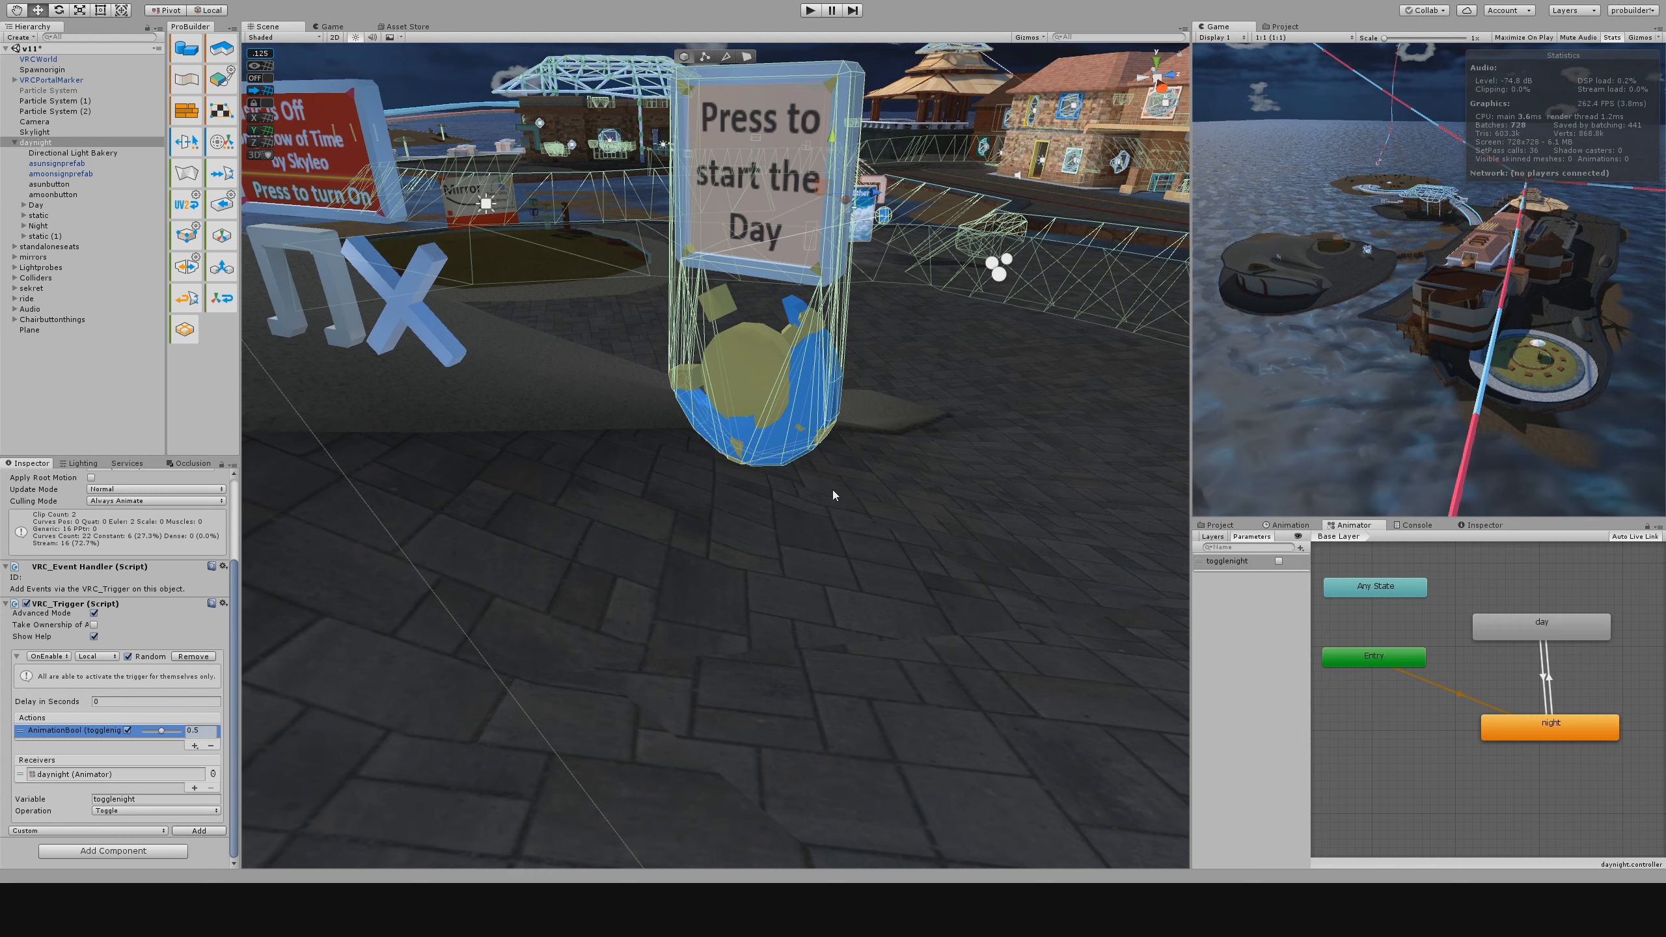
scroll(833, 489, "down", 4)
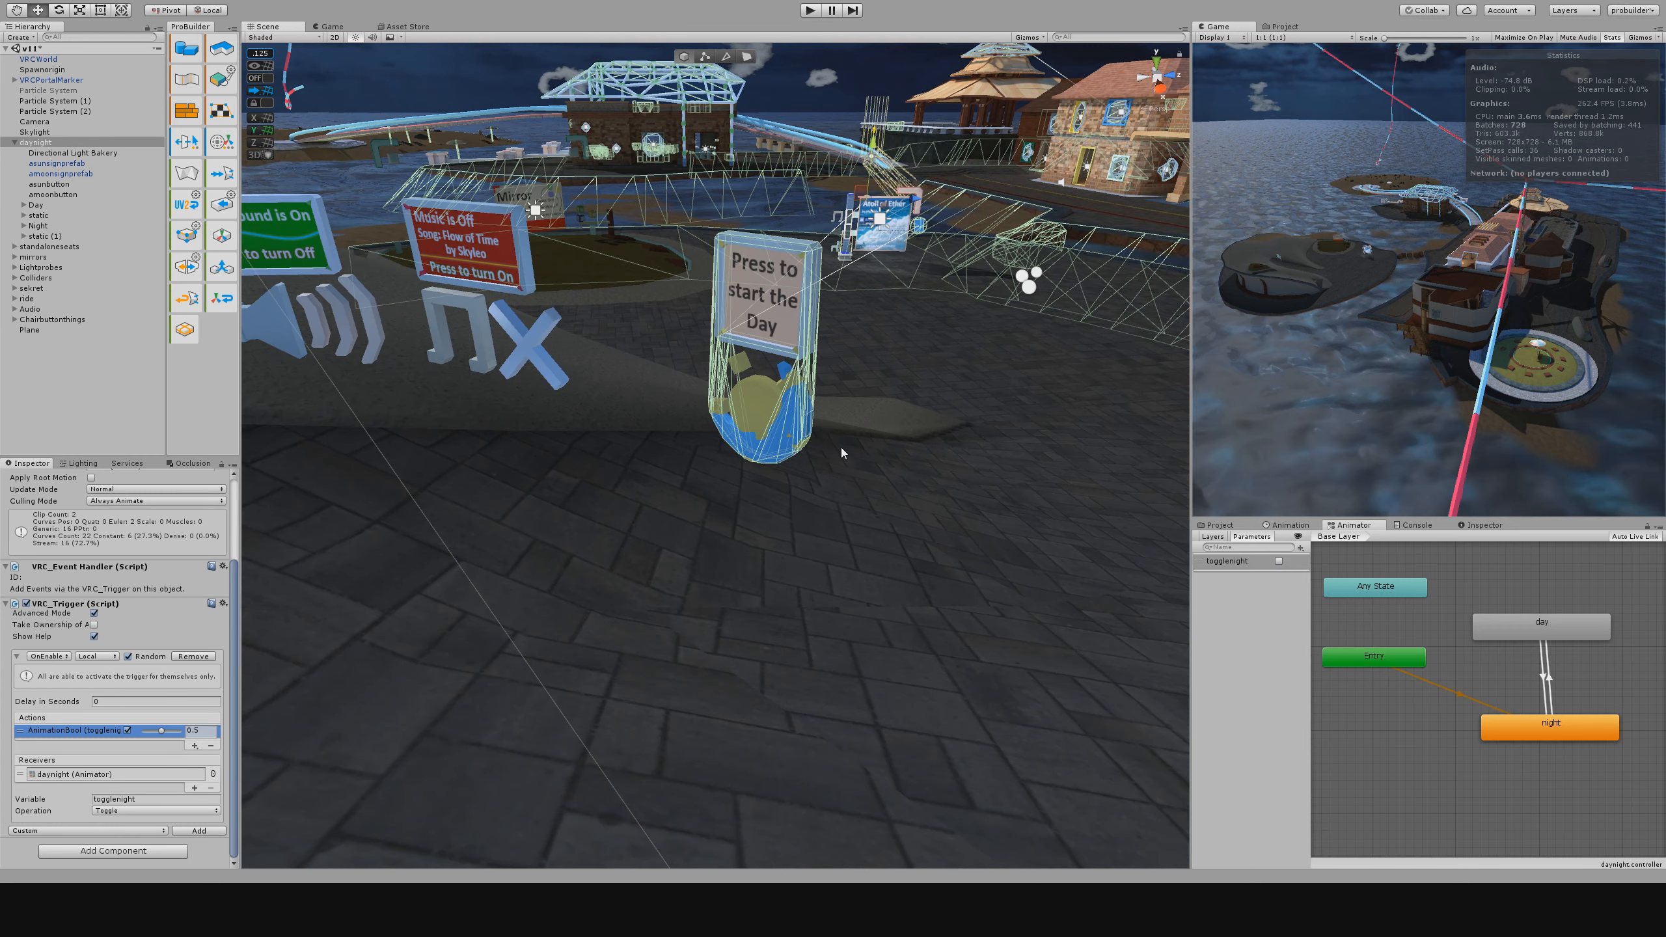
left_click(99, 390)
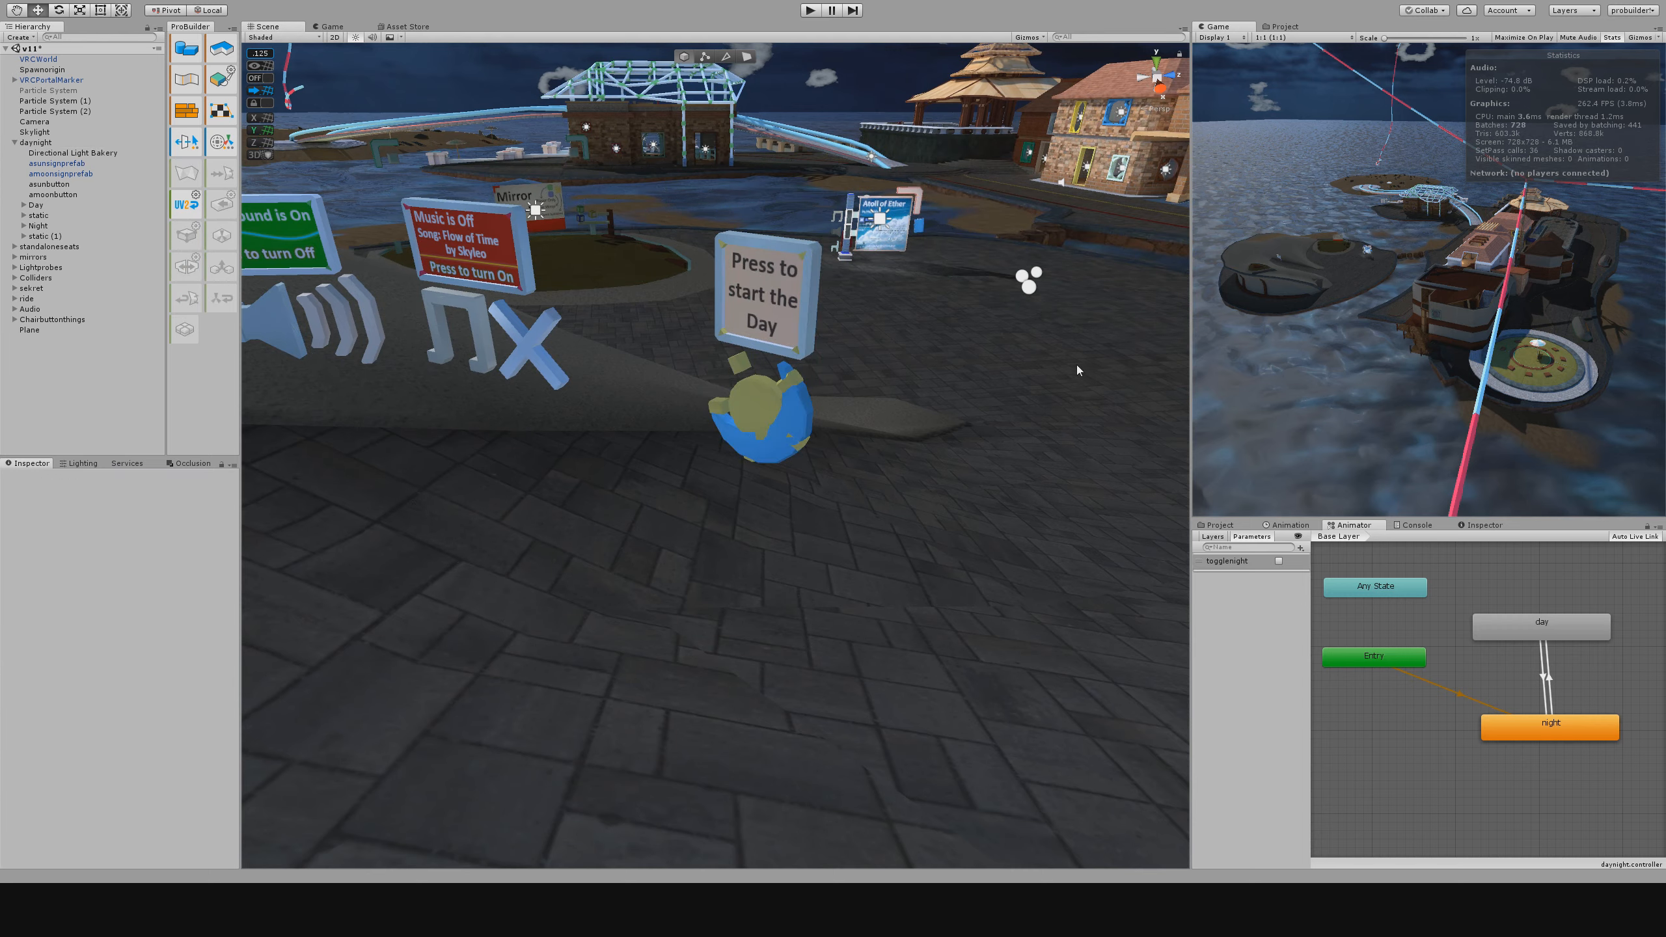
right_click_drag(1076, 365, 894, 234)
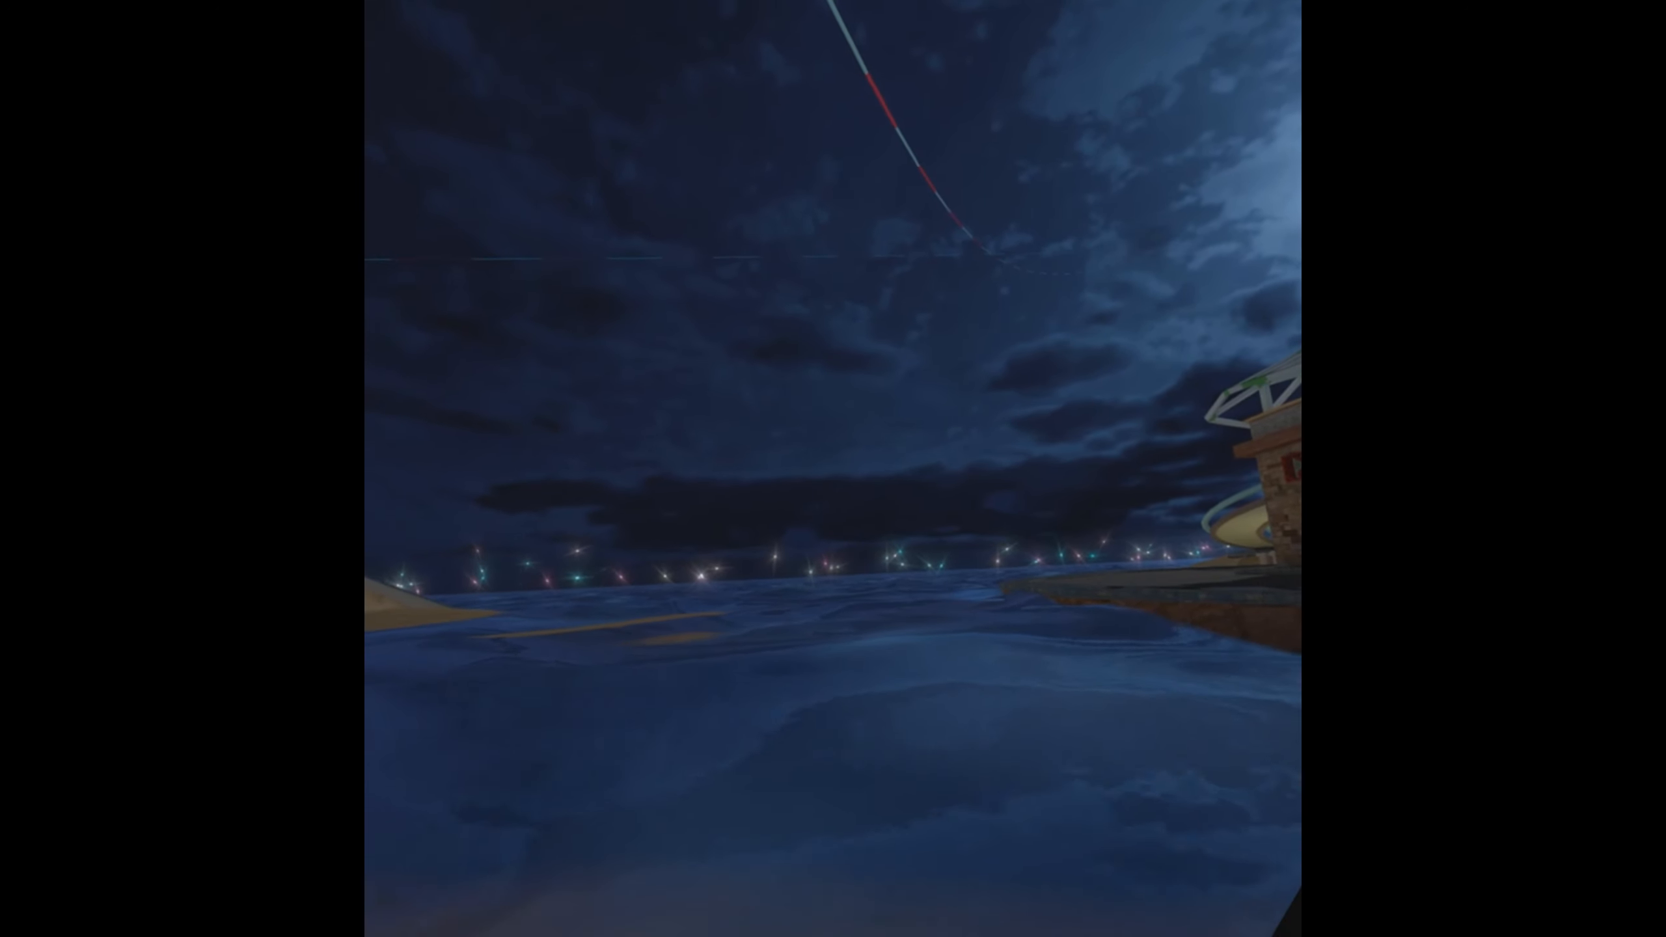
In the VRChat test world, respawn and activate the "Press to start the Day" sign to switch from night to day.
key("Escape")
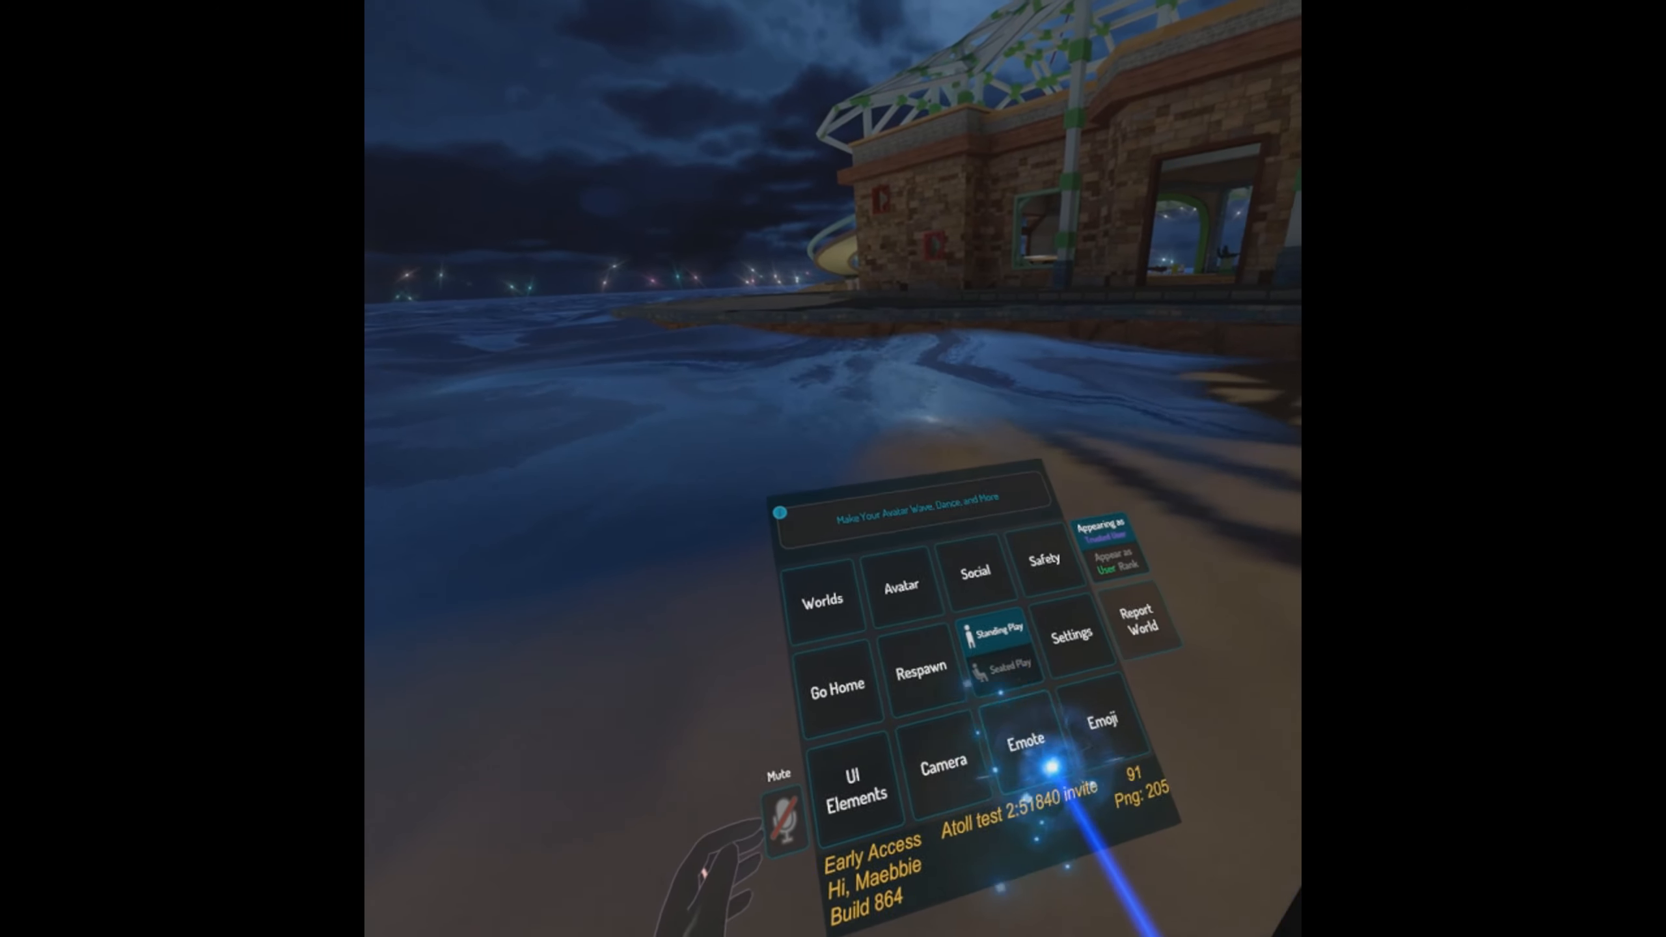
left_click(929, 681)
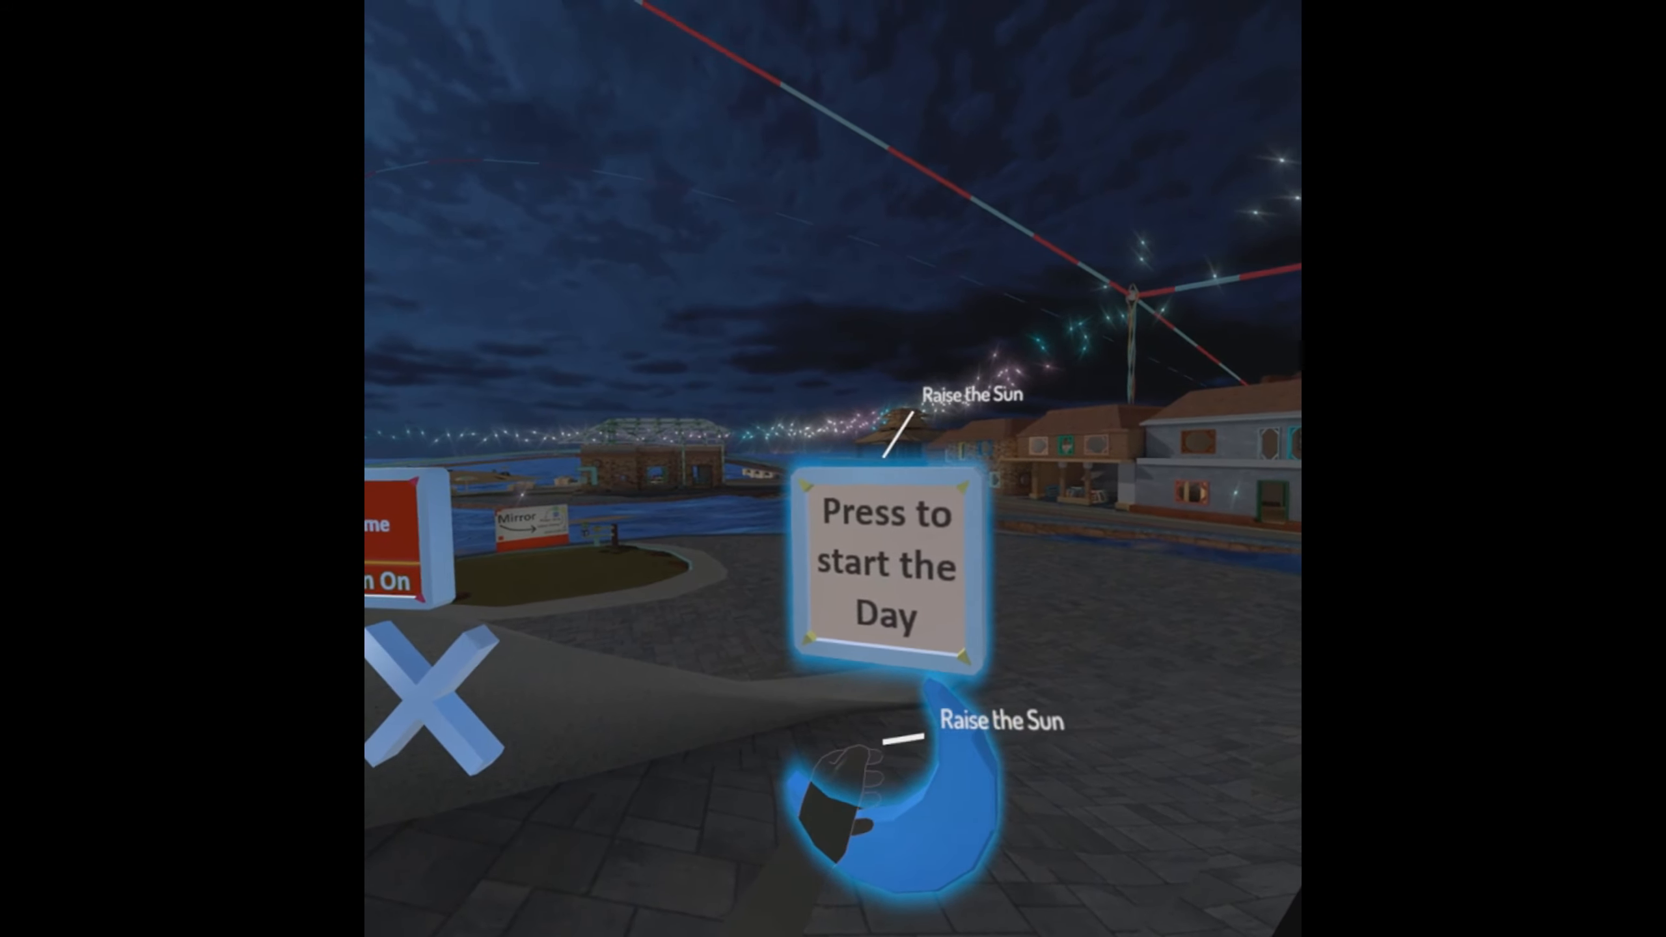
left_click(865, 803)
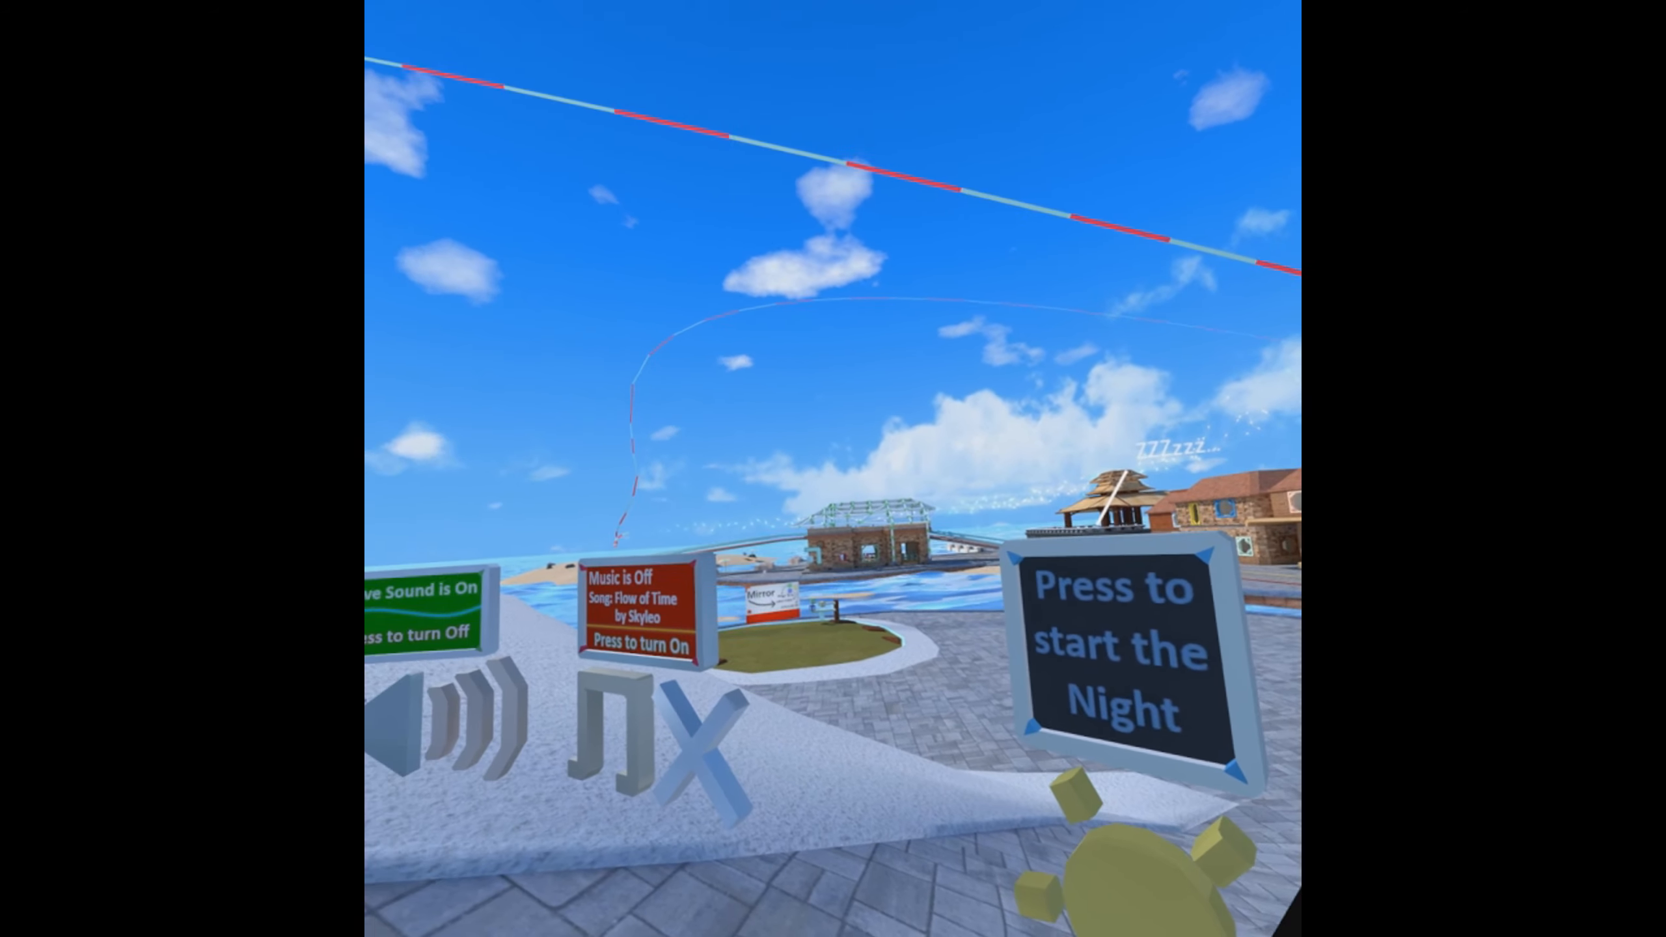